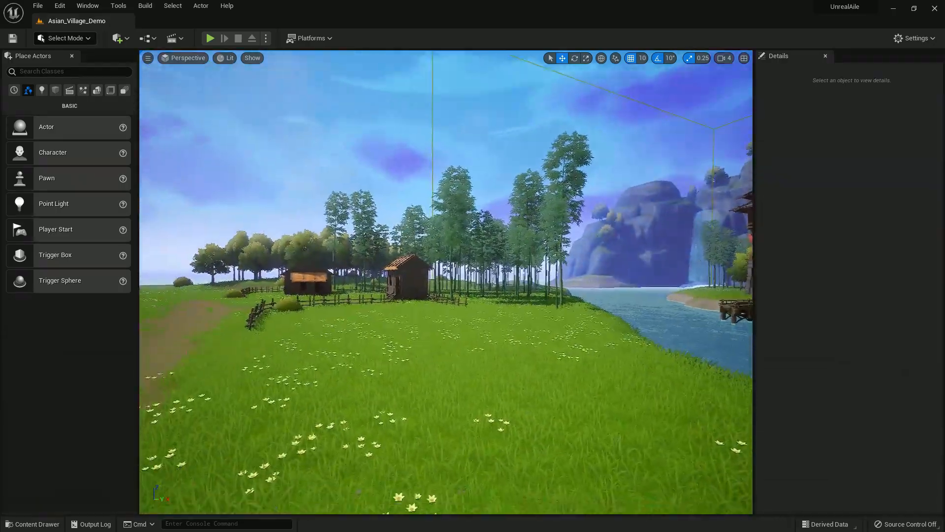
Open the Maps & Modes page of the project settings.
{"action": "right_click_drag", "start_coordinate": [446, 280], "coordinate": [471, 267]}
{"action": "key", "text": "w"}
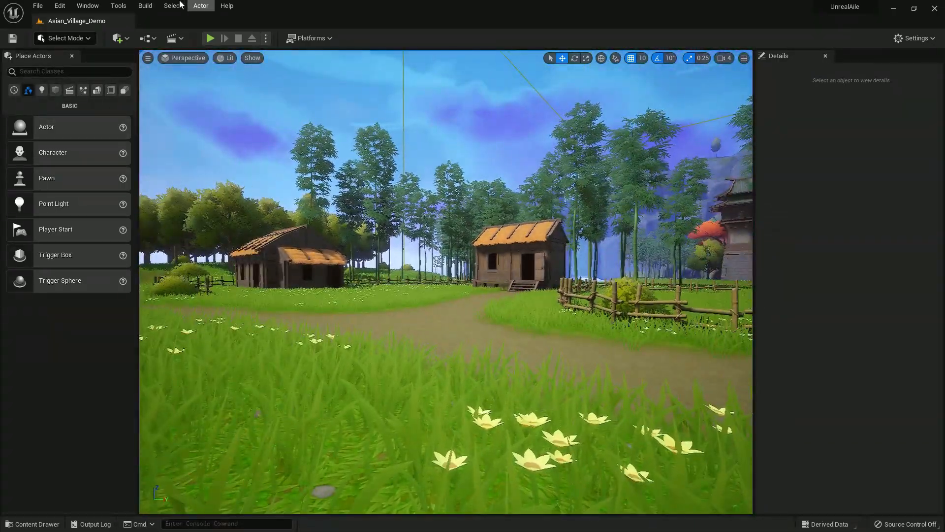
{"action": "left_click", "coordinate": [65, 10]}
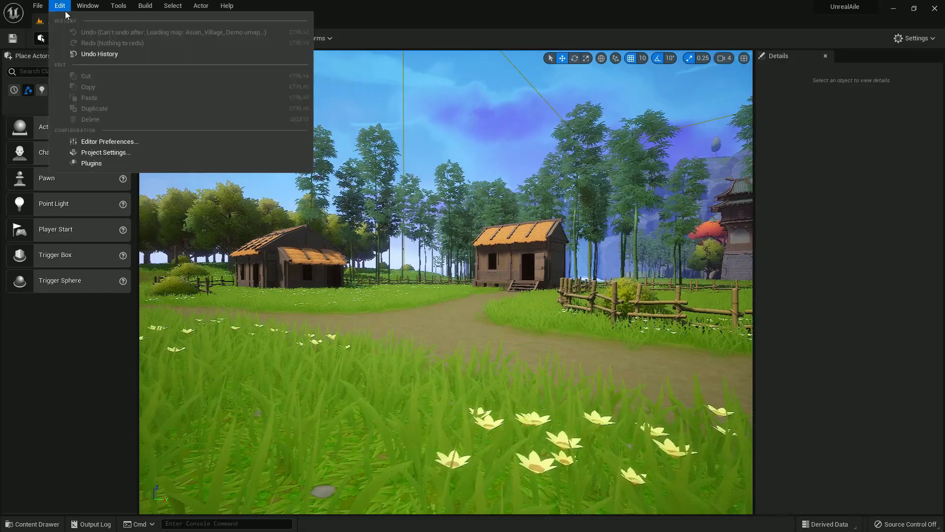
{"action": "left_click", "coordinate": [108, 152]}
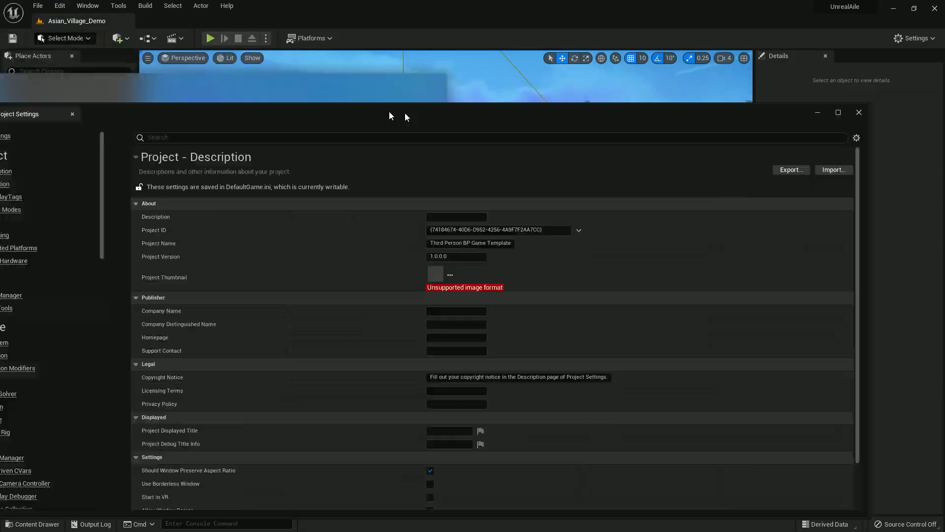
{"action": "left_click_drag", "start_coordinate": [405, 117], "coordinate": [458, 95]}
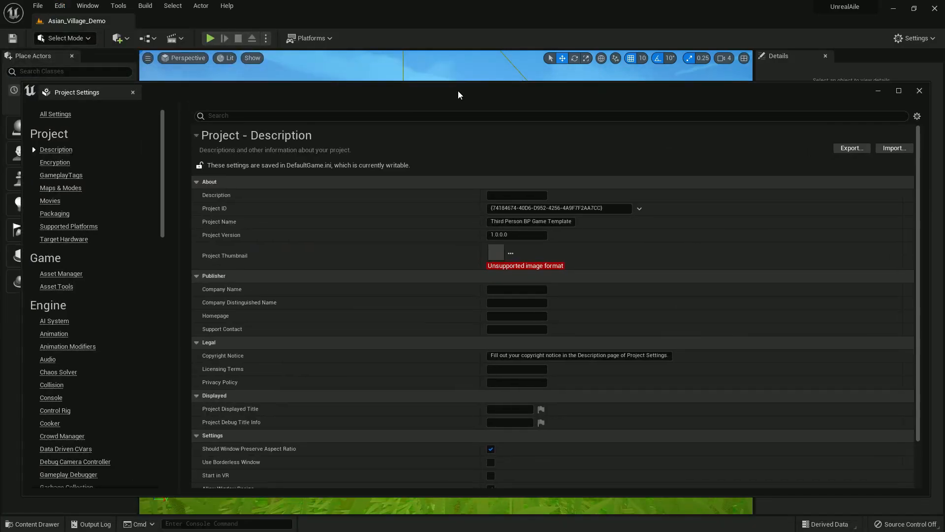
{"action": "left_click", "coordinate": [60, 188]}
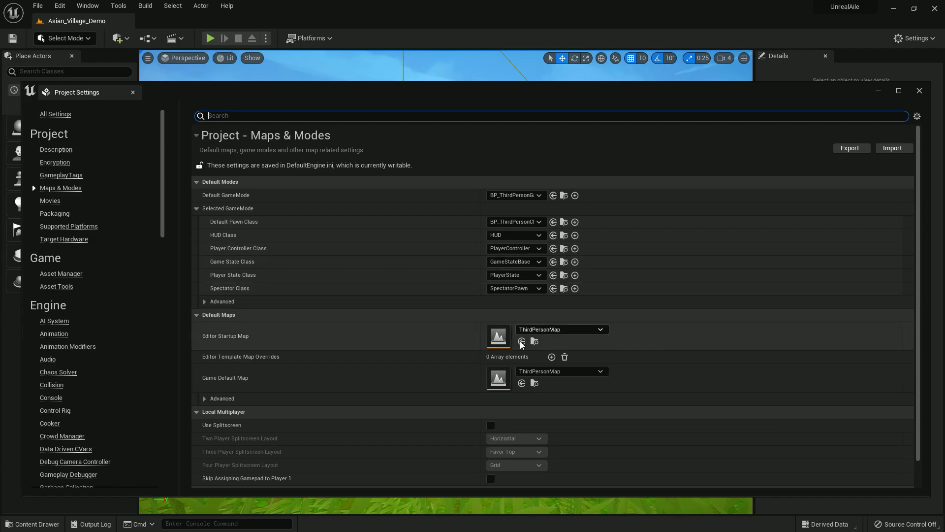
Set both the Editor Startup Map and the Game Default Map to Asian_Village_Demo and close the project settings.
{"action": "left_click", "coordinate": [44, 524]}
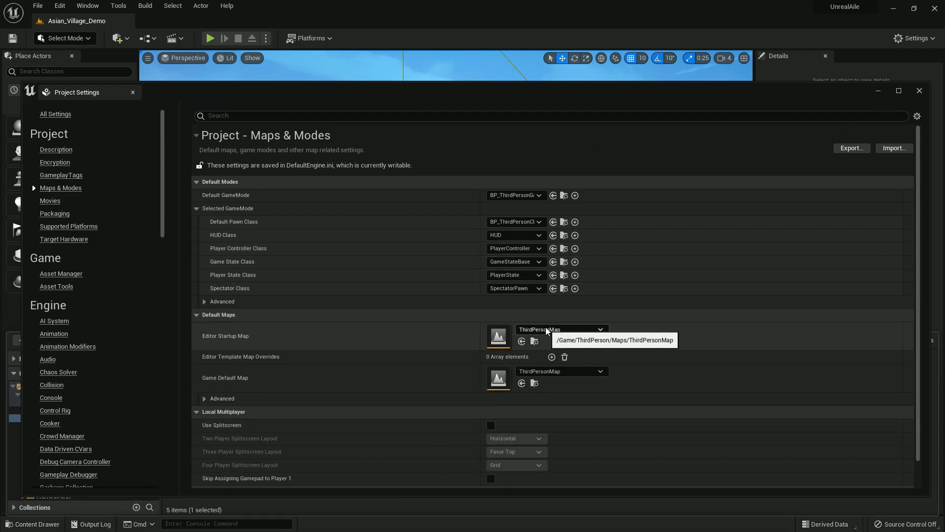
{"action": "left_click_drag", "start_coordinate": [429, 90], "coordinate": [421, 56]}
{"action": "left_click_drag", "start_coordinate": [425, 464], "coordinate": [424, 342]}
{"action": "left_click_drag", "start_coordinate": [230, 389], "coordinate": [522, 280]}
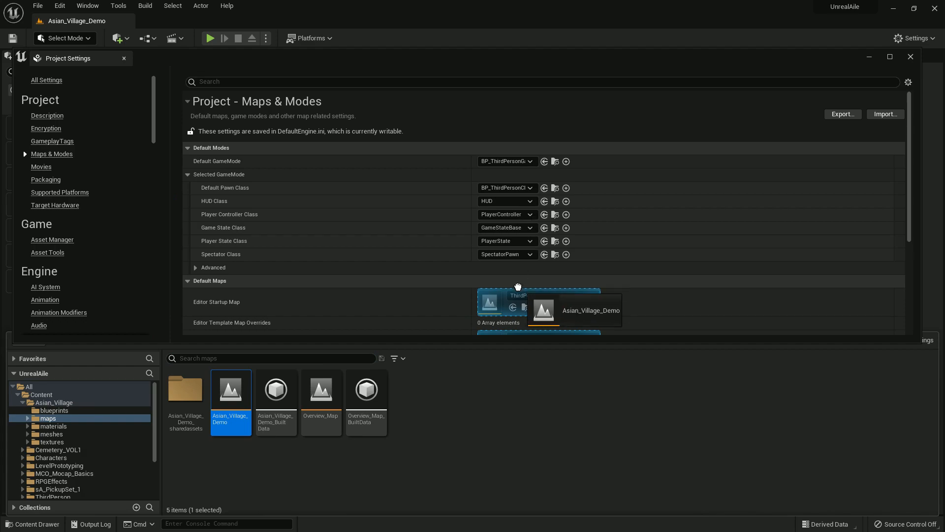
{"action": "left_click_drag", "start_coordinate": [230, 394], "coordinate": [512, 288]}
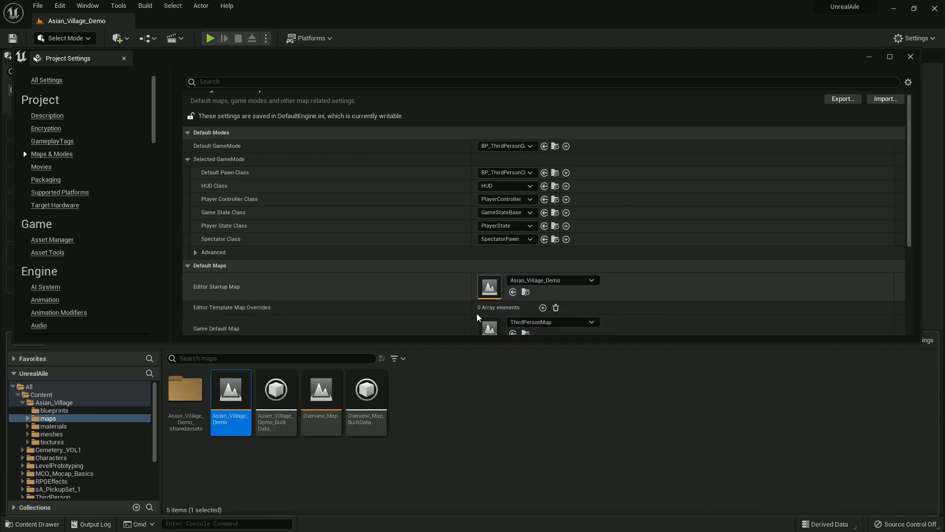
{"action": "left_click_drag", "start_coordinate": [232, 411], "coordinate": [512, 307]}
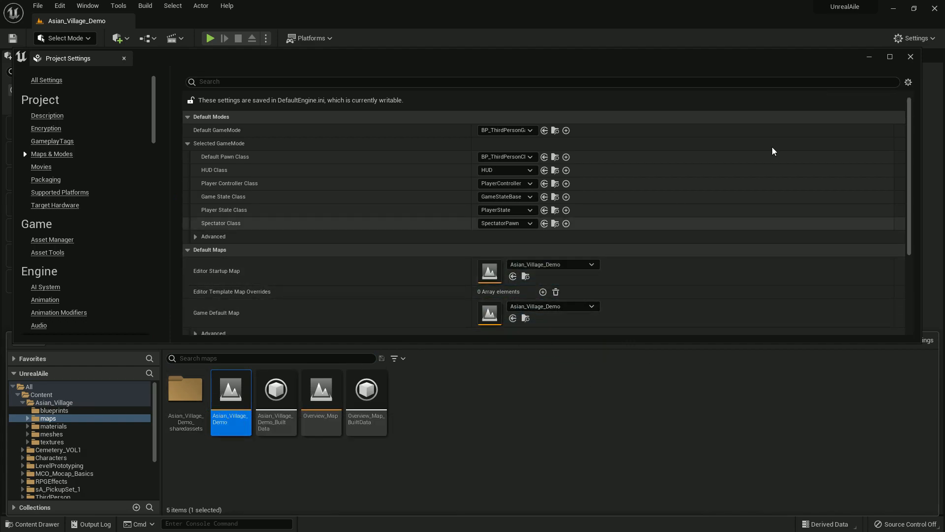
{"action": "left_click", "coordinate": [909, 57]}
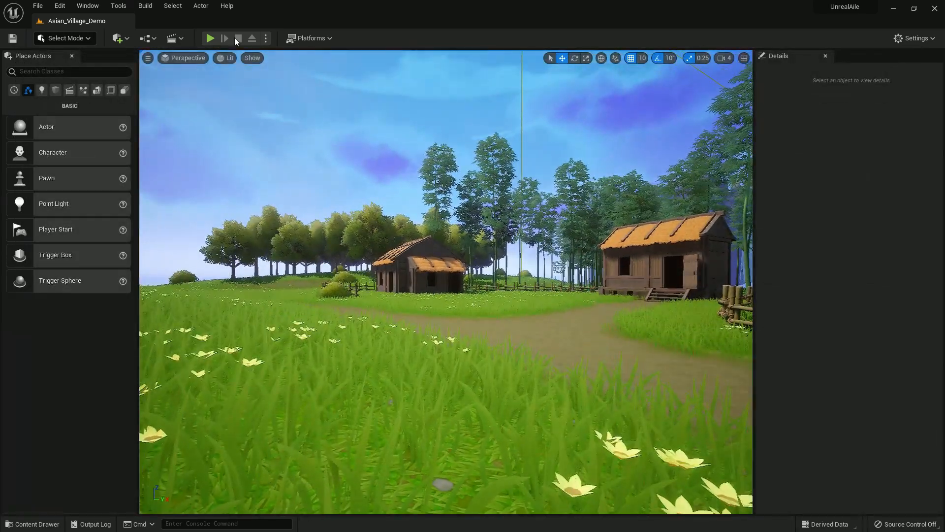
Play-test the village level briefly by moving the character forward, and end the session.
{"action": "left_click", "coordinate": [209, 39]}
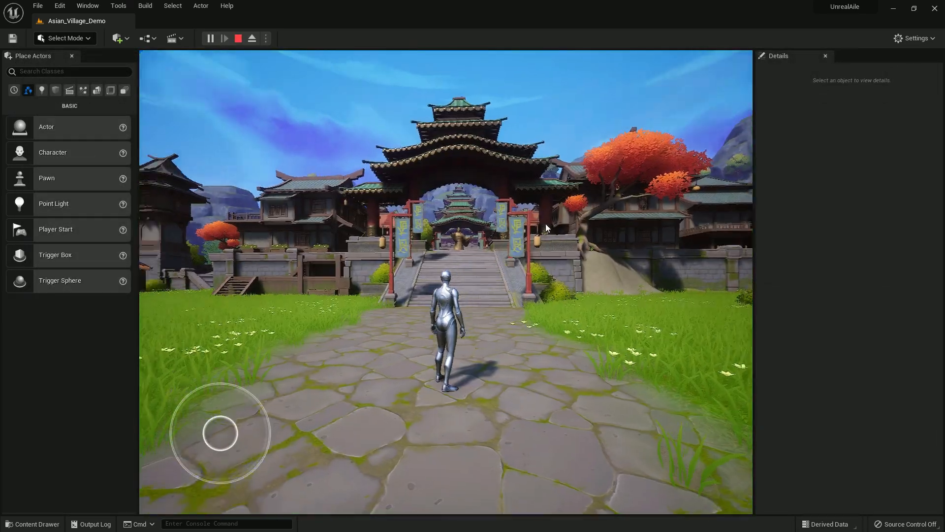
{"action": "key", "text": "w"}
{"action": "key", "text": "Escape"}
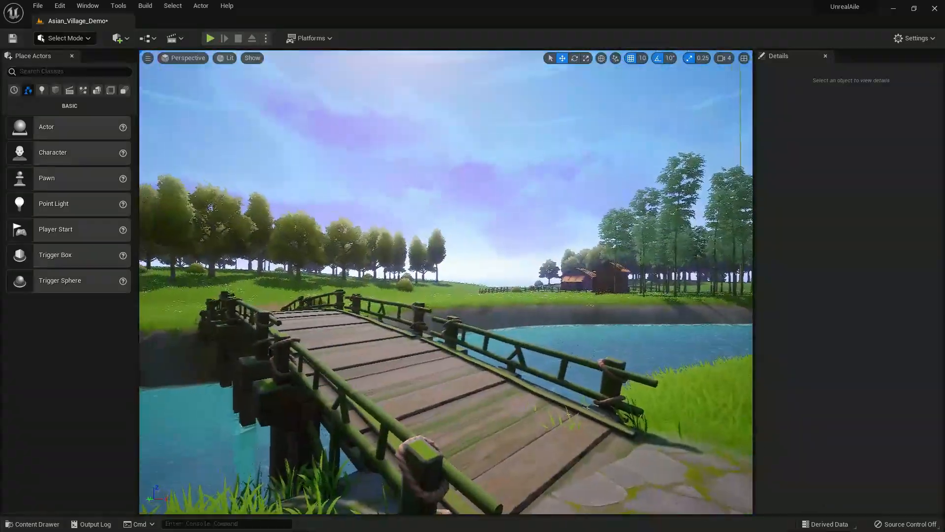
Switch the editor to Foliage Mode for the open grassland beyond the village.
{"action": "right_click_drag", "start_coordinate": [445, 280], "coordinate": [434, 324]}
{"action": "key", "text": "w"}
{"action": "key", "text": "w"}
{"action": "key", "text": "w"}
{"action": "key", "text": "w"}
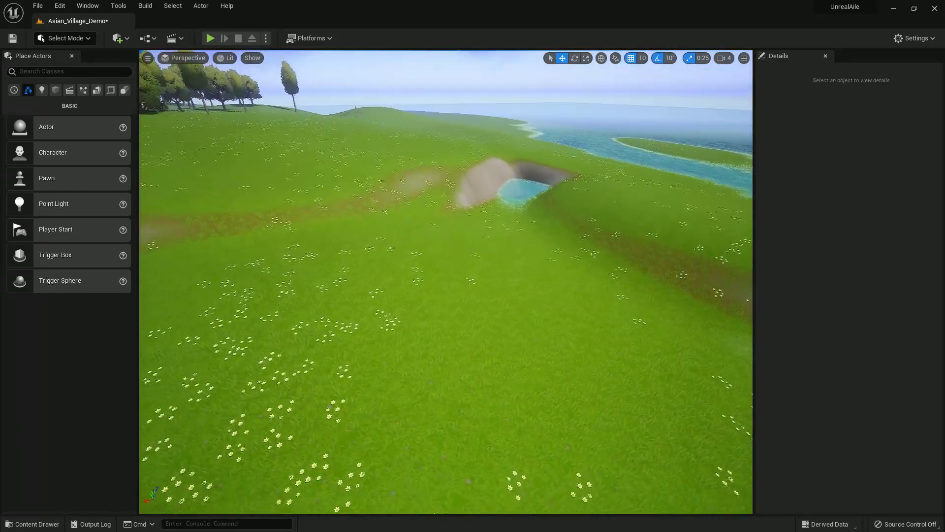
{"action": "left_click", "coordinate": [114, 74]}
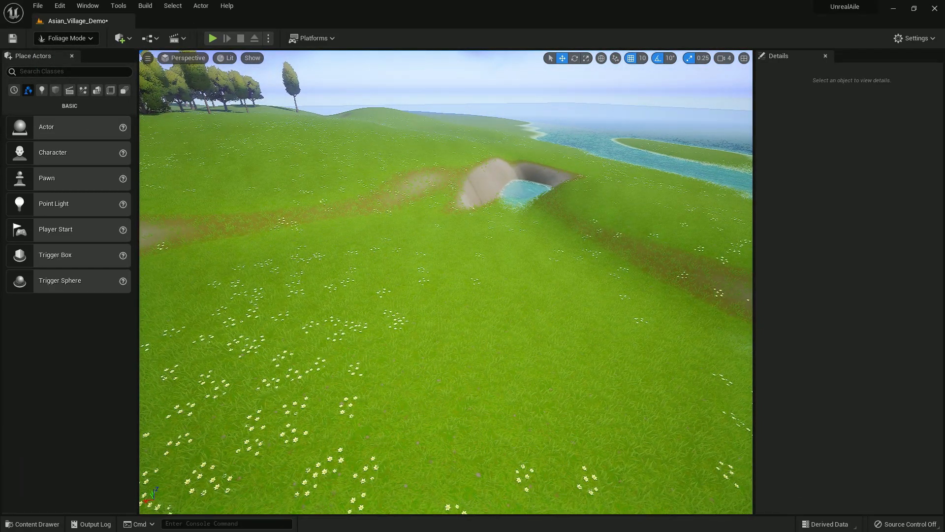
Try painting test clusters of trees across the grassy field, undoing each attempt.
{"action": "left_click", "coordinate": [303, 253]}
{"action": "right_click_drag", "start_coordinate": [307, 232], "coordinate": [251, 233]}
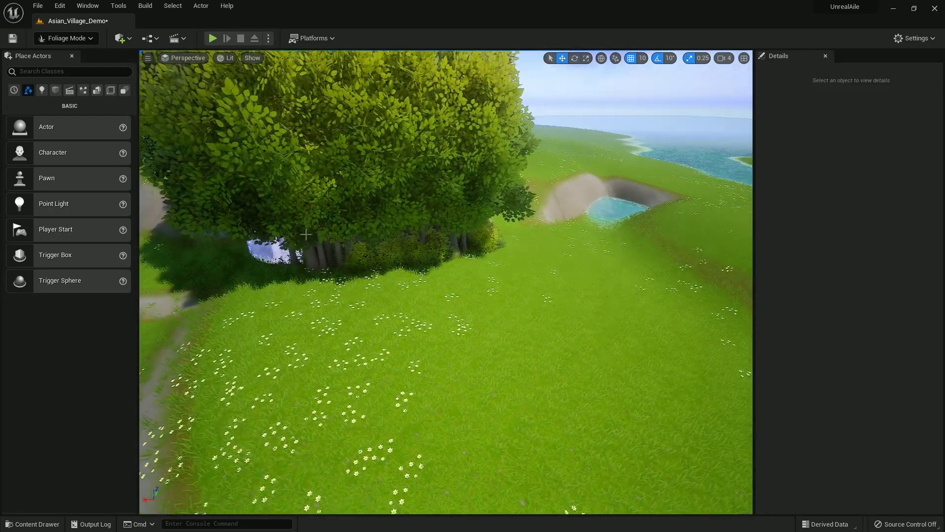
{"action": "key", "text": "ctrl+z"}
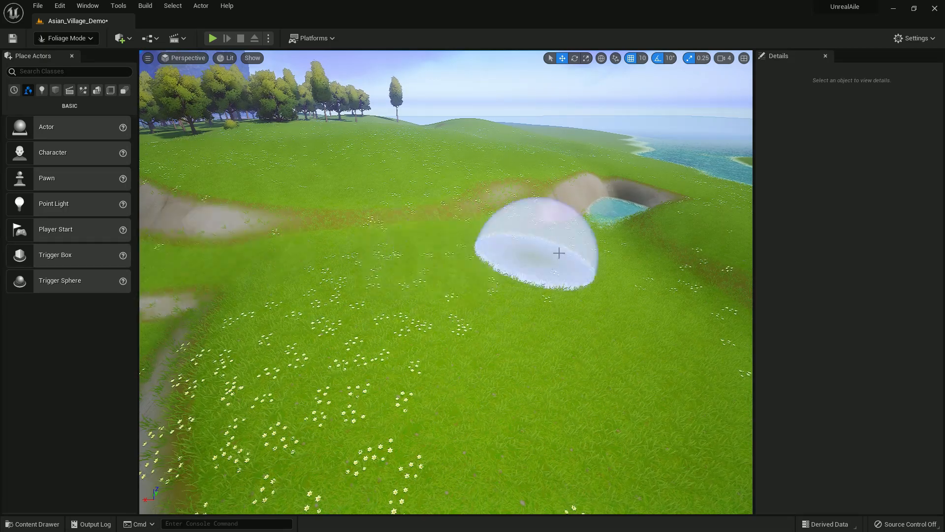
{"action": "left_click", "coordinate": [433, 252]}
{"action": "key", "text": "w"}
{"action": "right_click_drag", "start_coordinate": [352, 219], "coordinate": [340, 219]}
{"action": "key", "text": "ctrl+z"}
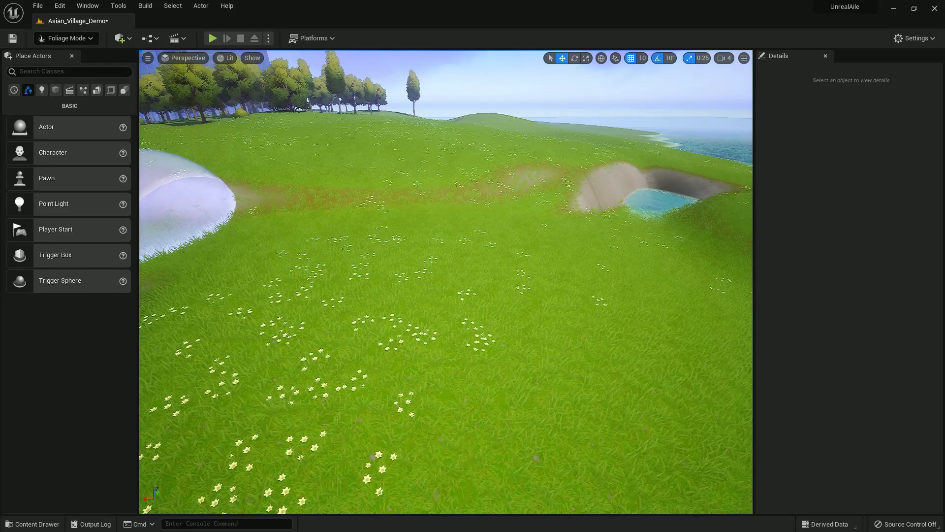
{"action": "left_click", "coordinate": [340, 199]}
{"action": "key", "text": "ctrl+z"}
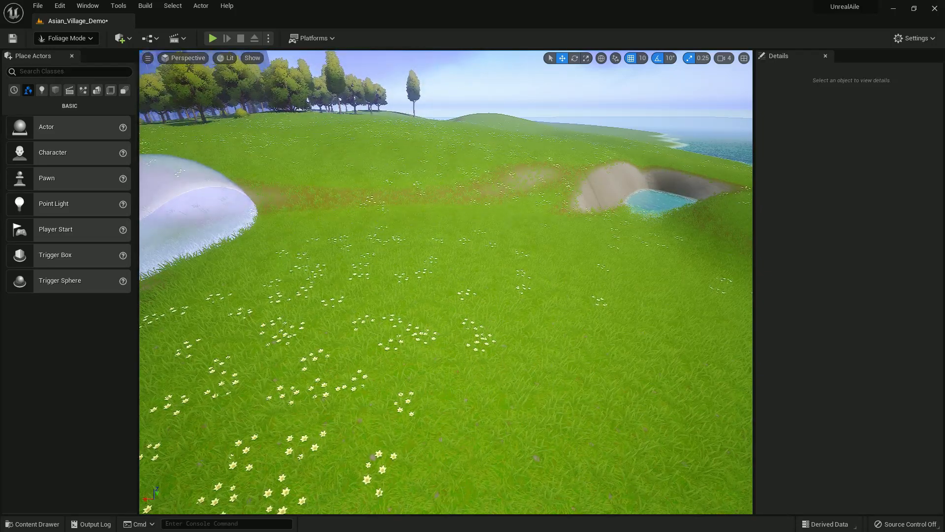
{"action": "left_click", "coordinate": [382, 254]}
{"action": "key", "text": "ctrl+z"}
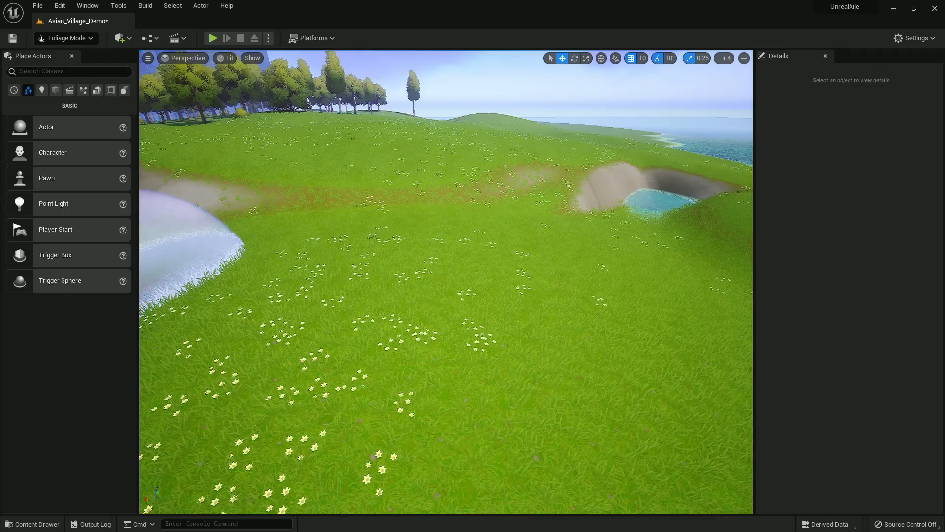
{"action": "left_click", "coordinate": [384, 246]}
{"action": "key", "text": "ctrl+z"}
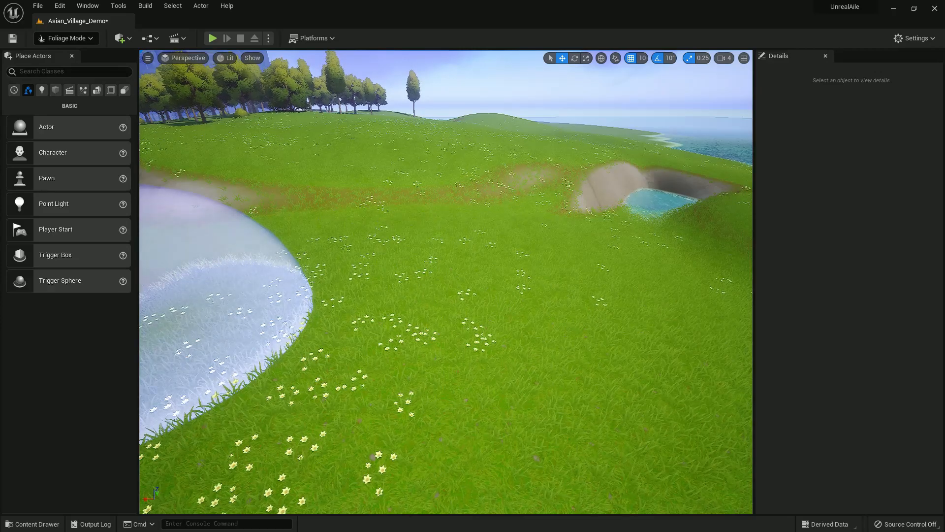
Paint trees over the grassland near the shore and undo the last brush stroke.
{"action": "mouse_move", "coordinate": [438, 254]}
{"action": "left_mouse_down"}
{"action": "mouse_move", "coordinate": [549, 257]}
{"action": "mouse_move", "coordinate": [491, 210]}
{"action": "left_mouse_up"}
{"action": "right_click_drag", "start_coordinate": [492, 211], "coordinate": [632, 196]}
{"action": "right_click_drag", "start_coordinate": [383, 208], "coordinate": [277, 222]}
{"action": "left_click_drag", "start_coordinate": [277, 221], "coordinate": [389, 236]}
{"action": "mouse_move", "coordinate": [389, 236]}
{"action": "right_mouse_down"}
{"action": "mouse_move", "coordinate": [298, 232]}
{"action": "mouse_move", "coordinate": [231, 251]}
{"action": "right_mouse_up"}
{"action": "key", "text": "ctrl+z"}
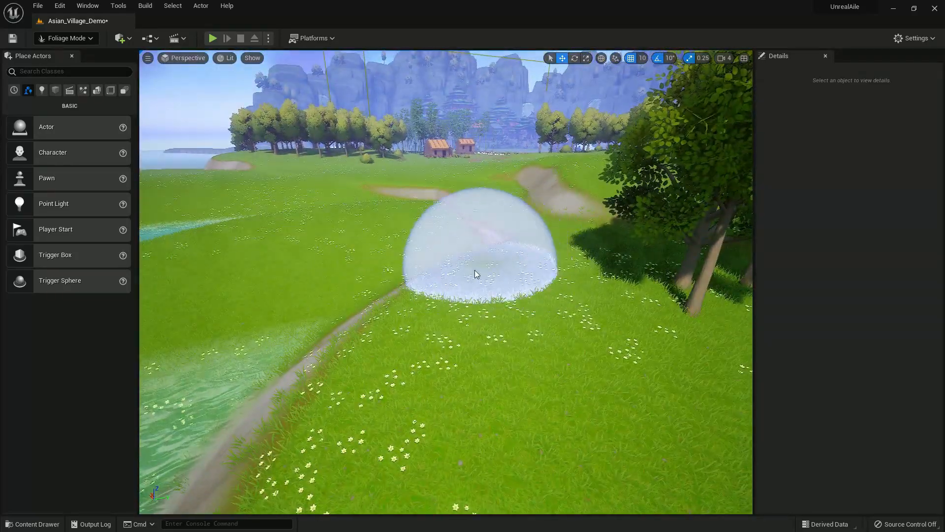
Paint more trees along the lakeshore and around the grassy clearing.
{"action": "left_click", "coordinate": [378, 384]}
{"action": "right_click_drag", "start_coordinate": [378, 384], "coordinate": [445, 291]}
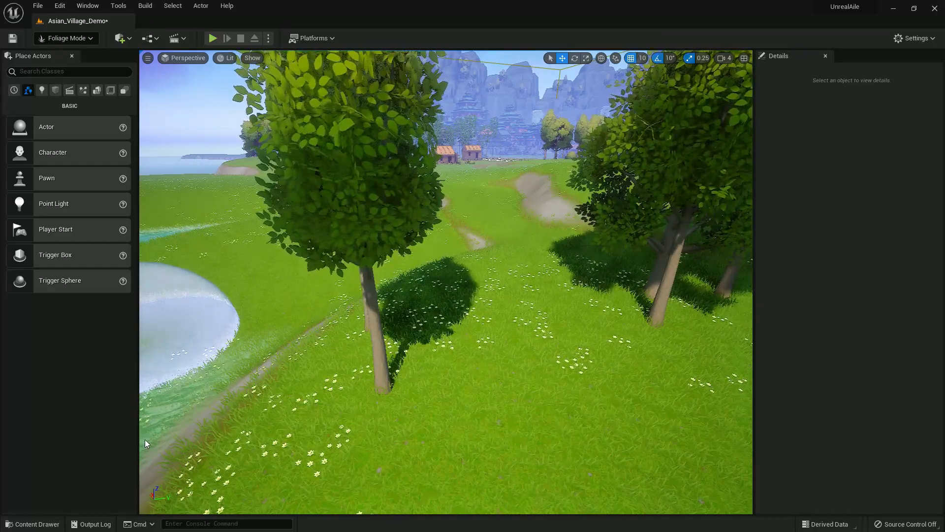
{"action": "mouse_move", "coordinate": [438, 280]}
{"action": "right_mouse_down"}
{"action": "mouse_move", "coordinate": [344, 280]}
{"action": "mouse_move", "coordinate": [357, 285]}
{"action": "right_mouse_up"}
{"action": "mouse_move", "coordinate": [453, 279]}
{"action": "right_mouse_down"}
{"action": "mouse_move", "coordinate": [546, 279]}
{"action": "mouse_move", "coordinate": [689, 231]}
{"action": "mouse_move", "coordinate": [508, 282]}
{"action": "mouse_move", "coordinate": [519, 298]}
{"action": "mouse_move", "coordinate": [739, 315]}
{"action": "right_mouse_up"}
{"action": "left_click", "coordinate": [503, 286]}
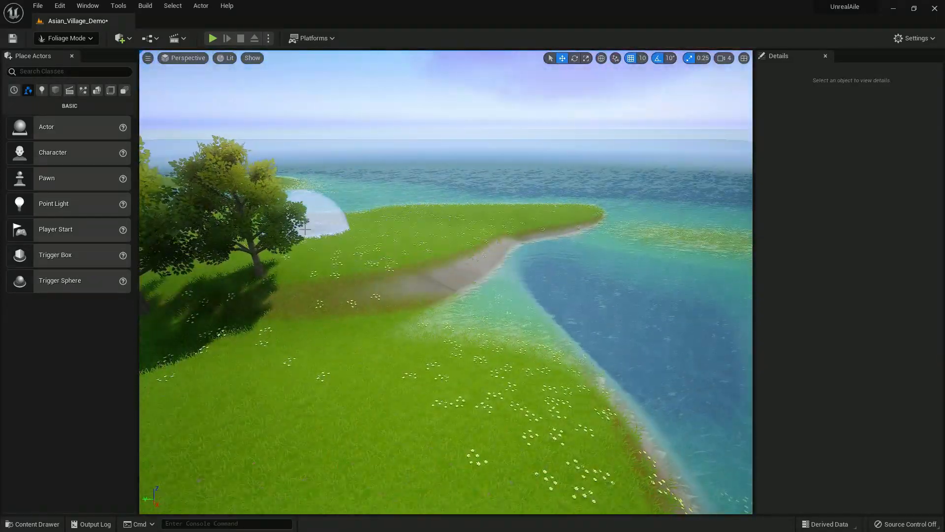
{"action": "mouse_move", "coordinate": [451, 207]}
{"action": "right_mouse_down"}
{"action": "mouse_move", "coordinate": [247, 290]}
{"action": "mouse_move", "coordinate": [502, 291]}
{"action": "mouse_move", "coordinate": [197, 305]}
{"action": "right_mouse_up"}
{"action": "left_click", "coordinate": [505, 290]}
{"action": "left_click", "coordinate": [392, 281]}
{"action": "mouse_move", "coordinate": [407, 249]}
{"action": "right_mouse_down"}
{"action": "mouse_move", "coordinate": [640, 206]}
{"action": "mouse_move", "coordinate": [679, 216]}
{"action": "right_mouse_up"}
Return to Select Mode and save the level.
{"action": "left_click", "coordinate": [64, 38]}
{"action": "left_click", "coordinate": [62, 53]}
{"action": "key", "text": "ctrl+s"}
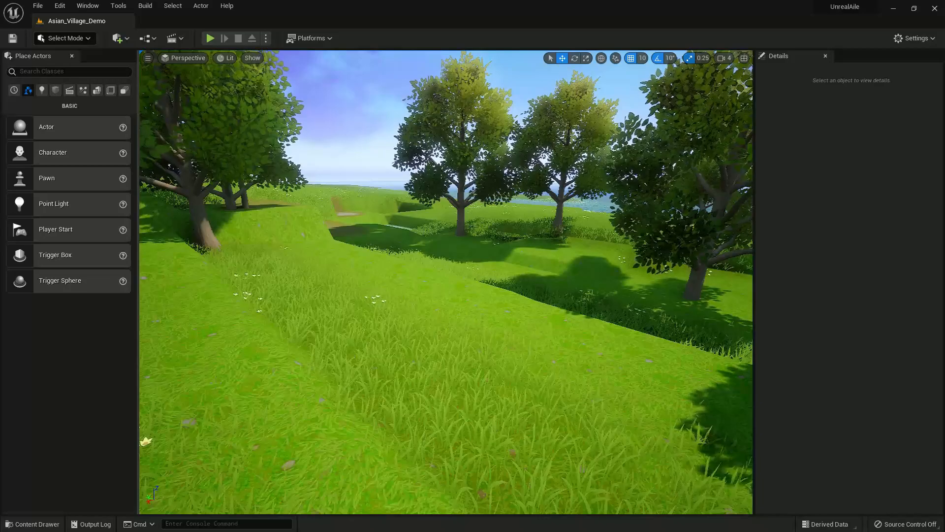
Open the Cemetery_VOL1 content folder and filter its assets to Static Mesh.
{"action": "right_click_drag", "start_coordinate": [435, 323], "coordinate": [275, 364]}
{"action": "left_click", "coordinate": [44, 524]}
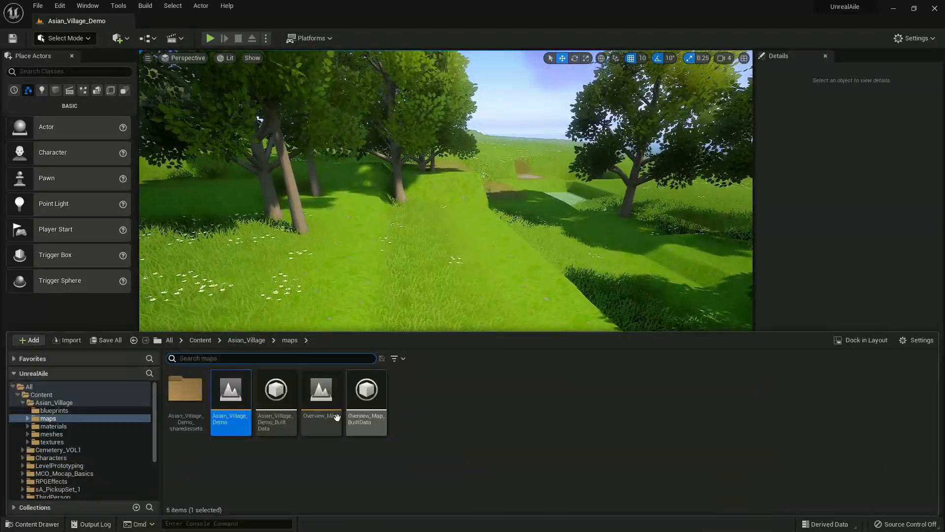
{"action": "left_click", "coordinate": [200, 340]}
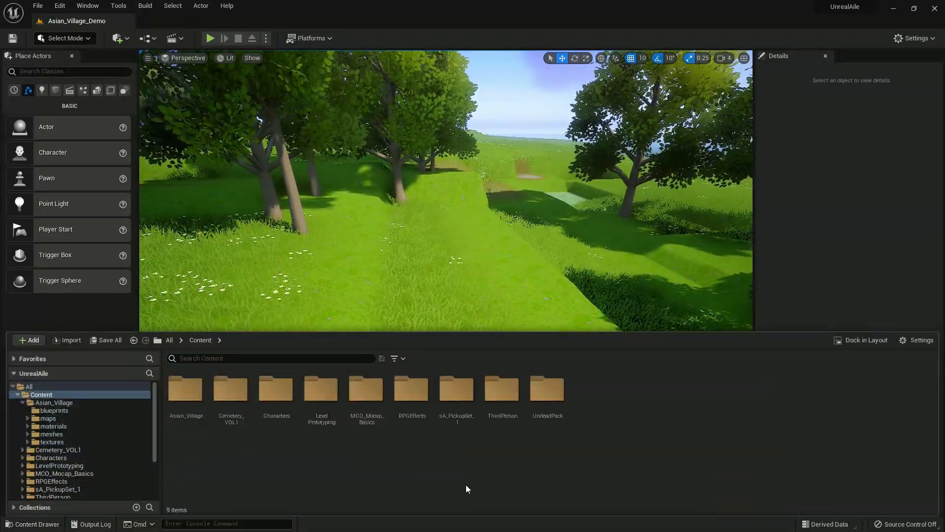
{"action": "double_click", "coordinate": [240, 392]}
{"action": "left_click", "coordinate": [395, 358]}
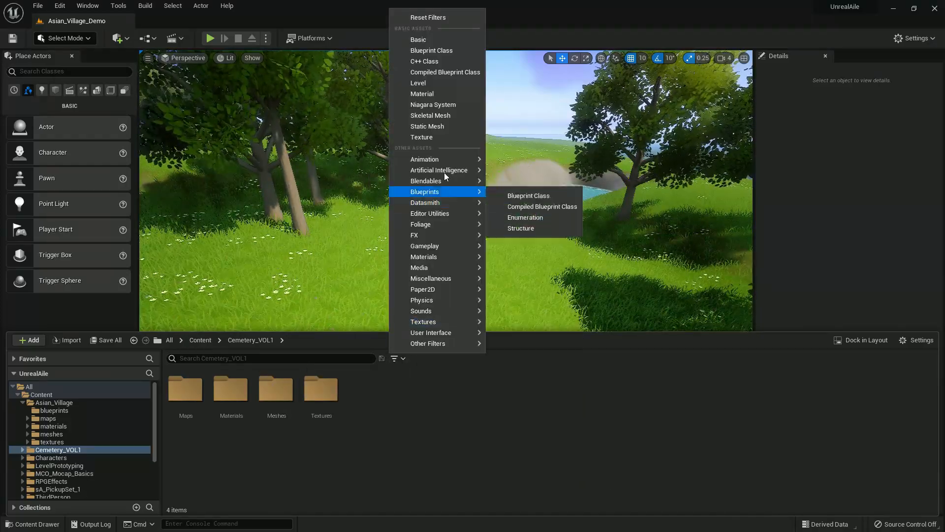
{"action": "left_click", "coordinate": [438, 130]}
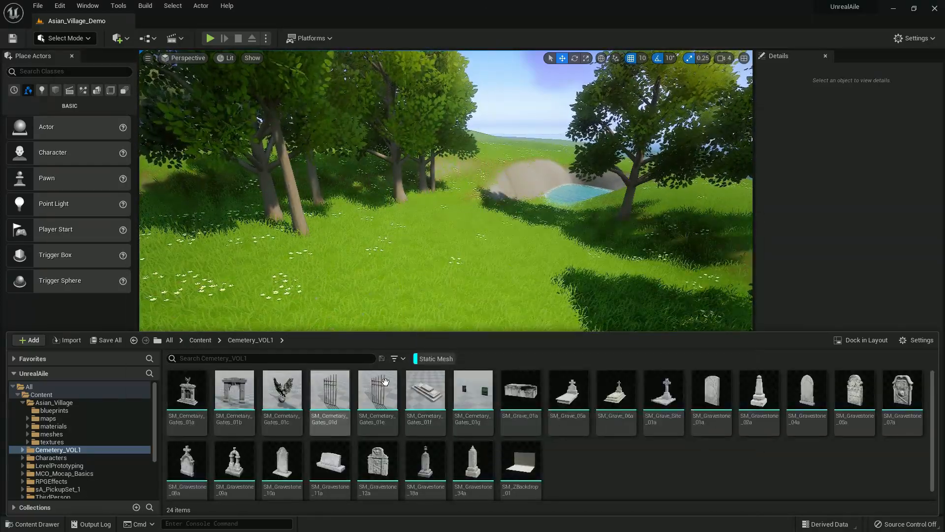
Place the SM_Cemetary_Gates_01b arch on the grass between the trees.
{"action": "right_click_drag", "start_coordinate": [374, 246], "coordinate": [276, 241]}
{"action": "left_click", "coordinate": [32, 524]}
{"action": "left_click", "coordinate": [234, 394]}
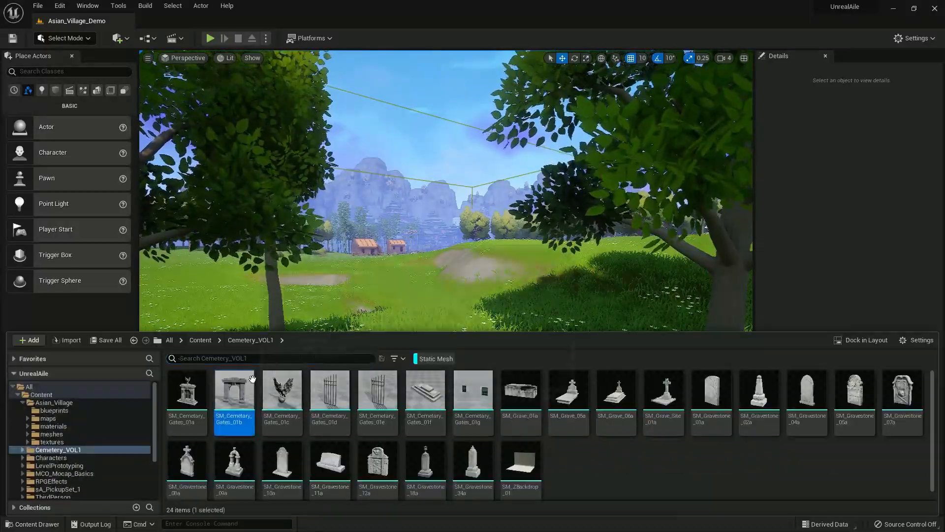
{"action": "left_click_drag", "start_coordinate": [440, 293], "coordinate": [276, 365]}
{"action": "key", "text": "e"}
{"action": "left_click", "coordinate": [276, 365]}
{"action": "key", "text": "w"}
{"action": "right_click_drag", "start_coordinate": [275, 365], "coordinate": [227, 358]}
Place the SM_Cemetary_Gates_01a gate in the grass near the trees and adjust its height to the ground.
{"action": "left_click", "coordinate": [47, 526]}
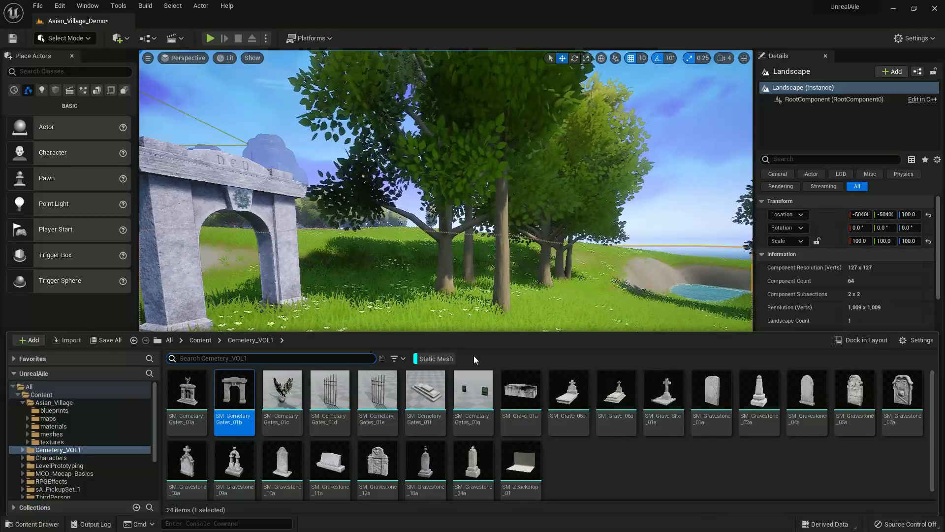
{"action": "right_click_drag", "start_coordinate": [389, 298], "coordinate": [519, 293]}
{"action": "key", "text": "w"}
{"action": "left_click", "coordinate": [29, 522]}
{"action": "left_click_drag", "start_coordinate": [192, 413], "coordinate": [259, 365]}
{"action": "left_click_drag", "start_coordinate": [255, 333], "coordinate": [257, 348]}
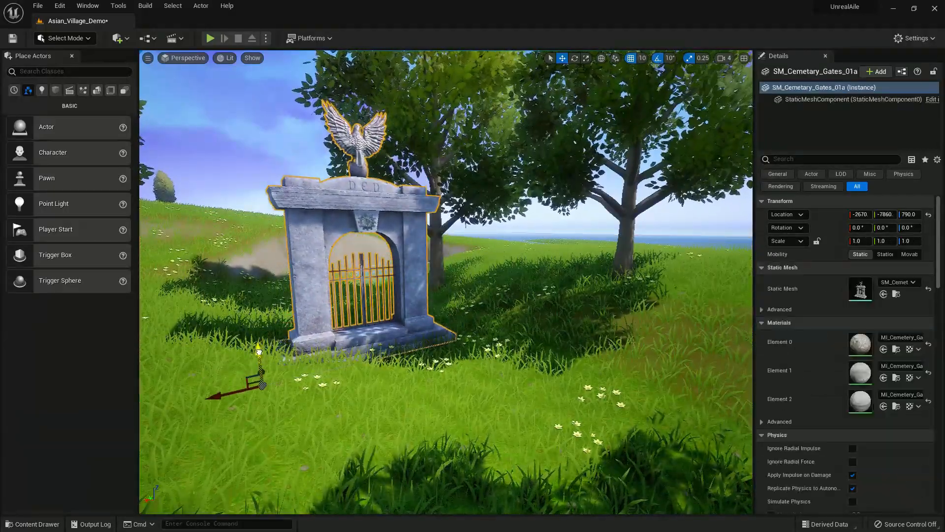
{"action": "left_click", "coordinate": [354, 369]}
{"action": "key", "text": "w"}
{"action": "right_click_drag", "start_coordinate": [354, 369], "coordinate": [345, 373]}
{"action": "key", "text": "s"}
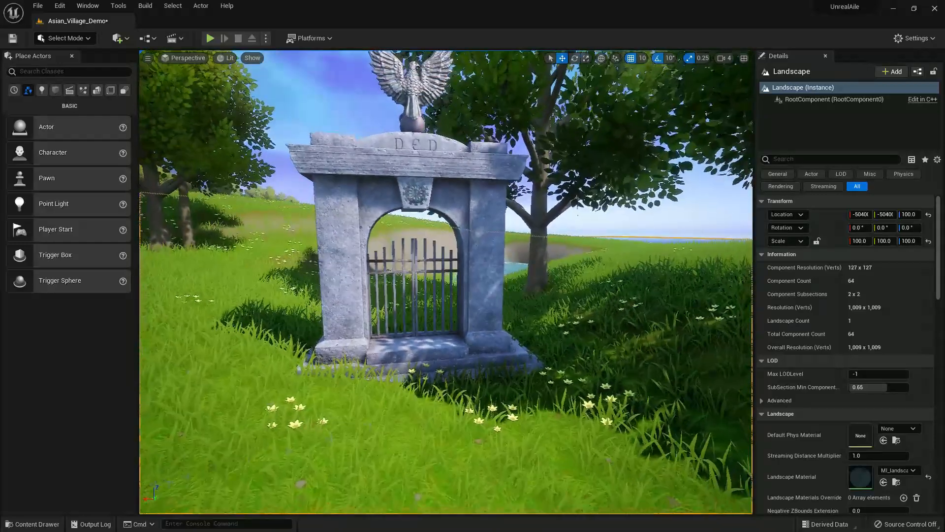
Place the SM_Grave_05a mesh on the grass near the gate and clear the selection.
{"action": "left_click", "coordinate": [31, 523]}
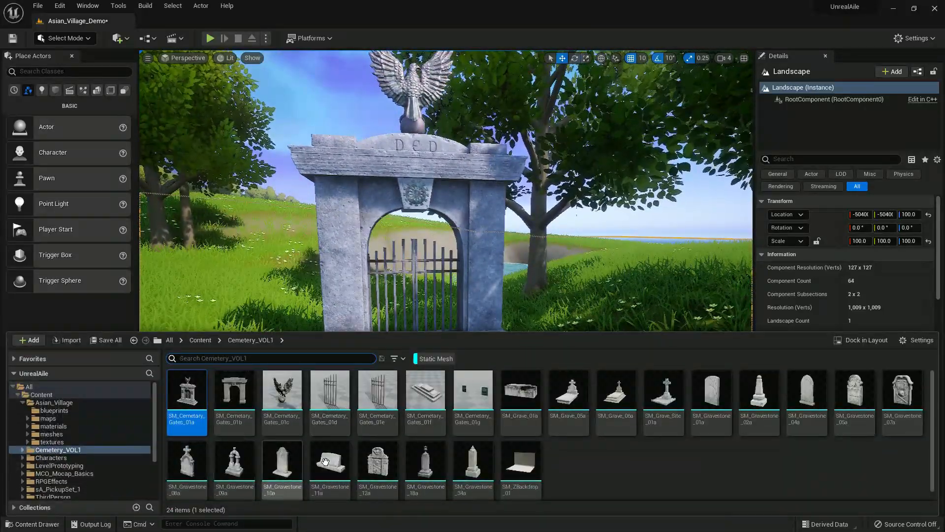
{"action": "left_click_drag", "start_coordinate": [570, 401], "coordinate": [610, 438]}
{"action": "right_click_drag", "start_coordinate": [610, 438], "coordinate": [699, 463]}
{"action": "key", "text": "s"}
{"action": "right_click_drag", "start_coordinate": [409, 361], "coordinate": [236, 339]}
{"action": "key", "text": "s"}
{"action": "key", "text": "s"}
{"action": "key", "text": "w"}
{"action": "key", "text": "Escape"}
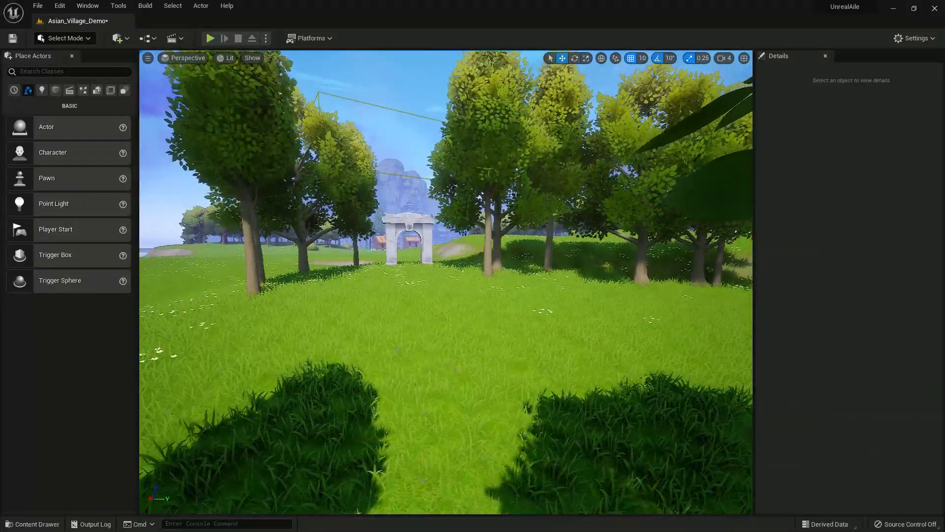
Place SM_Grave_05a in the open clearing facing the arch and SM_Grave_06a beside it.
{"action": "left_click", "coordinate": [64, 521]}
{"action": "left_click_drag", "start_coordinate": [554, 404], "coordinate": [386, 317]}
{"action": "key", "text": "f"}
{"action": "right_click_drag", "start_coordinate": [423, 287], "coordinate": [369, 347]}
{"action": "left_click", "coordinate": [53, 523]}
{"action": "left_click_drag", "start_coordinate": [537, 332], "coordinate": [276, 258]}
{"action": "right_click_drag", "start_coordinate": [276, 258], "coordinate": [372, 243]}
Place the SM_Grave_Site_01a cross on the grass past the existing graves, toward the arch, and clear its selection.
{"action": "left_click", "coordinate": [51, 525]}
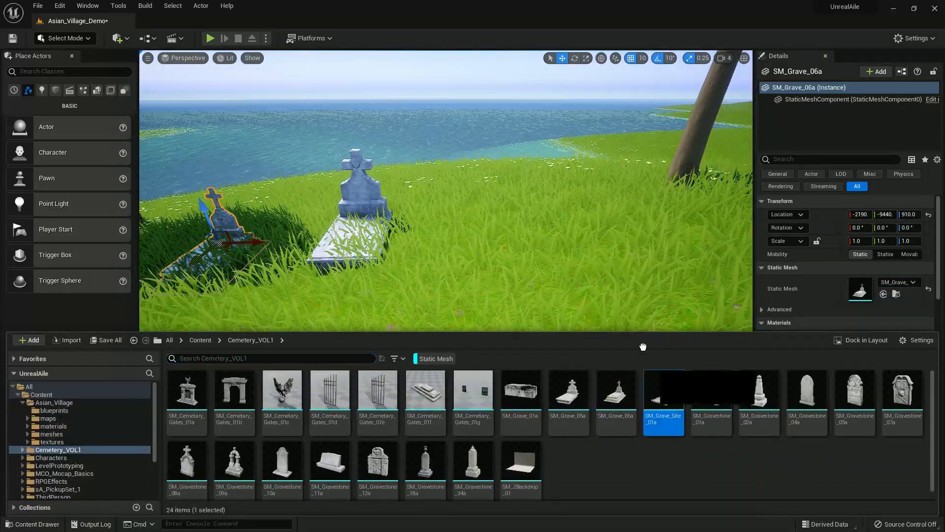
{"action": "left_click_drag", "start_coordinate": [652, 364], "coordinate": [531, 220]}
{"action": "right_click_drag", "start_coordinate": [446, 282], "coordinate": [556, 248]}
{"action": "key", "text": "w"}
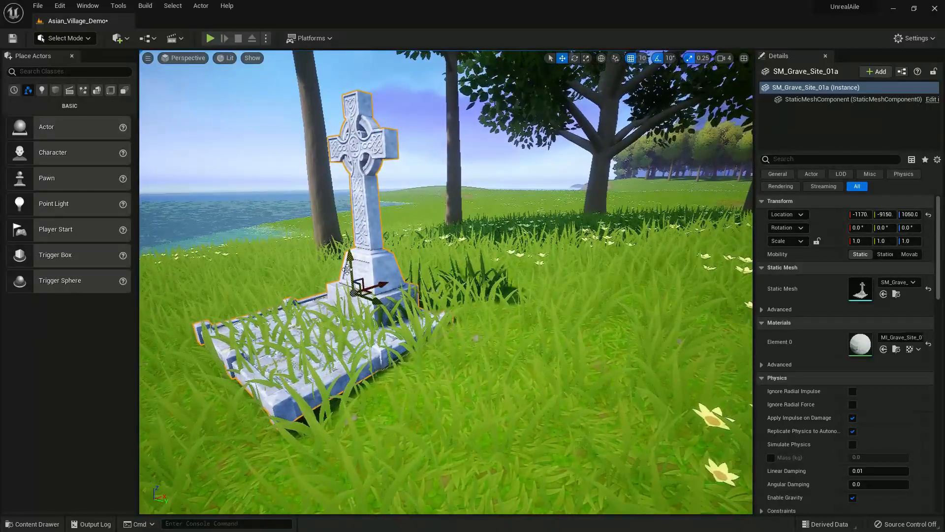
{"action": "left_click", "coordinate": [483, 351]}
{"action": "right_click_drag", "start_coordinate": [482, 351], "coordinate": [552, 360]}
{"action": "key", "text": "s"}
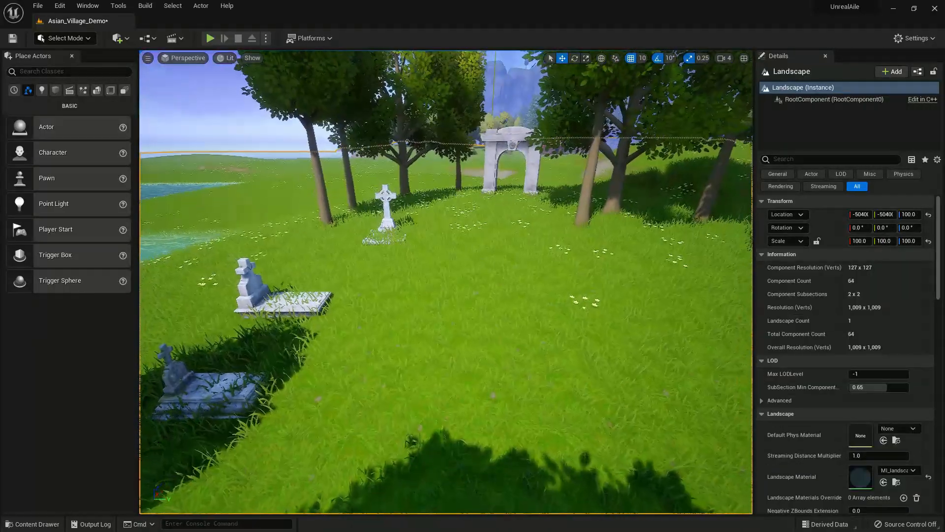
Place SM_Gravestone_08a in the open grass facing the arch and SM_Grave_01a just behind it.
{"action": "left_click", "coordinate": [17, 526]}
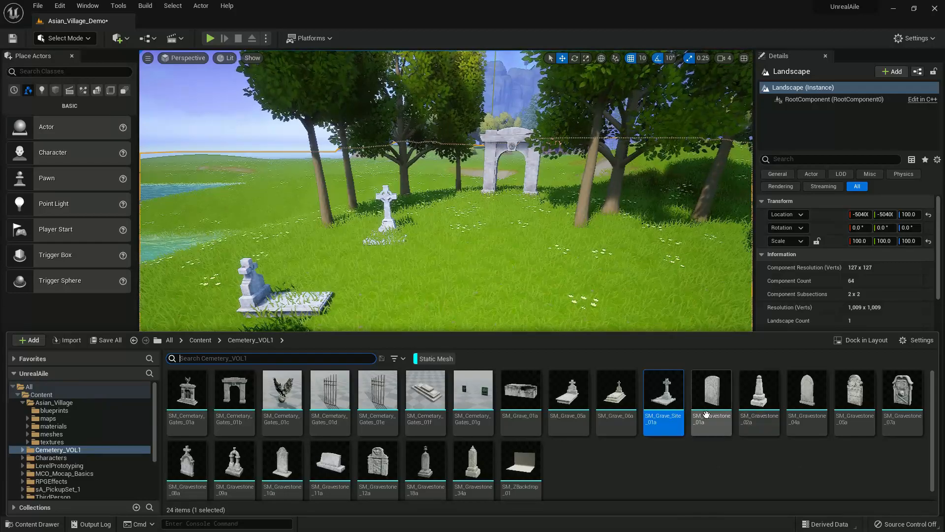
{"action": "left_click_drag", "start_coordinate": [187, 460], "coordinate": [479, 310]}
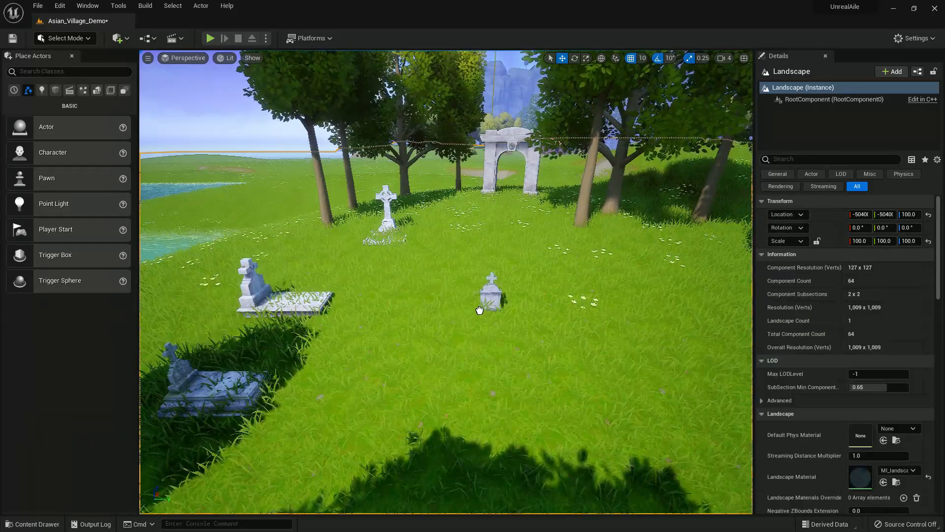
{"action": "left_click_drag", "start_coordinate": [456, 368], "coordinate": [463, 359]}
{"action": "key", "text": "ctrl+space"}
{"action": "left_click_drag", "start_coordinate": [532, 394], "coordinate": [427, 309]}
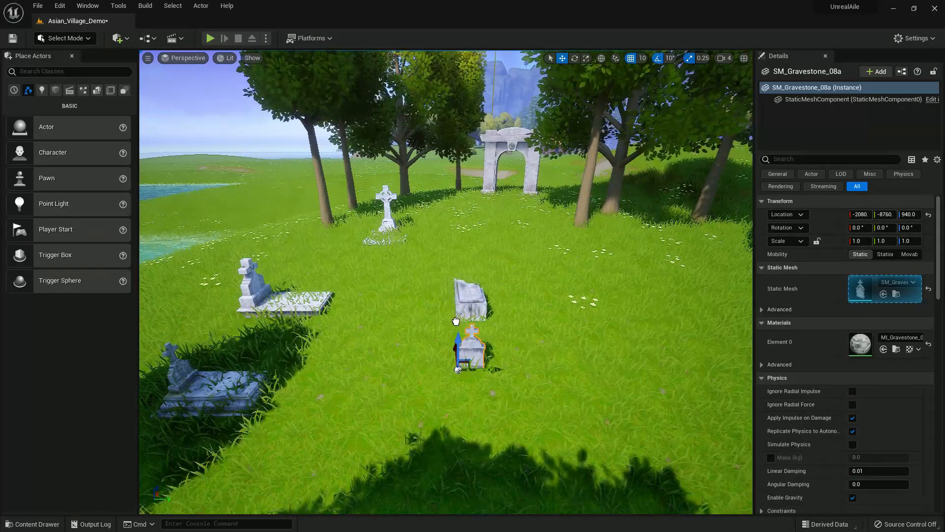
Select the two flat cross graves together and duplicate the pair twice across the clearing.
{"action": "right_click_drag", "start_coordinate": [427, 308], "coordinate": [443, 345]}
{"action": "left_click", "coordinate": [295, 340]}
{"action": "left_click", "coordinate": [254, 348]}
{"action": "left_click", "coordinate": [315, 276], "text": "shift"}
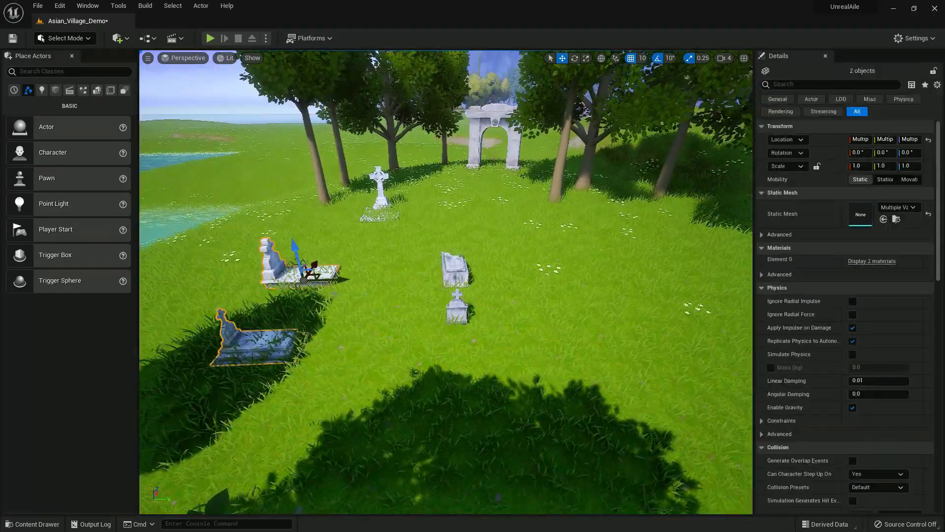
{"action": "right_click_drag", "start_coordinate": [698, 291], "coordinate": [798, 297]}
{"action": "left_click", "coordinate": [507, 310]}
{"action": "right_click_drag", "start_coordinate": [507, 311], "coordinate": [348, 374]}
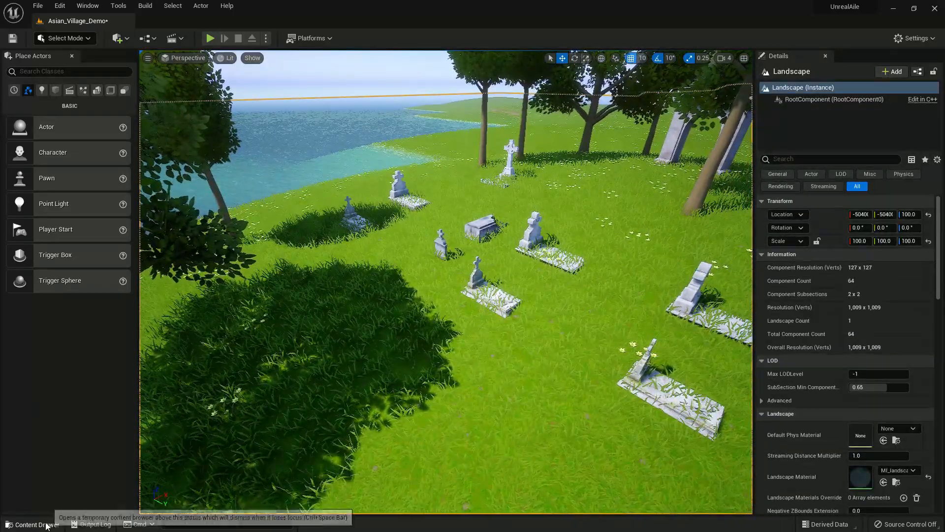
Place an SM_Gravestone_12a mesh in the grass among the graves and clear its selection.
{"action": "left_click", "coordinate": [34, 525]}
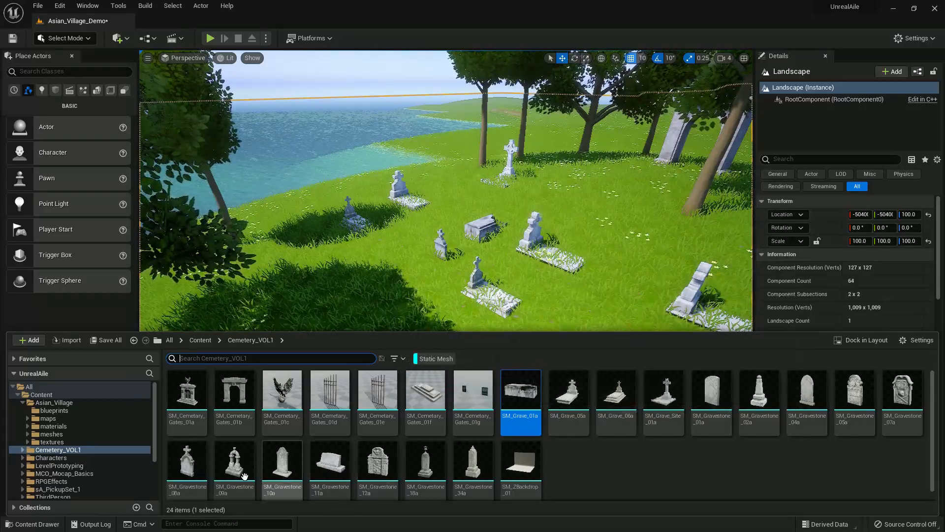
{"action": "left_click_drag", "start_coordinate": [394, 471], "coordinate": [376, 283]}
{"action": "left_click_drag", "start_coordinate": [348, 426], "coordinate": [349, 426]}
{"action": "left_click", "coordinate": [393, 394]}
Place another SM_Gravestone_12a beside the arch's pillar and rotate it to about 250° around its vertical axis.
{"action": "key", "text": "w"}
{"action": "right_click_drag", "start_coordinate": [394, 394], "coordinate": [315, 375]}
{"action": "key", "text": "s"}
{"action": "key", "text": "w"}
{"action": "key", "text": "d"}
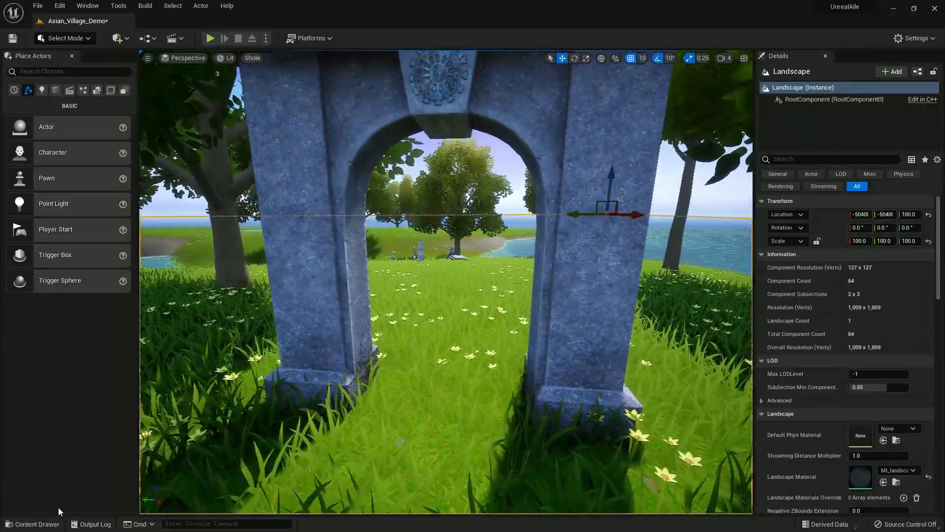
{"action": "left_click", "coordinate": [52, 523]}
{"action": "left_click_drag", "start_coordinate": [377, 461], "coordinate": [276, 443]}
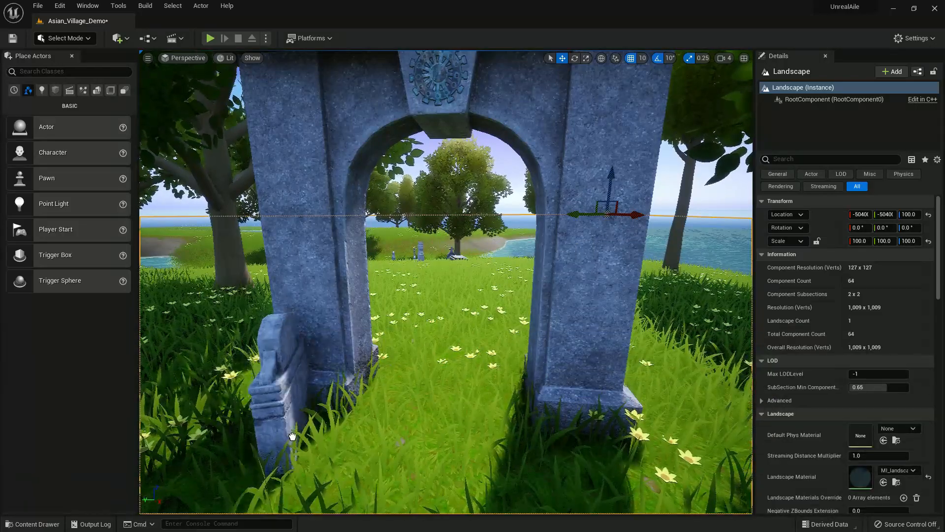
{"action": "key", "text": "e"}
{"action": "left_click_drag", "start_coordinate": [331, 409], "coordinate": [344, 419]}
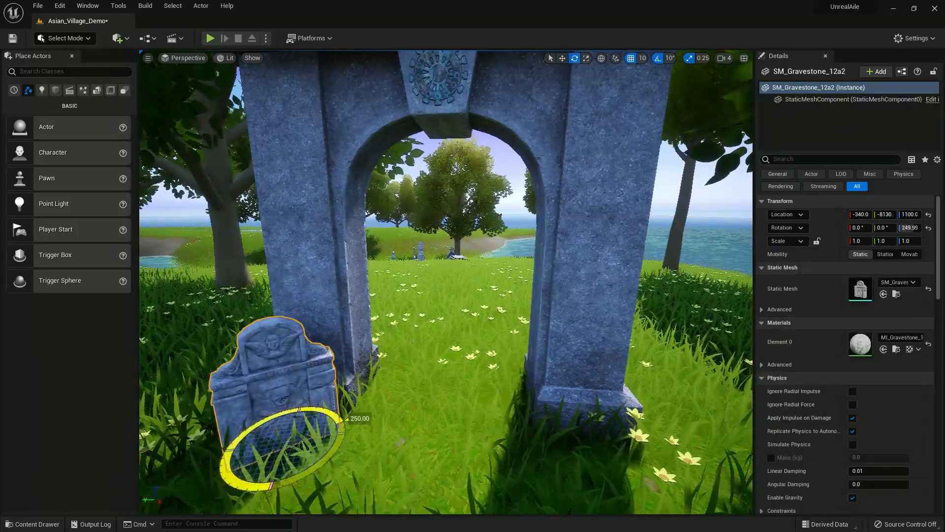
{"action": "key", "text": "w"}
{"action": "left_click", "coordinate": [433, 345]}
{"action": "right_click_drag", "start_coordinate": [433, 344], "coordinate": [470, 344]}
{"action": "left_click_drag", "start_coordinate": [470, 345], "coordinate": [470, 285]}
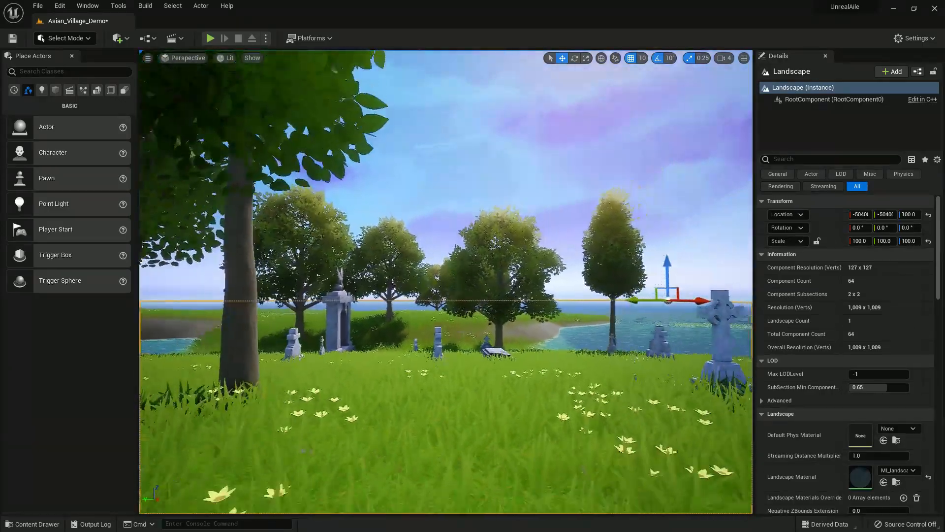
{"action": "left_click", "coordinate": [530, 171]}
{"action": "right_click_drag", "start_coordinate": [530, 171], "coordinate": [618, 209]}
{"action": "left_click", "coordinate": [34, 523]}
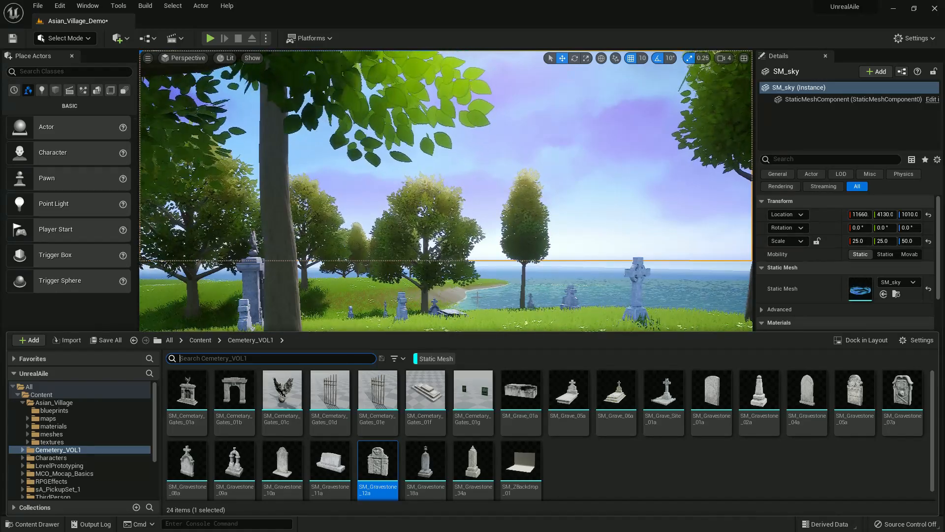
{"action": "left_click_drag", "start_coordinate": [461, 290], "coordinate": [438, 409]}
{"action": "right_click_drag", "start_coordinate": [439, 410], "coordinate": [512, 416]}
{"action": "key", "text": "Delete"}
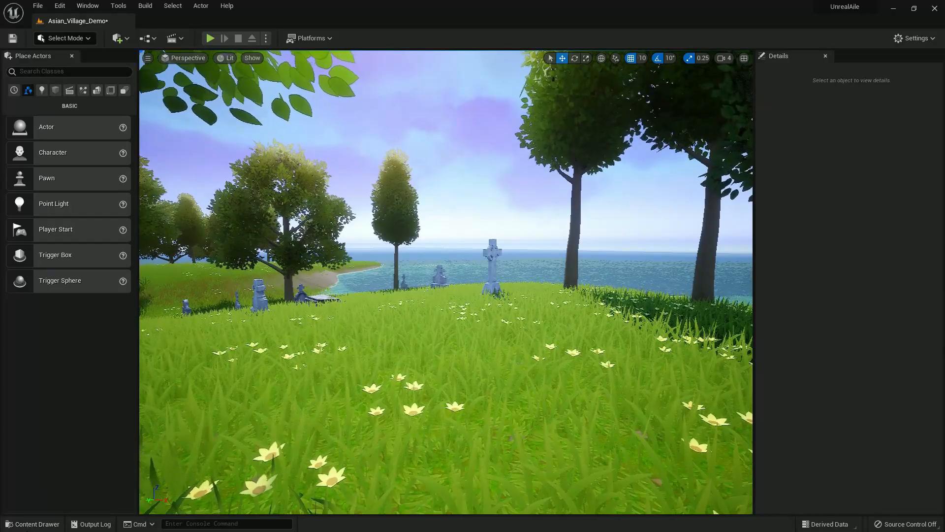
Place SM_Gravestone_01a near the arch and stretch it into a wall with a Y scale of 5.75 and Z scale of 1.75.
{"action": "left_click", "coordinate": [55, 524]}
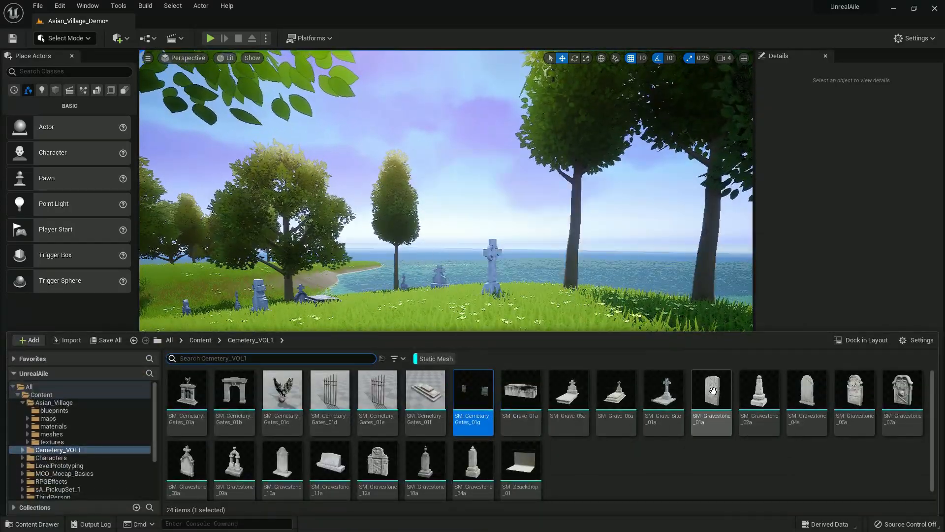
{"action": "left_click_drag", "start_coordinate": [600, 301], "coordinate": [473, 408]}
{"action": "key", "text": "a"}
{"action": "right_click_drag", "start_coordinate": [472, 408], "coordinate": [566, 411]}
{"action": "key", "text": "r"}
{"action": "left_click_drag", "start_coordinate": [479, 438], "coordinate": [529, 485]}
{"action": "right_click_drag", "start_coordinate": [480, 438], "coordinate": [541, 438]}
{"action": "key", "text": "w"}
{"action": "key", "text": "s"}
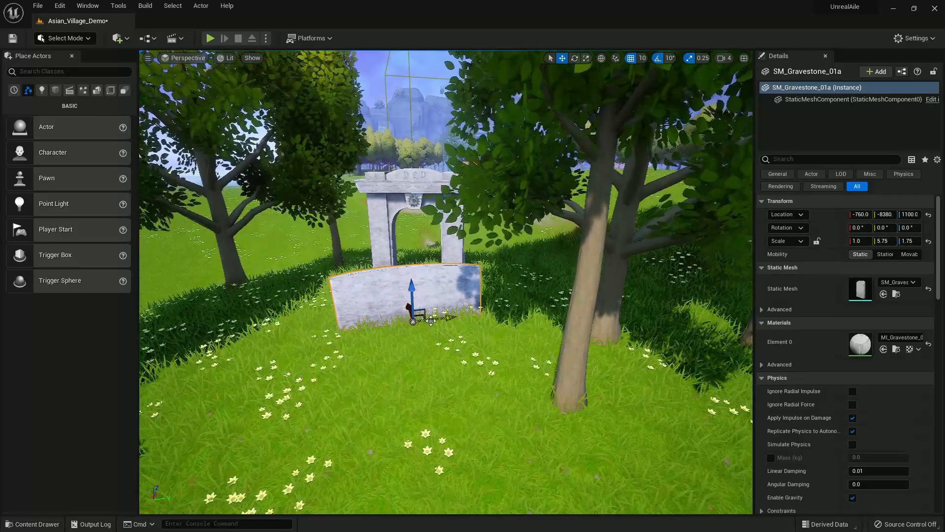
Move the stretched gravestone wall against the arch's side pillar and rotate it to 60° around its vertical axis.
{"action": "left_click_drag", "start_coordinate": [430, 321], "coordinate": [549, 304]}
{"action": "key", "text": "a"}
{"action": "right_click_drag", "start_coordinate": [549, 305], "coordinate": [616, 320]}
{"action": "key", "text": "e"}
{"action": "left_click_drag", "start_coordinate": [434, 322], "coordinate": [389, 347]}
{"action": "key", "text": "w"}
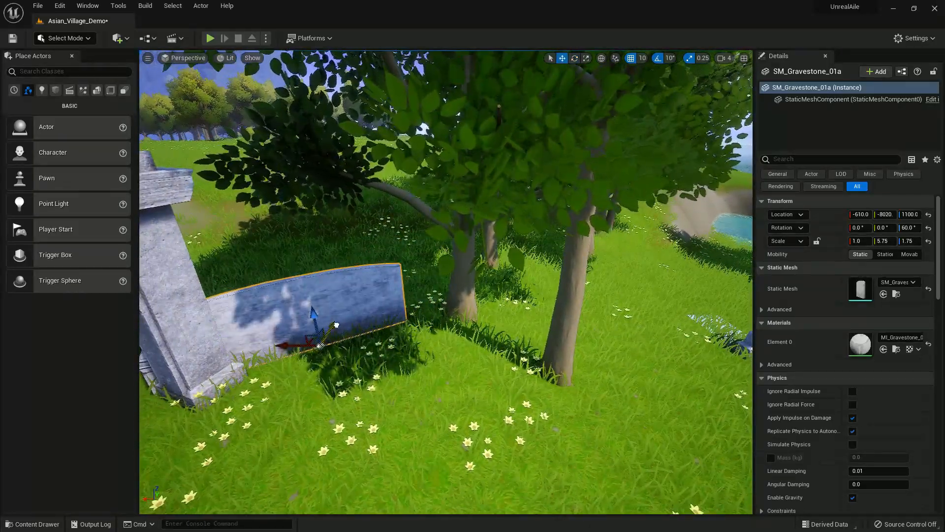
{"action": "right_click_drag", "start_coordinate": [336, 325], "coordinate": [374, 325]}
{"action": "key", "text": "s"}
{"action": "left_click_drag", "start_coordinate": [291, 330], "coordinate": [364, 323], "text": "alt"}
{"action": "left_click_drag", "start_coordinate": [434, 367], "coordinate": [382, 331]}
{"action": "right_click_drag", "start_coordinate": [427, 341], "coordinate": [345, 341]}
{"action": "key", "text": "w"}
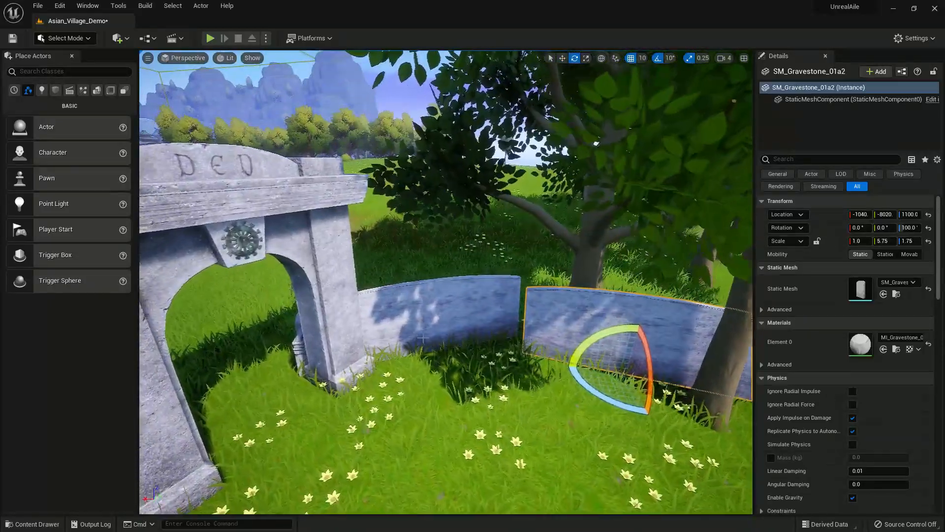
{"action": "key", "text": "Delete"}
Place a Player Start on the grass inside the cemetery and rotate it to about 170° around its vertical axis.
{"action": "left_click", "coordinate": [427, 341]}
{"action": "right_click_drag", "start_coordinate": [428, 341], "coordinate": [622, 322]}
{"action": "key", "text": "a"}
{"action": "key", "text": "s"}
{"action": "key", "text": "w"}
{"action": "left_click", "coordinate": [453, 120]}
{"action": "right_click_drag", "start_coordinate": [453, 121], "coordinate": [381, 167]}
{"action": "key", "text": "w"}
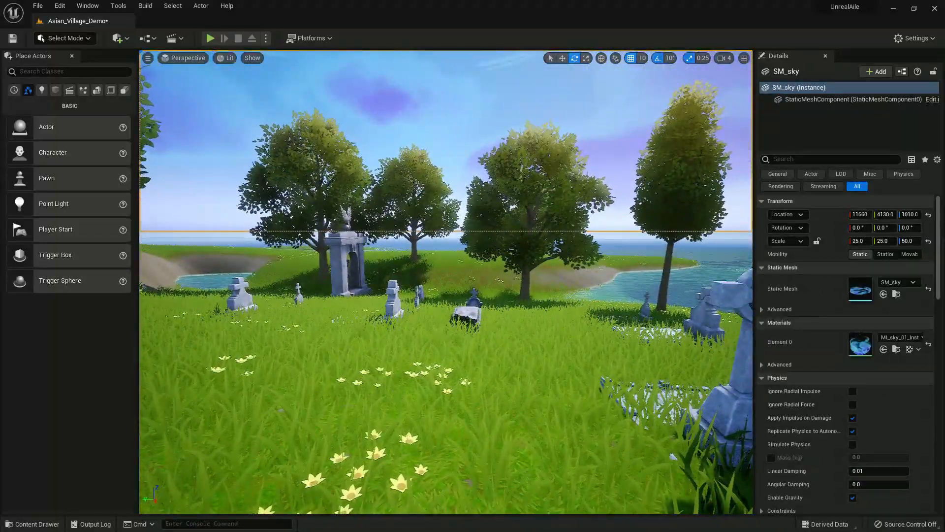
{"action": "left_click_drag", "start_coordinate": [54, 229], "coordinate": [386, 366]}
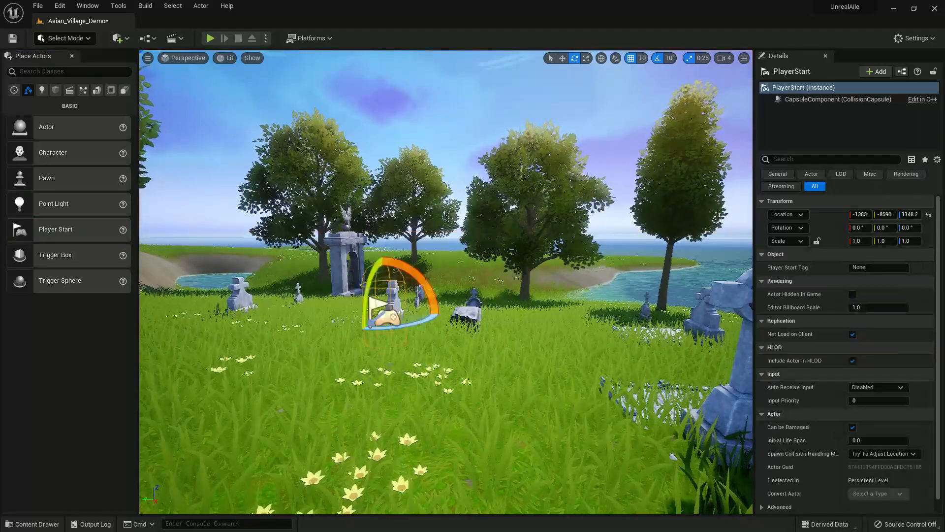
{"action": "left_click_drag", "start_coordinate": [417, 300], "coordinate": [344, 326]}
{"action": "key", "text": "w"}
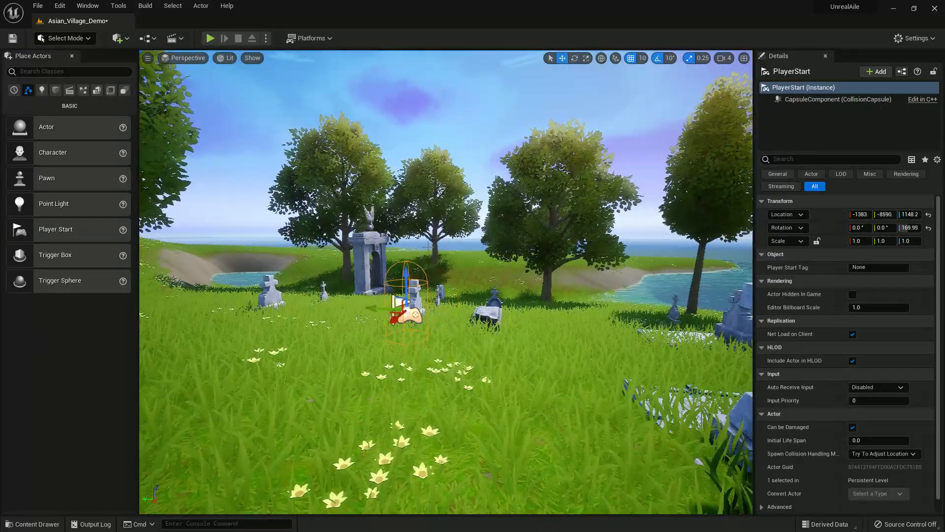
Play-test the level by running the character from the graves to the arch, looking around, and ending the session.
{"action": "left_click", "coordinate": [210, 38]}
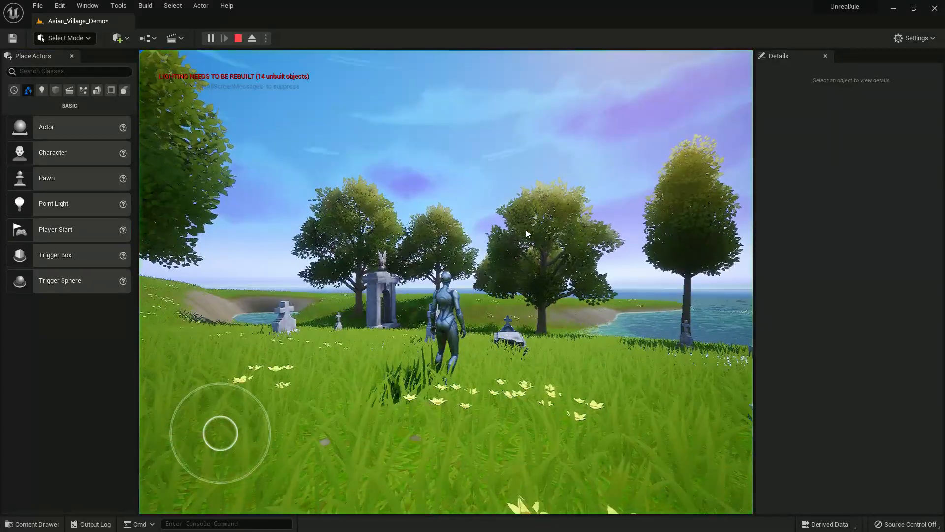
{"action": "left_click_drag", "start_coordinate": [560, 185], "coordinate": [148, 236]}
{"action": "key", "text": "w"}
{"action": "left_click_drag", "start_coordinate": [654, 216], "coordinate": [356, 198]}
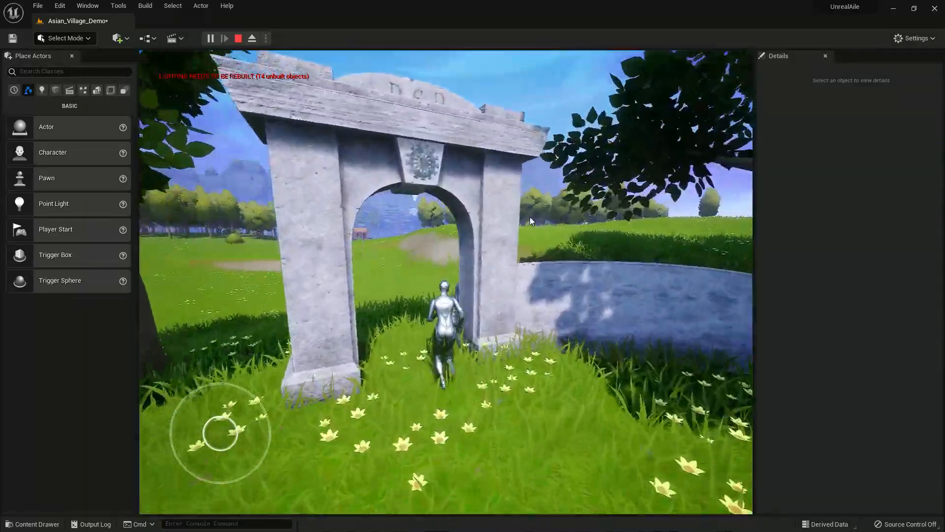
{"action": "left_click_drag", "start_coordinate": [530, 216], "coordinate": [138, 244]}
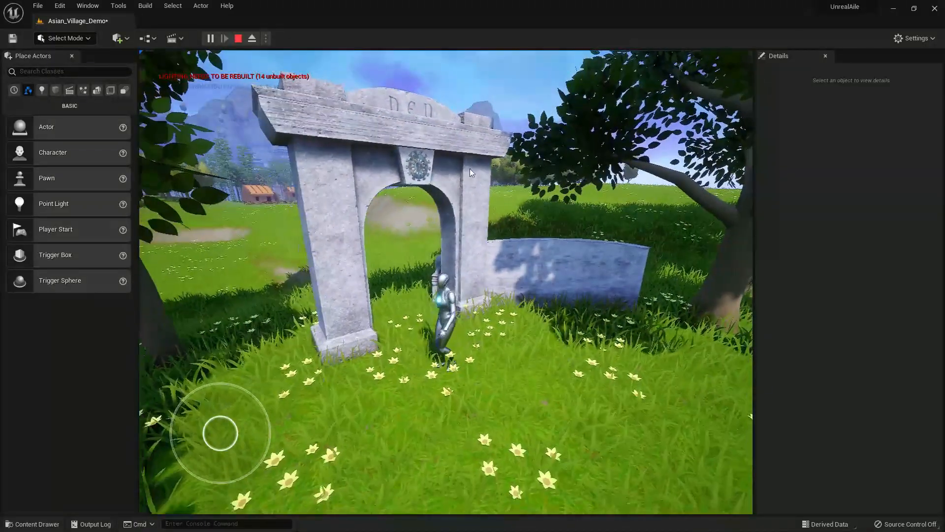
{"action": "key", "text": "Escape"}
Switch to Landscape mode and paint a narrow sandy path from the arch across the field toward the village huts.
{"action": "left_click", "coordinate": [65, 38]}
{"action": "left_click", "coordinate": [79, 65]}
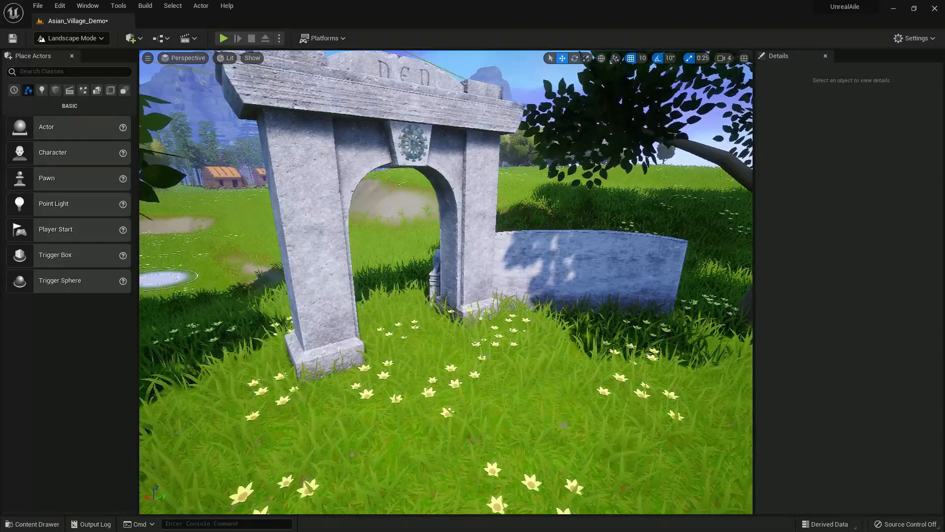
{"action": "left_click_drag", "start_coordinate": [414, 312], "coordinate": [488, 376]}
{"action": "mouse_move", "coordinate": [487, 376]}
{"action": "right_mouse_down"}
{"action": "mouse_move", "coordinate": [487, 433]}
{"action": "mouse_move", "coordinate": [488, 409]}
{"action": "mouse_move", "coordinate": [356, 262]}
{"action": "right_mouse_up"}
{"action": "left_click_drag", "start_coordinate": [356, 261], "coordinate": [439, 331]}
{"action": "mouse_move", "coordinate": [438, 332]}
{"action": "right_mouse_down"}
{"action": "mouse_move", "coordinate": [438, 315]}
{"action": "mouse_move", "coordinate": [447, 318]}
{"action": "right_mouse_up"}
{"action": "key", "text": "s"}
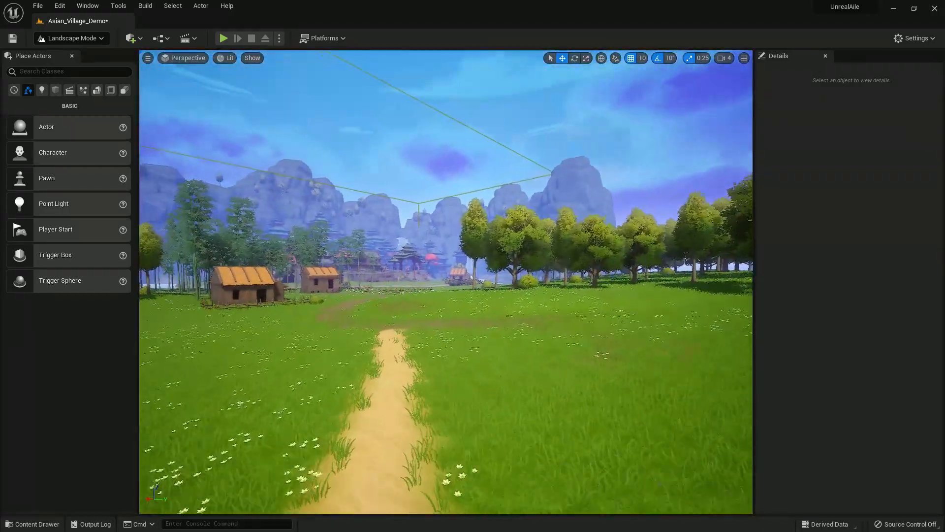
{"action": "key", "text": "w"}
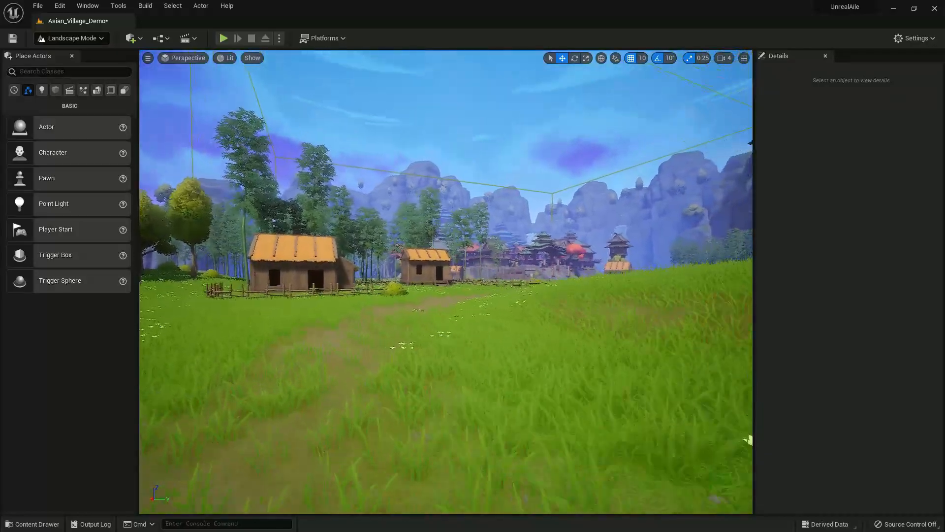
{"action": "right_click_drag", "start_coordinate": [446, 282], "coordinate": [446, 374]}
{"action": "key", "text": "w"}
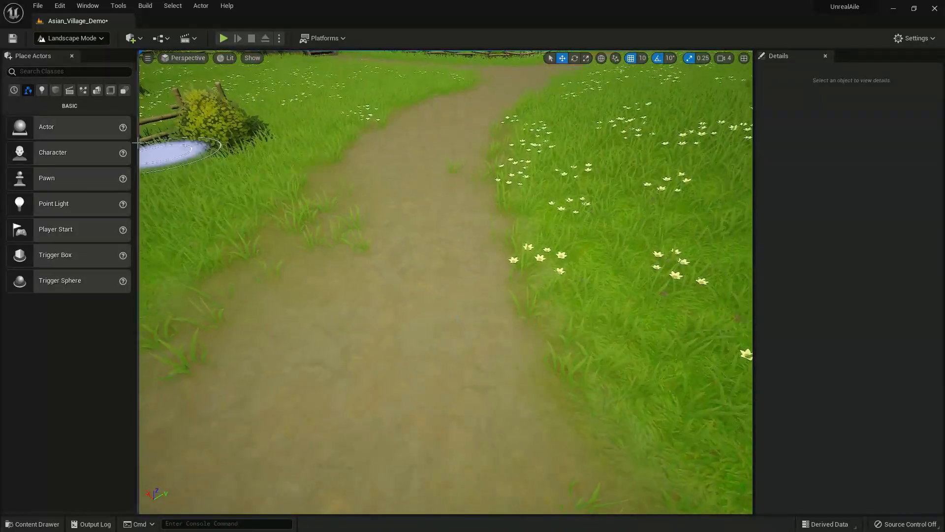
{"action": "left_click", "coordinate": [375, 346]}
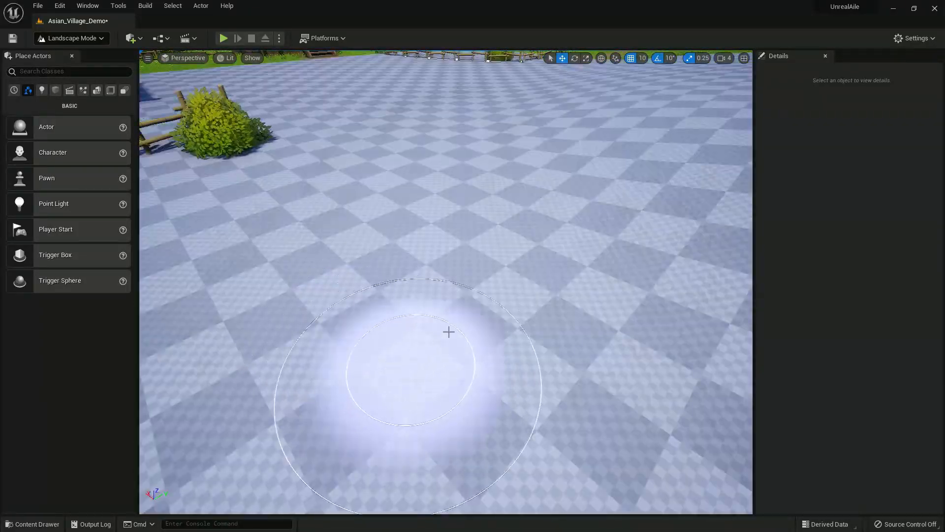
{"action": "key", "text": "s"}
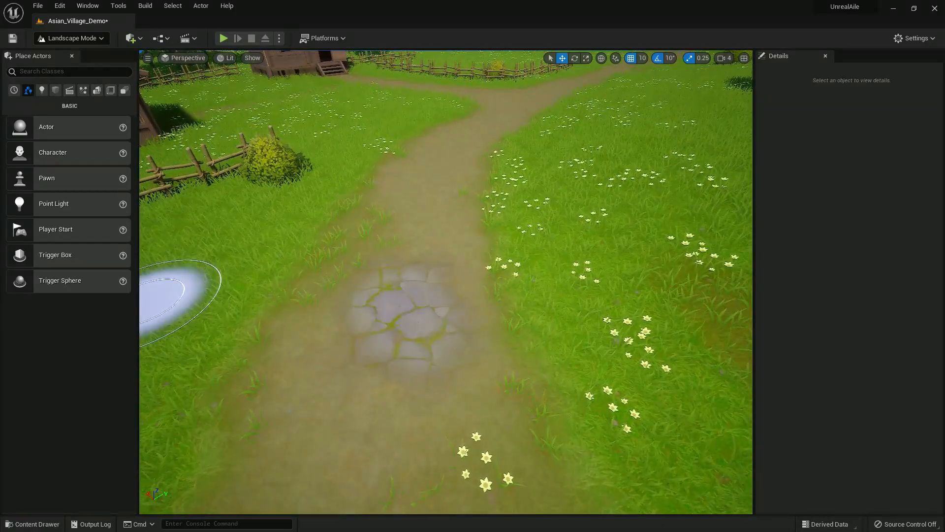
{"action": "left_click", "coordinate": [441, 270]}
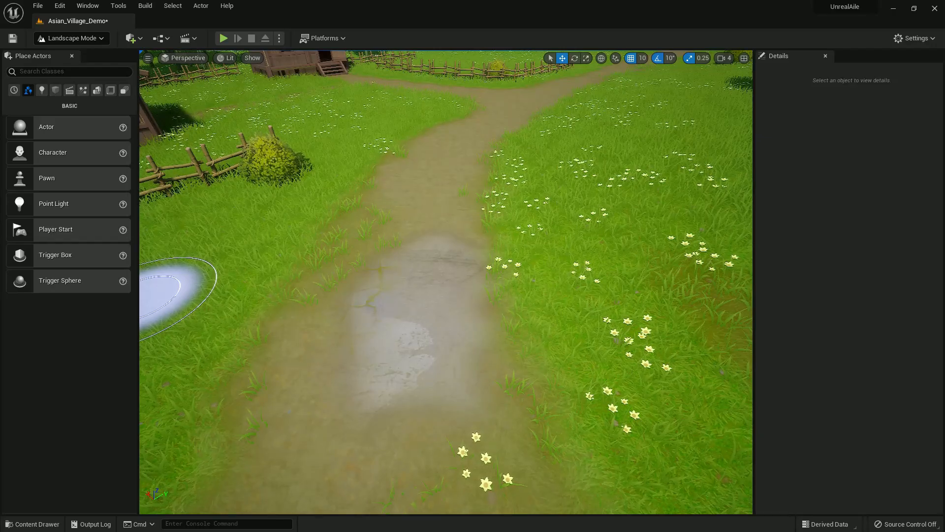
{"action": "key", "text": "ctrl+z"}
{"action": "key", "text": "ctrl+z"}
Paint brown dirt over the sandy trail up to the arch and continue the dirt path inside toward the Player Start.
{"action": "mouse_move", "coordinate": [447, 426]}
{"action": "right_mouse_down"}
{"action": "mouse_move", "coordinate": [640, 463]}
{"action": "mouse_move", "coordinate": [493, 433]}
{"action": "mouse_move", "coordinate": [405, 297]}
{"action": "right_mouse_up"}
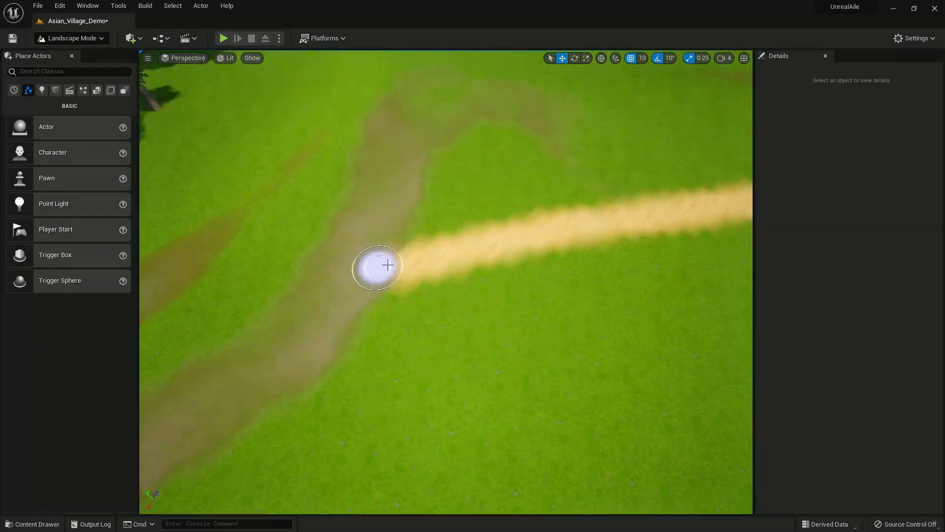
{"action": "mouse_move", "coordinate": [405, 297]}
{"action": "right_mouse_down"}
{"action": "mouse_move", "coordinate": [345, 290]}
{"action": "mouse_move", "coordinate": [433, 276]}
{"action": "right_mouse_up"}
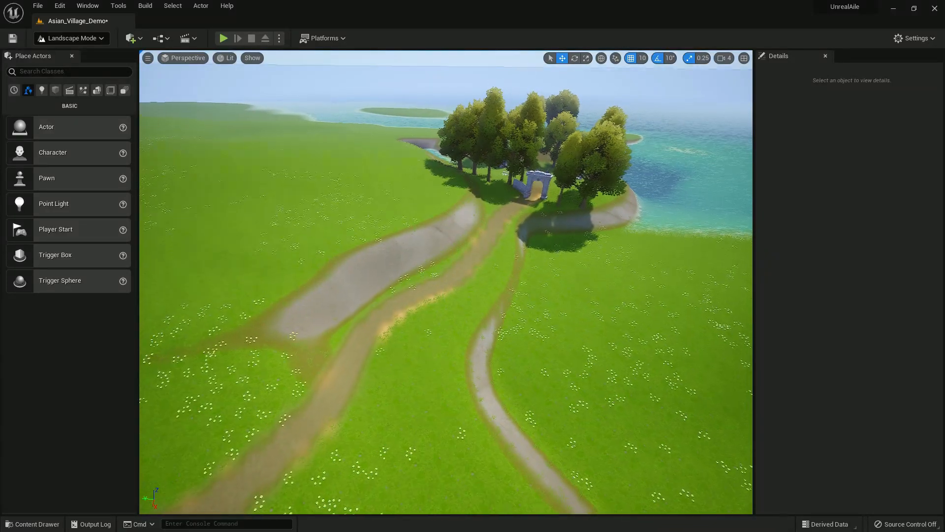
{"action": "key", "text": "w"}
{"action": "mouse_move", "coordinate": [446, 282]}
{"action": "right_mouse_down"}
{"action": "mouse_move", "coordinate": [493, 207]}
{"action": "mouse_move", "coordinate": [492, 162]}
{"action": "mouse_move", "coordinate": [497, 190]}
{"action": "mouse_move", "coordinate": [453, 180]}
{"action": "mouse_move", "coordinate": [443, 244]}
{"action": "mouse_move", "coordinate": [360, 314]}
{"action": "right_mouse_up"}
{"action": "key", "text": "w"}
{"action": "key", "text": "s"}
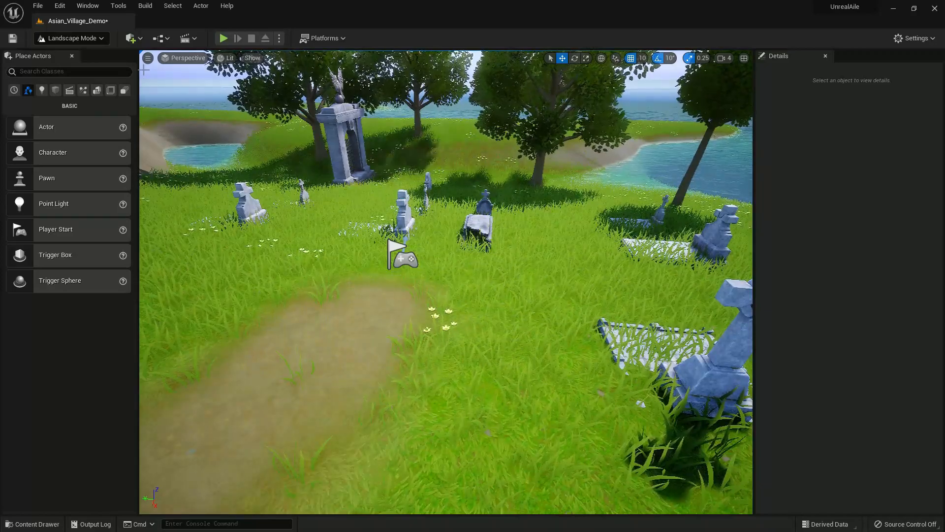
Save the Asian_Village_Demo map with the painted dirt path and switch the editor from Landscape to Select mode.
{"action": "left_click", "coordinate": [13, 37]}
{"action": "left_click", "coordinate": [71, 38]}
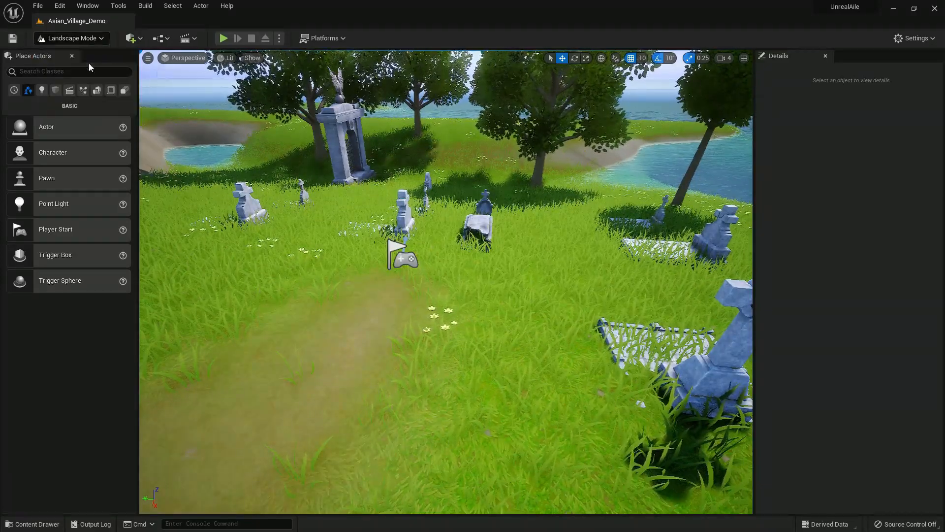
{"action": "left_click", "coordinate": [77, 58]}
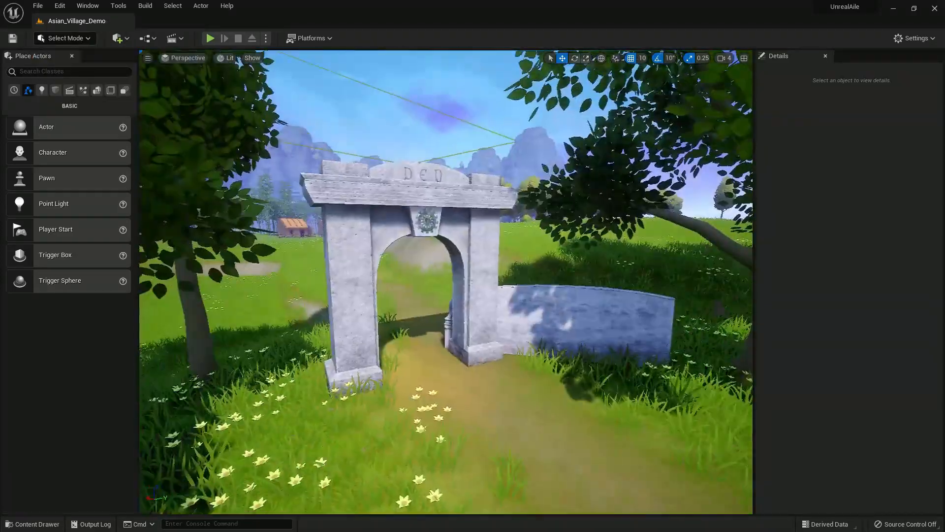
Inspect the arch, path and graves, then play-test the level by running and jumping with the character, and end the session.
{"action": "key", "text": "w"}
{"action": "right_click_drag", "start_coordinate": [472, 173], "coordinate": [491, 166]}
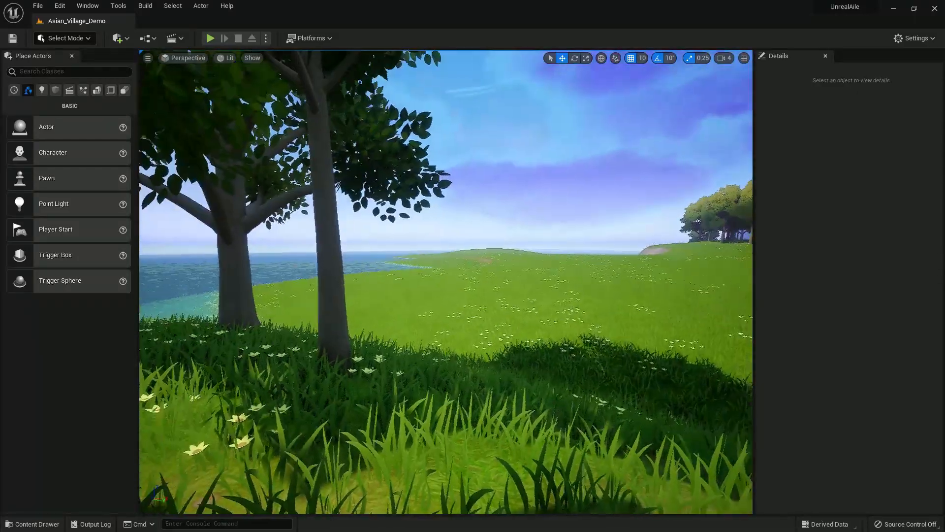
{"action": "right_click_drag", "start_coordinate": [472, 266], "coordinate": [480, 266]}
{"action": "key", "text": "w"}
{"action": "right_click_drag", "start_coordinate": [538, 148], "coordinate": [541, 154]}
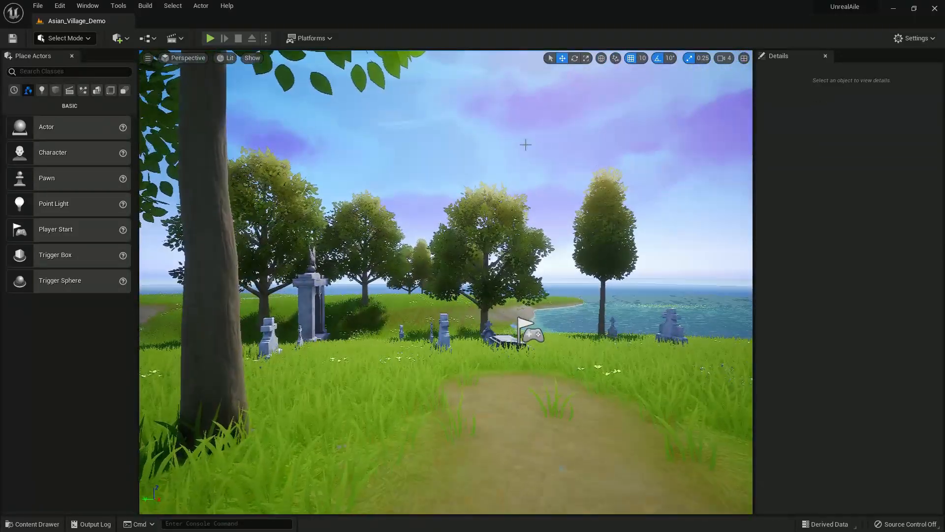
{"action": "left_click", "coordinate": [211, 38]}
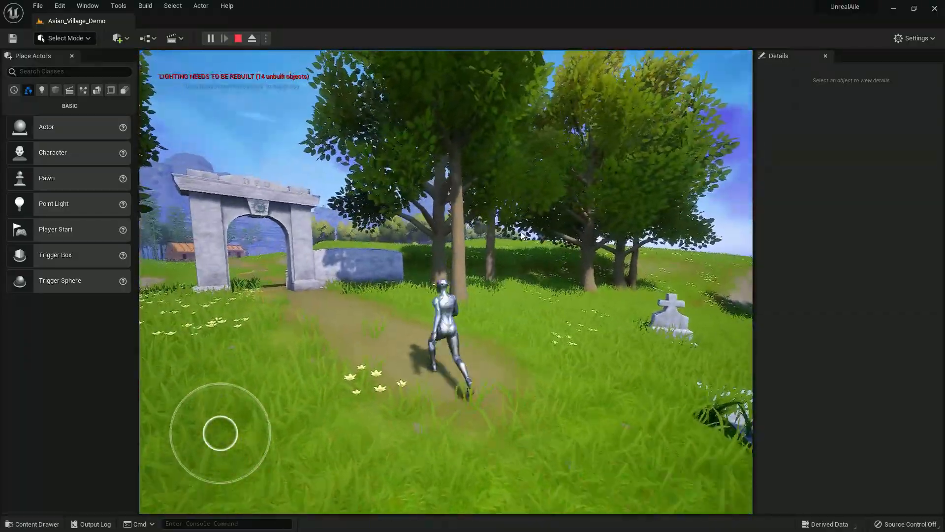
{"action": "key", "text": "w"}
{"action": "left_click_drag", "start_coordinate": [523, 235], "coordinate": [251, 253]}
{"action": "key", "text": "space"}
{"action": "key", "text": "space"}
{"action": "key", "text": "space"}
{"action": "key", "text": "Escape"}
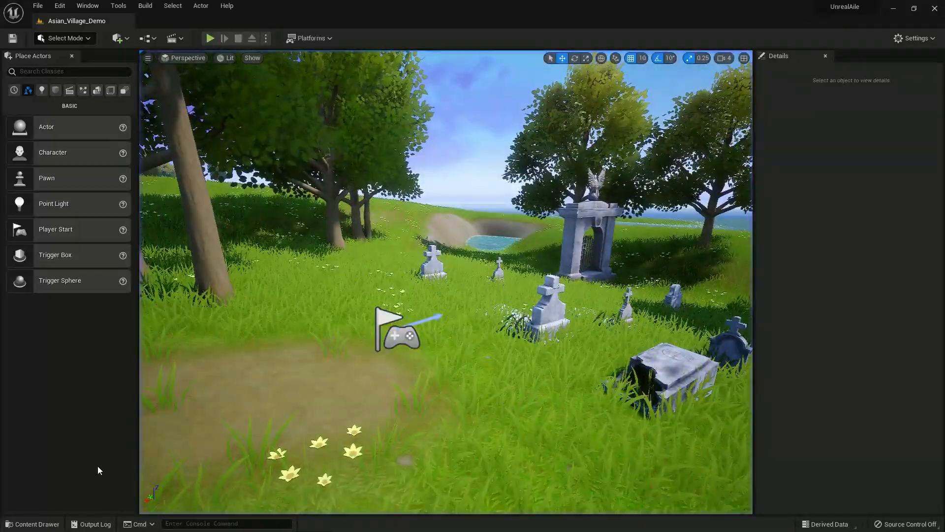
Remove the Static Mesh filter from the content browser and open the ThirdPerson Blueprints folder.
{"action": "left_click", "coordinate": [32, 524]}
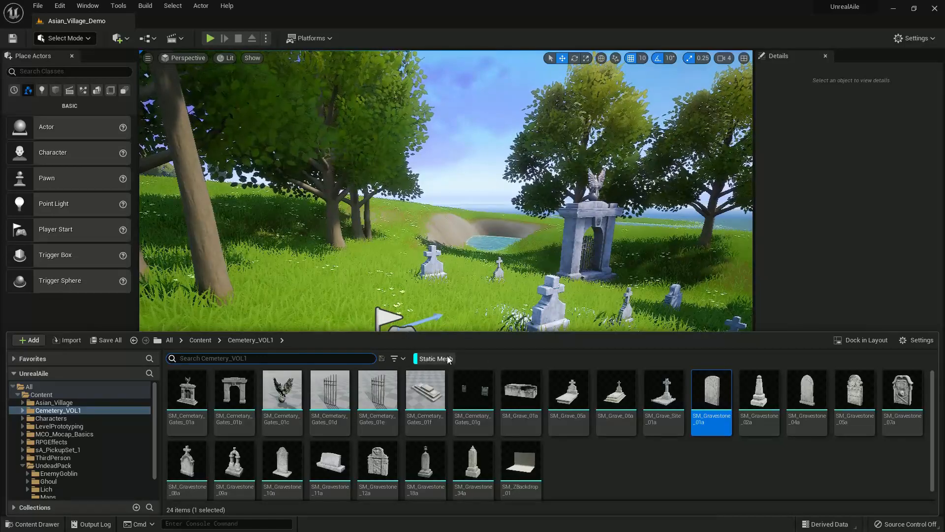
{"action": "left_click", "coordinate": [443, 359]}
{"action": "left_click", "coordinate": [204, 340]}
{"action": "left_click", "coordinate": [547, 389]}
{"action": "double_click", "coordinate": [548, 389]}
{"action": "double_click", "coordinate": [185, 389]}
Duplicate the BP_ThirdPersonCharacter blueprint and name the copy Main_BP.
{"action": "right_click", "coordinate": [194, 381]}
{"action": "left_click", "coordinate": [216, 191]}
{"action": "key", "text": "BackSpace"}
{"action": "type", "text": "Main"}
{"action": "key", "text": "Return"}
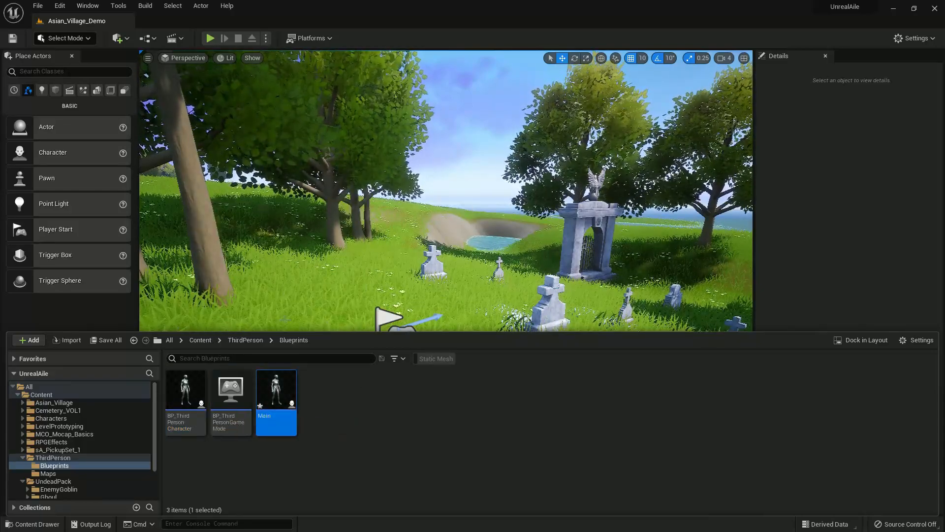
{"action": "right_click", "coordinate": [278, 400]}
{"action": "left_click", "coordinate": [339, 204]}
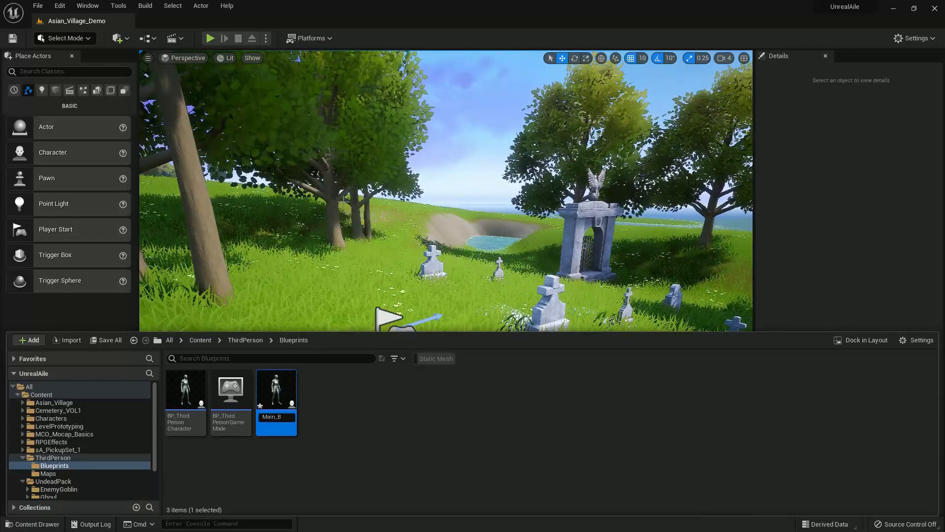
Open the Main_BP blueprint, show its 3D viewport and select the Mesh component.
{"action": "double_click", "coordinate": [281, 384]}
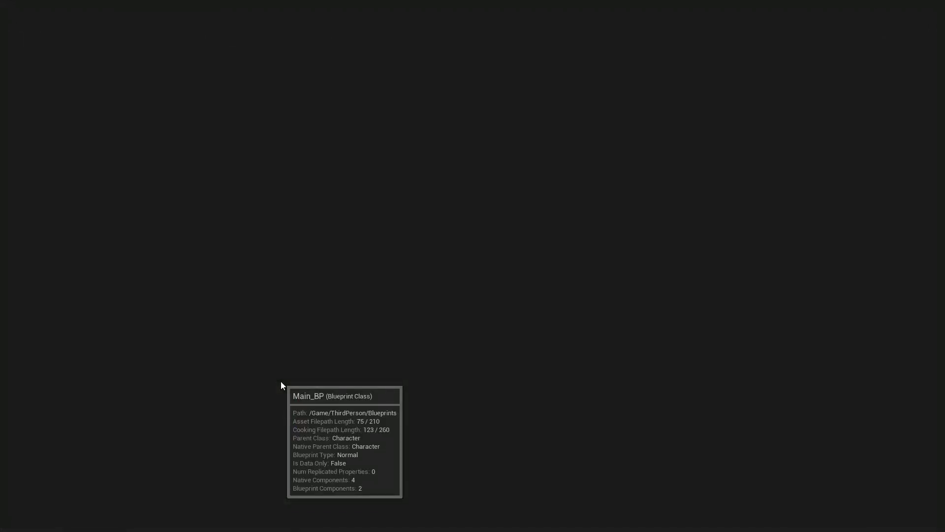
{"action": "left_click", "coordinate": [172, 56]}
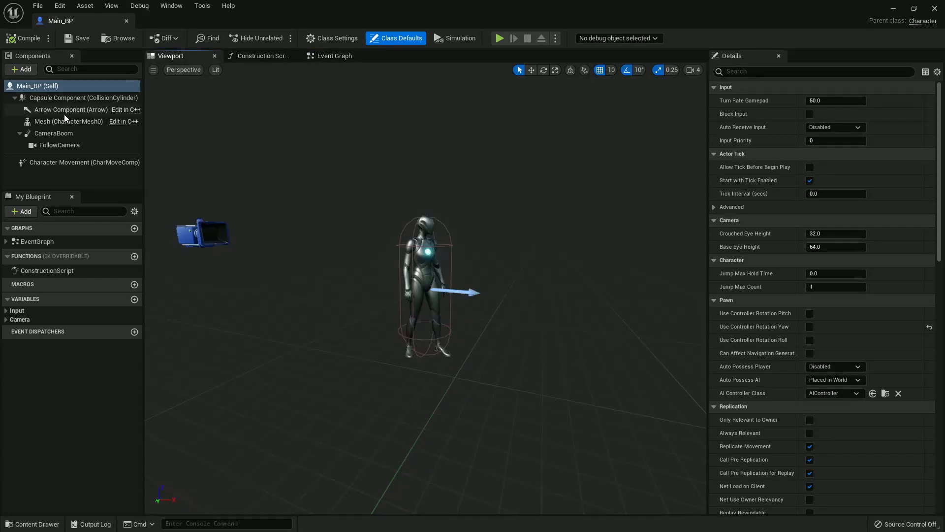
{"action": "left_click", "coordinate": [65, 122]}
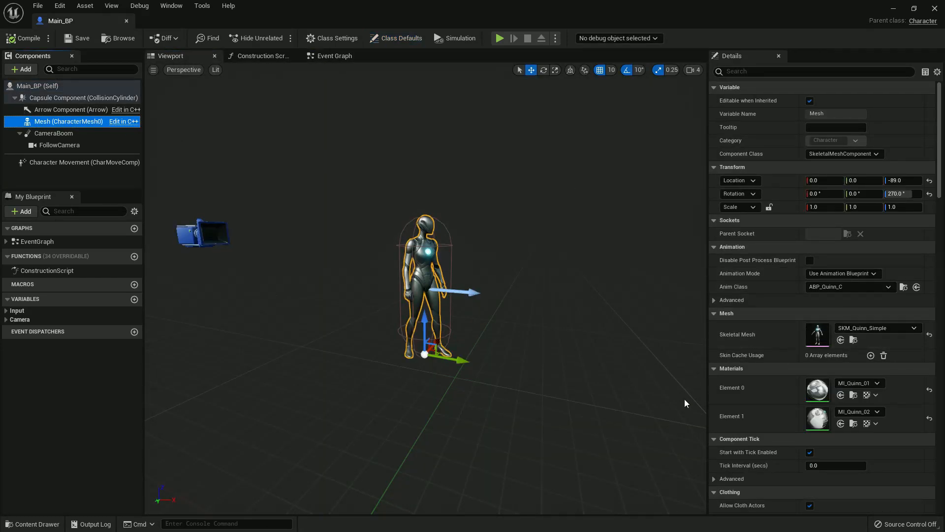
Browse the mesh folders of the Ghoul and EnemyGoblin in UndeadPack for a replacement character mesh.
{"action": "left_click", "coordinate": [35, 524]}
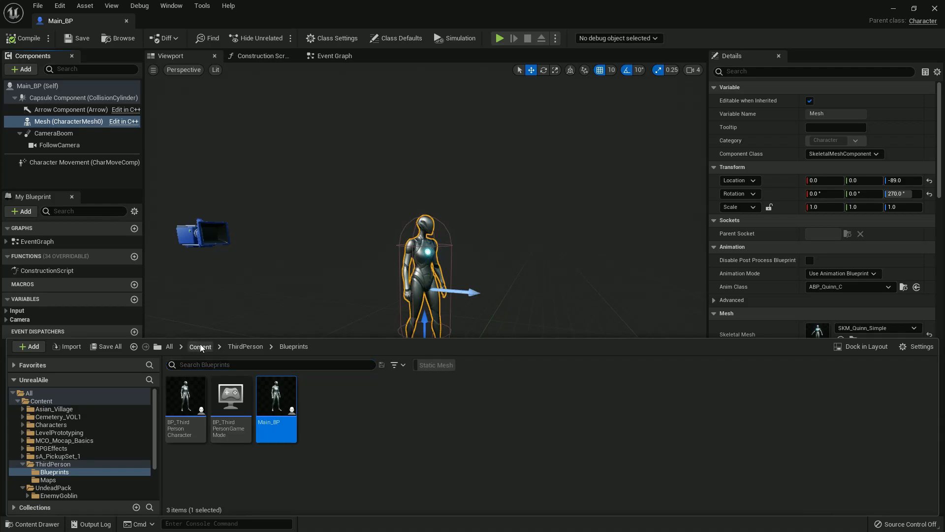
{"action": "left_click", "coordinate": [200, 347]}
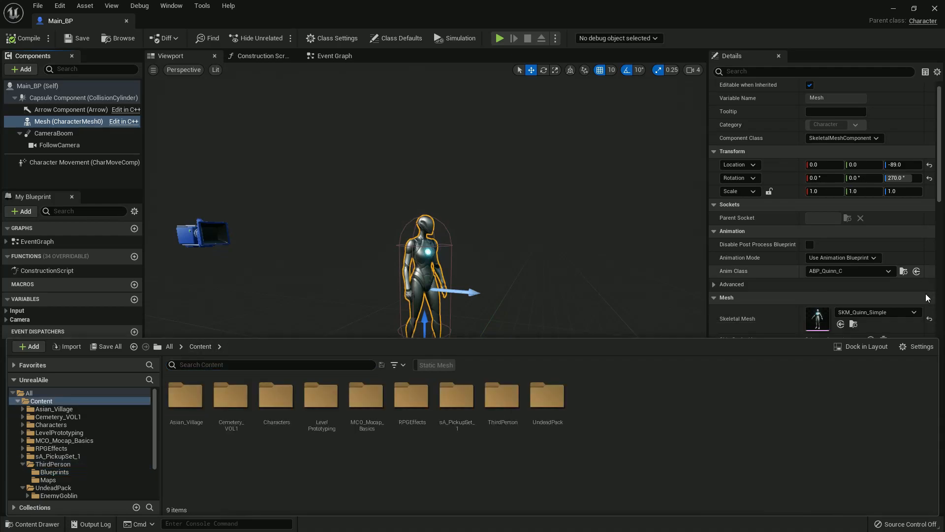
{"action": "double_click", "coordinate": [556, 393]}
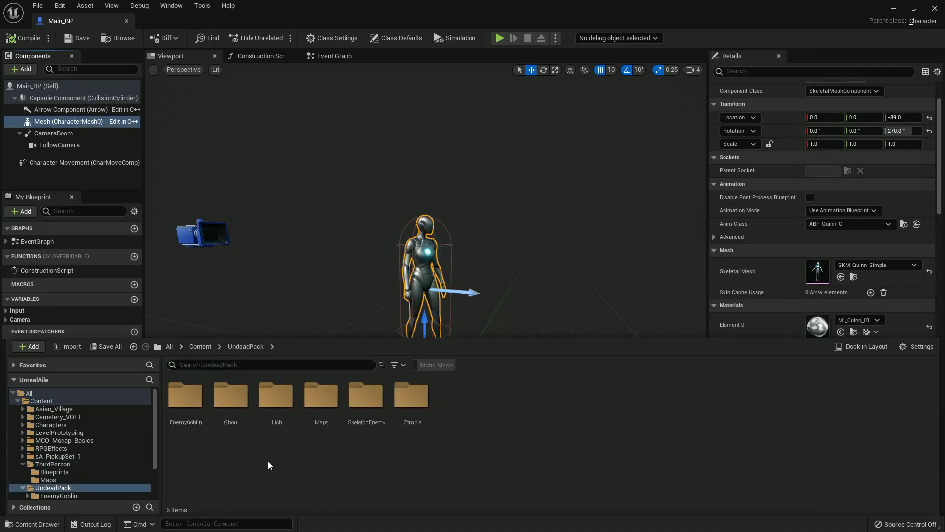
{"action": "double_click", "coordinate": [222, 398]}
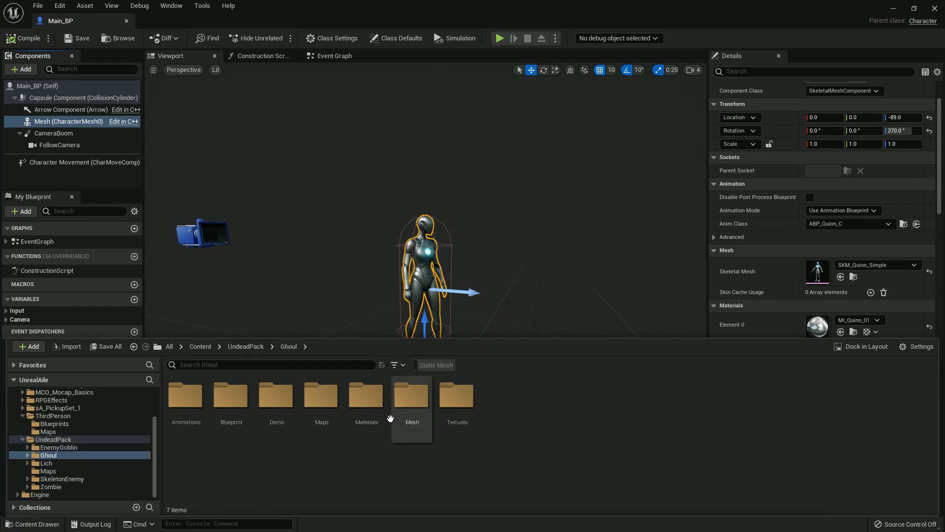
{"action": "double_click", "coordinate": [406, 401]}
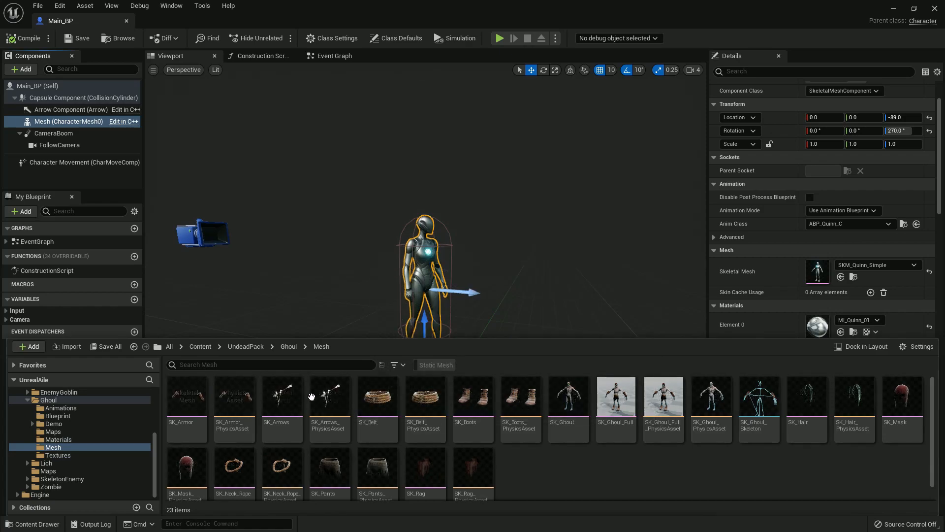
{"action": "left_click", "coordinate": [246, 347]}
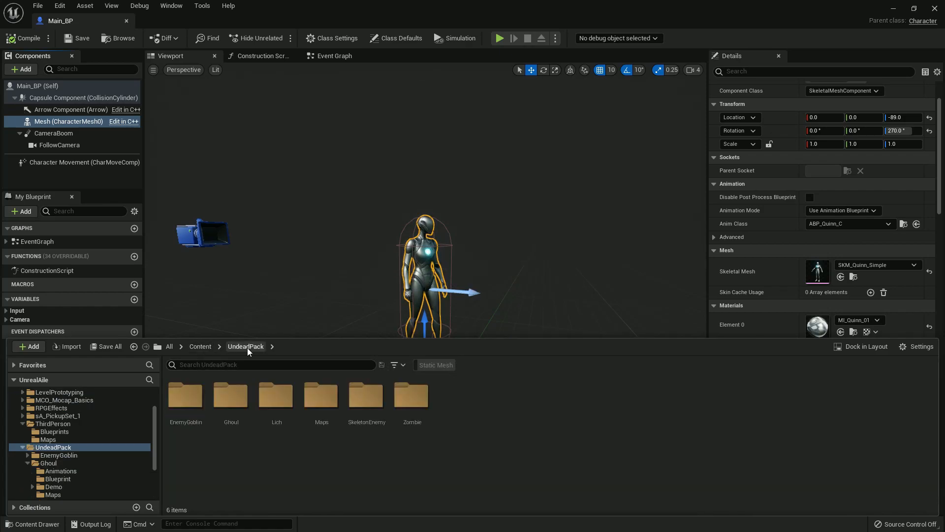
{"action": "double_click", "coordinate": [188, 405]}
{"action": "double_click", "coordinate": [320, 402]}
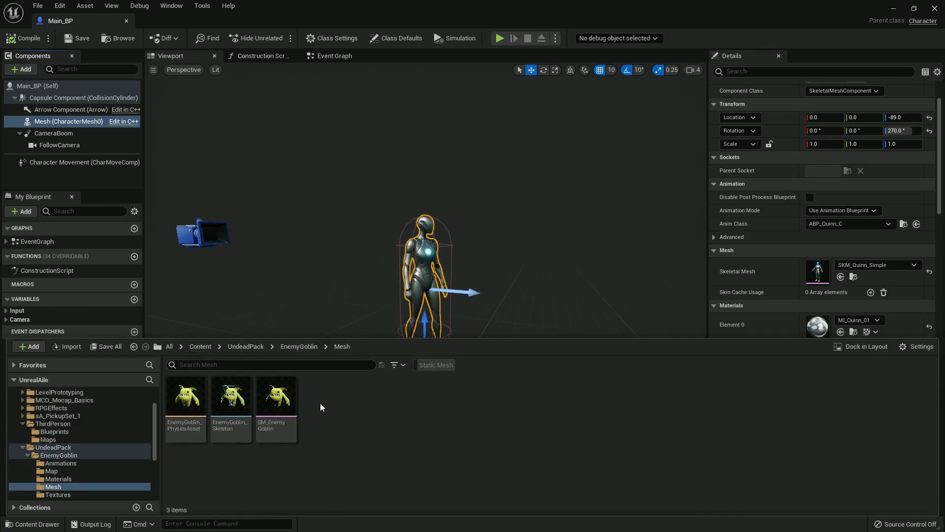
Assign SK_Lich from UndeadPack's Lich Mesh folder as the Mesh component's skeletal mesh, and compile and save Main_BP.
{"action": "left_click", "coordinate": [246, 346]}
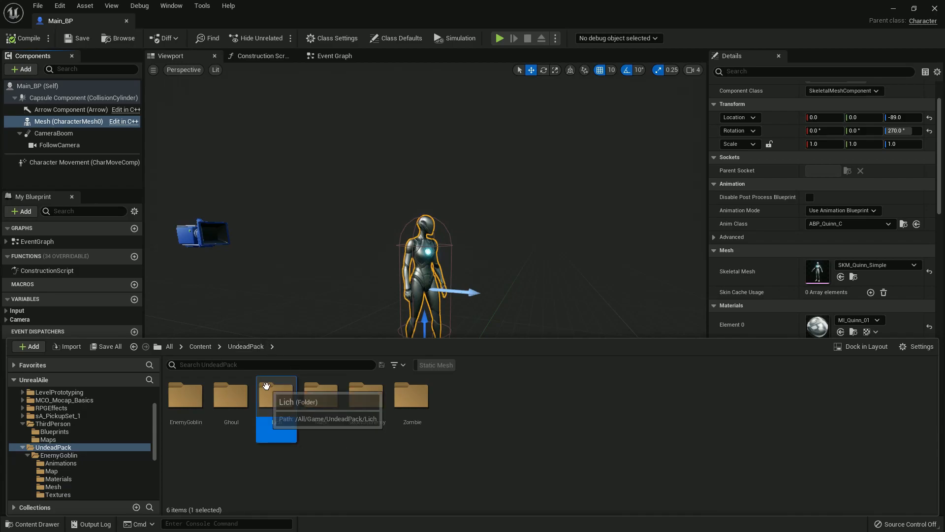
{"action": "double_click", "coordinate": [276, 396]}
{"action": "double_click", "coordinate": [367, 396]}
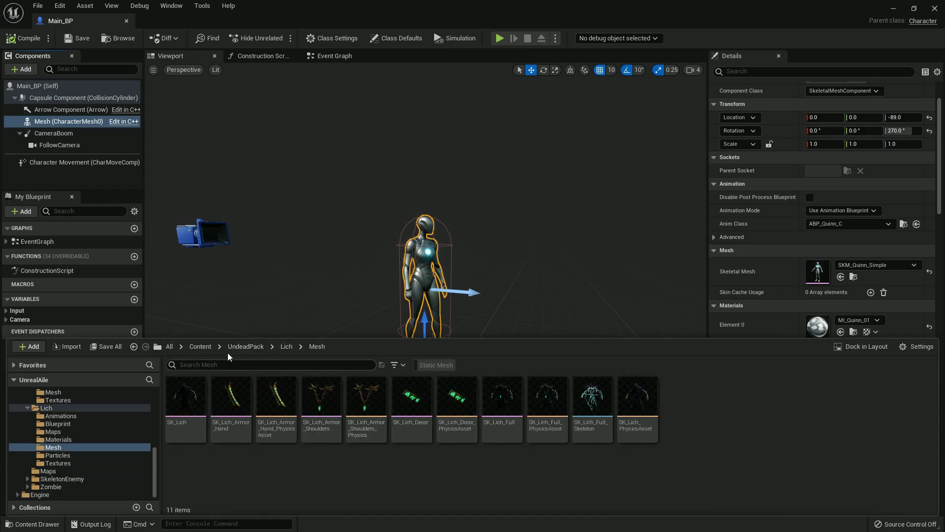
{"action": "left_click_drag", "start_coordinate": [186, 397], "coordinate": [942, 300]}
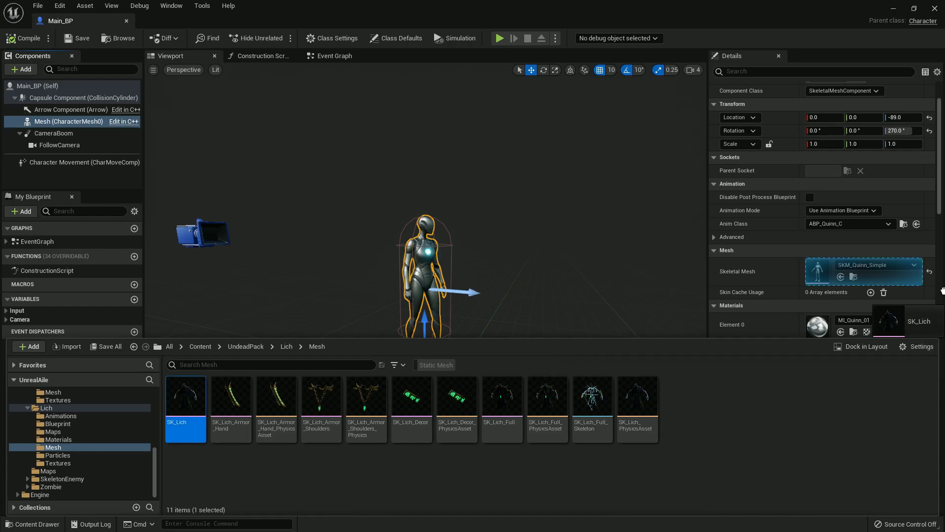
{"action": "left_click_drag", "start_coordinate": [833, 265], "coordinate": [833, 266]}
{"action": "right_click_drag", "start_coordinate": [542, 245], "coordinate": [404, 251]}
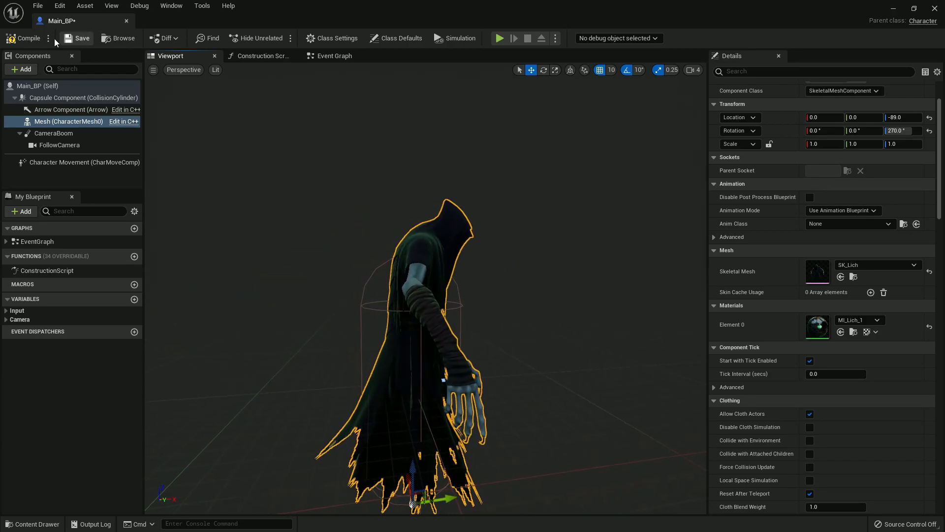
{"action": "left_click", "coordinate": [16, 41]}
{"action": "left_click", "coordinate": [78, 40]}
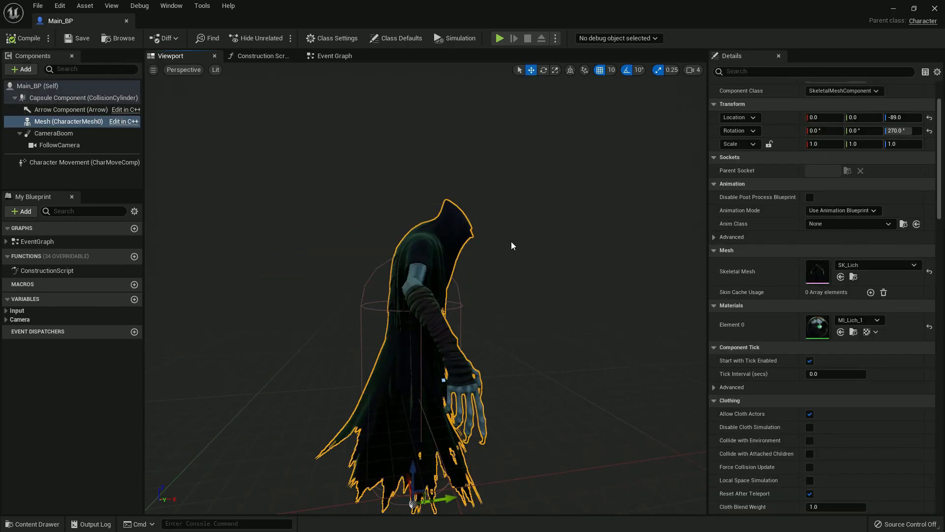
Set the Mesh component's Anim Class to ThirdPerson_Skeleton_AnimBP after trying Skeleton_AnimBP.
{"action": "left_click", "coordinate": [856, 224]}
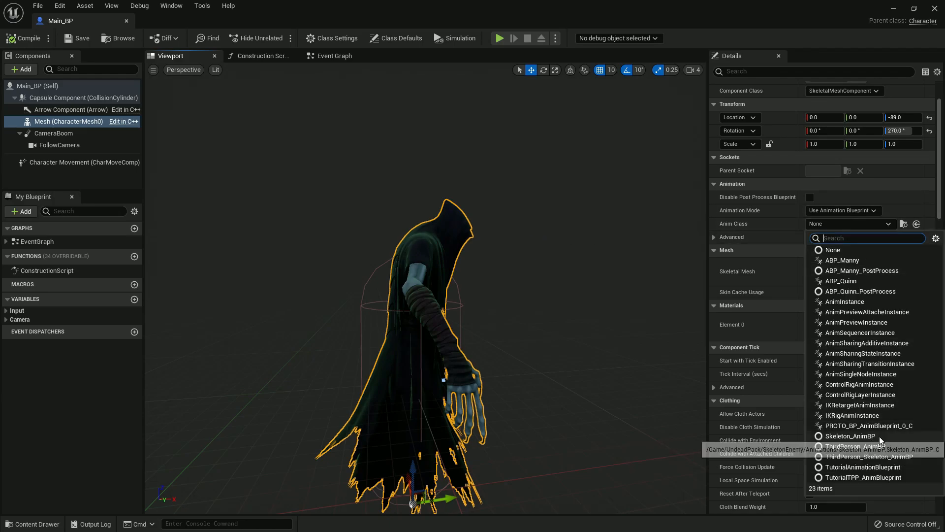
{"action": "left_click", "coordinate": [879, 436]}
{"action": "left_click", "coordinate": [855, 224]}
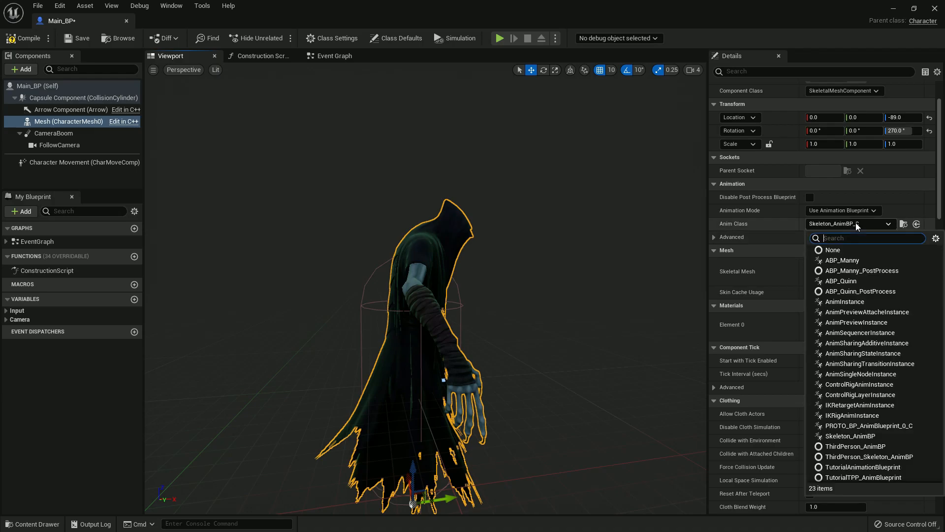
{"action": "left_click", "coordinate": [881, 457]}
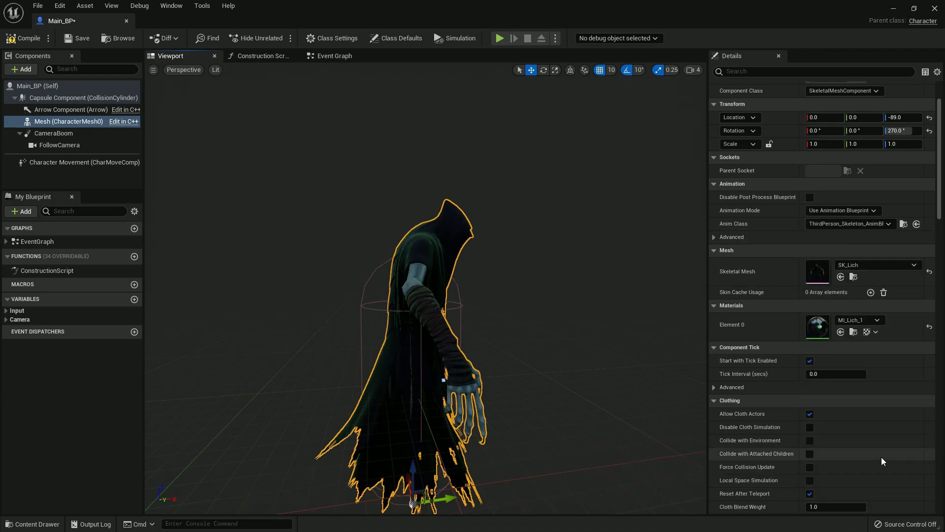
Open SK_Lich_Full_Skeleton from the Lich Mesh folder, examine its bone hierarchy, and close the skeleton editor.
{"action": "left_click", "coordinate": [855, 278]}
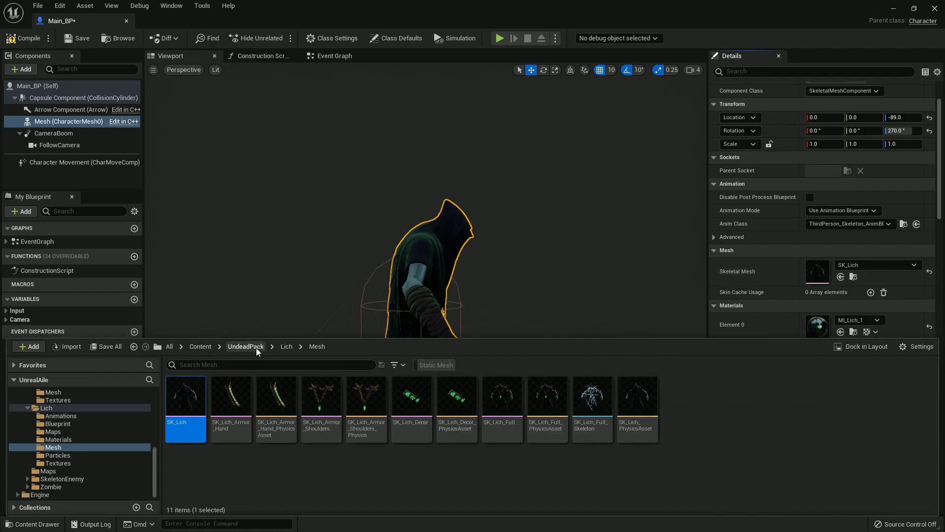
{"action": "left_click", "coordinate": [594, 394]}
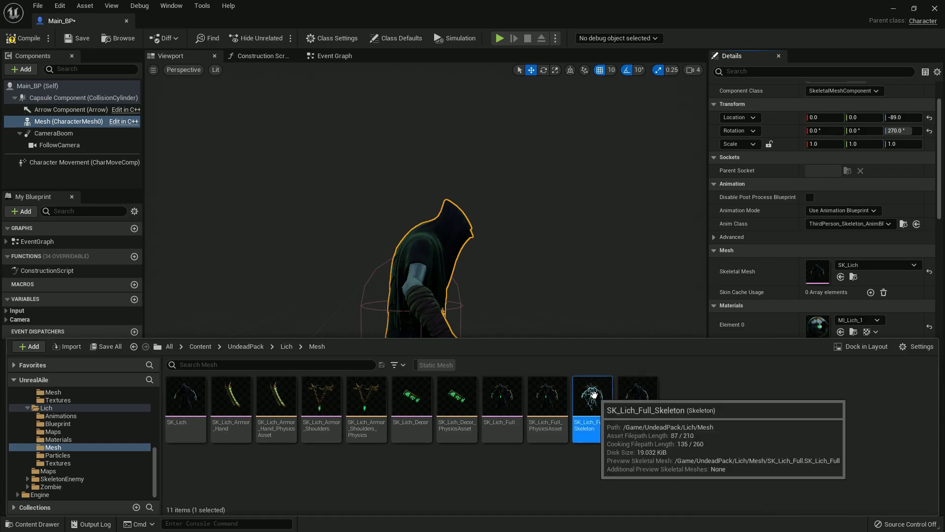
{"action": "double_click", "coordinate": [593, 394]}
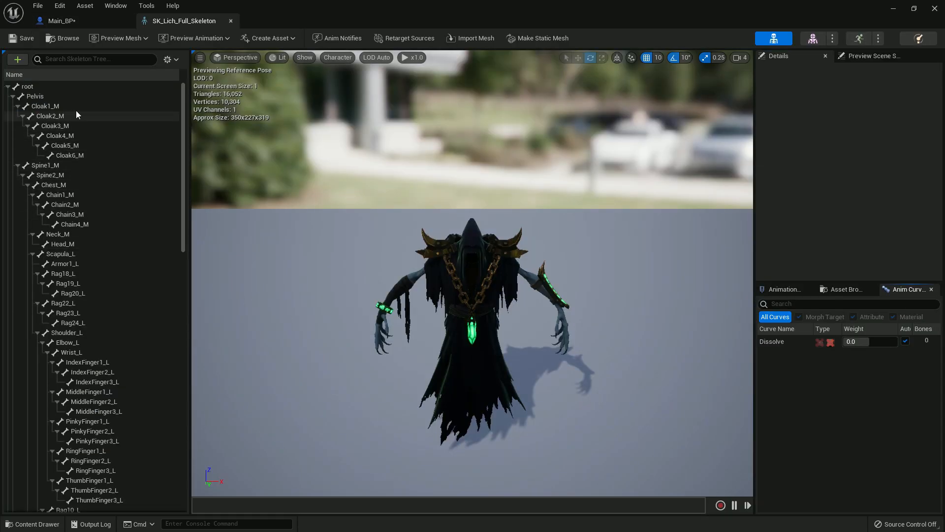
{"action": "left_click_drag", "start_coordinate": [186, 161], "coordinate": [186, 178]}
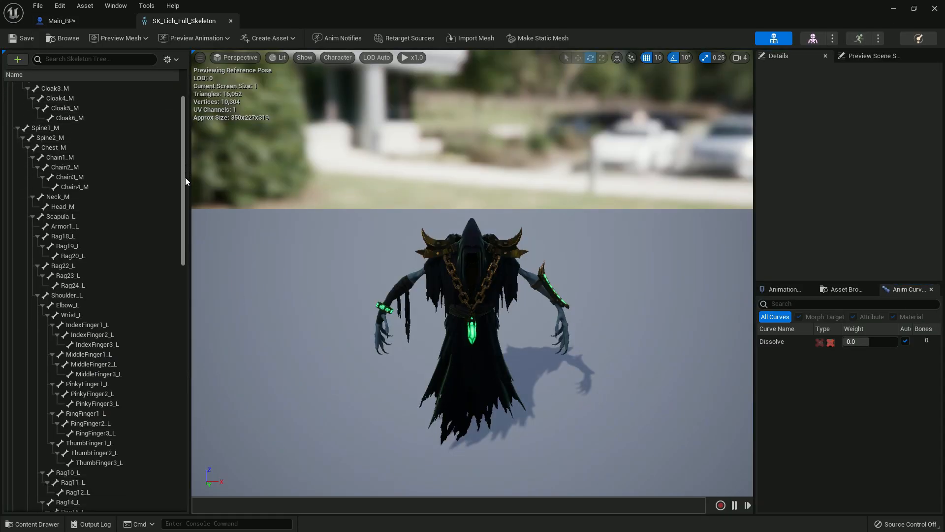
{"action": "left_click", "coordinate": [72, 255]}
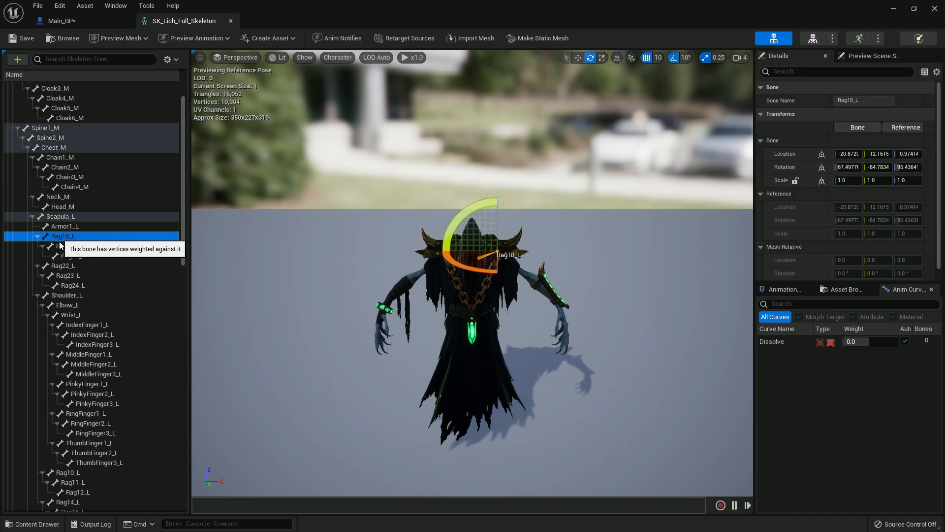
{"action": "left_click", "coordinate": [74, 288]}
{"action": "left_click_drag", "start_coordinate": [183, 211], "coordinate": [197, 108]}
{"action": "left_click", "coordinate": [231, 21]}
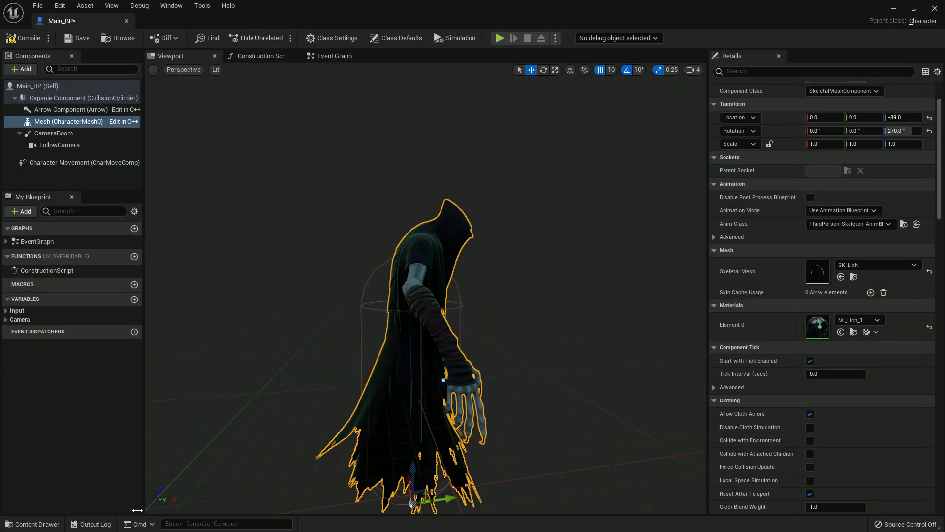
Return the content browser to the root Content folder, and compile and save Main_BP.
{"action": "left_click", "coordinate": [37, 524]}
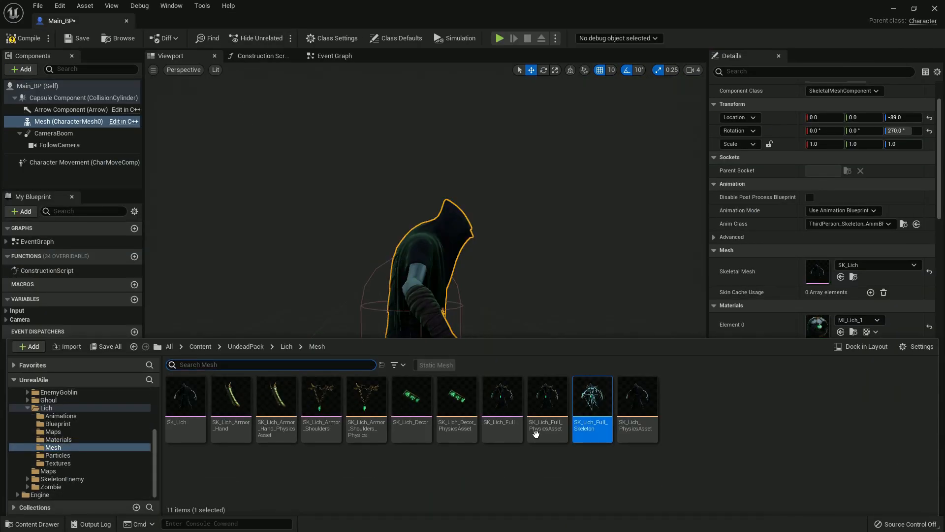
{"action": "left_click", "coordinate": [200, 347]}
{"action": "right_click_drag", "start_coordinate": [378, 300], "coordinate": [339, 306]}
{"action": "left_click", "coordinate": [28, 39]}
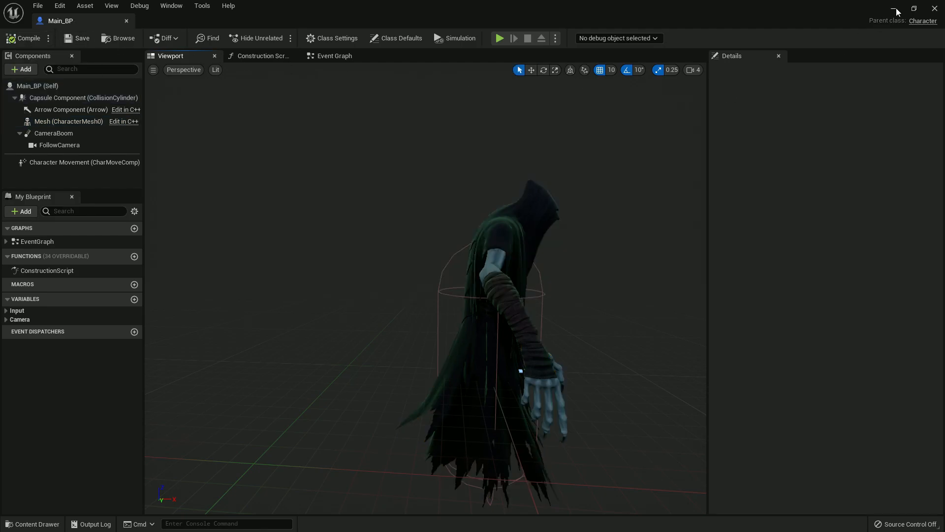
Return to the Asian_Village_Demo level, open its world settings, and save the map.
{"action": "left_click", "coordinate": [894, 9]}
{"action": "left_click", "coordinate": [74, 38]}
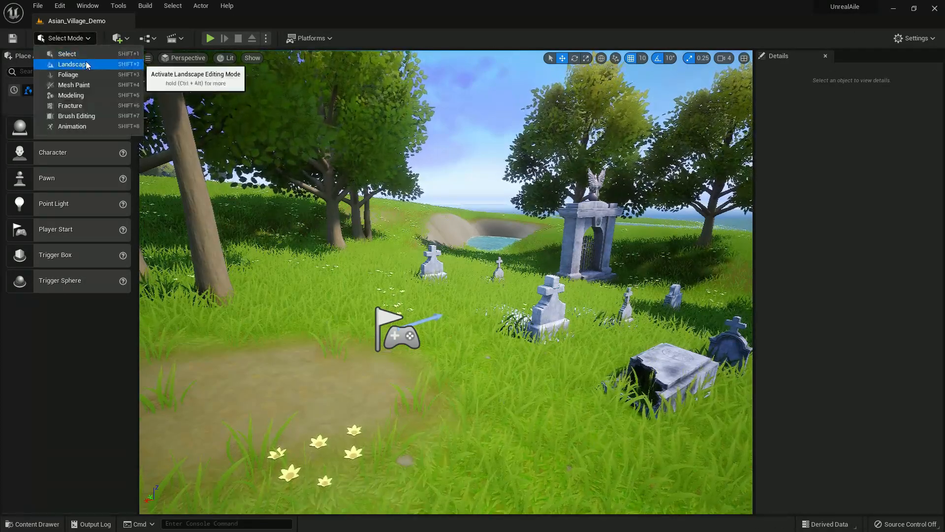
{"action": "left_click", "coordinate": [915, 38]}
{"action": "left_click", "coordinate": [855, 65]}
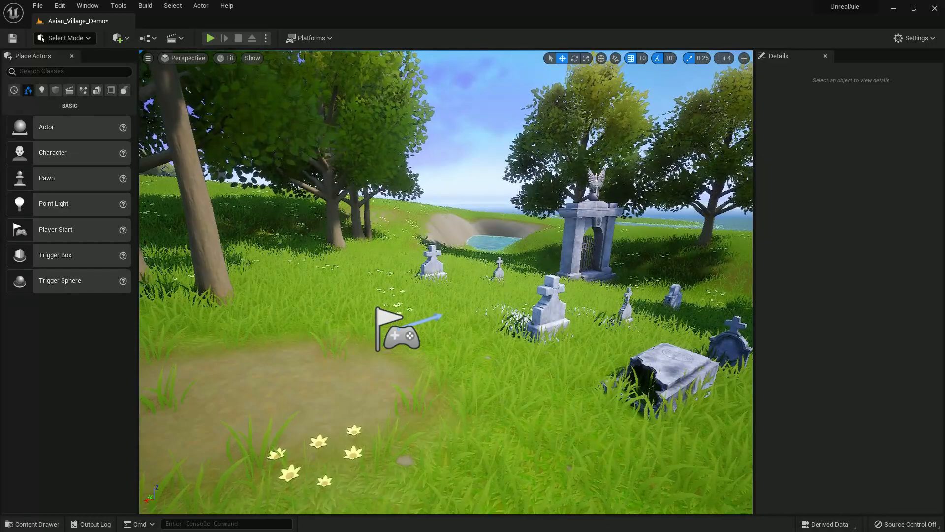
{"action": "left_click", "coordinate": [13, 38]}
Play the level, walk the Lich character along the path and among the gravestones to check its movement, and end the play session.
{"action": "left_click", "coordinate": [210, 39]}
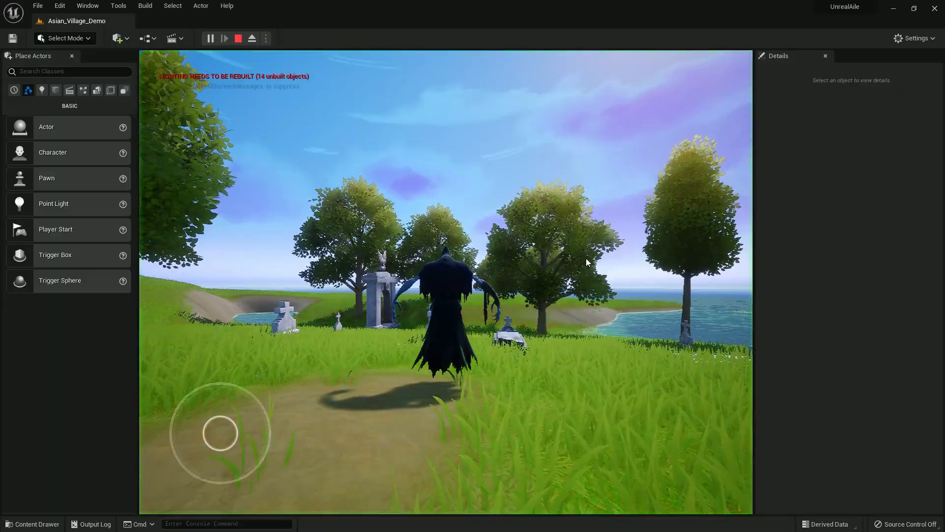
{"action": "left_click_drag", "start_coordinate": [582, 206], "coordinate": [139, 251]}
{"action": "key", "text": "w"}
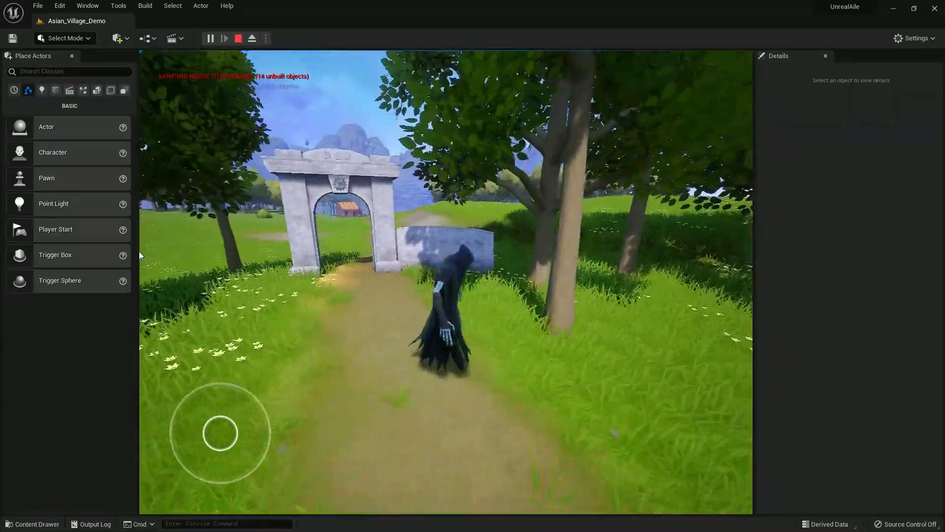
{"action": "left_click_drag", "start_coordinate": [473, 273], "coordinate": [753, 289]}
{"action": "key", "text": "w"}
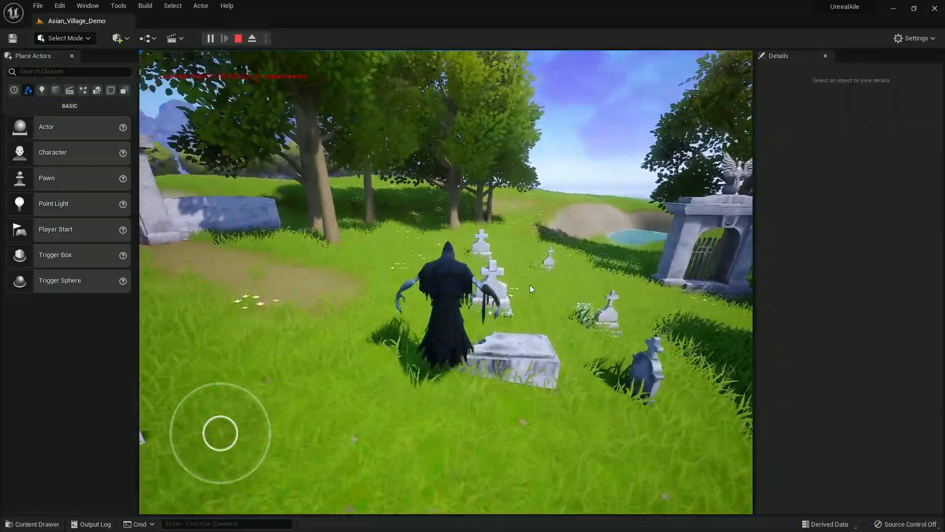
{"action": "key", "text": "w"}
{"action": "left_click_drag", "start_coordinate": [529, 284], "coordinate": [520, 268]}
{"action": "key", "text": "w"}
{"action": "key", "text": "a"}
{"action": "key", "text": "s"}
{"action": "key", "text": "a"}
{"action": "key", "text": "Escape"}
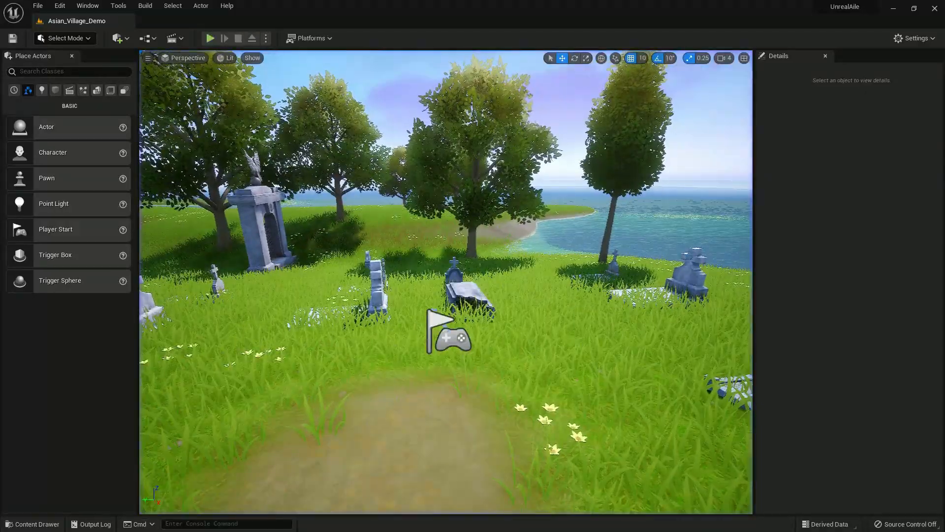
Open the ThirdPerson Blueprints folder in the content browser and save all unsaved content.
{"action": "left_click", "coordinate": [49, 523]}
{"action": "double_click", "coordinate": [502, 389]}
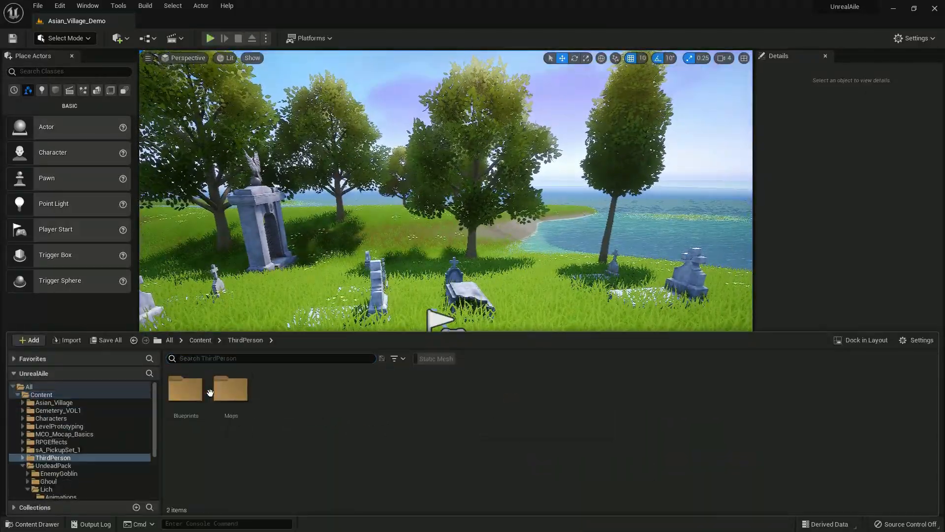
{"action": "double_click", "coordinate": [194, 389]}
{"action": "left_click", "coordinate": [107, 340]}
{"action": "left_click", "coordinate": [551, 379]}
Create an Animation Blueprint for SK_Lich_Full_Skeleton in the ThirdPerson Blueprints folder, naming it mAIN_anIMA.
{"action": "right_click", "coordinate": [307, 413]}
{"action": "mouse_move", "coordinate": [361, 231]}
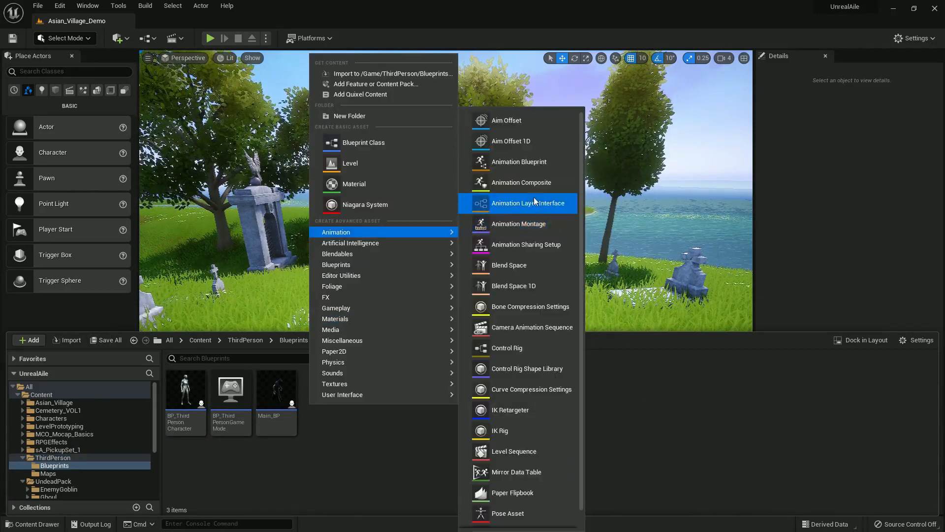
{"action": "left_click", "coordinate": [536, 167]}
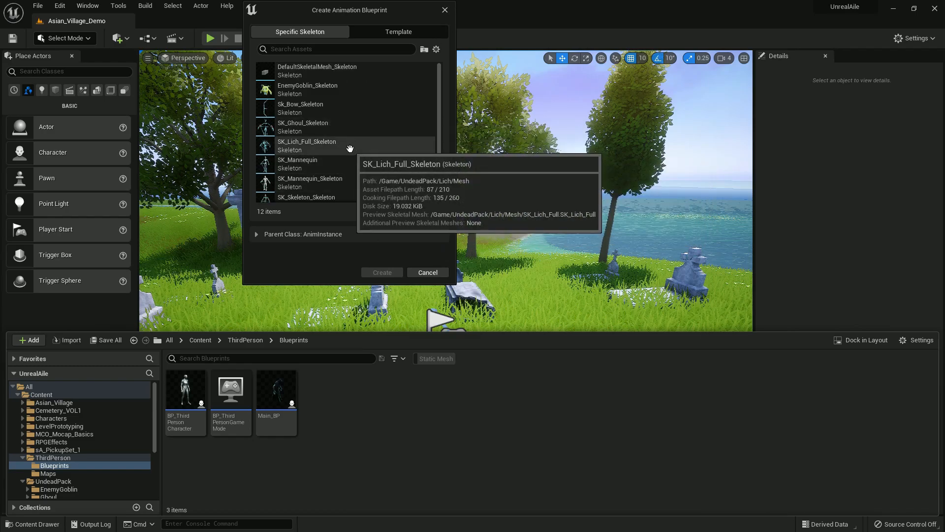
{"action": "left_click", "coordinate": [376, 146]}
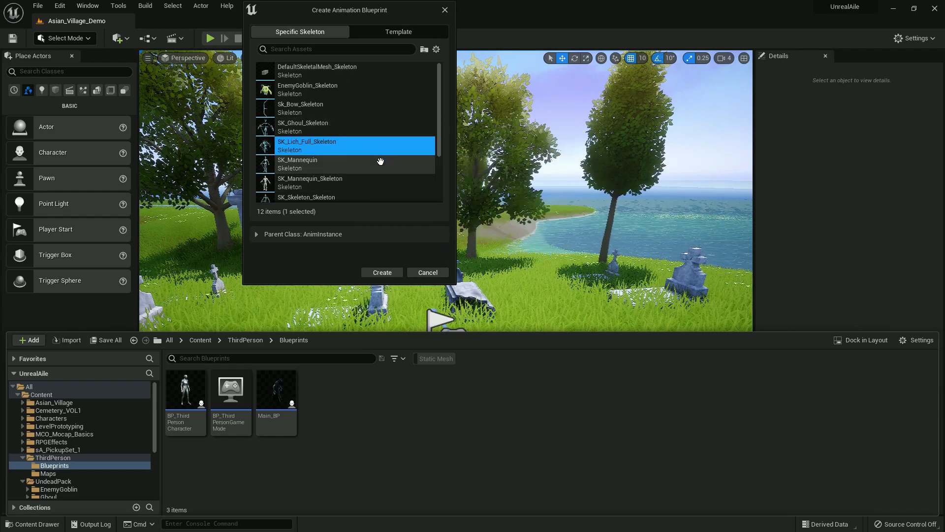
{"action": "left_click", "coordinate": [364, 273]}
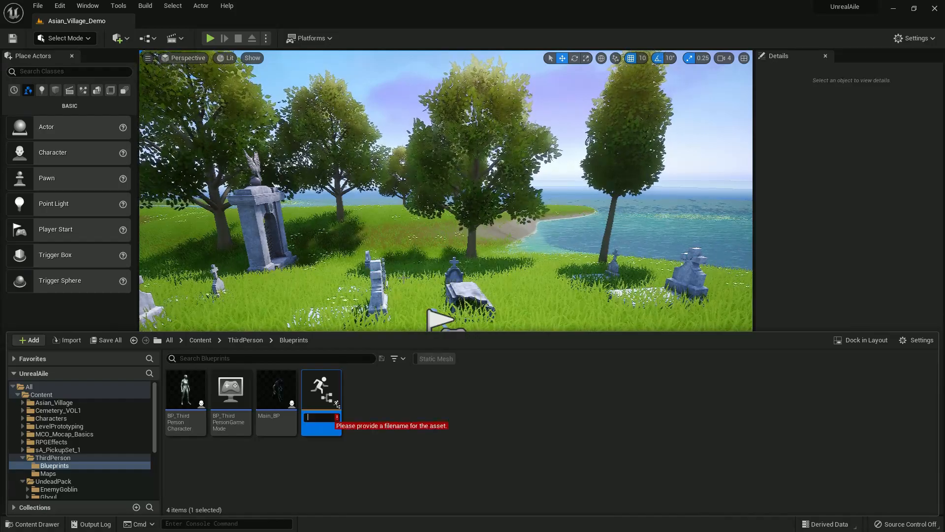
{"action": "type", "text": "mAIN_an"}
{"action": "type", "text": "IMA"}
{"action": "key", "text": "Return"}
Rename the new Animation Blueprint as Main_Anima.
{"action": "right_click", "coordinate": [273, 385]}
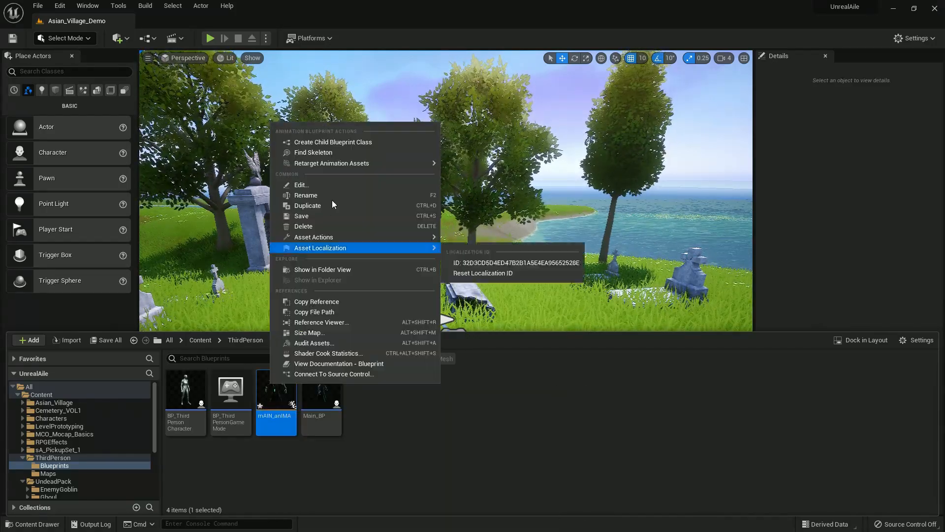
{"action": "left_click", "coordinate": [323, 196]}
{"action": "key", "text": "BackSpace"}
{"action": "type", "text": "m"}
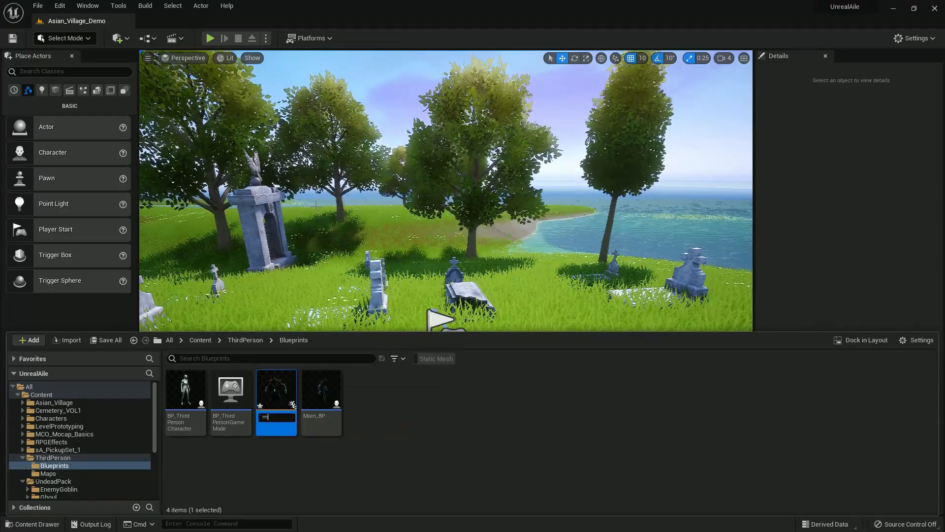
{"action": "type", "text": "ain_Anima"}
{"action": "key", "text": "Return"}
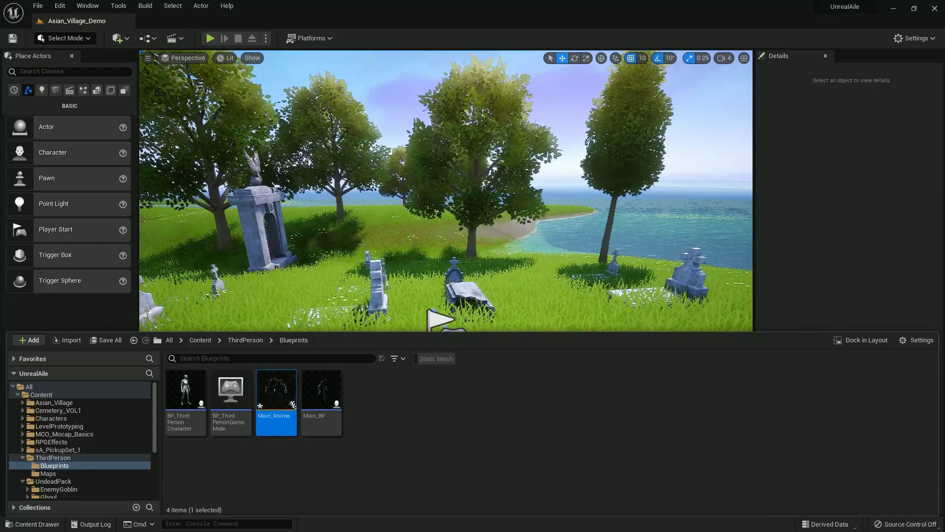
Open Main_Anima and add a state machine connected to the Output Pose's Result in the AnimGraph.
{"action": "double_click", "coordinate": [288, 392]}
{"action": "left_click_drag", "start_coordinate": [507, 338], "coordinate": [370, 344]}
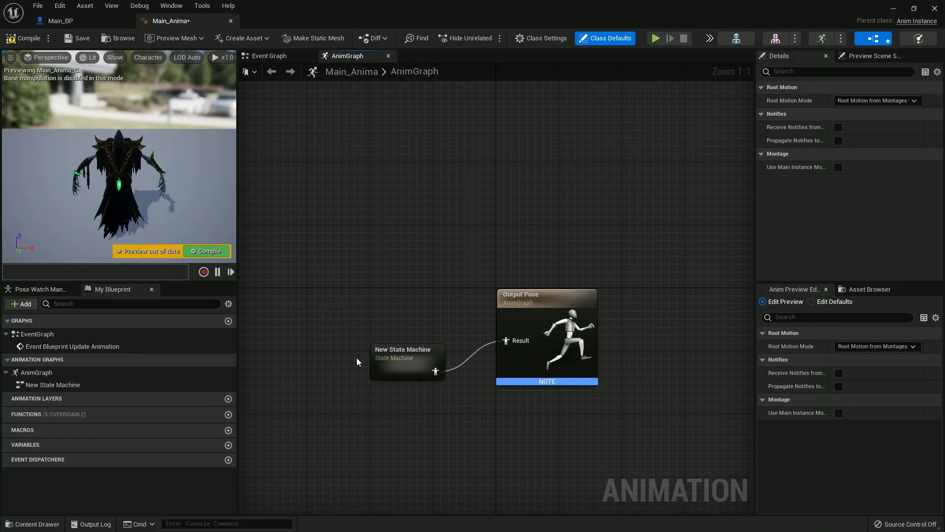
{"action": "left_click_drag", "start_coordinate": [389, 357], "coordinate": [301, 331]}
{"action": "left_click_drag", "start_coordinate": [349, 355], "coordinate": [516, 351]}
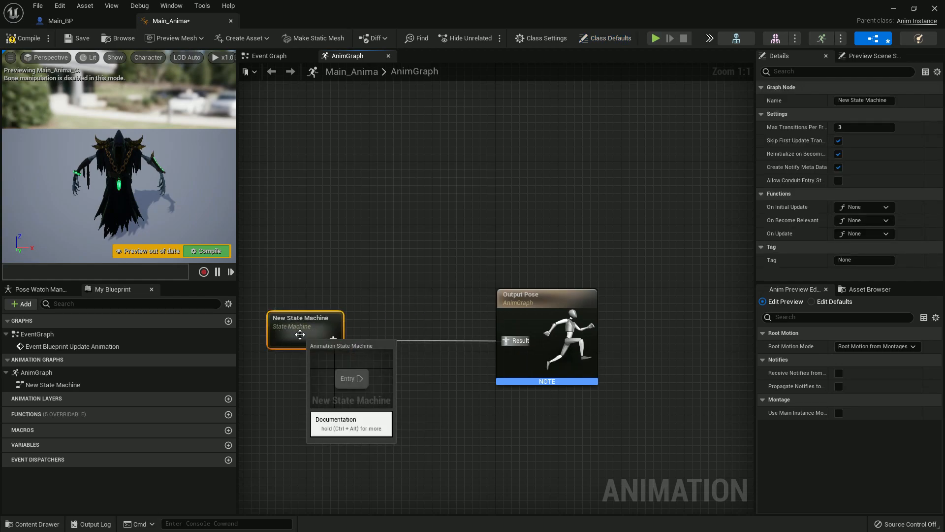
Inside the new state machine, add a state linked from Entry and name it idle.
{"action": "double_click", "coordinate": [305, 339]}
{"action": "left_click_drag", "start_coordinate": [381, 272], "coordinate": [445, 271]}
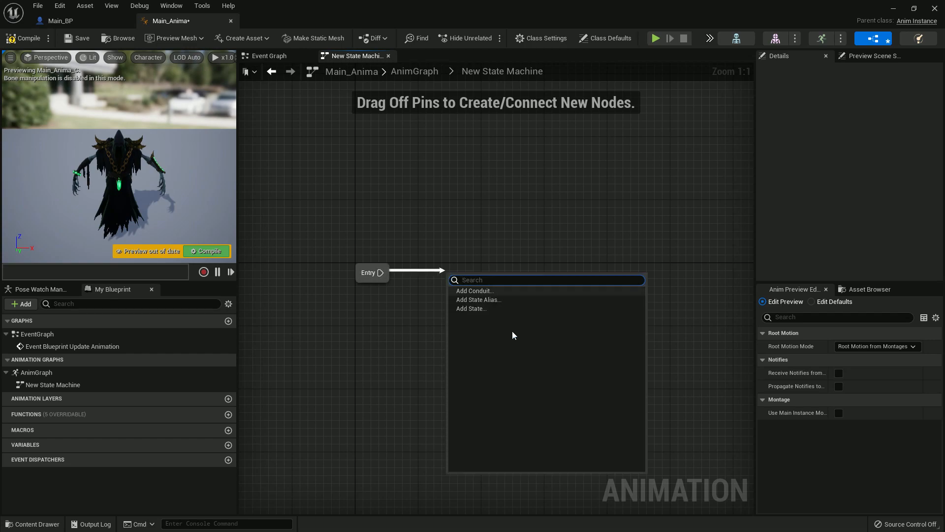
{"action": "left_click", "coordinate": [495, 311]}
{"action": "type", "text": "dile"}
{"action": "key", "text": "Return"}
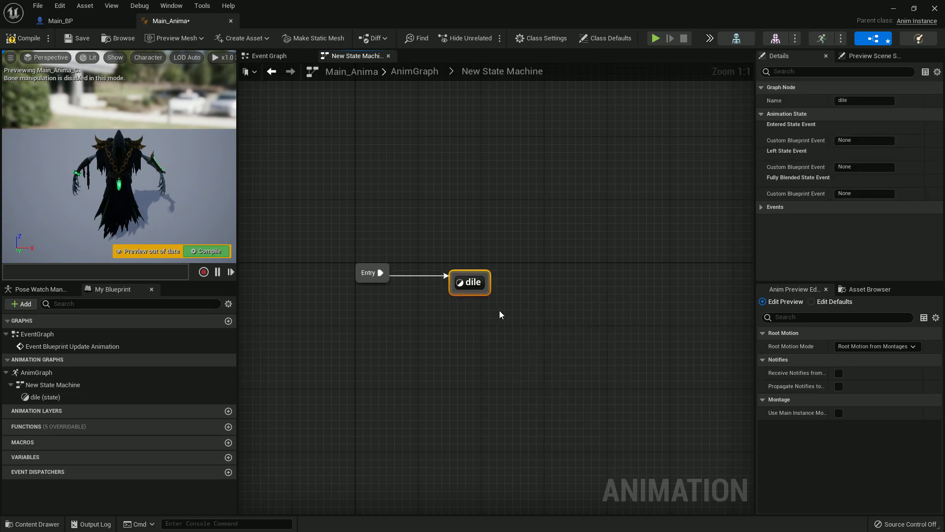
{"action": "left_click", "coordinate": [853, 104]}
{"action": "type", "text": "idle"}
{"action": "key", "text": "Return"}
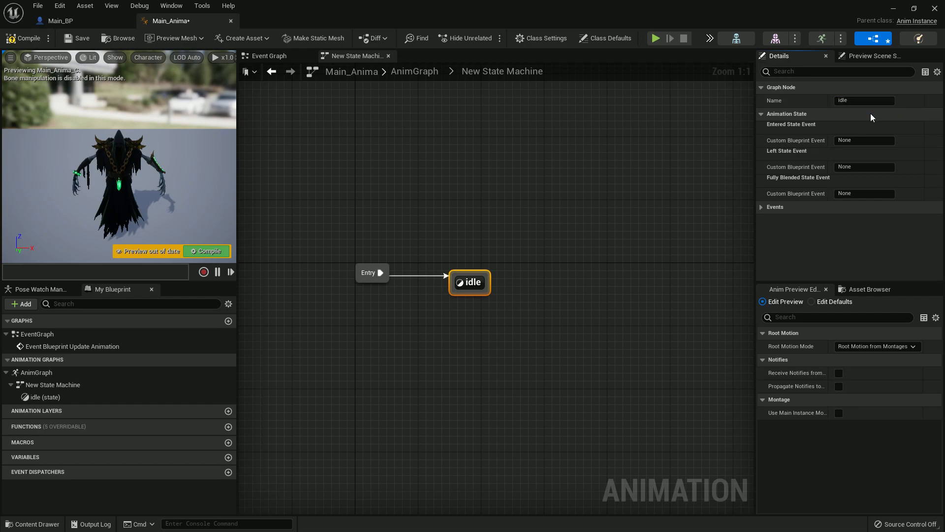
Add a walk state to the state machine, with transitions from idle to walk and from walk back to idle.
{"action": "left_click_drag", "start_coordinate": [533, 281], "coordinate": [569, 278]}
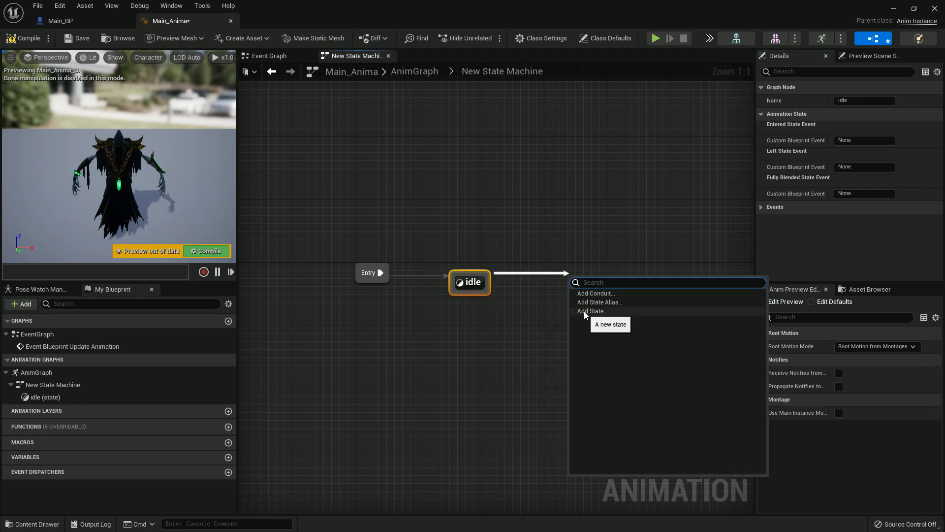
{"action": "left_click", "coordinate": [598, 301]}
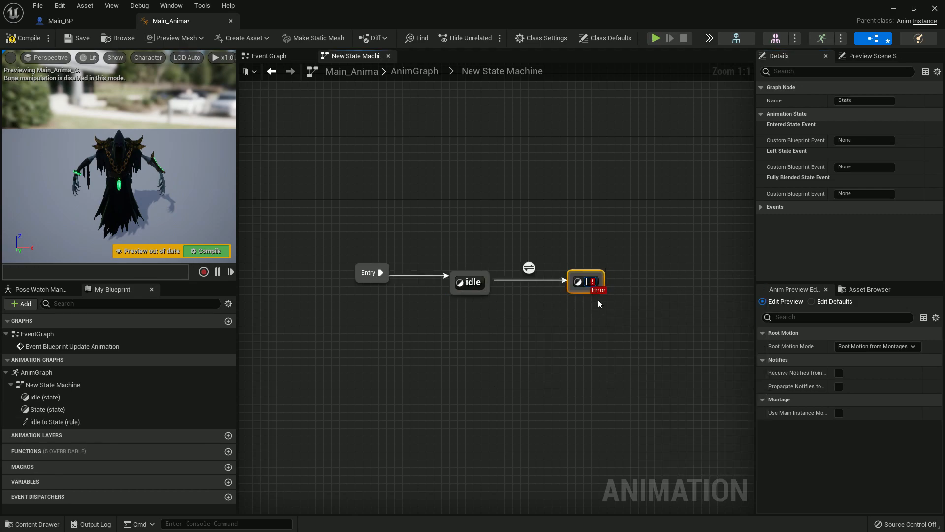
{"action": "left_click_drag", "start_coordinate": [570, 291], "coordinate": [475, 290]}
Return to the AnimGraph and create a Boolean variable named "Move ?".
{"action": "double_click", "coordinate": [36, 372]}
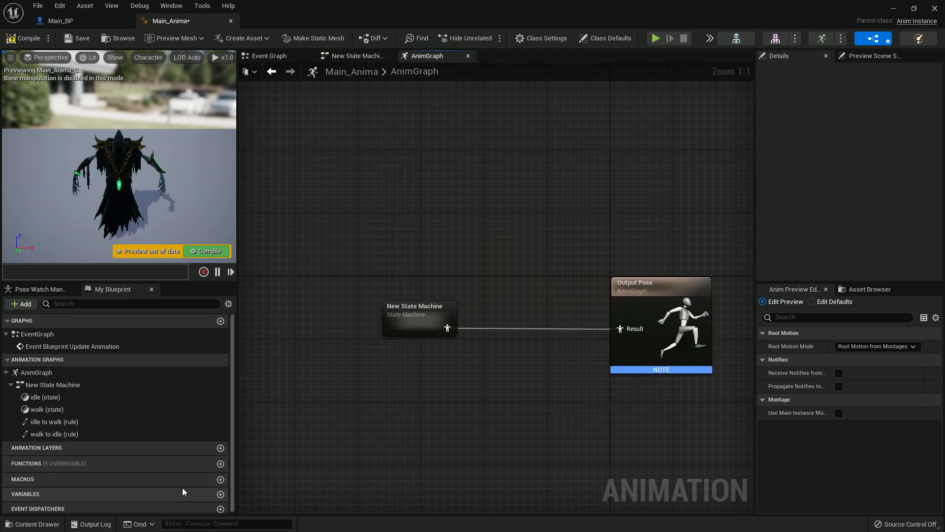
{"action": "left_click", "coordinate": [220, 494]}
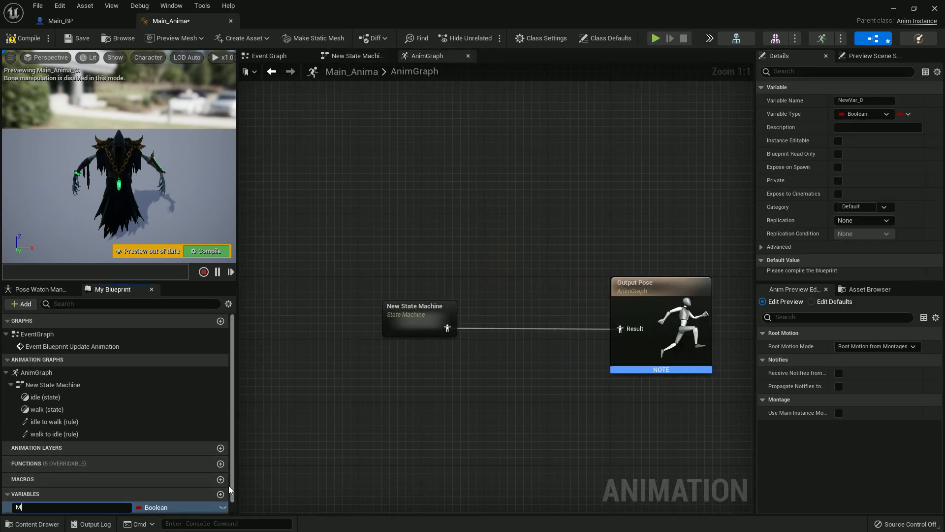
{"action": "type", "text": "Move ?"}
{"action": "key", "text": "Return"}
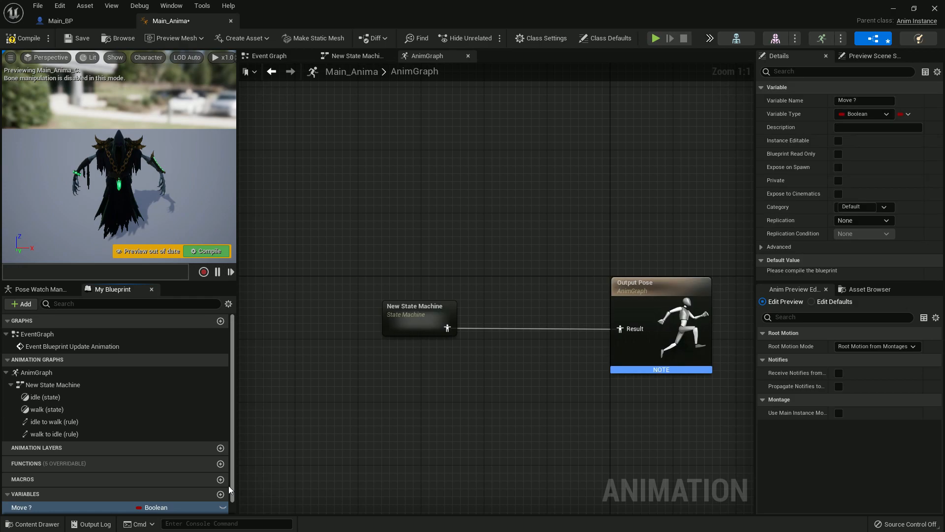
Open the idle to walk transition rule and feed the "Move ?" variable into Can Enter Transition.
{"action": "double_click", "coordinate": [424, 305]}
{"action": "double_click", "coordinate": [562, 280]}
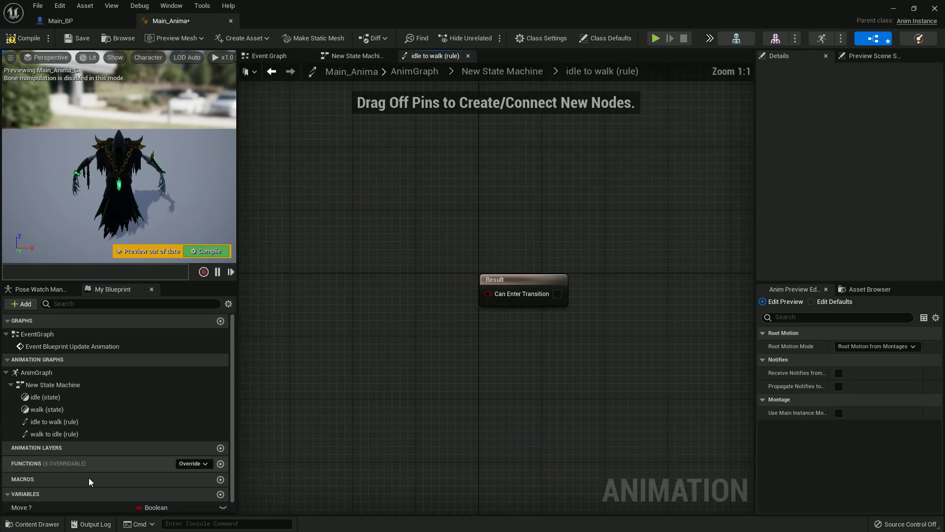
{"action": "left_click_drag", "start_coordinate": [61, 509], "coordinate": [505, 308]}
In the walk to idle transition rule, add the "Move ?" variable and link it to a NOT Boolean node.
{"action": "left_click", "coordinate": [518, 74]}
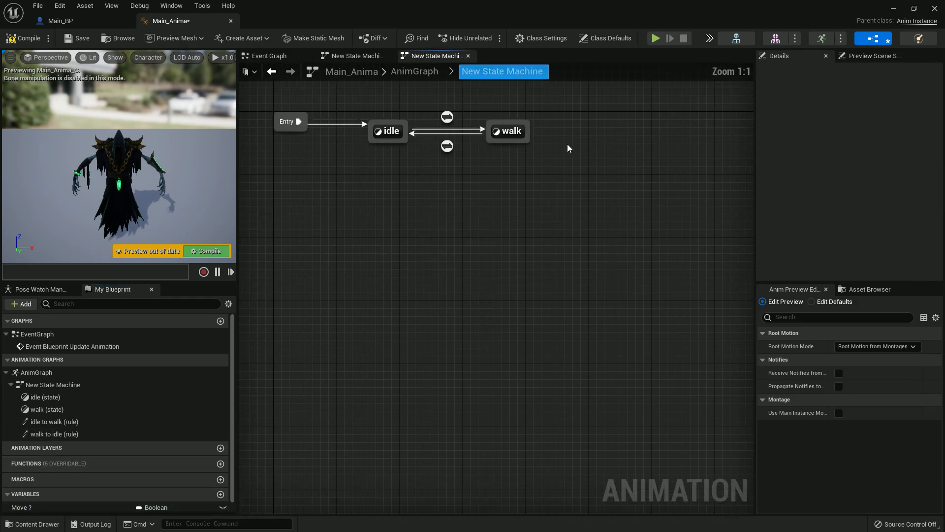
{"action": "double_click", "coordinate": [562, 309]}
{"action": "left_click_drag", "start_coordinate": [54, 508], "coordinate": [295, 298]}
{"action": "left_click_drag", "start_coordinate": [307, 289], "coordinate": [350, 291]}
{"action": "type", "text": "not"}
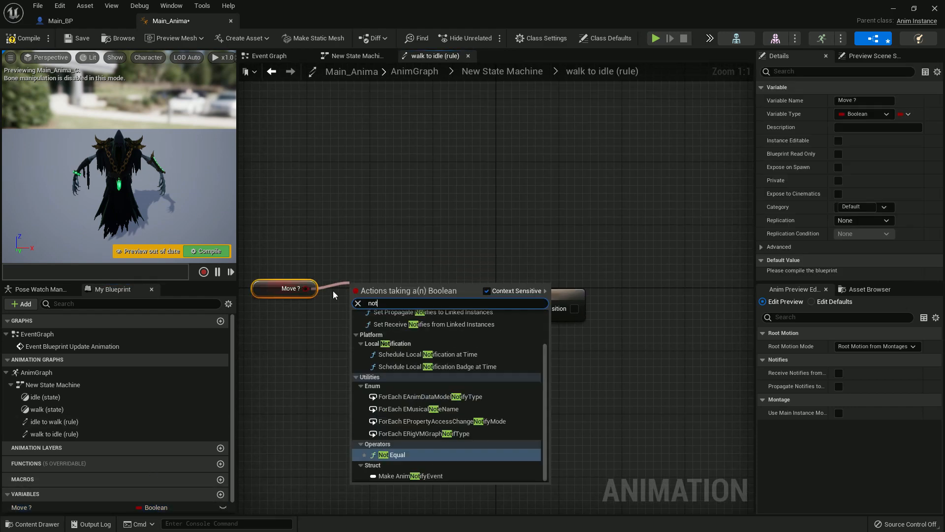
{"action": "type", "text": " bo"}
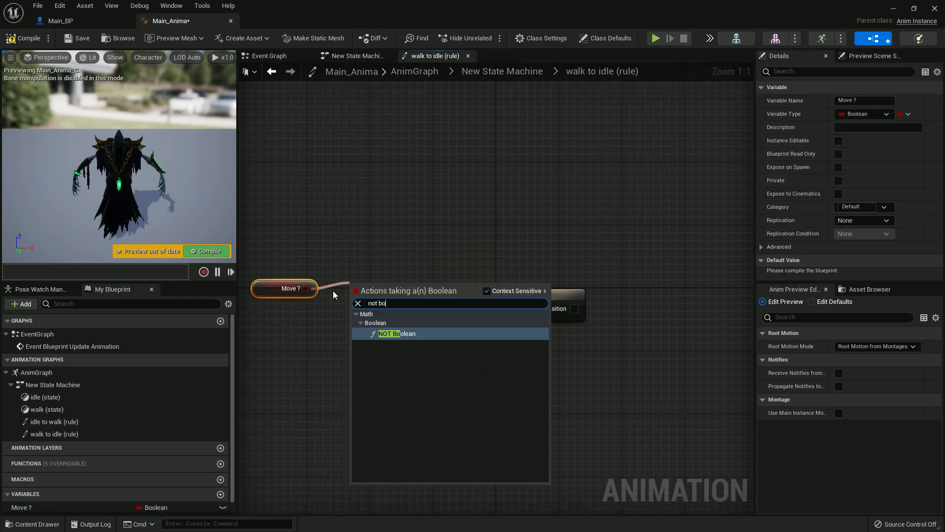
{"action": "left_click", "coordinate": [421, 334]}
Open the walk state, add the Anim_Walk animation, and connect it to the Output Animation Pose's Result.
{"action": "left_click", "coordinate": [481, 73]}
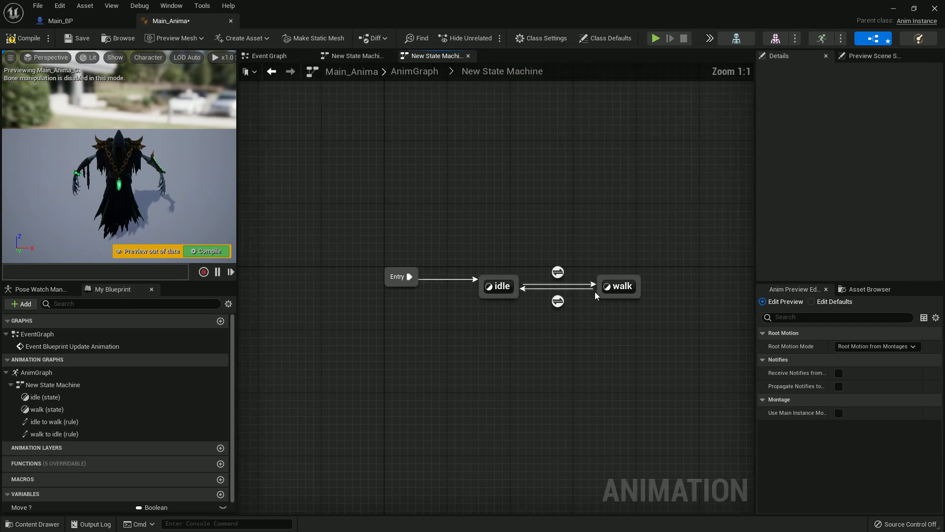
{"action": "double_click", "coordinate": [624, 292]}
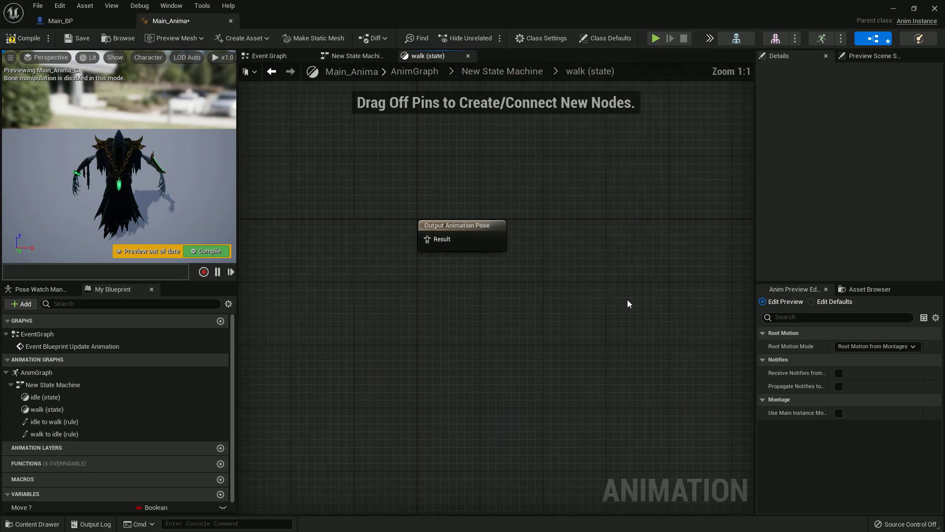
{"action": "left_click", "coordinate": [871, 290]}
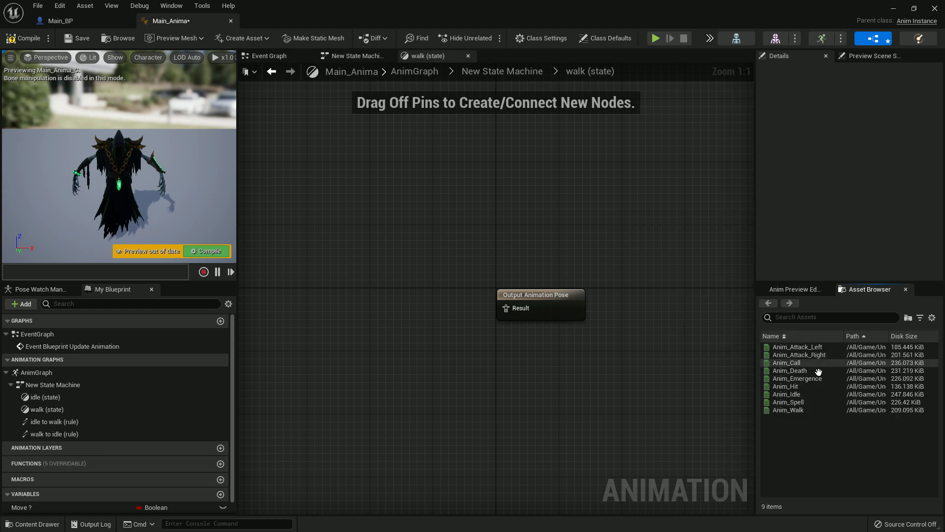
{"action": "left_click_drag", "start_coordinate": [788, 409], "coordinate": [459, 313]}
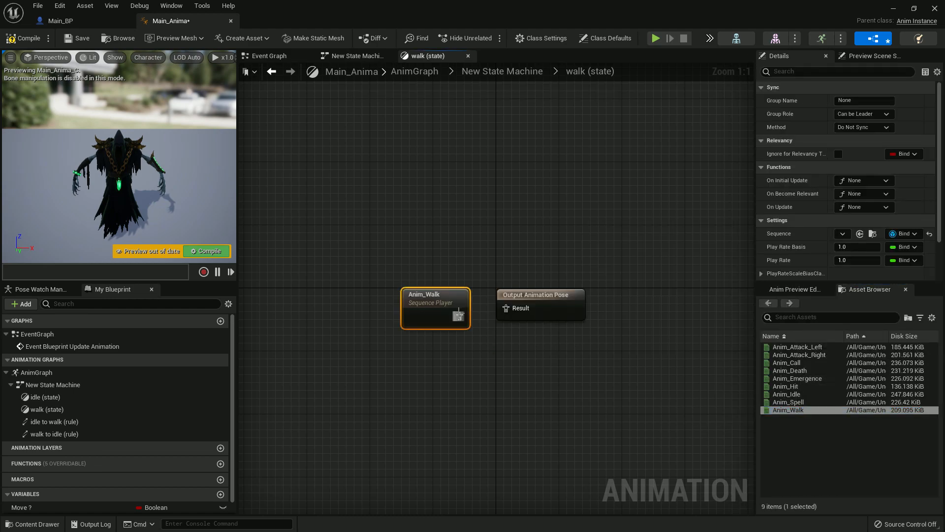
{"action": "left_click_drag", "start_coordinate": [534, 312], "coordinate": [460, 316]}
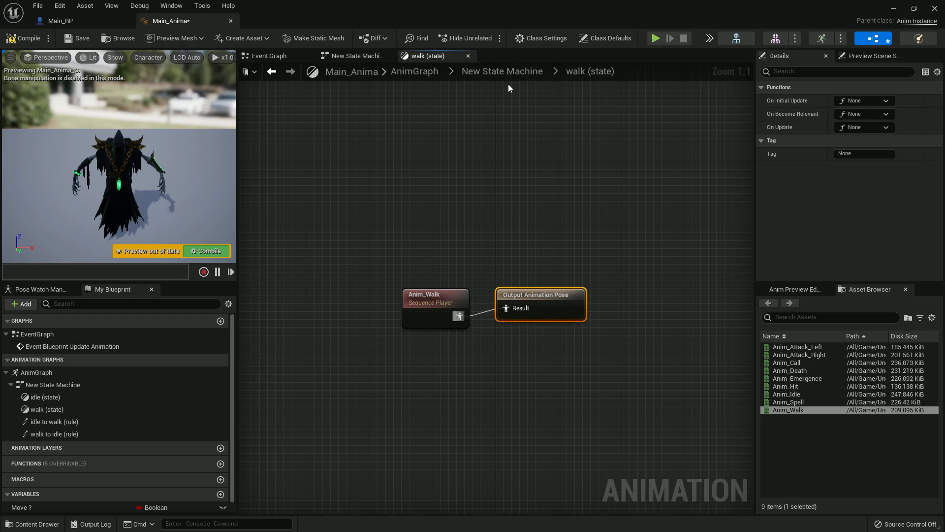
Open the idle state, add the Anim_Idle animation beside the Output Animation Pose, and compile the animation blueprint.
{"action": "left_click", "coordinate": [507, 72]}
{"action": "double_click", "coordinate": [468, 243]}
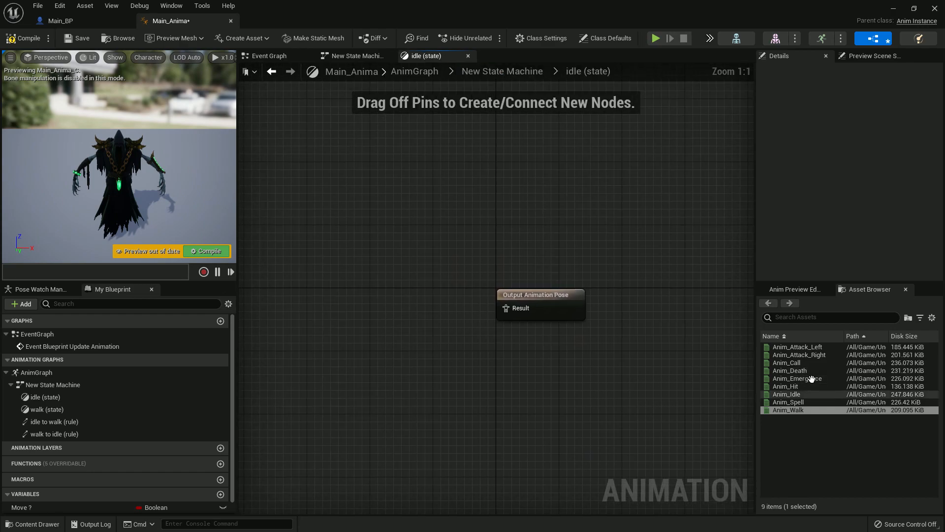
{"action": "left_click_drag", "start_coordinate": [805, 392], "coordinate": [447, 299]}
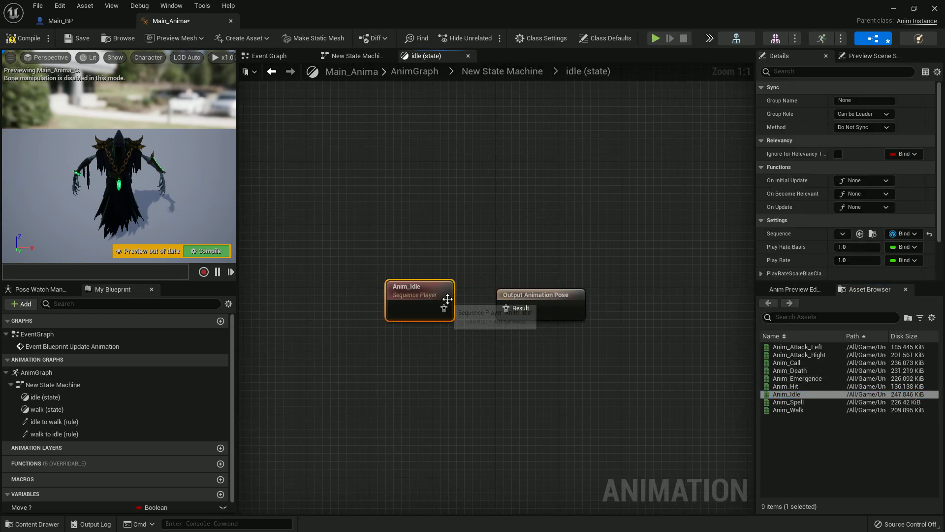
{"action": "left_click", "coordinate": [41, 36]}
In the Event Graph, add a Cast To Main_BP node from Try Get Pawn Owner's Return Value.
{"action": "left_click", "coordinate": [279, 56]}
{"action": "right_click_drag", "start_coordinate": [397, 188], "coordinate": [581, 331]}
{"action": "right_click", "coordinate": [347, 280]}
{"action": "left_click_drag", "start_coordinate": [566, 340], "coordinate": [706, 332]}
{"action": "type", "text": "acstr"}
{"action": "type", "text": " t"}
{"action": "key", "text": "BackSpace"}
{"action": "key", "text": "BackSpace"}
{"action": "key", "text": "BackSpace"}
{"action": "key", "text": "BackSpace"}
{"action": "key", "text": "BackSpace"}
{"action": "key", "text": "BackSpace"}
{"action": "key", "text": "BackSpace"}
{"action": "type", "text": "cast"}
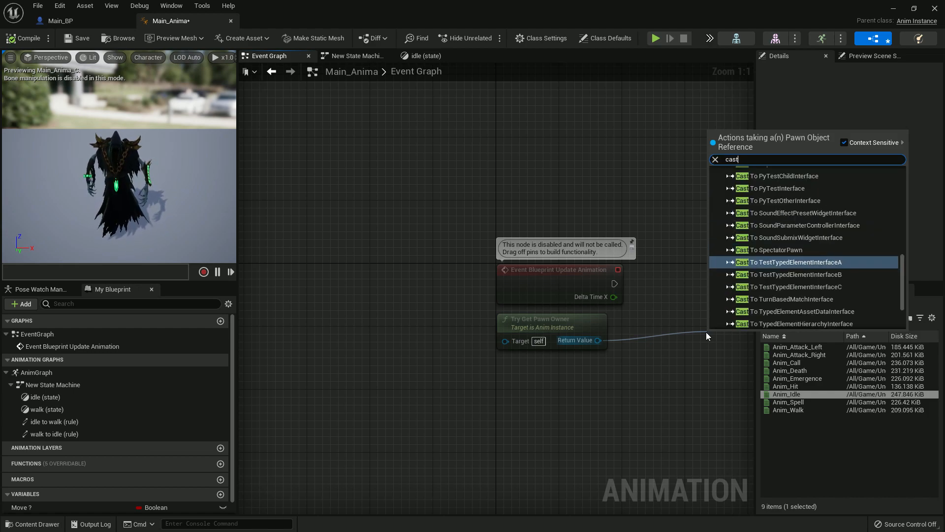
{"action": "type", "text": " to main"}
{"action": "left_click", "coordinate": [768, 189]}
Connect Event Blueprint Update Animation's execution output to Cast To Main_BP and align the cast node with the event.
{"action": "right_click_drag", "start_coordinate": [619, 224], "coordinate": [386, 184]}
{"action": "left_click_drag", "start_coordinate": [499, 299], "coordinate": [429, 261]}
{"action": "left_click_drag", "start_coordinate": [447, 244], "coordinate": [455, 229]}
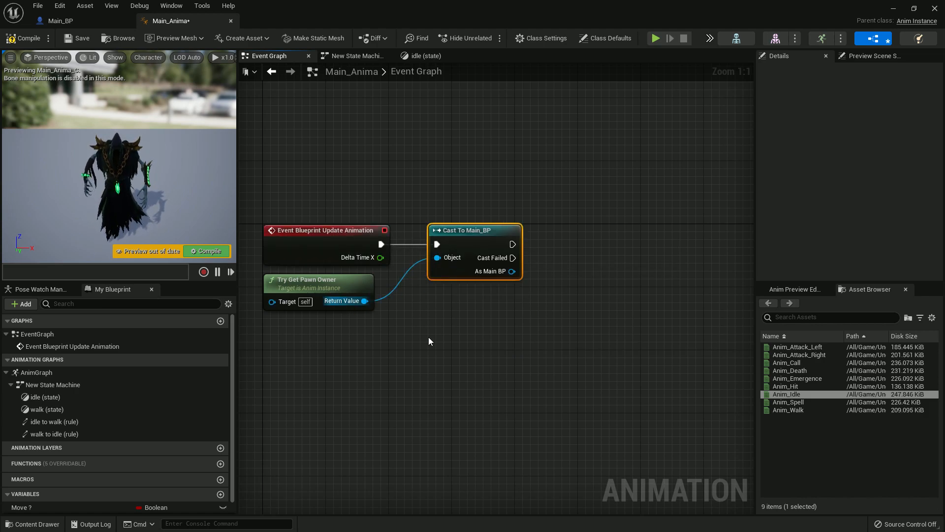
Add a Get Velocity node fed by Try Get Pawn Owner's Return Value.
{"action": "left_click_drag", "start_coordinate": [364, 301], "coordinate": [447, 351]}
{"action": "type", "text": "getr le"}
{"action": "key", "text": "BackSpace"}
{"action": "key", "text": "BackSpace"}
{"action": "key", "text": "BackSpace"}
{"action": "key", "text": "BackSpace"}
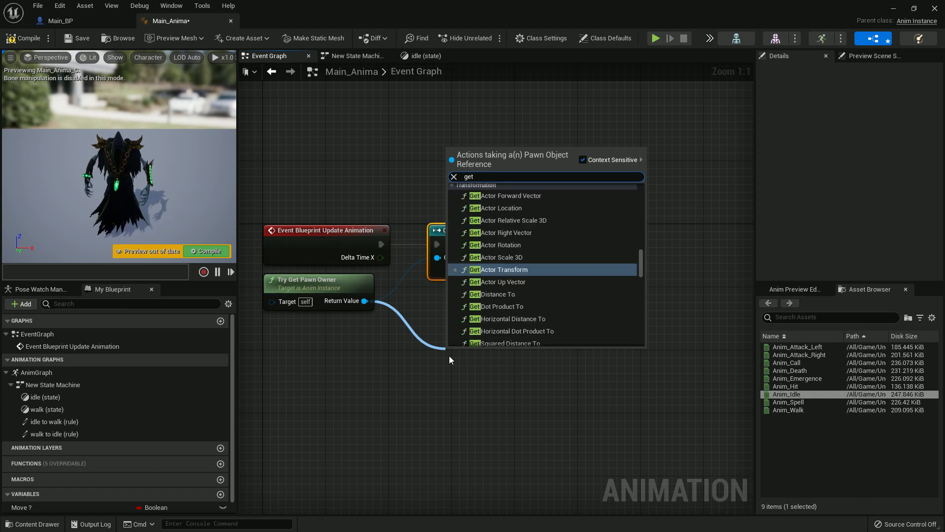
{"action": "type", "text": "veloc"}
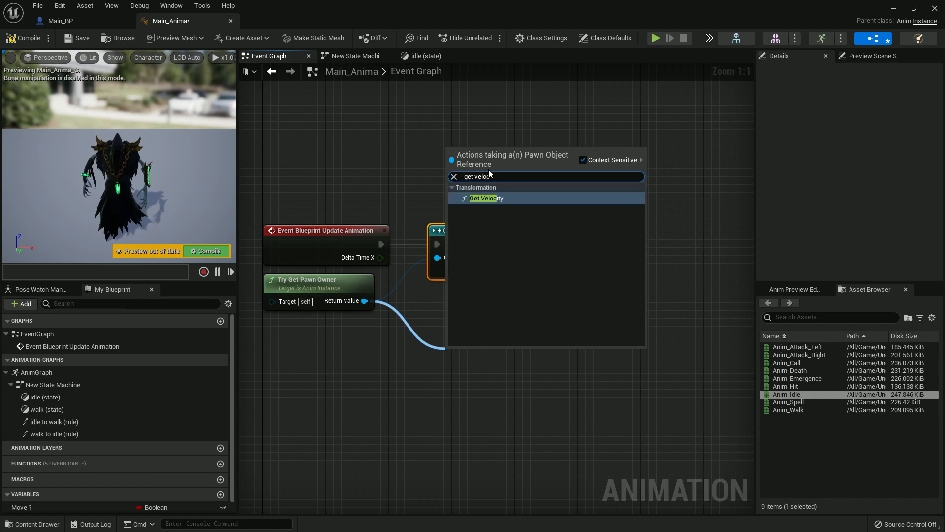
{"action": "left_click", "coordinate": [494, 198]}
Add a Vector Length node fed by Get Velocity's Return Value and place it in line with that node.
{"action": "left_click_drag", "start_coordinate": [492, 354], "coordinate": [599, 359]}
{"action": "type", "text": "lenth"}
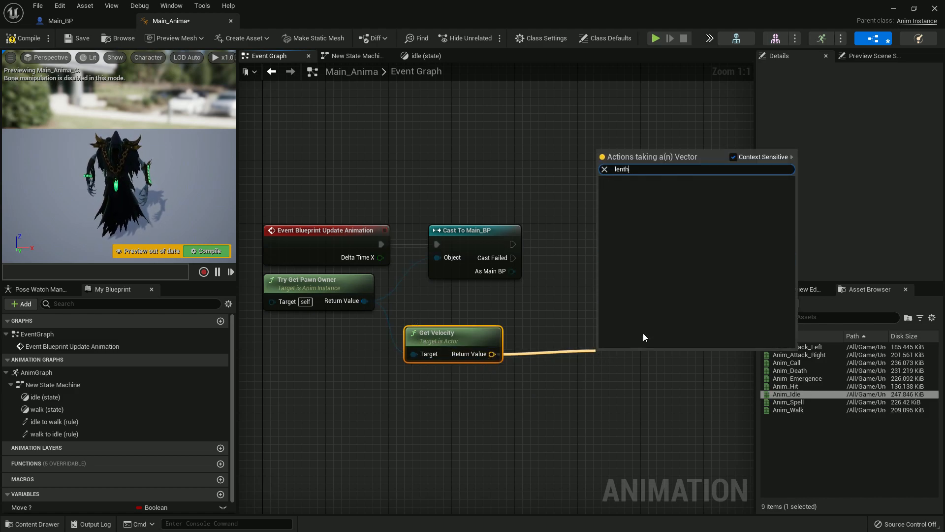
{"action": "type", "text": "ggth"}
{"action": "left_click", "coordinate": [660, 260]}
{"action": "right_click_drag", "start_coordinate": [617, 349], "coordinate": [521, 315]}
{"action": "left_click_drag", "start_coordinate": [521, 315], "coordinate": [545, 300]}
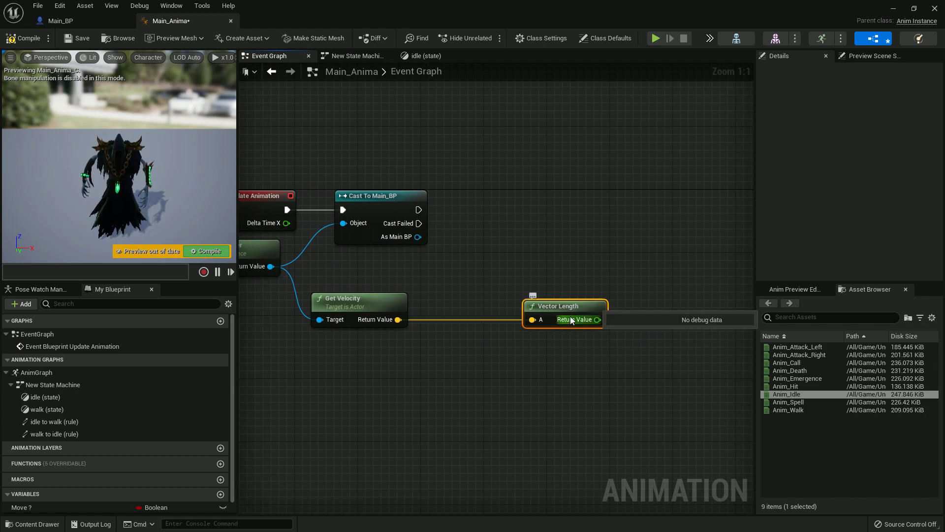
Add a greater-or-equal (>=) comparison node fed by Vector Length's Return Value.
{"action": "right_click_drag", "start_coordinate": [537, 305], "coordinate": [433, 284]}
{"action": "left_click_drag", "start_coordinate": [471, 290], "coordinate": [467, 289]}
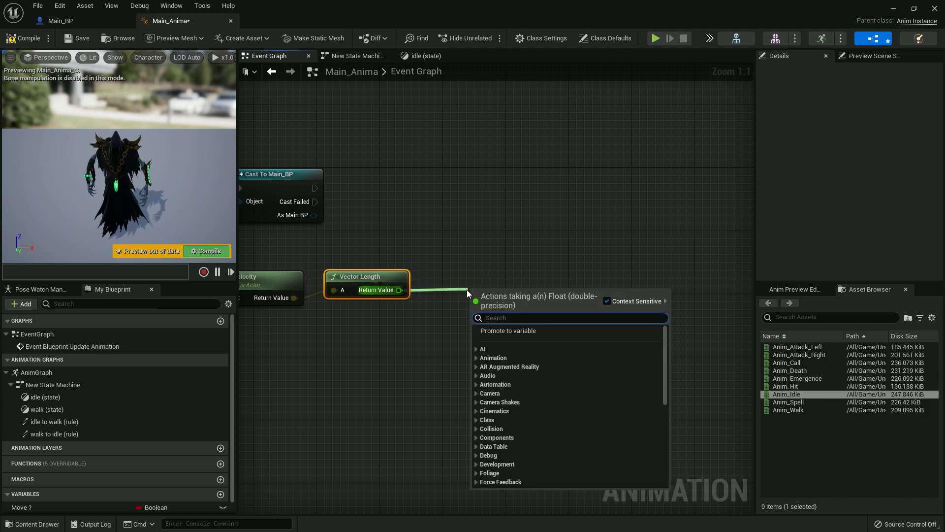
{"action": "type", "text": ">="}
{"action": "left_click", "coordinate": [534, 360]}
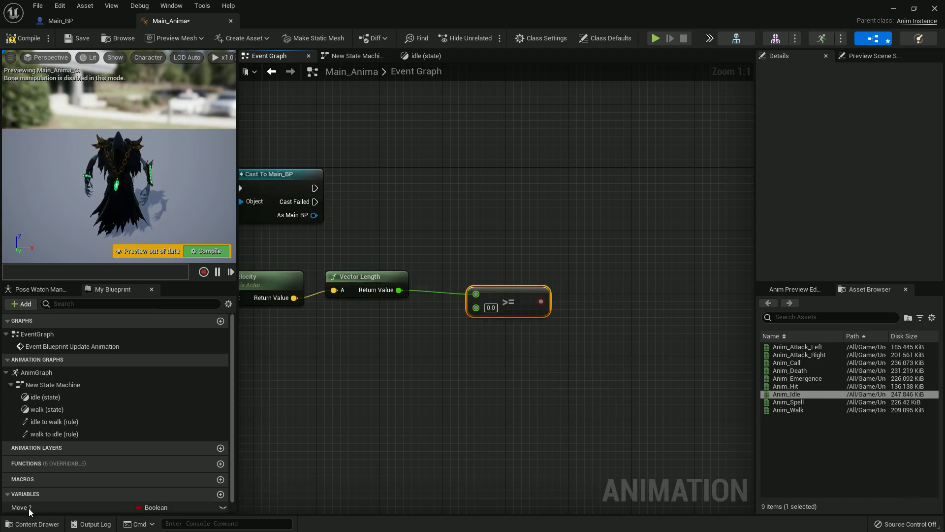
Add a SET node for "Move ?", feed it the comparison result, and run it from Cast To Main_BP.
{"action": "left_click_drag", "start_coordinate": [26, 508], "coordinate": [600, 300]}
{"action": "left_click_drag", "start_coordinate": [542, 305], "coordinate": [542, 302]}
{"action": "left_click_drag", "start_coordinate": [621, 306], "coordinate": [538, 179]}
{"action": "left_click_drag", "start_coordinate": [557, 180], "coordinate": [565, 188]}
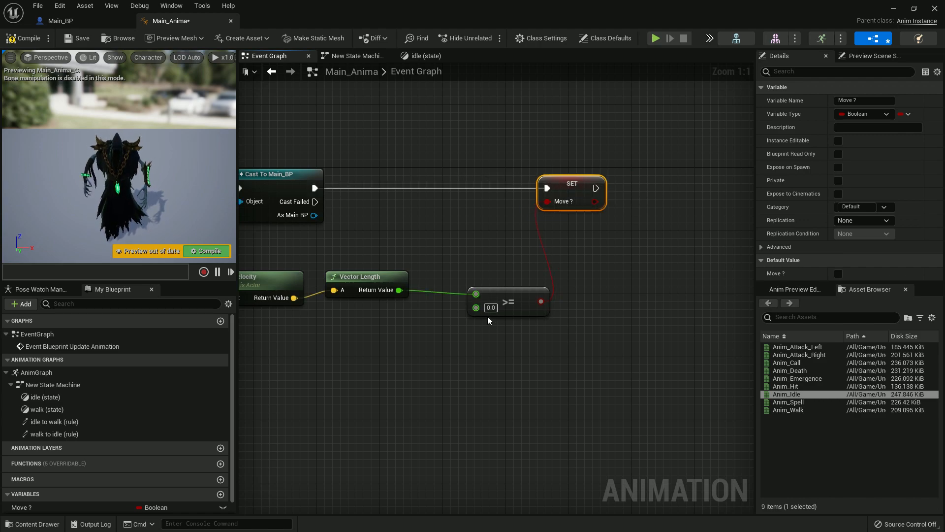
Set the comparison threshold to 0.1, and compile and save Main_Anima.
{"action": "key", "text": "BackSpace"}
{"action": "type", "text": "0"}
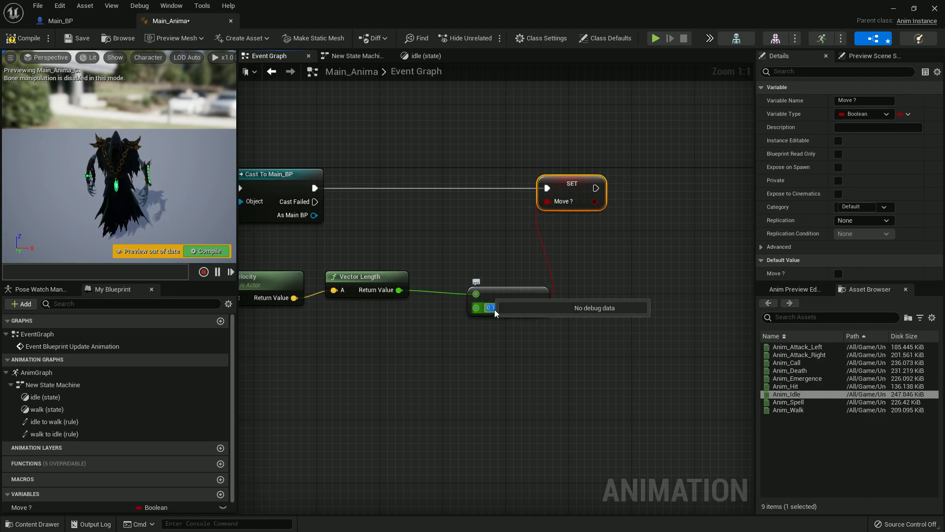
{"action": "left_click", "coordinate": [348, 201]}
{"action": "left_click", "coordinate": [22, 38]}
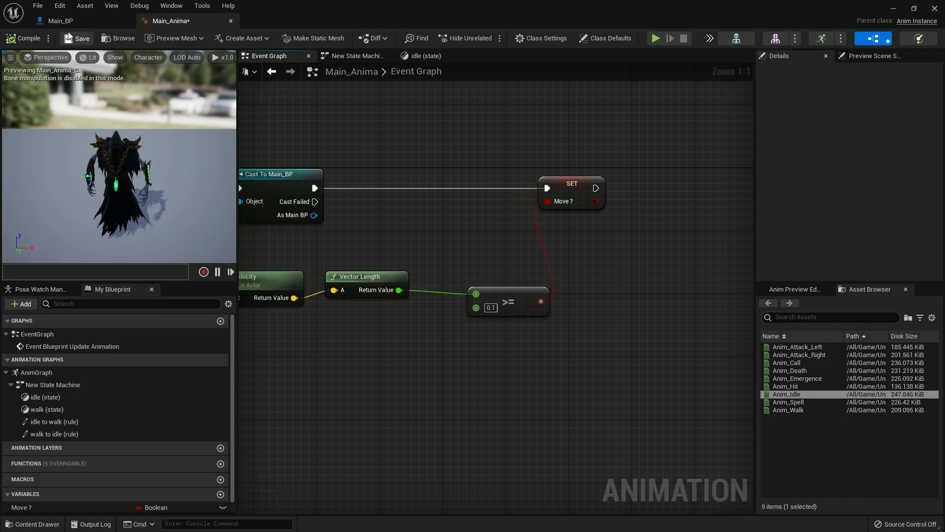
{"action": "left_click", "coordinate": [76, 38]}
In Main_BP, set the Mesh component's Anim Class to Main_Anima and compile the blueprint.
{"action": "left_click", "coordinate": [60, 21]}
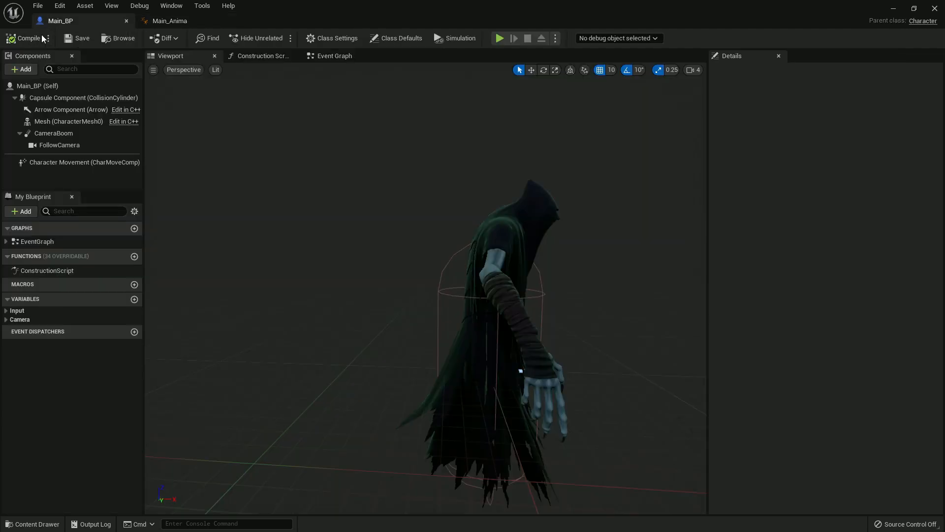
{"action": "left_click", "coordinate": [64, 123]}
{"action": "left_click", "coordinate": [862, 225]}
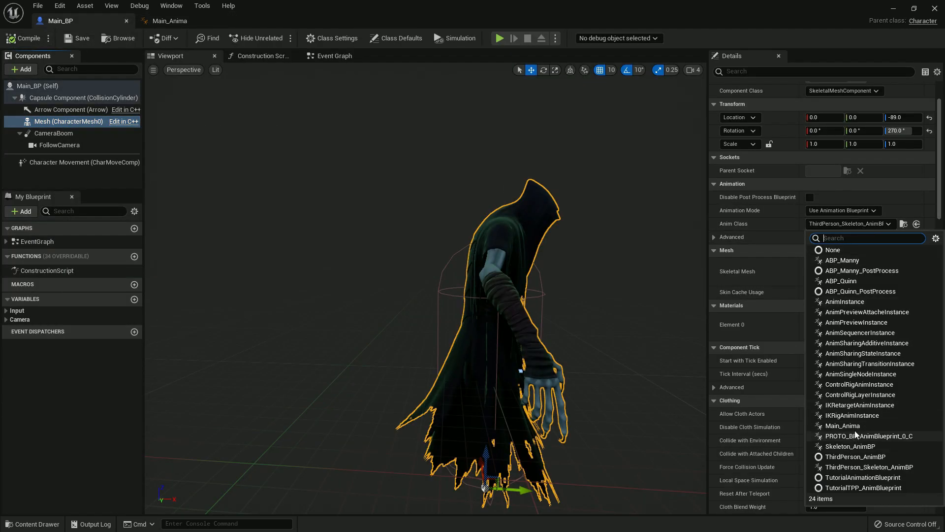
{"action": "left_click", "coordinate": [854, 426]}
{"action": "left_click", "coordinate": [30, 39]}
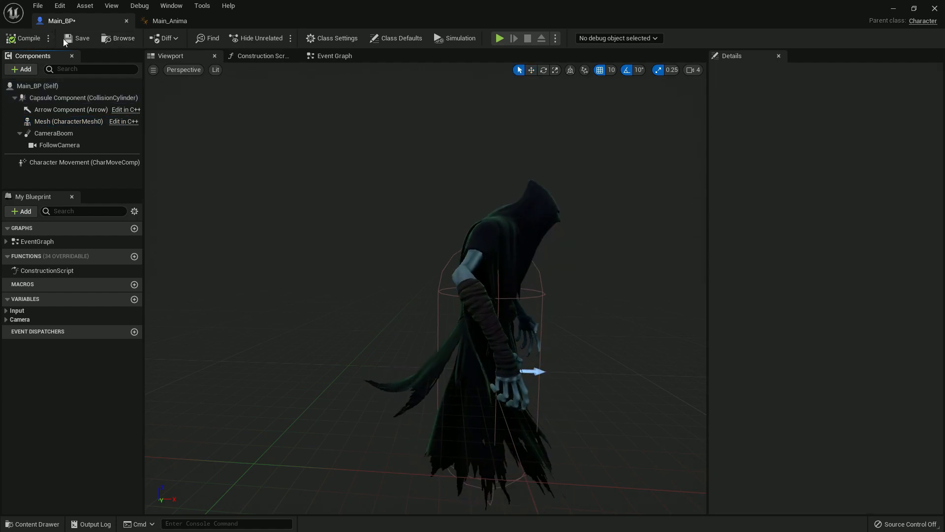
Change the Character Movement component's Max Walk Speed and save Main_BP.
{"action": "left_click", "coordinate": [85, 162]}
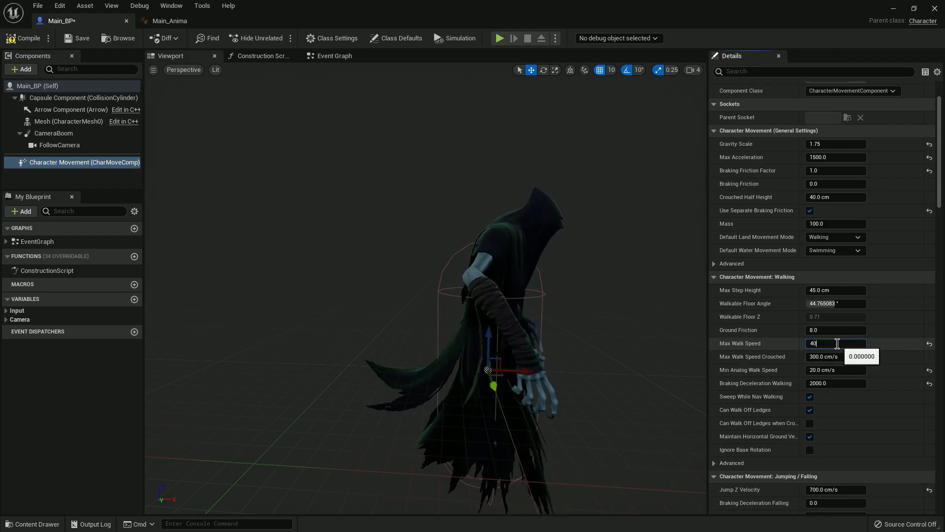
{"action": "left_click", "coordinate": [69, 39]}
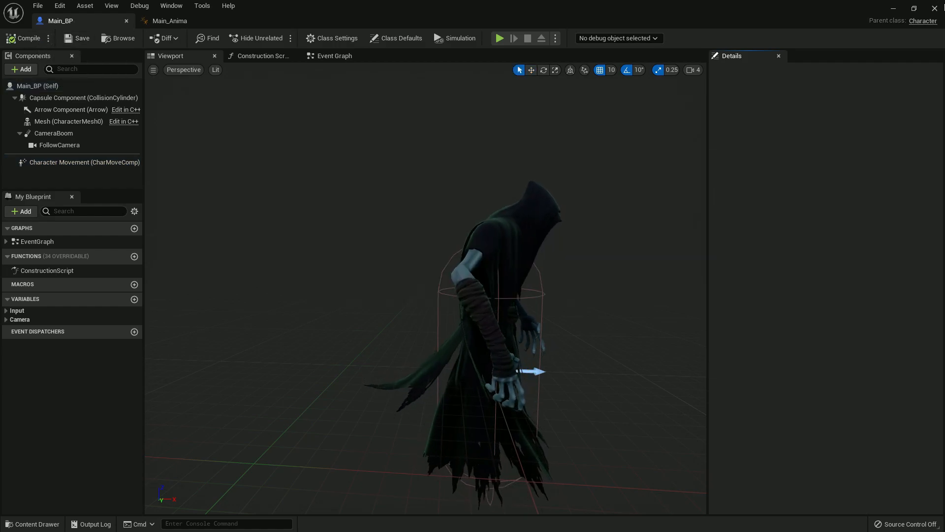
Play the Asian_Village_Demo level in full screen and look around the cemetery to check the Lich's animation.
{"action": "left_click", "coordinate": [894, 8]}
{"action": "left_click", "coordinate": [209, 37]}
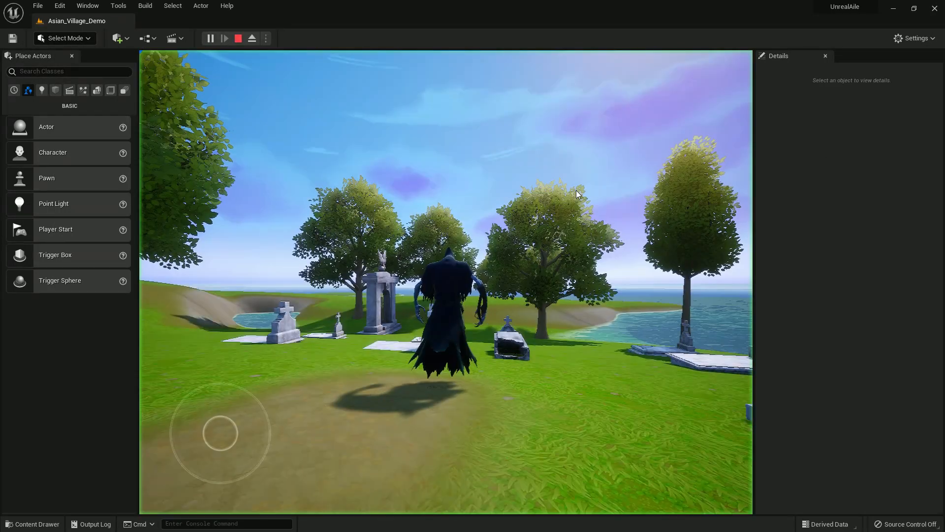
{"action": "left_click_drag", "start_coordinate": [503, 203], "coordinate": [283, 181]}
{"action": "key", "text": "F11"}
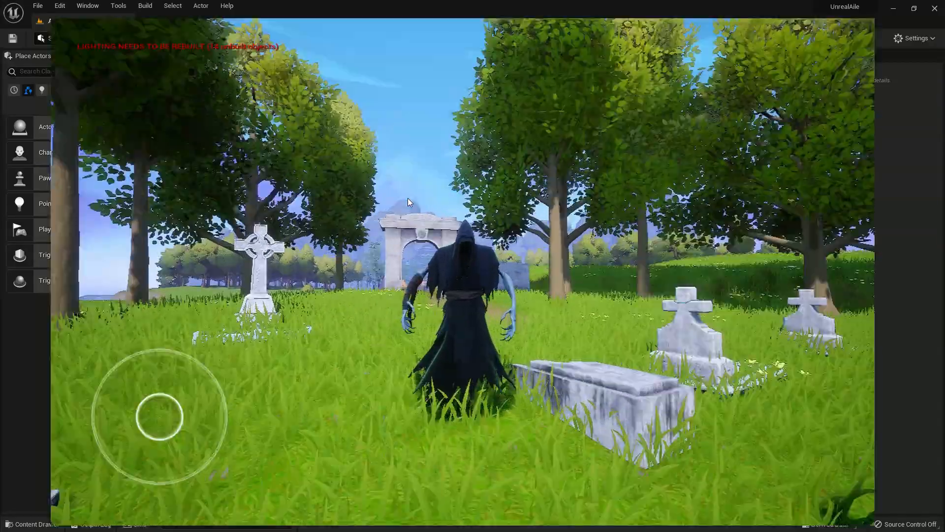
{"action": "left_click_drag", "start_coordinate": [578, 233], "coordinate": [599, 235]}
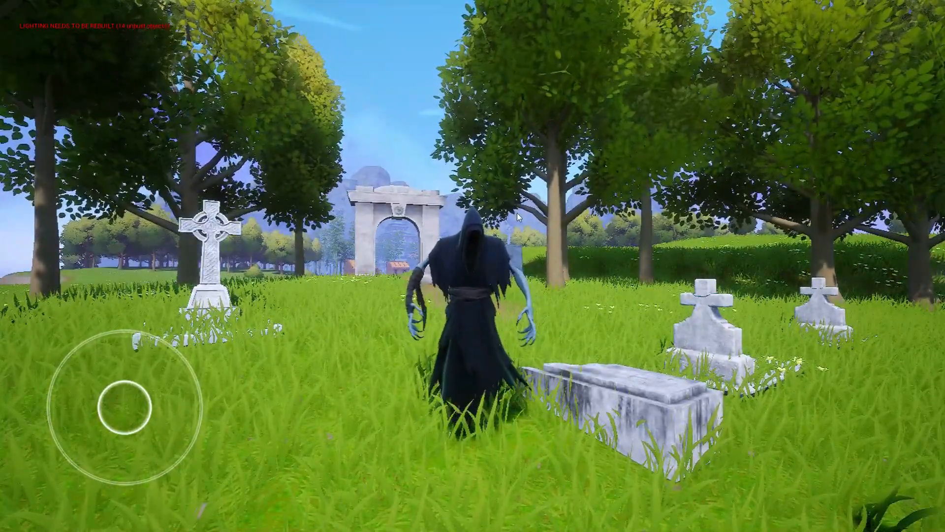
{"action": "left_click_drag", "start_coordinate": [512, 212], "coordinate": [839, 213]}
{"action": "left_click_drag", "start_coordinate": [571, 211], "coordinate": [774, 201]}
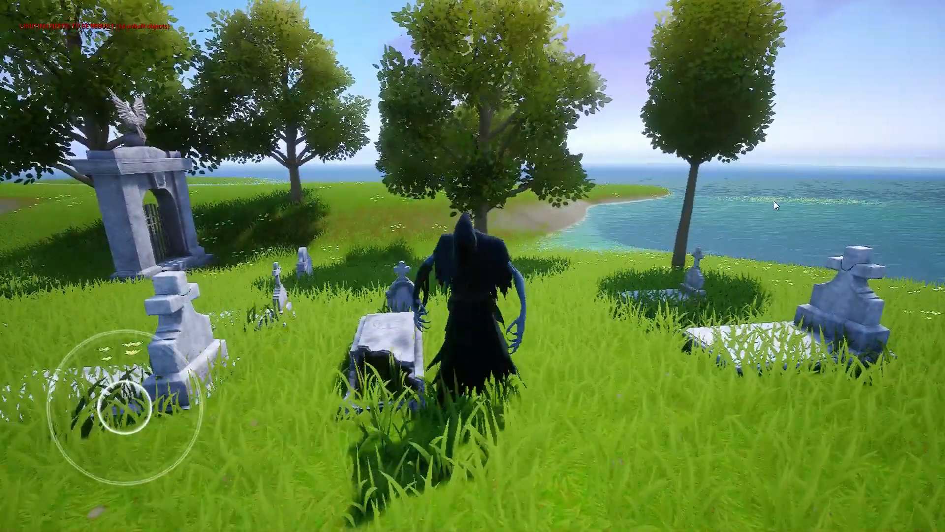
{"action": "left_click_drag", "start_coordinate": [740, 194], "coordinate": [552, 237]}
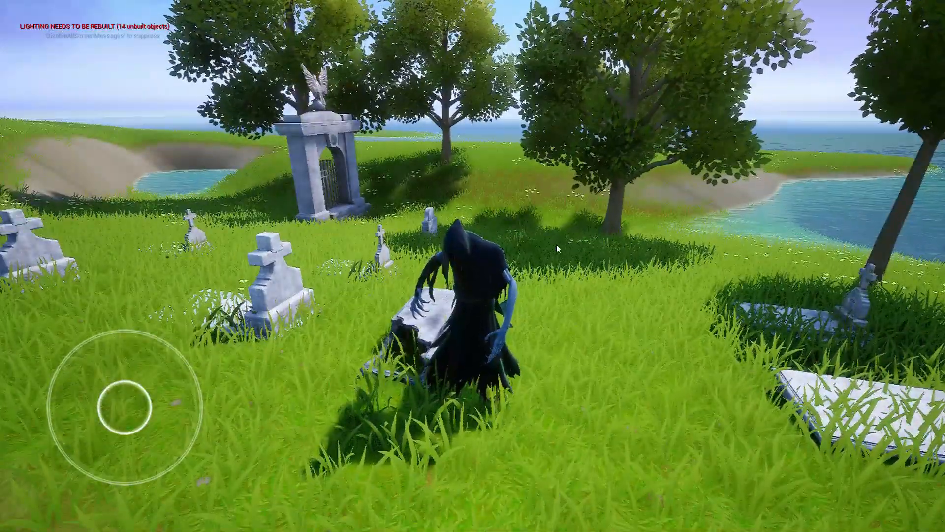
{"action": "left_click_drag", "start_coordinate": [683, 255], "coordinate": [745, 188]}
Walk and jump the Lich along the dirt path and through the stone archway, and stop the play session.
{"action": "key", "text": "w"}
{"action": "key", "text": "d"}
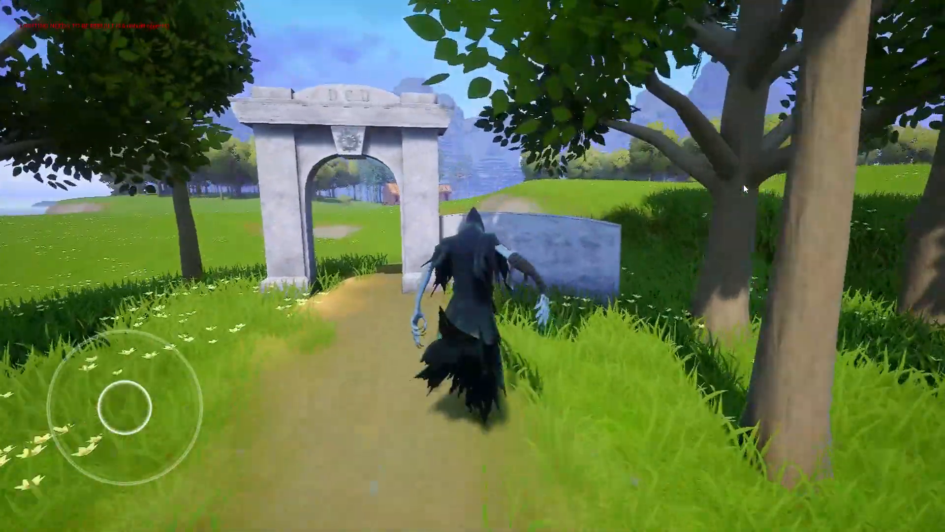
{"action": "key", "text": "w"}
{"action": "key", "text": "space"}
{"action": "key", "text": "space"}
{"action": "key", "text": "d"}
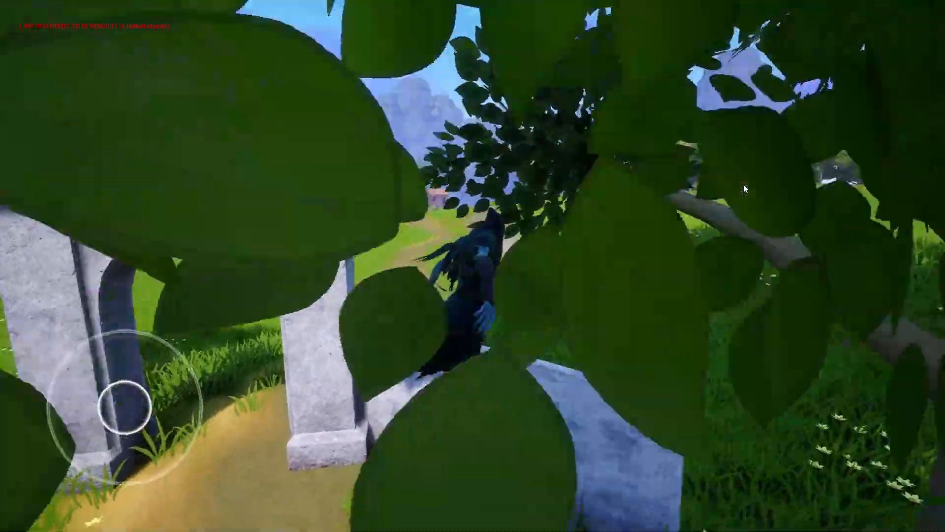
{"action": "key", "text": "space"}
{"action": "key", "text": "a"}
{"action": "left_click_drag", "start_coordinate": [743, 184], "coordinate": [648, 126]}
{"action": "key", "text": "w"}
{"action": "key", "text": "w"}
{"action": "key", "text": "d"}
{"action": "key", "text": "a"}
{"action": "key", "text": "a"}
{"action": "key", "text": "a"}
{"action": "key", "text": "w"}
{"action": "key", "text": "w"}
{"action": "key", "text": "w"}
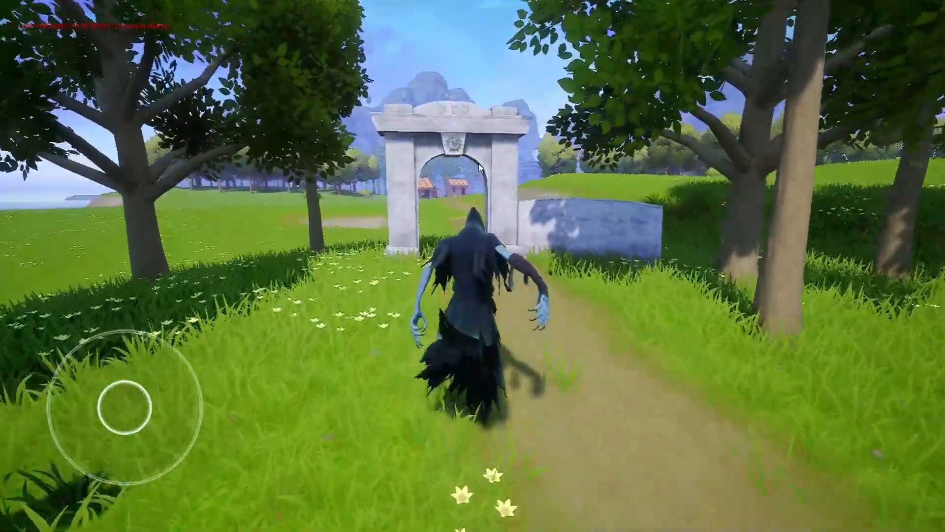
{"action": "key", "text": "w"}
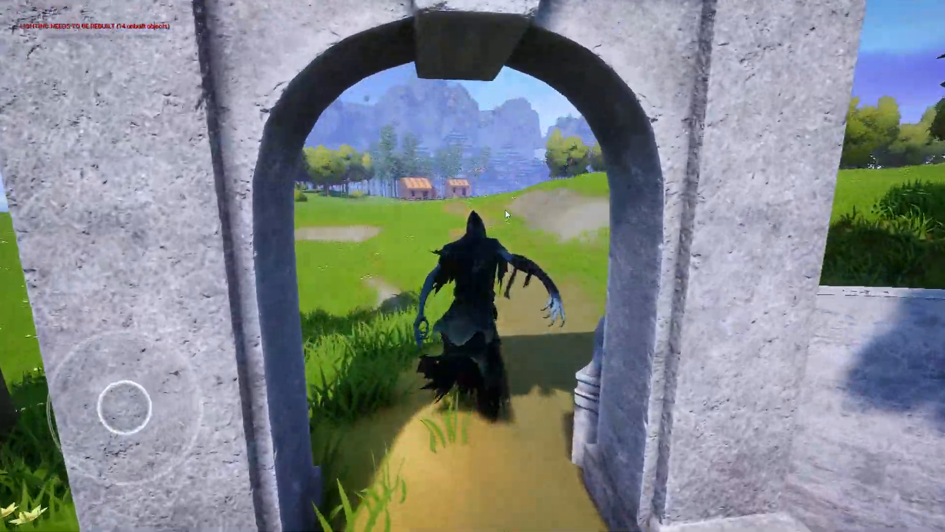
{"action": "key", "text": "w"}
{"action": "left_click_drag", "start_coordinate": [505, 209], "coordinate": [260, 192]}
{"action": "key", "text": "w"}
{"action": "key", "text": "Escape"}
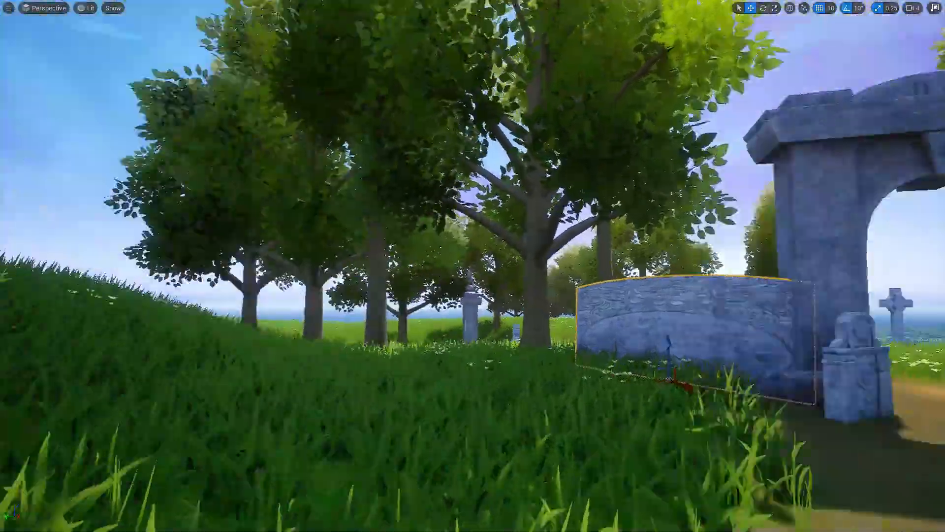
Try to extend the stone wall beside the archway along the cemetery with duplicated, rescaled wall sections.
{"action": "right_click_drag", "start_coordinate": [473, 266], "coordinate": [374, 296]}
{"action": "left_click_drag", "start_coordinate": [209, 316], "coordinate": [407, 313], "text": "alt"}
{"action": "left_click", "coordinate": [463, 354]}
{"action": "right_click_drag", "start_coordinate": [462, 355], "coordinate": [507, 321]}
{"action": "left_click", "coordinate": [394, 359]}
{"action": "key", "text": "r"}
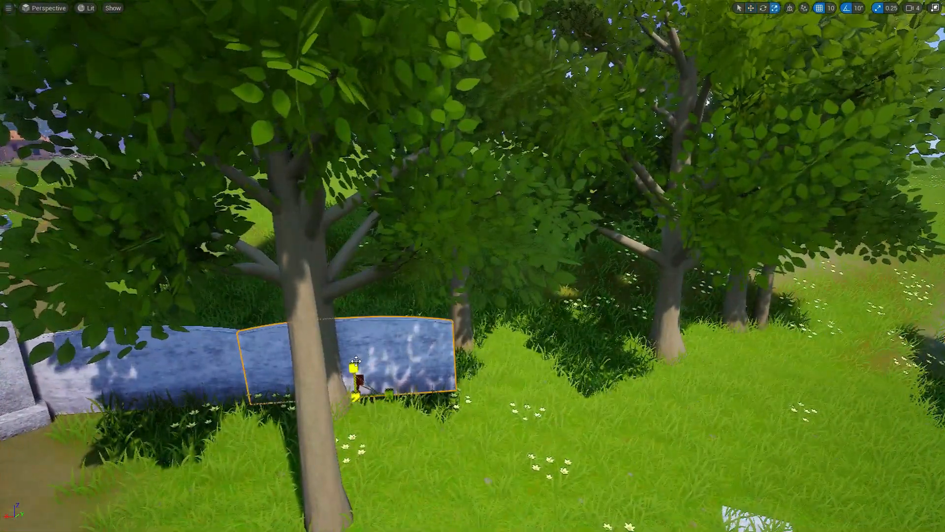
{"action": "left_click_drag", "start_coordinate": [355, 371], "coordinate": [354, 359]}
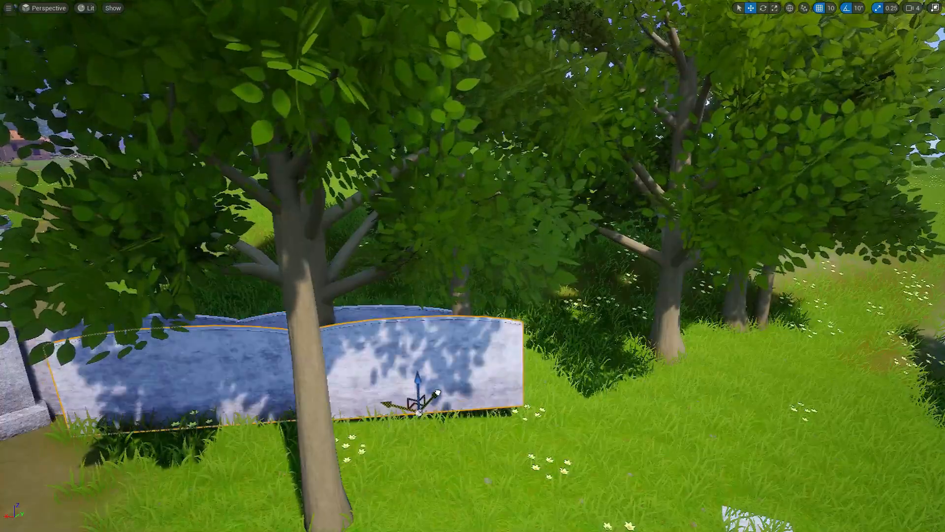
{"action": "left_click_drag", "start_coordinate": [418, 409], "coordinate": [621, 462], "text": "alt"}
{"action": "left_click_drag", "start_coordinate": [657, 497], "coordinate": [616, 501]}
{"action": "mouse_move", "coordinate": [616, 500]}
{"action": "right_mouse_down"}
{"action": "mouse_move", "coordinate": [768, 512]}
{"action": "mouse_move", "coordinate": [695, 477]}
{"action": "mouse_move", "coordinate": [610, 492]}
{"action": "right_mouse_up"}
{"action": "key", "text": "s"}
{"action": "key", "text": "w"}
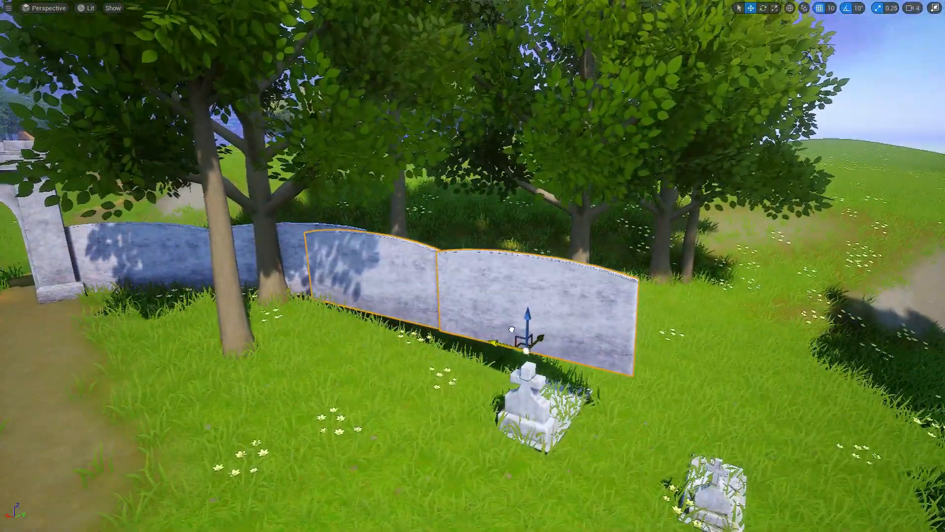
Delete all the stone wall sections beside the cemetery archway.
{"action": "key", "text": "Delete"}
{"action": "key", "text": "Delete"}
{"action": "right_click_drag", "start_coordinate": [472, 267], "coordinate": [383, 267]}
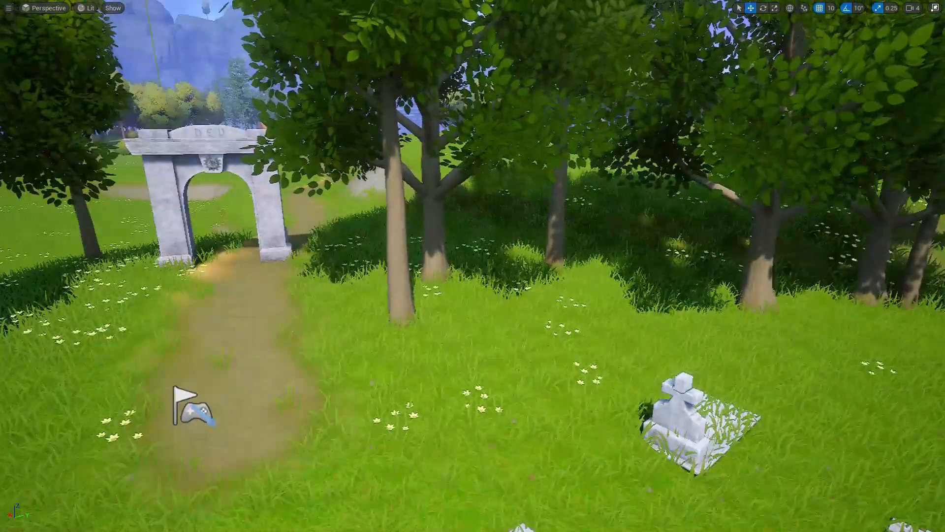
Create a three-point landscape spline across the dirt path between the archway and the gravestones.
{"action": "key", "text": "F11"}
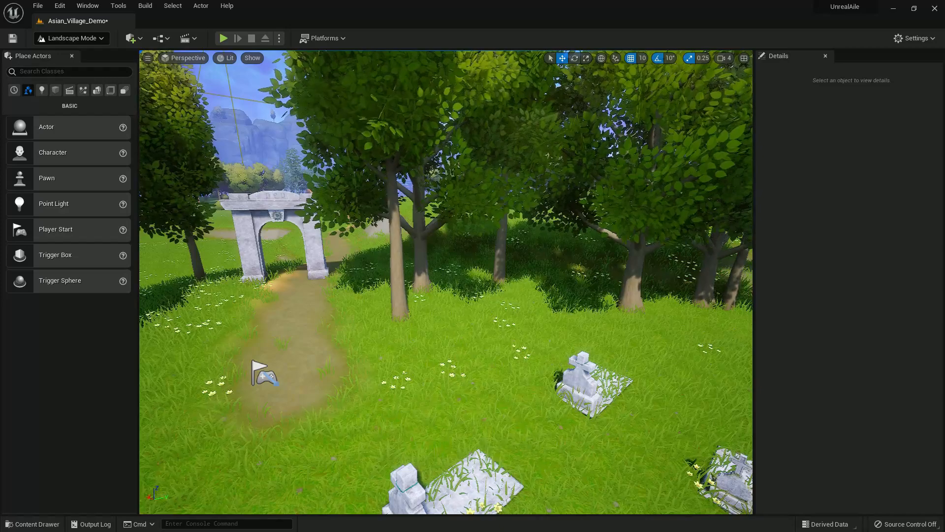
{"action": "right_click_drag", "start_coordinate": [446, 281], "coordinate": [386, 281]}
{"action": "left_click", "coordinate": [388, 279], "text": "ctrl"}
{"action": "left_click", "coordinate": [537, 346], "text": "ctrl"}
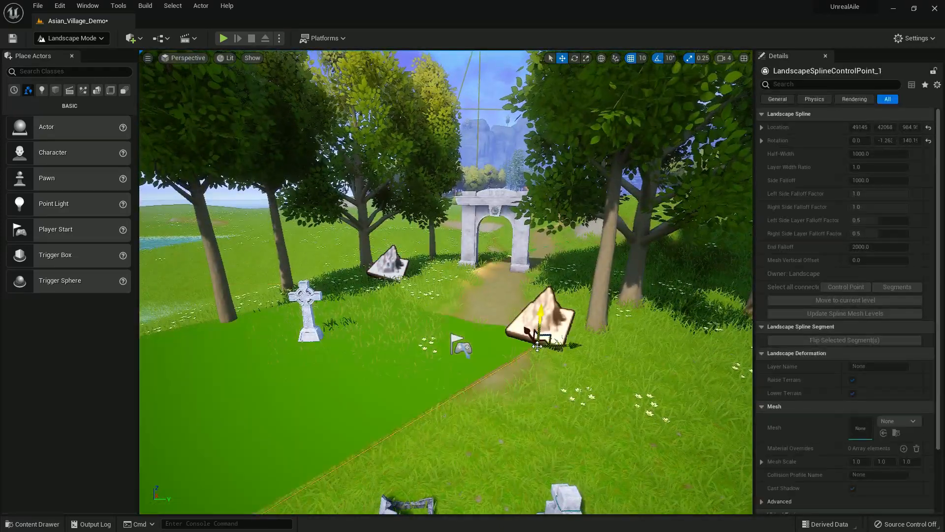
{"action": "right_click_drag", "start_coordinate": [446, 331], "coordinate": [530, 363]}
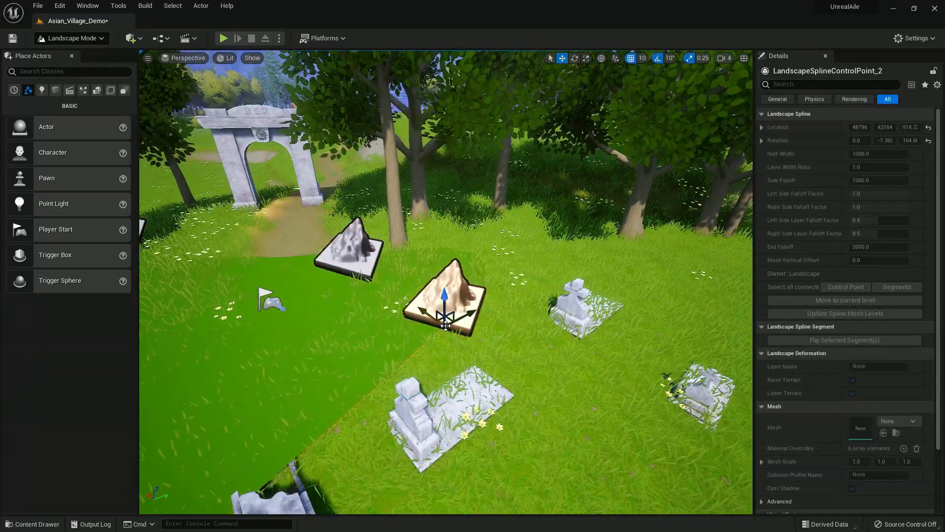
{"action": "left_click", "coordinate": [547, 242]}
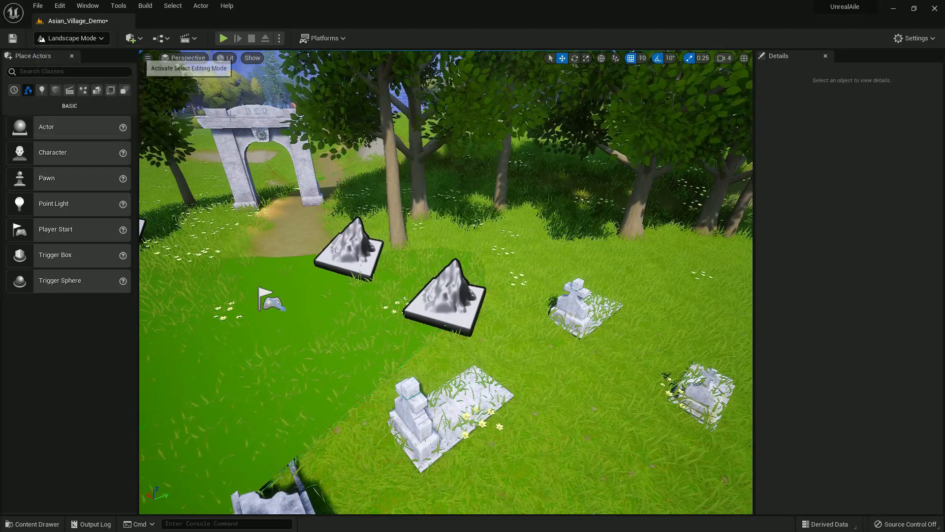
{"action": "key", "text": "shift+1"}
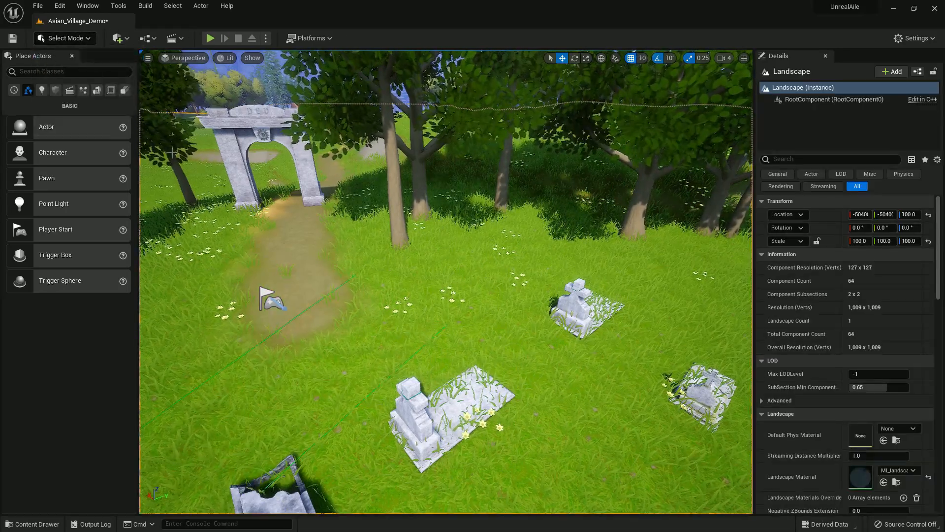
{"action": "key", "text": "shift+2"}
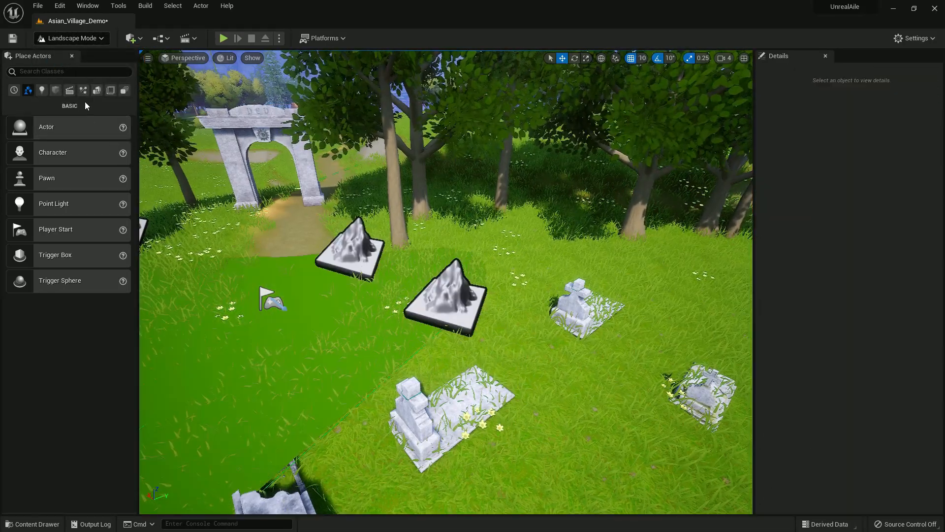
Select all segments connected to the new landscape spline and add one spline mesh entry to them.
{"action": "left_click", "coordinate": [445, 298]}
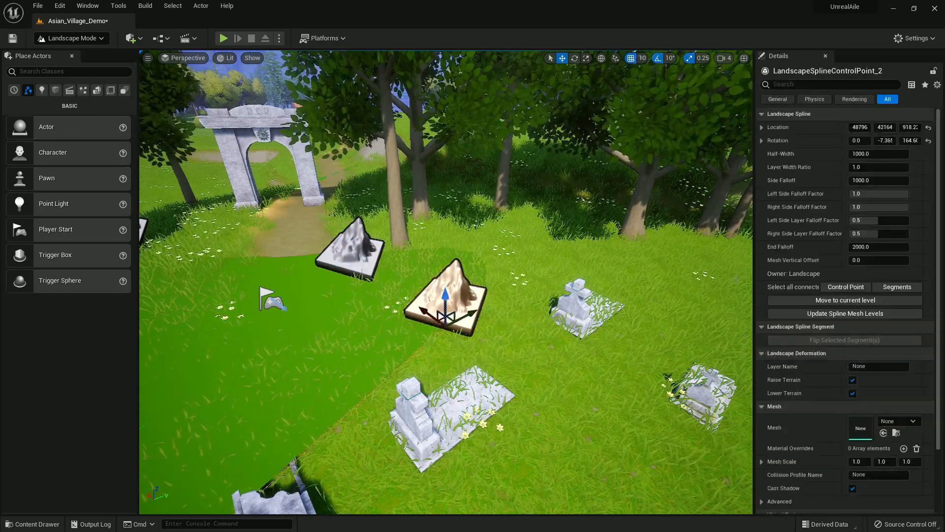
{"action": "left_click", "coordinate": [918, 287]}
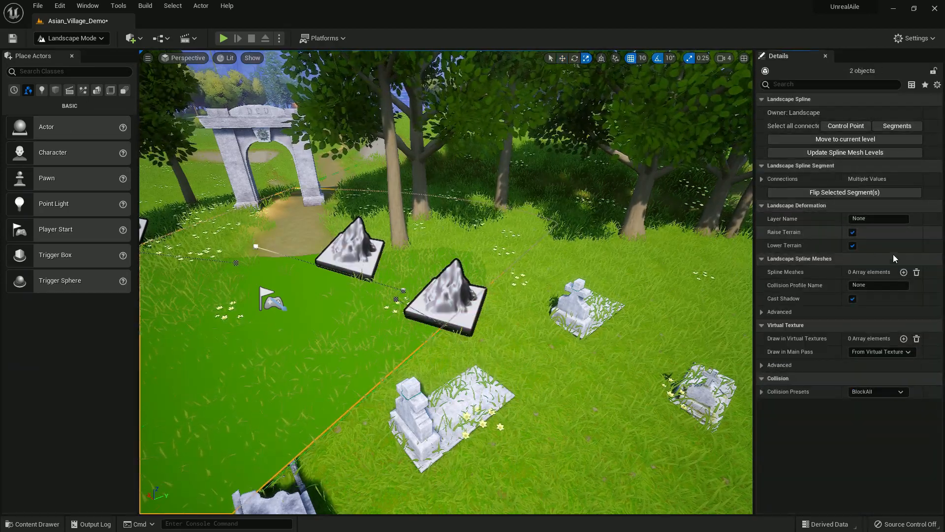
{"action": "left_click", "coordinate": [904, 273]}
{"action": "left_click", "coordinate": [770, 286]}
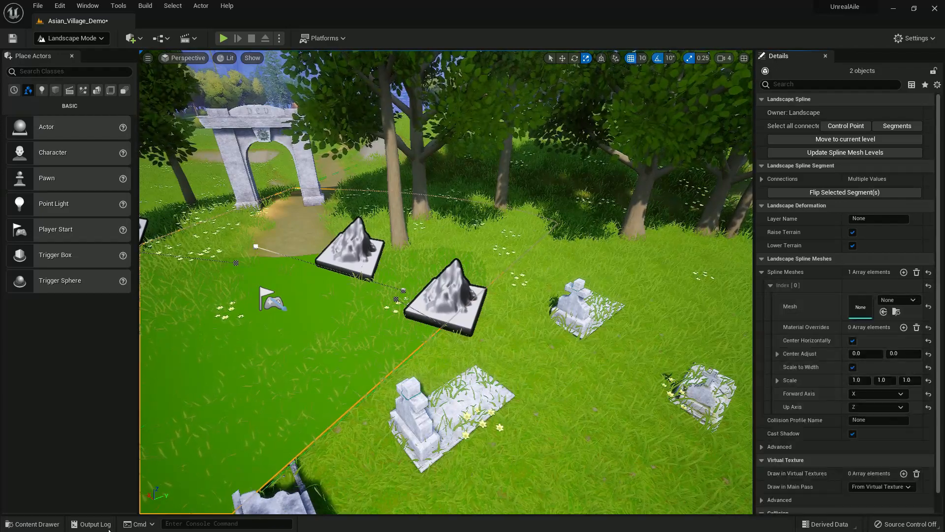
{"action": "key", "text": "Escape"}
{"action": "left_click", "coordinate": [32, 523]}
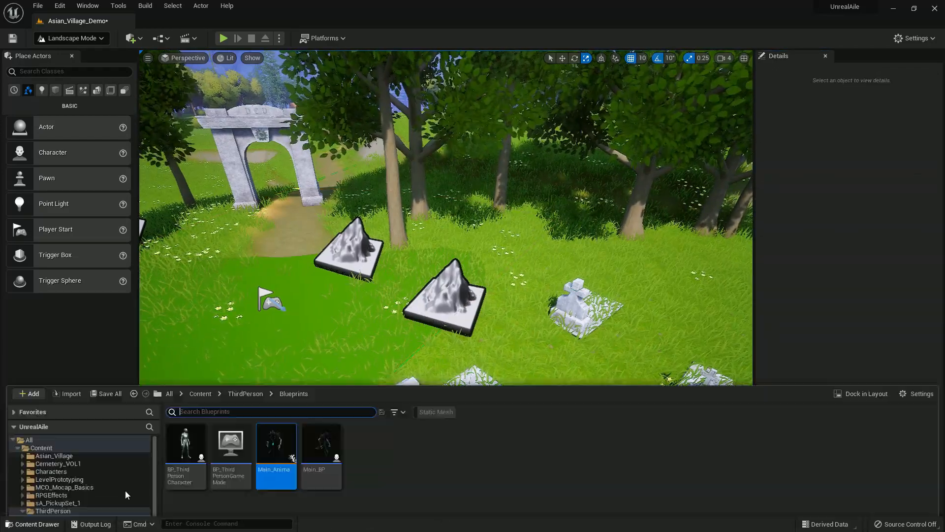
{"action": "left_click", "coordinate": [444, 301]}
{"action": "left_click", "coordinate": [902, 287]}
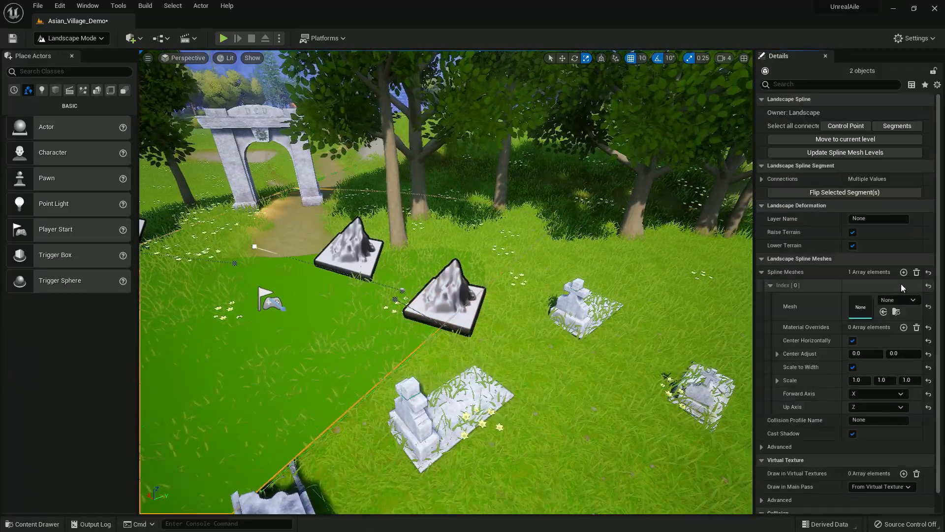
Assign SM_Gravestone_01a from Cemetery_VOL1/Meshes as the spline segments' mesh.
{"action": "left_click", "coordinate": [33, 523]}
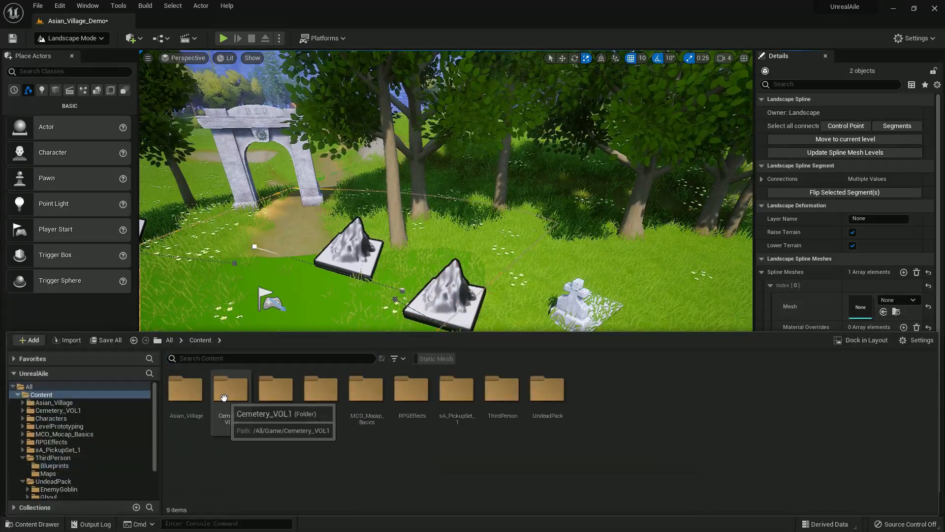
{"action": "double_click", "coordinate": [276, 389]}
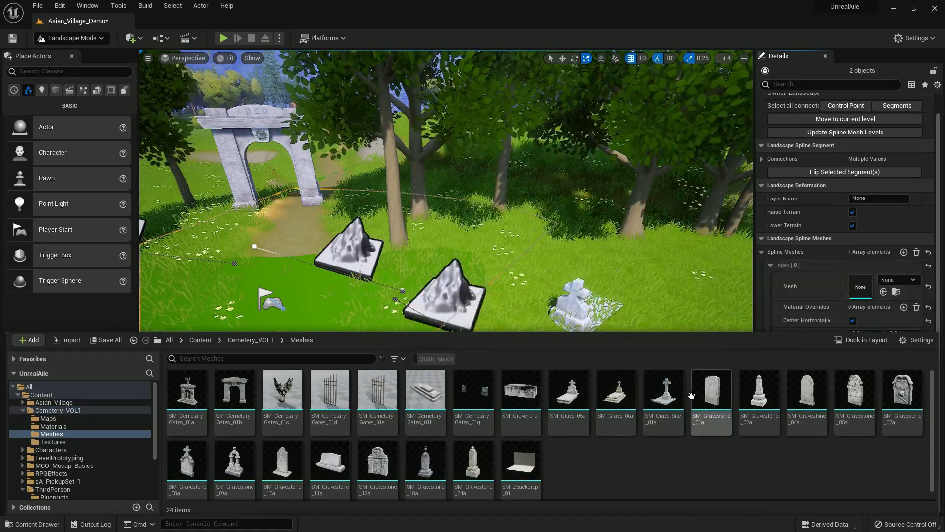
{"action": "left_click_drag", "start_coordinate": [709, 391], "coordinate": [866, 290]}
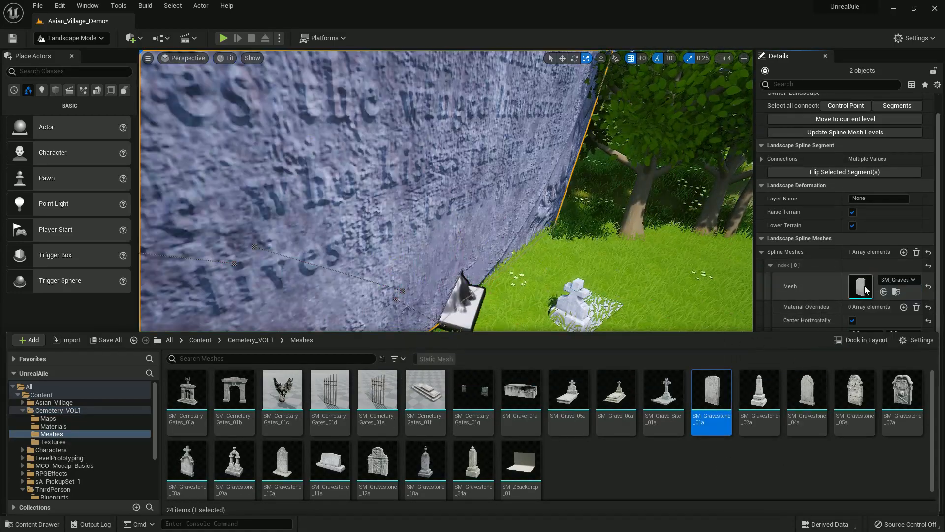
Try forward axis Y and back to X for the spline's gravestone mesh, and set its up axis to X.
{"action": "right_click_drag", "start_coordinate": [446, 197], "coordinate": [473, 213]}
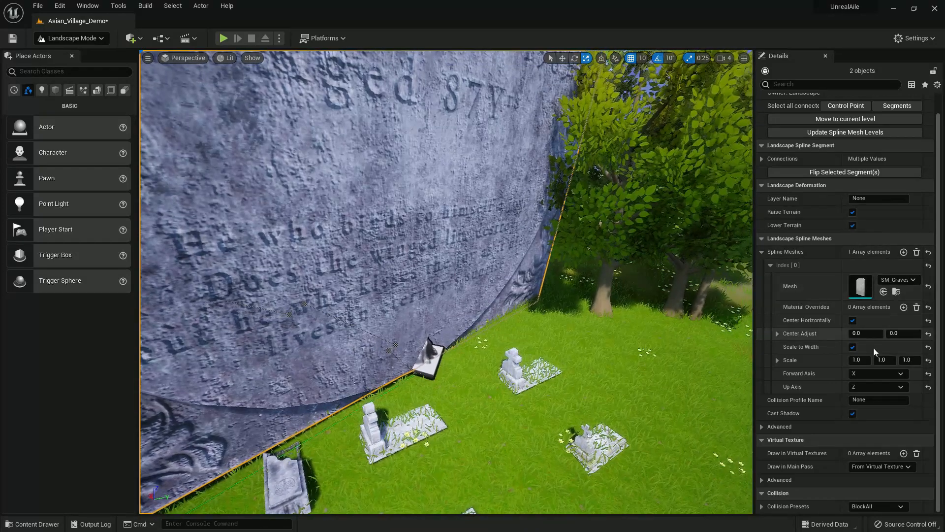
{"action": "left_click", "coordinate": [874, 374]}
{"action": "left_click", "coordinate": [863, 395]}
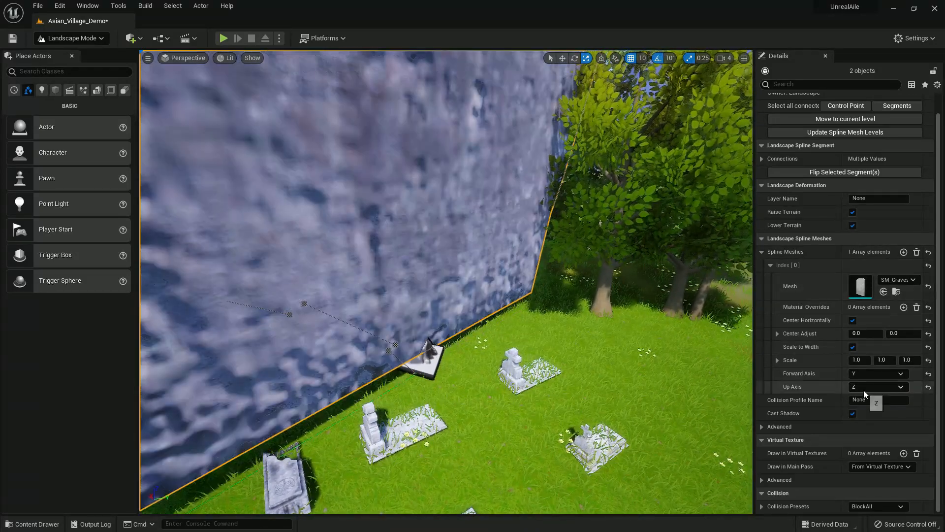
{"action": "left_click", "coordinate": [864, 374]}
{"action": "left_click", "coordinate": [862, 403]}
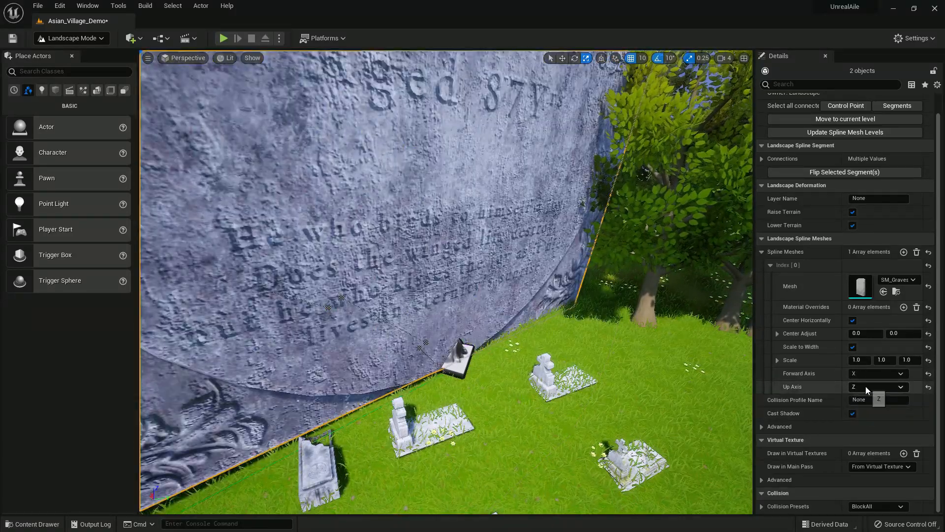
{"action": "left_click", "coordinate": [865, 386]}
{"action": "left_click", "coordinate": [862, 400]}
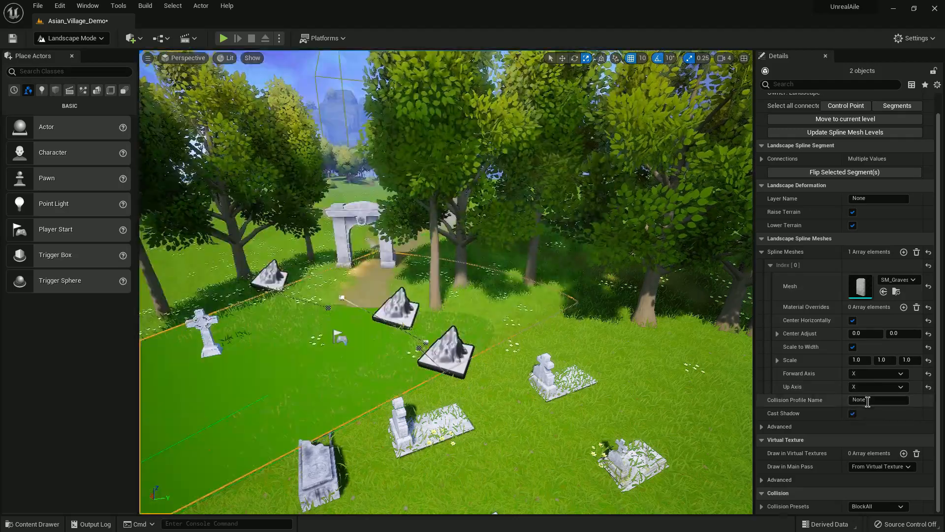
Delete the landscape spline's segments and control points from the cemetery.
{"action": "right_click_drag", "start_coordinate": [504, 277], "coordinate": [418, 277]}
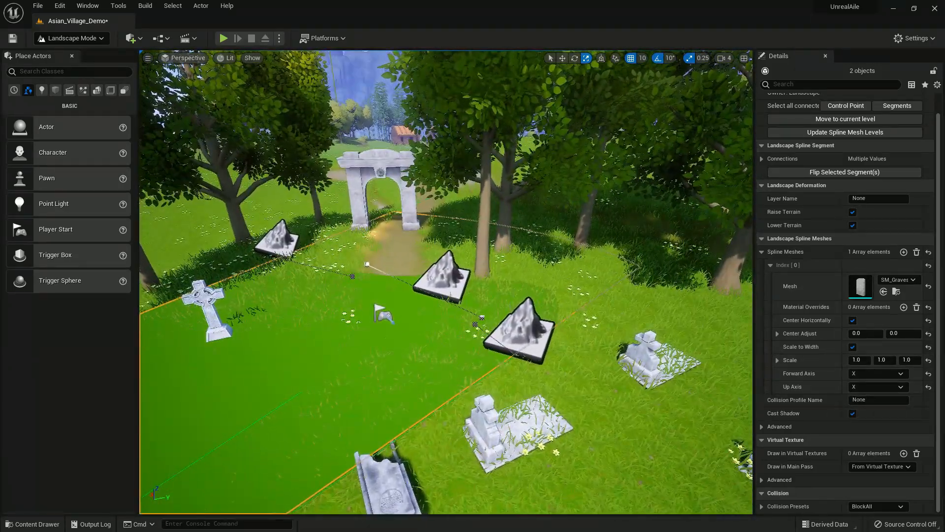
{"action": "key", "text": "Delete"}
{"action": "left_click", "coordinate": [288, 242]}
{"action": "key", "text": "Delete"}
{"action": "right_click_drag", "start_coordinate": [409, 261], "coordinate": [305, 231]}
{"action": "key", "text": "w"}
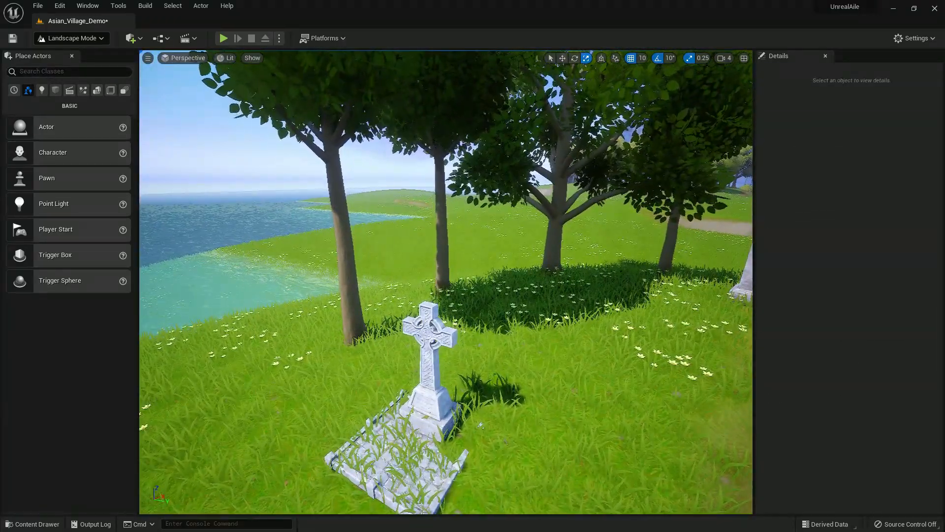
Try SM_Gravestone_11a scaled to 1.0, 3.5, 3.5 as a wall beside the archway, and delete it.
{"action": "left_click", "coordinate": [59, 53]}
{"action": "right_click_drag", "start_coordinate": [315, 266], "coordinate": [522, 256]}
{"action": "left_click", "coordinate": [40, 523]}
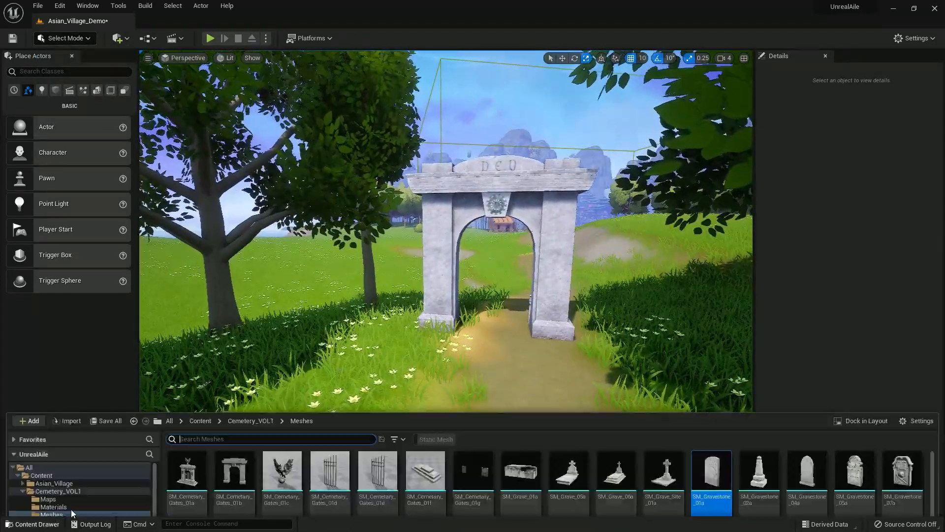
{"action": "left_click_drag", "start_coordinate": [359, 315], "coordinate": [363, 356]}
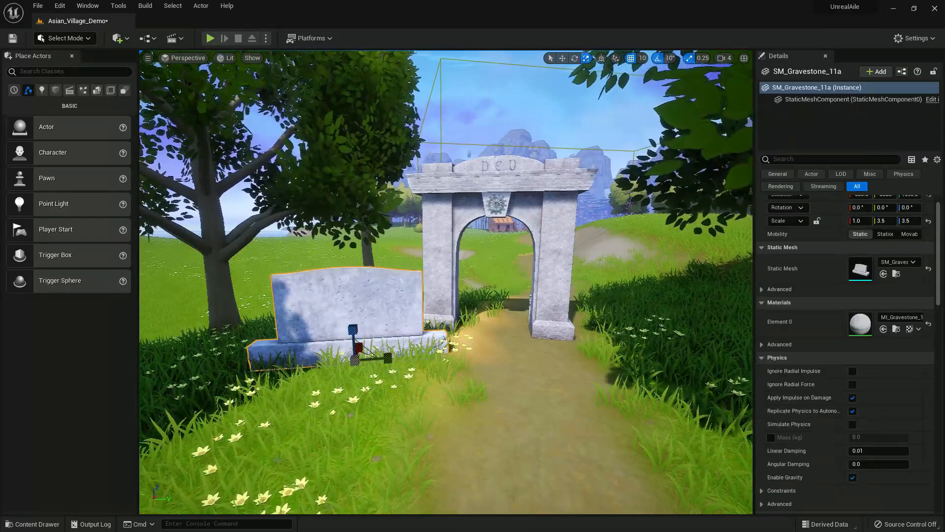
{"action": "key", "text": "Delete"}
Search the whole Content folder for "wall" and limit the results to static meshes.
{"action": "left_click", "coordinate": [40, 524]}
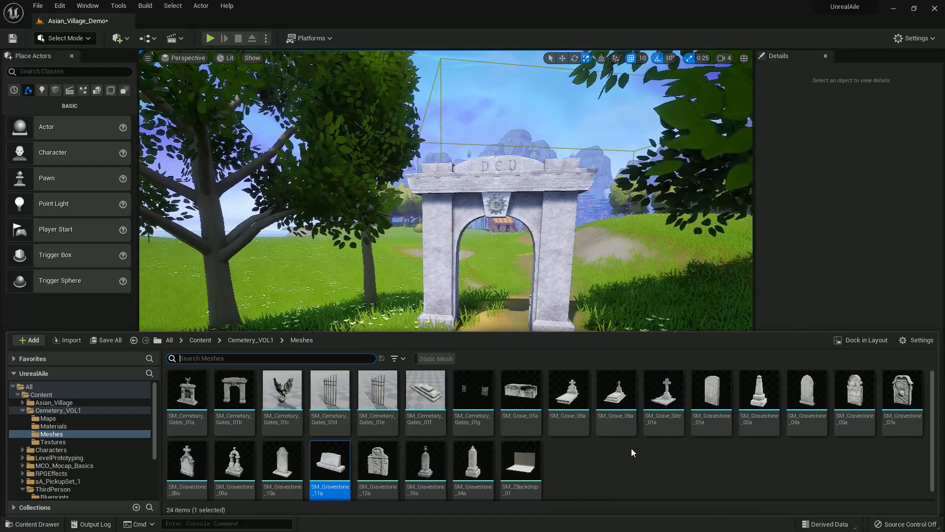
{"action": "left_click", "coordinate": [201, 340]}
{"action": "left_click", "coordinate": [201, 358]}
{"action": "type", "text": "wal"}
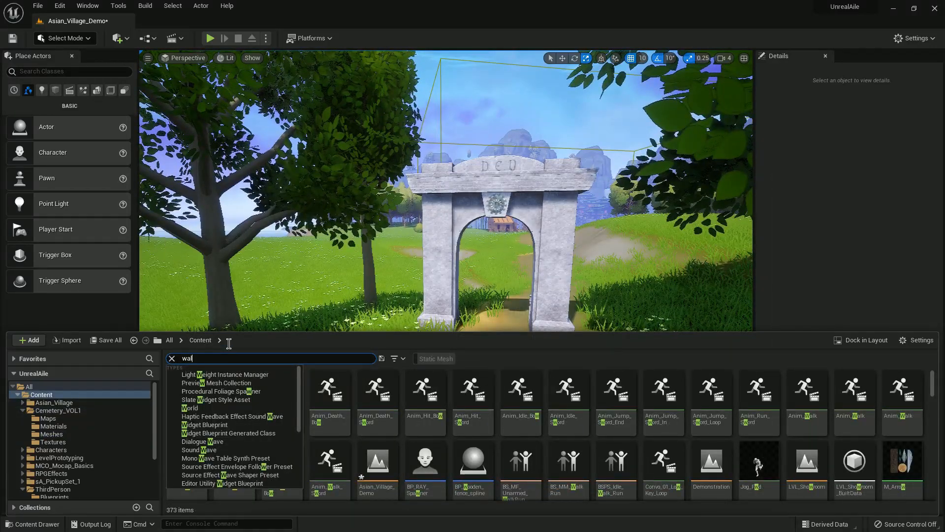
{"action": "type", "text": "l"}
{"action": "left_click", "coordinate": [422, 360]}
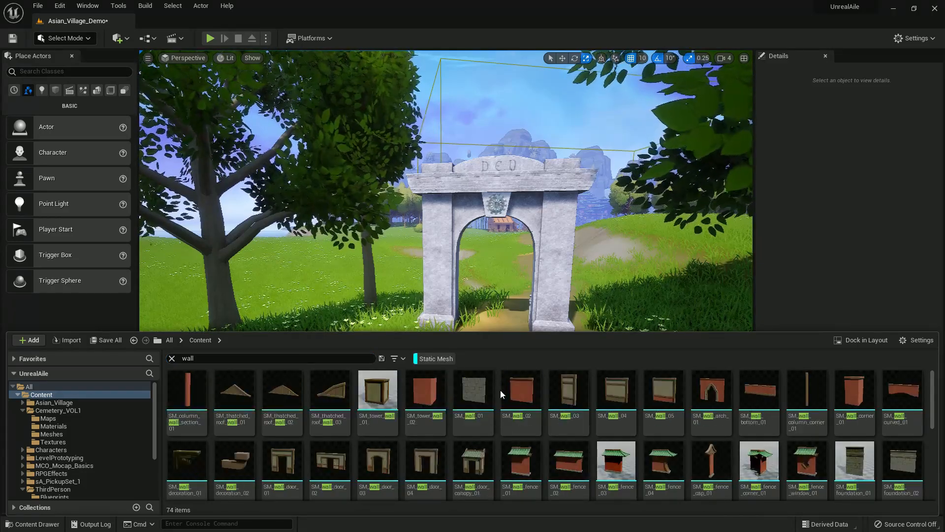
Place an SM_wall_panel mesh on the grass beside the archway and rotate it to about 70° around the vertical axis.
{"action": "scroll", "coordinate": [498, 384], "scroll_direction": "down", "scroll_amount": 5}
{"action": "scroll", "coordinate": [512, 426], "scroll_direction": "up", "scroll_amount": 4}
{"action": "left_click_drag", "start_coordinate": [720, 487], "coordinate": [348, 368]}
{"action": "right_click_drag", "start_coordinate": [349, 368], "coordinate": [305, 365]}
{"action": "key", "text": "e"}
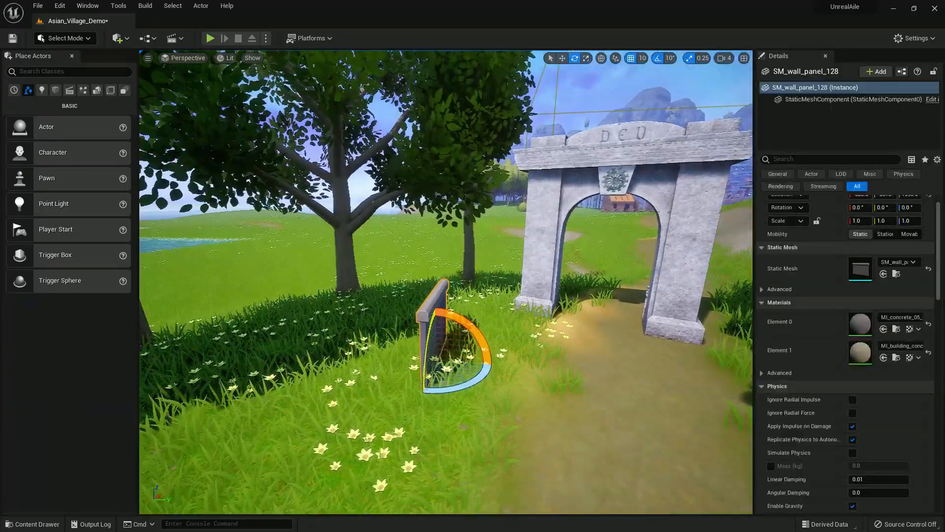
{"action": "left_click_drag", "start_coordinate": [492, 355], "coordinate": [497, 357]}
{"action": "right_click_drag", "start_coordinate": [497, 356], "coordinate": [384, 374]}
Move the wall panel against the archway's pillar and scale its height to 1.25.
{"action": "key", "text": "w"}
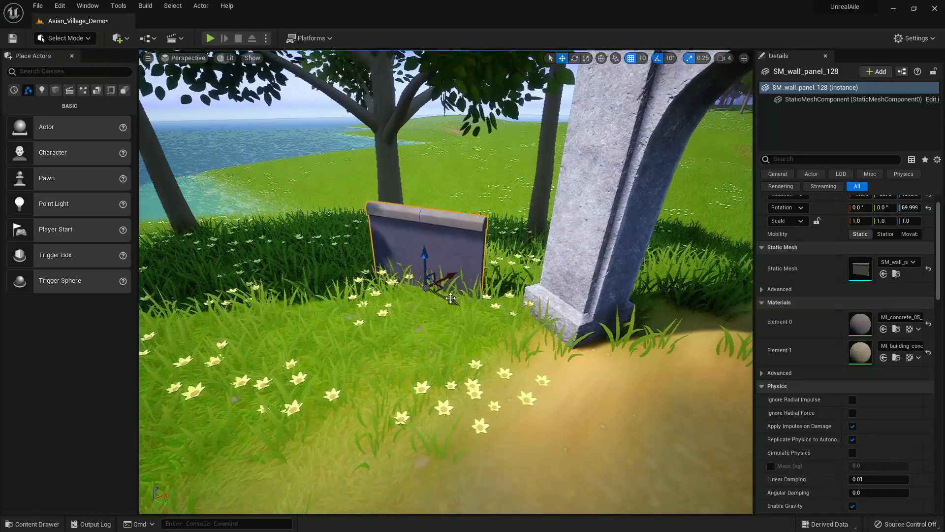
{"action": "left_click_drag", "start_coordinate": [488, 312], "coordinate": [508, 322]}
{"action": "right_click_drag", "start_coordinate": [483, 332], "coordinate": [408, 332]}
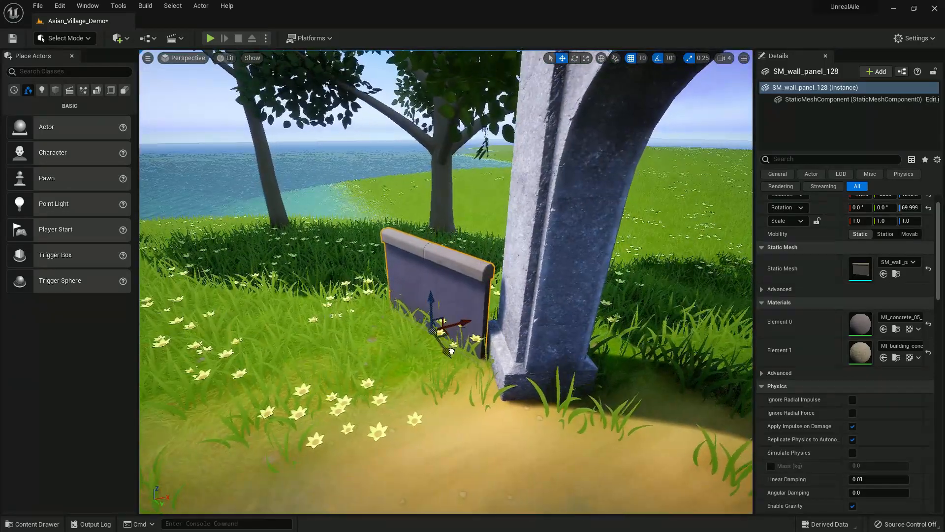
{"action": "left_click_drag", "start_coordinate": [449, 336], "coordinate": [430, 295]}
{"action": "key", "text": "r"}
{"action": "scroll", "coordinate": [430, 305], "scroll_direction": "down", "scroll_amount": 3}
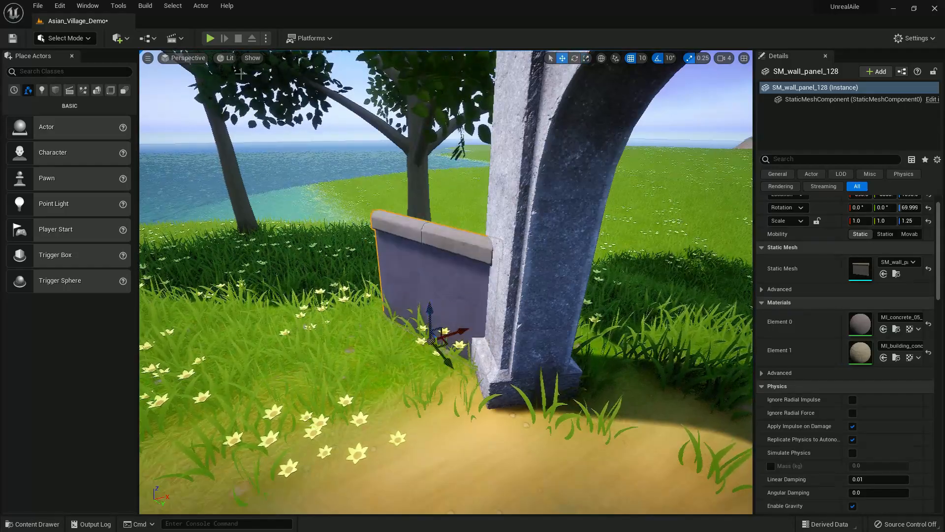
Play the level, run and jump the Lich beside the wall panel to judge its size, and stop playing.
{"action": "left_click", "coordinate": [210, 38]}
{"action": "key", "text": "w"}
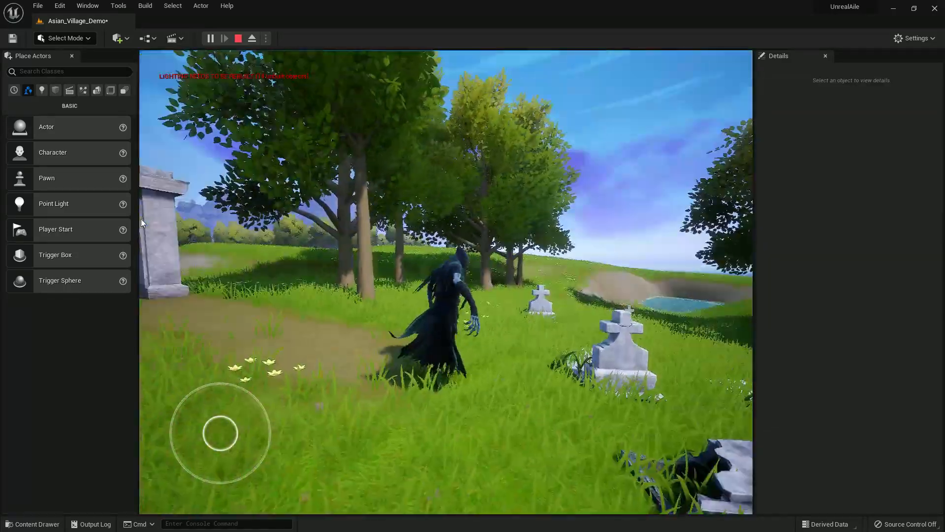
{"action": "key", "text": "w"}
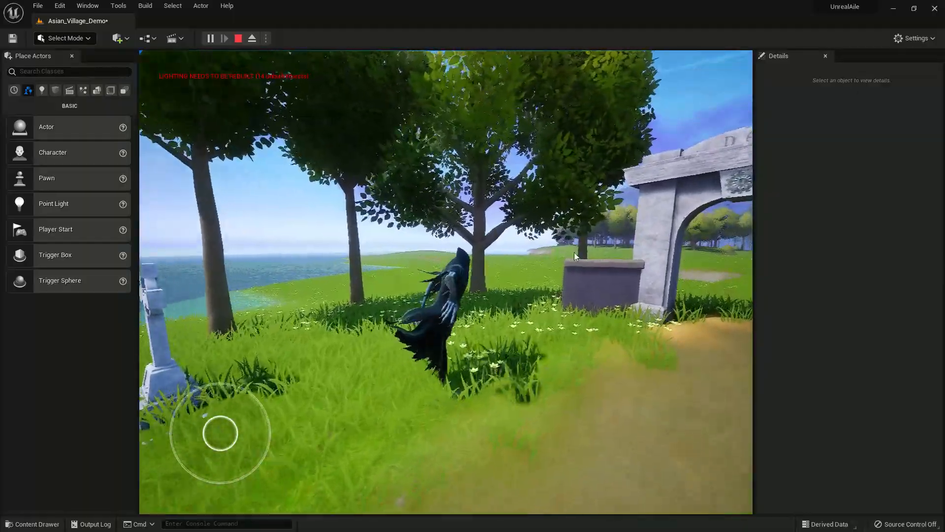
{"action": "left_click_drag", "start_coordinate": [567, 251], "coordinate": [665, 291]}
{"action": "key", "text": "space"}
{"action": "key", "text": "space"}
{"action": "key", "text": "space"}
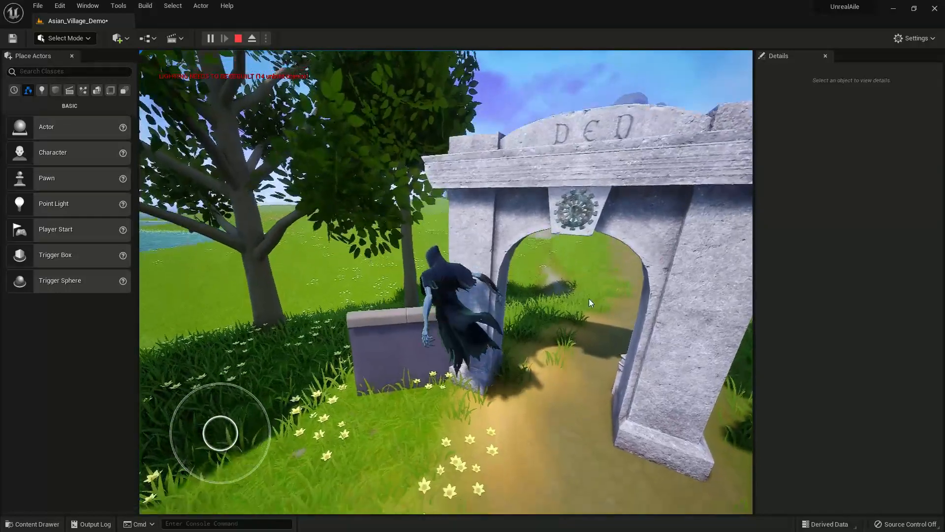
{"action": "key", "text": "Escape"}
Scale the wall panel to 2.0, 1.0, 1.75 and move it outward so it ends at the archway's pillar.
{"action": "left_click", "coordinate": [403, 379]}
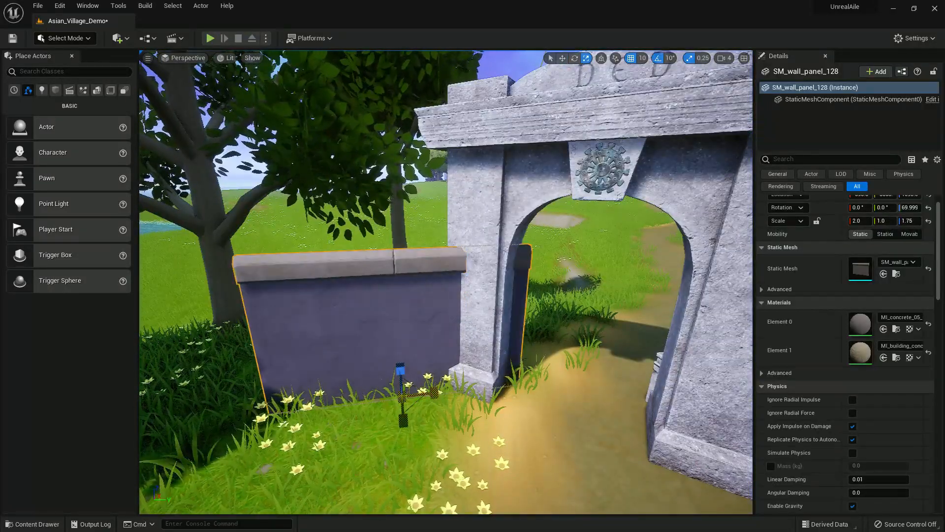
{"action": "key", "text": "w"}
{"action": "left_click_drag", "start_coordinate": [436, 399], "coordinate": [342, 376]}
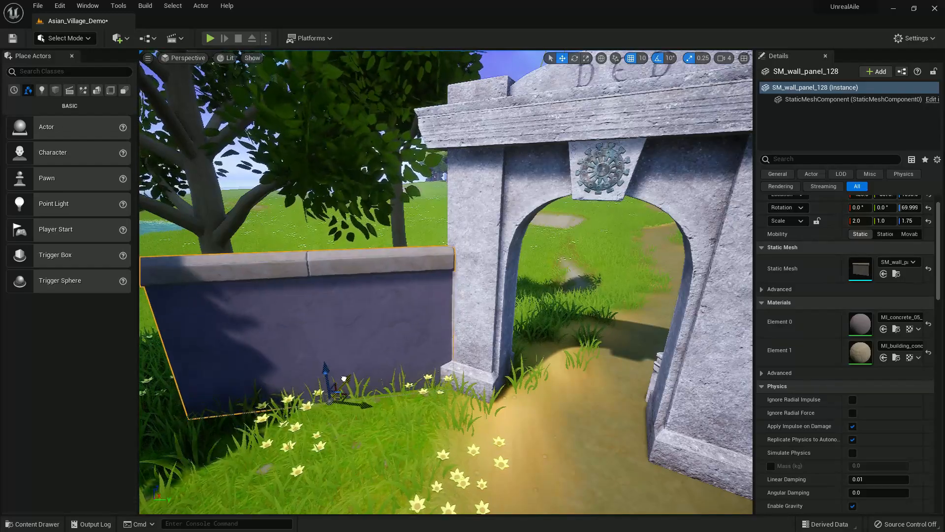
Duplicate the wall panel to continue the wall away from the archway and rotate the copy to follow the cemetery's edge.
{"action": "left_click", "coordinate": [591, 320]}
{"action": "right_click_drag", "start_coordinate": [591, 319], "coordinate": [591, 320]}
{"action": "key", "text": "s"}
{"action": "left_click", "coordinate": [591, 319]}
{"action": "left_click_drag", "start_coordinate": [649, 351], "coordinate": [460, 327], "text": "alt"}
{"action": "key", "text": "e"}
{"action": "left_click_drag", "start_coordinate": [432, 363], "coordinate": [501, 383]}
{"action": "key", "text": "w"}
Add a third wall panel at the end of the wall by duplicating the second, and rotate it to about 30°.
{"action": "left_click", "coordinate": [562, 351]}
{"action": "right_click_drag", "start_coordinate": [561, 351], "coordinate": [537, 364]}
{"action": "key", "text": "w"}
{"action": "left_click", "coordinate": [562, 350]}
{"action": "left_click_drag", "start_coordinate": [562, 351], "coordinate": [369, 331], "text": "alt"}
{"action": "key", "text": "e"}
{"action": "left_click_drag", "start_coordinate": [331, 373], "coordinate": [323, 342]}
{"action": "scroll", "coordinate": [367, 318], "scroll_direction": "up", "scroll_amount": 2}
{"action": "key", "text": "w"}
{"action": "left_click", "coordinate": [405, 378]}
{"action": "right_click_drag", "start_coordinate": [405, 378], "coordinate": [486, 392]}
{"action": "left_click", "coordinate": [405, 378]}
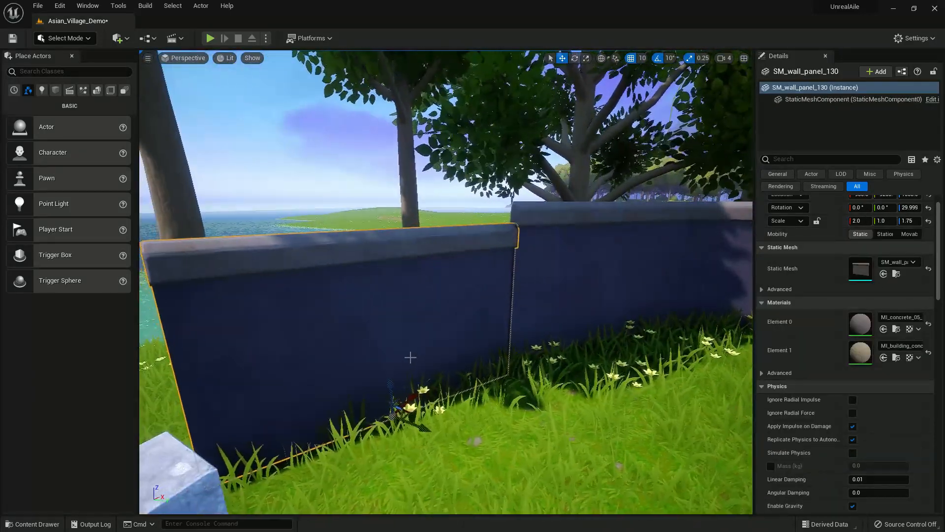
Set the third wall panel's vertical scale to 2.0 so its top meets the neighbouring panel.
{"action": "left_click_drag", "start_coordinate": [397, 400], "coordinate": [393, 380]}
{"action": "left_click", "coordinate": [501, 408]}
{"action": "left_click", "coordinate": [502, 374]}
{"action": "right_click_drag", "start_coordinate": [502, 374], "coordinate": [581, 275]}
{"action": "left_click", "coordinate": [501, 374]}
Clear the wall search and locate the archway's mesh in the Cemetery_VOL1 Meshes folder.
{"action": "left_click", "coordinate": [39, 525]}
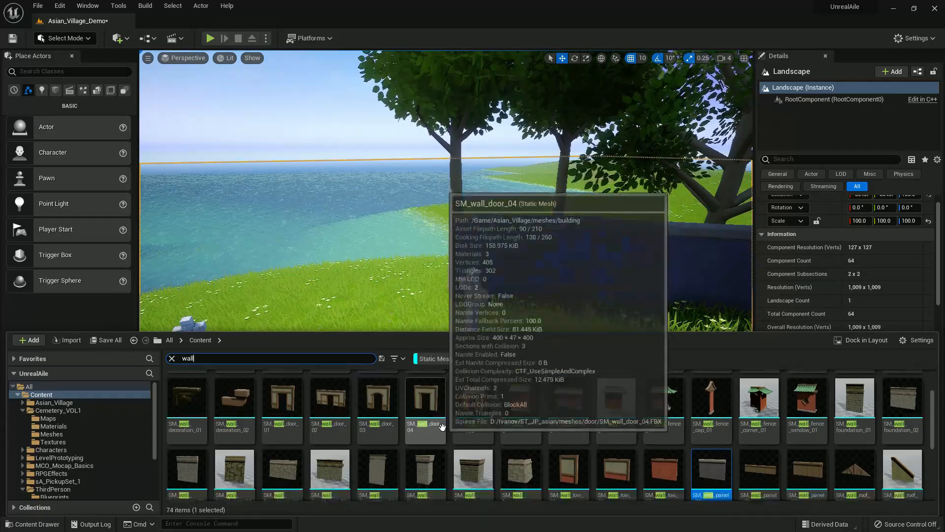
{"action": "scroll", "coordinate": [200, 369], "scroll_direction": "up", "scroll_amount": 2}
{"action": "left_click", "coordinate": [172, 358]}
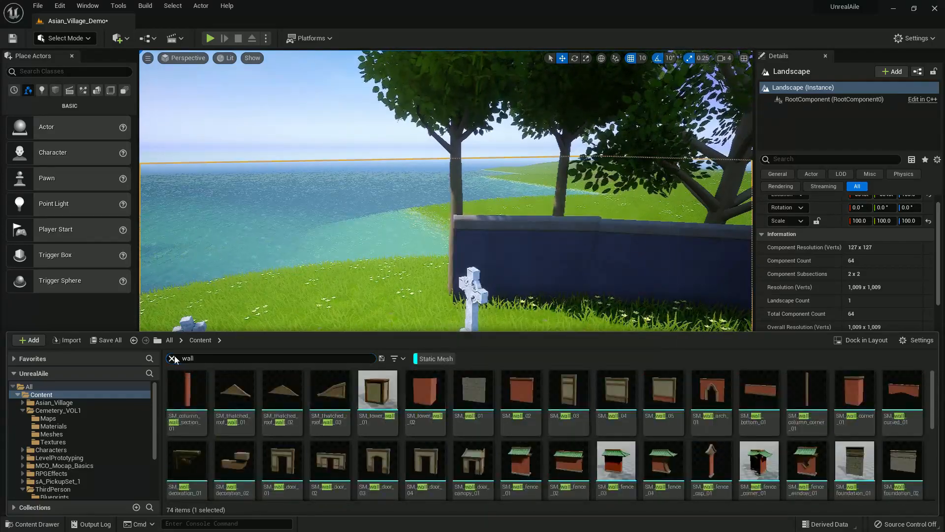
{"action": "left_click", "coordinate": [523, 257]}
{"action": "key", "text": "ctrl+b"}
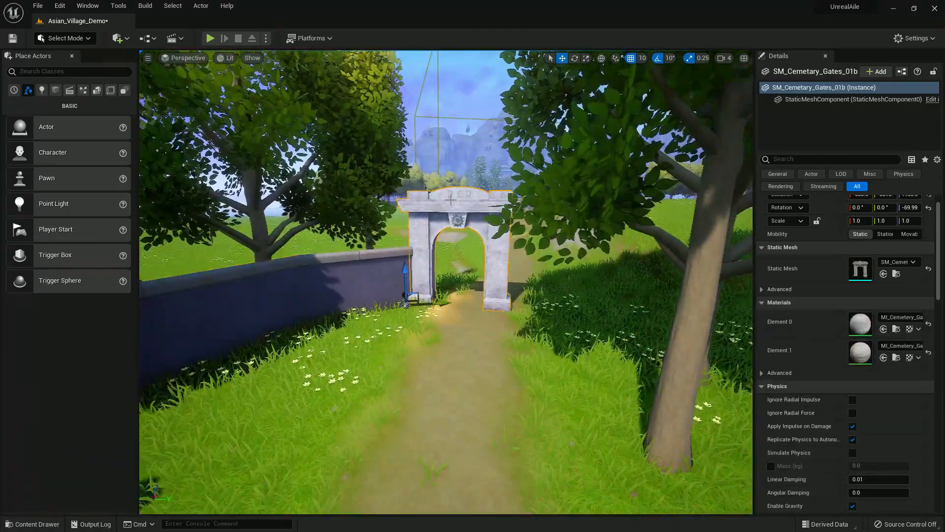
{"action": "key", "text": "ctrl+b"}
Place SM_Cemetary_Gates_01d behind the graves, scale it to 2.25, 1.0, 1.5, and duplicate it into a row of four fence panels.
{"action": "left_click_drag", "start_coordinate": [340, 397], "coordinate": [298, 428]}
{"action": "right_click_drag", "start_coordinate": [297, 428], "coordinate": [163, 424]}
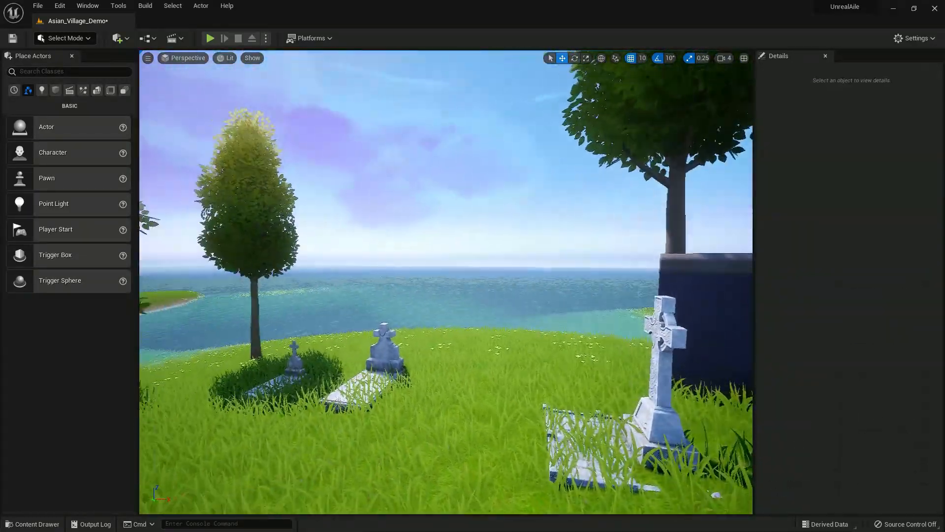
{"action": "right_click_drag", "start_coordinate": [379, 413], "coordinate": [380, 459]}
{"action": "left_click", "coordinate": [19, 523]}
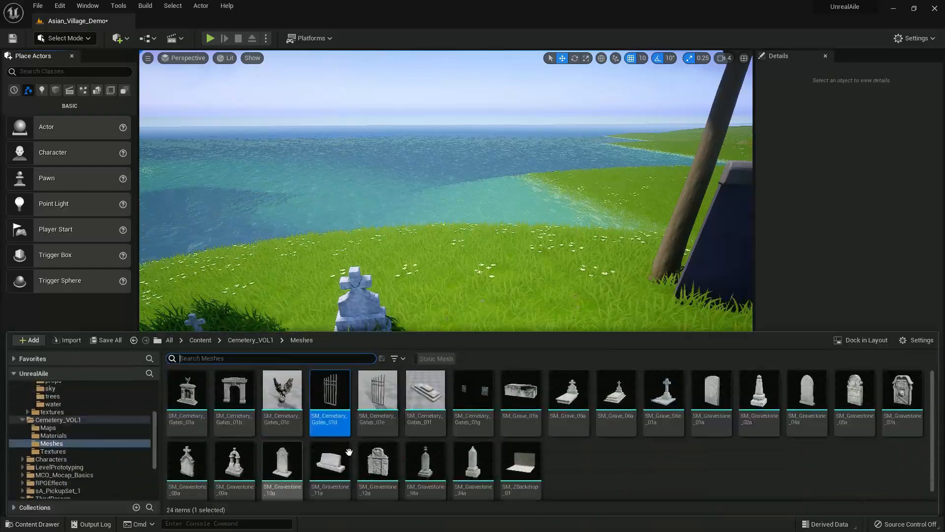
{"action": "left_click_drag", "start_coordinate": [330, 409], "coordinate": [264, 276]}
{"action": "left_click_drag", "start_coordinate": [321, 315], "coordinate": [429, 312]}
{"action": "key", "text": "w"}
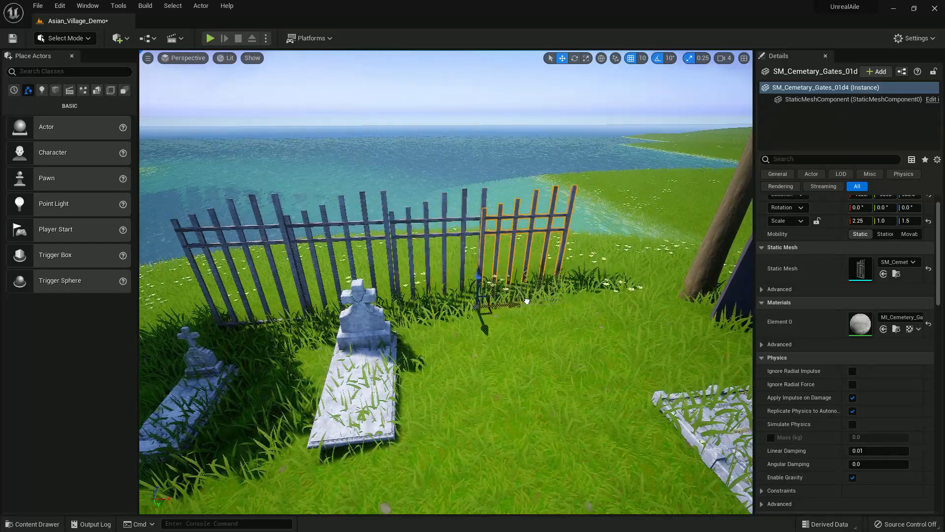
Group the four fence panels and increase their vertical scale to 2.0.
{"action": "left_click", "coordinate": [385, 222], "text": "ctrl"}
{"action": "left_click", "coordinate": [347, 223], "text": "ctrl"}
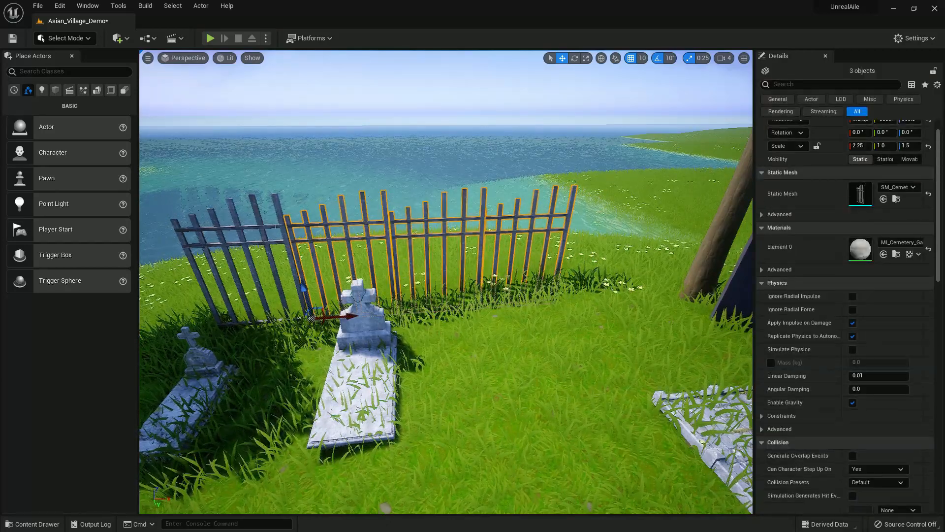
{"action": "left_click", "coordinate": [266, 228], "text": "ctrl"}
{"action": "key", "text": "ctrl+g"}
{"action": "right_click_drag", "start_coordinate": [389, 255], "coordinate": [412, 284]}
{"action": "left_click_drag", "start_coordinate": [412, 285], "coordinate": [438, 289]}
{"action": "right_click_drag", "start_coordinate": [438, 289], "coordinate": [470, 255]}
{"action": "key", "text": "s"}
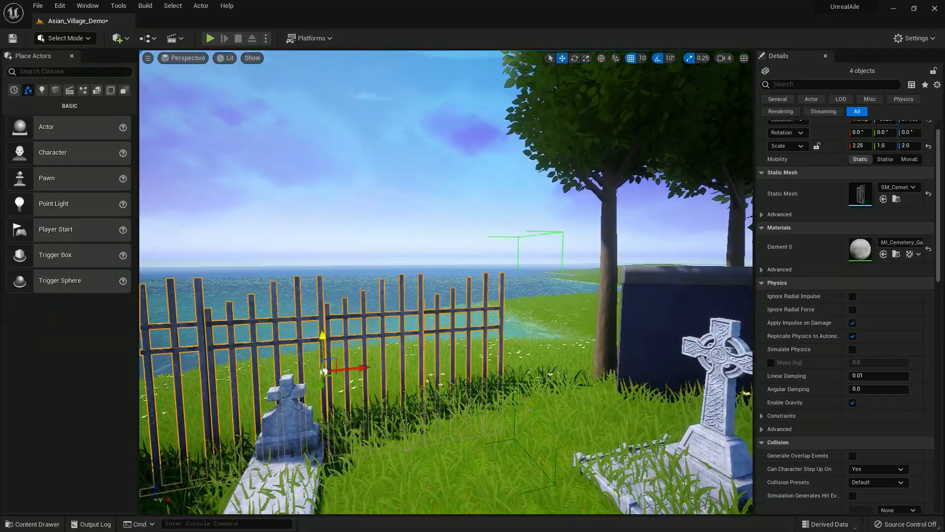
Move the fence group along the cemetery's edge and duplicate it to extend the fence towards the stone wall.
{"action": "key", "text": "a"}
{"action": "right_click_drag", "start_coordinate": [325, 323], "coordinate": [236, 347]}
{"action": "left_click_drag", "start_coordinate": [565, 331], "coordinate": [478, 333]}
{"action": "key", "text": "s"}
{"action": "mouse_move", "coordinate": [478, 332]}
{"action": "right_mouse_down"}
{"action": "mouse_move", "coordinate": [419, 335]}
{"action": "mouse_move", "coordinate": [483, 344]}
{"action": "right_mouse_up"}
{"action": "left_click_drag", "start_coordinate": [441, 291], "coordinate": [692, 295], "text": "alt"}
{"action": "left_click", "coordinate": [705, 300]}
{"action": "key", "text": "w"}
{"action": "right_click_drag", "start_coordinate": [689, 295], "coordinate": [748, 290]}
Rotate the third wall panel to about 80° and move it so it links the second panel to the fence.
{"action": "left_click", "coordinate": [542, 239]}
{"action": "key", "text": "w"}
{"action": "right_click_drag", "start_coordinate": [542, 239], "coordinate": [517, 241]}
{"action": "key", "text": "s"}
{"action": "key", "text": "e"}
{"action": "right_click_drag", "start_coordinate": [463, 348], "coordinate": [471, 349]}
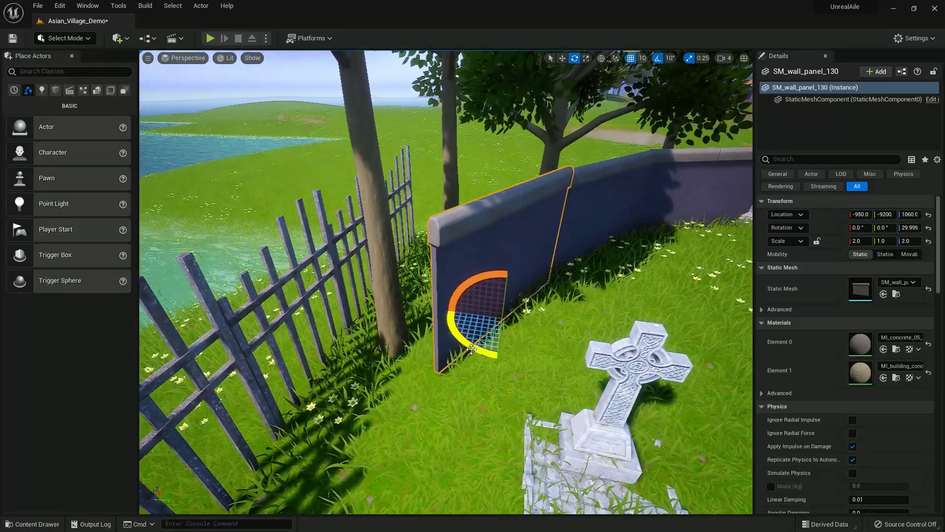
{"action": "left_click_drag", "start_coordinate": [471, 349], "coordinate": [443, 340]}
{"action": "key", "text": "w"}
{"action": "right_click_drag", "start_coordinate": [433, 326], "coordinate": [394, 291]}
{"action": "key", "text": "d"}
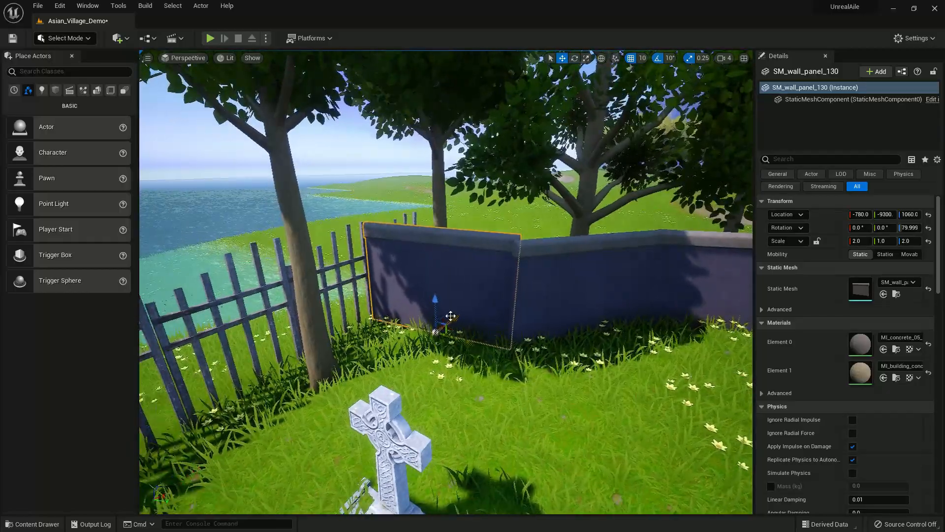
Duplicate the fence group past its far end and rotate the copy to -50°.
{"action": "left_click", "coordinate": [433, 374]}
{"action": "key", "text": "s"}
{"action": "right_click_drag", "start_coordinate": [434, 374], "coordinate": [457, 386]}
{"action": "key", "text": "w"}
{"action": "key", "text": "a"}
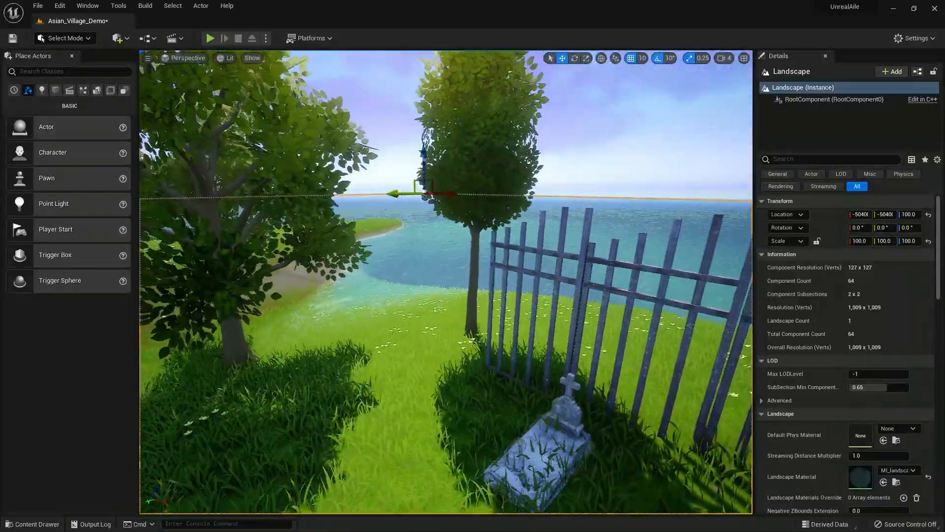
{"action": "left_click", "coordinate": [583, 261]}
{"action": "key", "text": "s"}
{"action": "right_click_drag", "start_coordinate": [583, 261], "coordinate": [492, 305]}
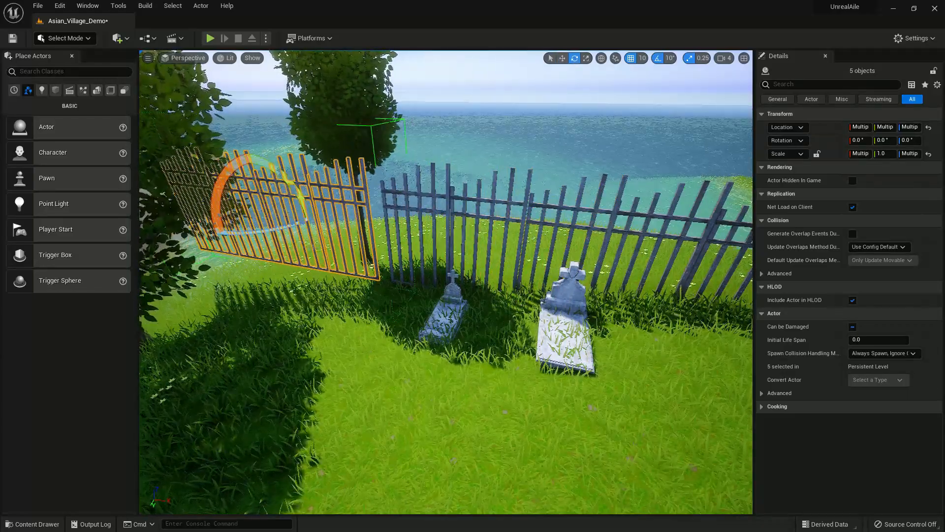
{"action": "right_click_drag", "start_coordinate": [493, 305], "coordinate": [423, 290]}
{"action": "key", "text": "w"}
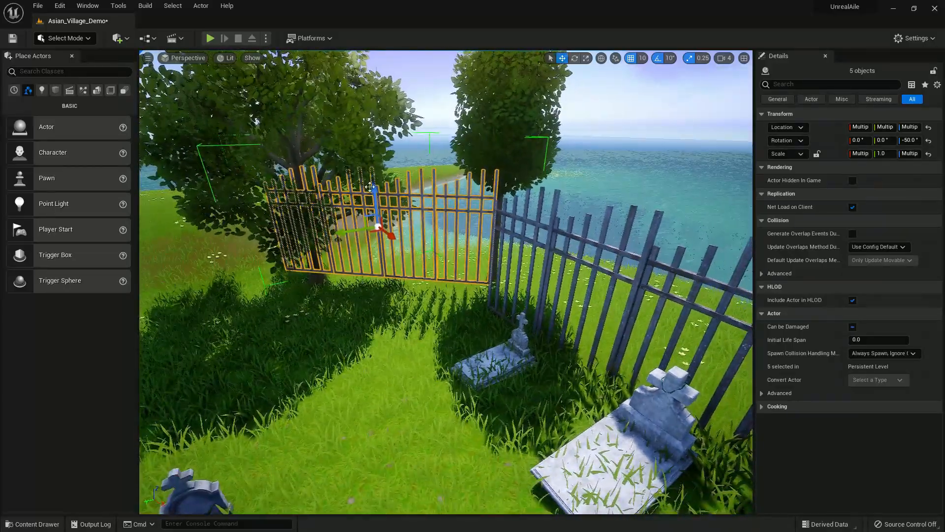
Set the fence copy's rotation to -40° and adjust its position against the end of the first fence.
{"action": "key", "text": "a"}
{"action": "right_click_drag", "start_coordinate": [381, 217], "coordinate": [345, 162]}
{"action": "left_click", "coordinate": [381, 217]}
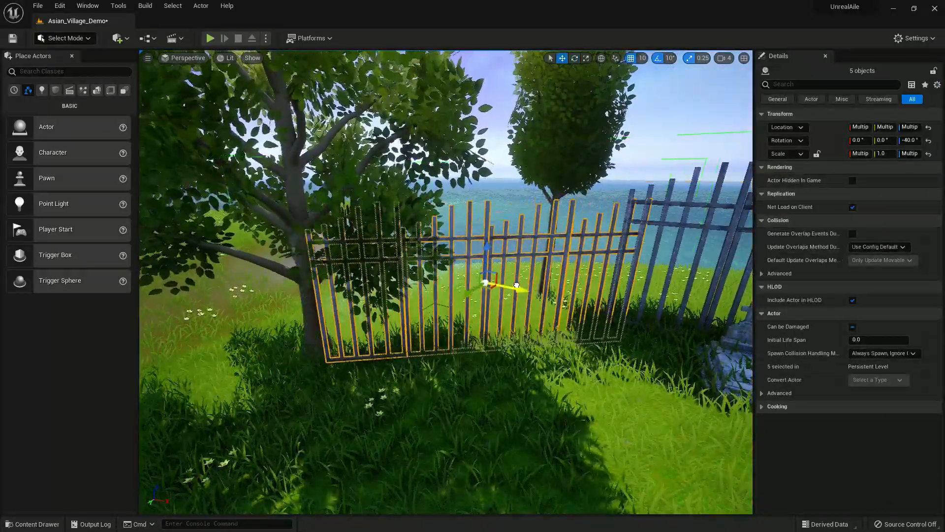
{"action": "left_click_drag", "start_coordinate": [504, 282], "coordinate": [511, 284]}
{"action": "key", "text": "w"}
{"action": "key", "text": "d"}
{"action": "right_click_drag", "start_coordinate": [512, 284], "coordinate": [451, 261]}
{"action": "key", "text": "w"}
{"action": "left_click_drag", "start_coordinate": [291, 302], "coordinate": [289, 258]}
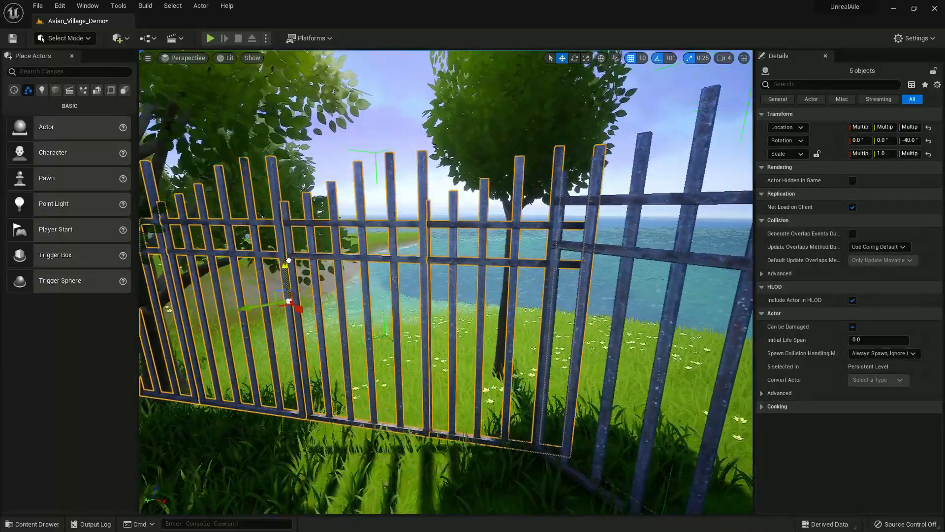
Undo the last fence adjustment and shift the copy sideways to meet the corner of the adjoining fence.
{"action": "left_click", "coordinate": [374, 276]}
{"action": "right_click_drag", "start_coordinate": [374, 276], "coordinate": [433, 276]}
{"action": "key", "text": "s"}
{"action": "key", "text": "ctrl+z"}
{"action": "mouse_move", "coordinate": [364, 241]}
{"action": "right_mouse_down"}
{"action": "mouse_move", "coordinate": [355, 241]}
{"action": "mouse_move", "coordinate": [345, 276]}
{"action": "mouse_move", "coordinate": [364, 240]}
{"action": "right_mouse_up"}
{"action": "key", "text": "s"}
{"action": "left_click_drag", "start_coordinate": [345, 298], "coordinate": [369, 300]}
{"action": "right_click_drag", "start_coordinate": [369, 300], "coordinate": [295, 296]}
{"action": "key", "text": "w"}
Duplicate the angled fence group past its free end near the tree and rotate the copy to follow the cemetery's edge.
{"action": "left_click", "coordinate": [584, 403]}
{"action": "key", "text": "s"}
{"action": "right_click_drag", "start_coordinate": [585, 404], "coordinate": [496, 238]}
{"action": "key", "text": "w"}
{"action": "left_click", "coordinate": [497, 237]}
{"action": "left_click", "coordinate": [487, 237]}
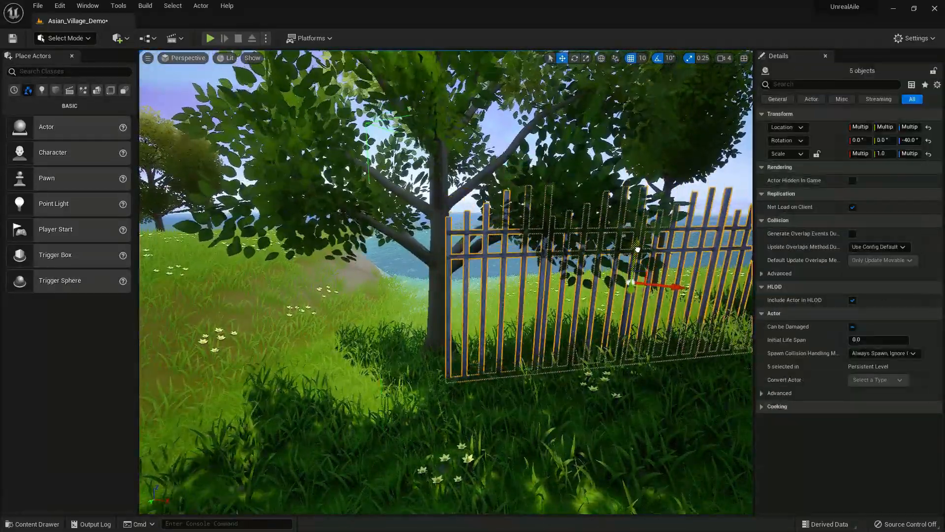
{"action": "right_click_drag", "start_coordinate": [654, 264], "coordinate": [576, 262]}
{"action": "left_click", "coordinate": [654, 264]}
{"action": "key", "text": "d"}
{"action": "left_click", "coordinate": [650, 304]}
{"action": "right_click_drag", "start_coordinate": [650, 304], "coordinate": [551, 345]}
{"action": "left_click_drag", "start_coordinate": [674, 289], "coordinate": [419, 277], "text": "alt"}
{"action": "key", "text": "e"}
{"action": "left_click_drag", "start_coordinate": [462, 300], "coordinate": [515, 295]}
{"action": "right_click_drag", "start_coordinate": [515, 294], "coordinate": [640, 335]}
{"action": "key", "text": "a"}
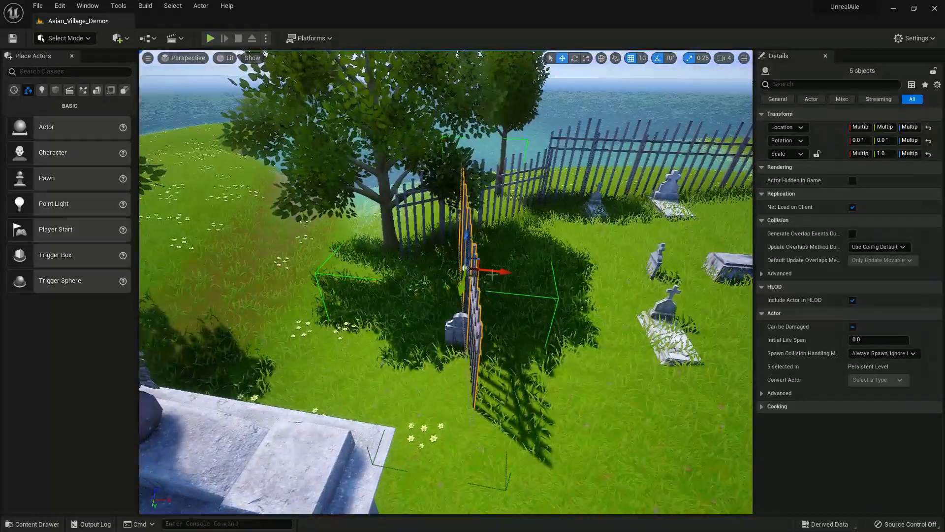
Move the new fence copy so it continues from the end of the previous fence section.
{"action": "left_click_drag", "start_coordinate": [399, 269], "coordinate": [397, 271]}
{"action": "key", "text": "w"}
{"action": "right_click_drag", "start_coordinate": [398, 270], "coordinate": [305, 239]}
{"action": "left_click", "coordinate": [398, 269]}
{"action": "left_click", "coordinate": [506, 300]}
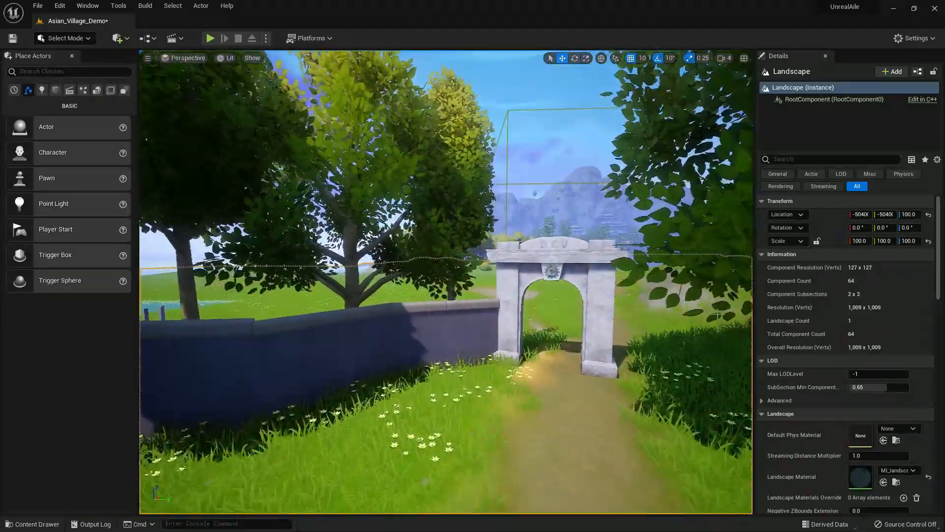
Continue the wall on the archway's other side with duplicated panels, rotating the first to about 110° and the last to about 190°.
{"action": "left_click", "coordinate": [320, 344]}
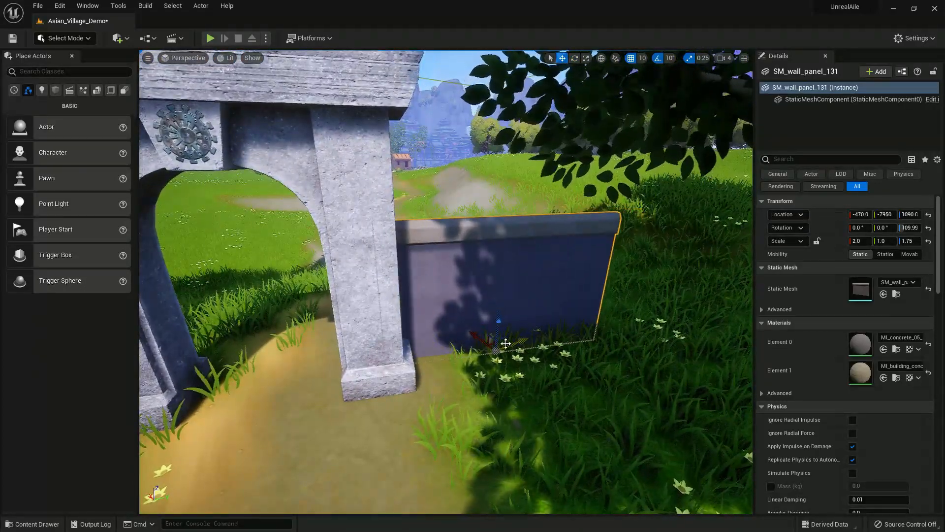
{"action": "left_click", "coordinate": [499, 360]}
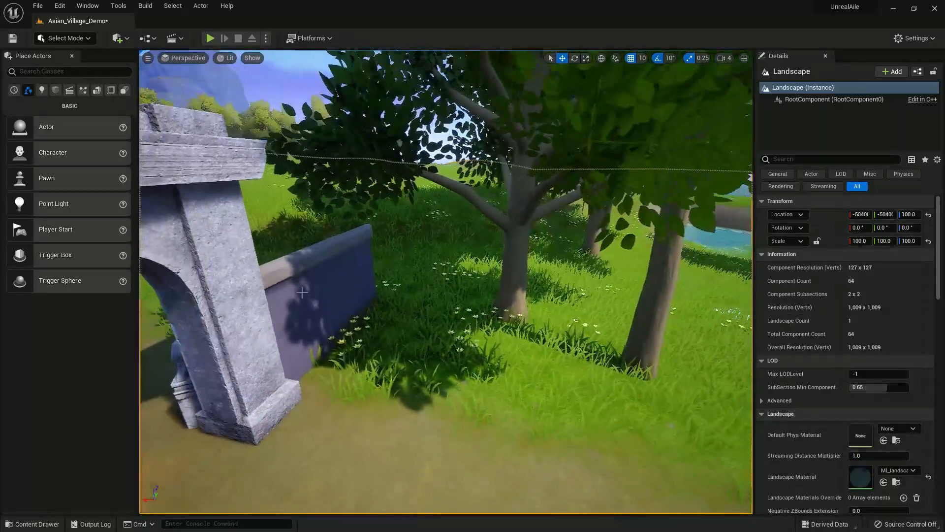
{"action": "left_click", "coordinate": [302, 292]}
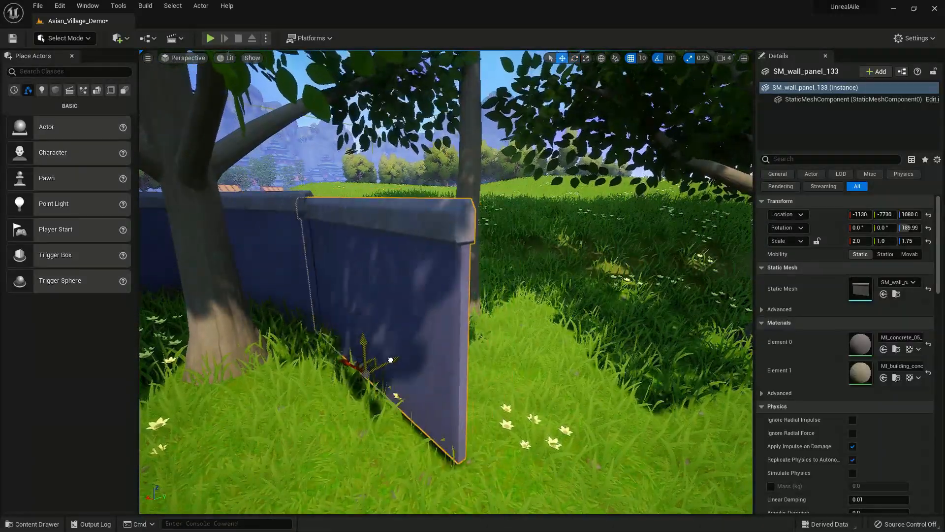
{"action": "left_click", "coordinate": [365, 357]}
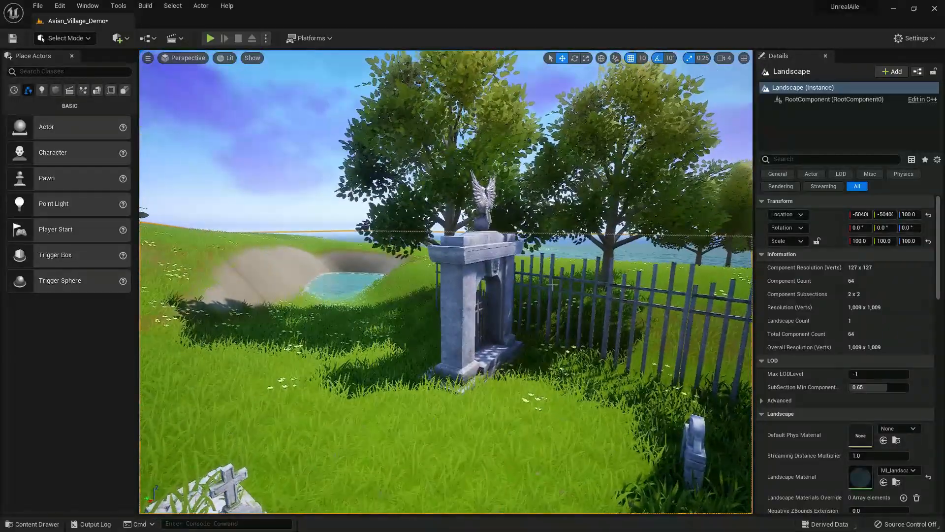
Add duplicated wall panels beside the winged mausoleum, rotated to about 180° and scaled to 2.0, 1.0, 2.75.
{"action": "left_click", "coordinate": [552, 285]}
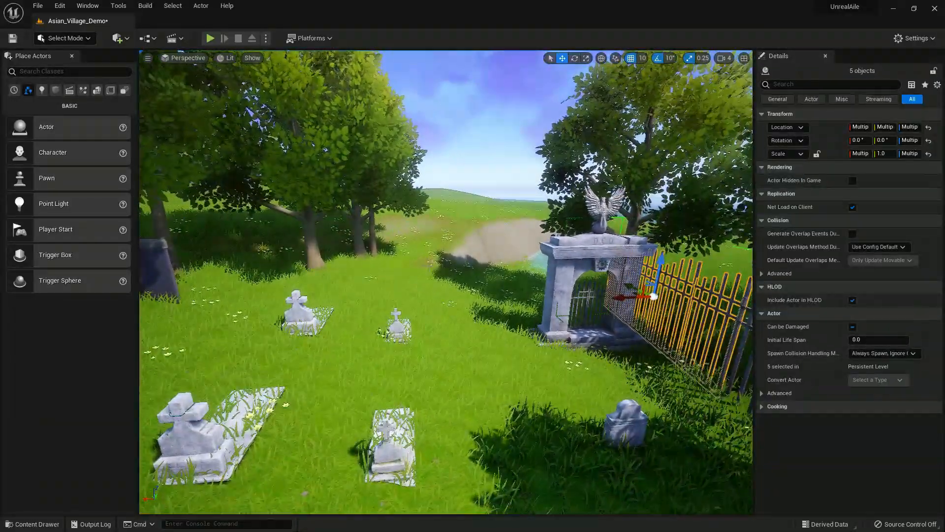
{"action": "left_click", "coordinate": [143, 268]}
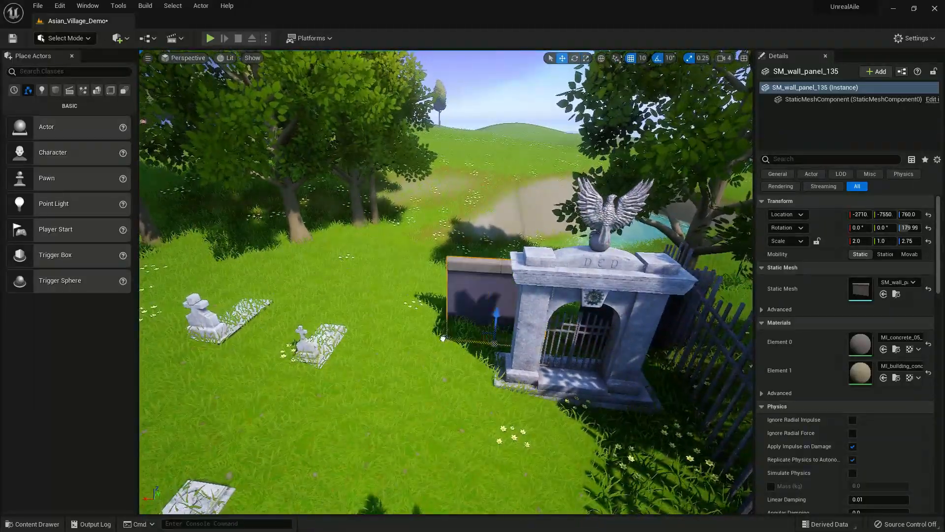
{"action": "left_click_drag", "start_coordinate": [443, 339], "coordinate": [640, 374], "text": "alt"}
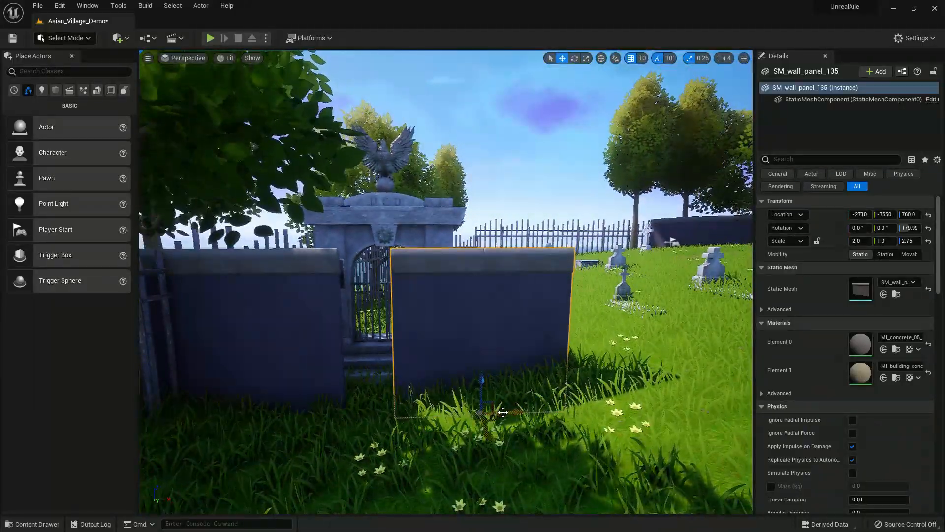
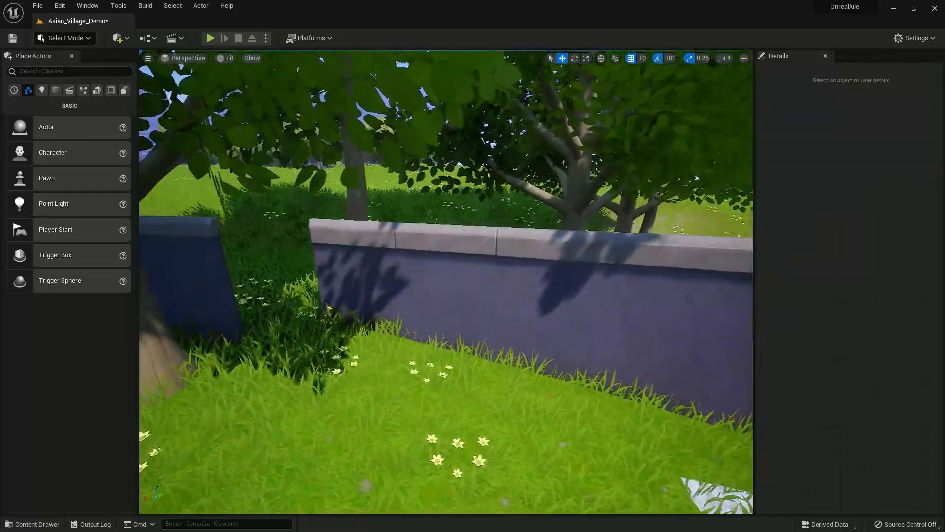
Place SM_Gravestone_05a in the gap between the two wall sections, rotated to 50° with a vertical scale of 2.0.
{"action": "mouse_move", "coordinate": [337, 308]}
{"action": "right_mouse_down"}
{"action": "mouse_move", "coordinate": [325, 300]}
{"action": "mouse_move", "coordinate": [338, 308]}
{"action": "right_mouse_up"}
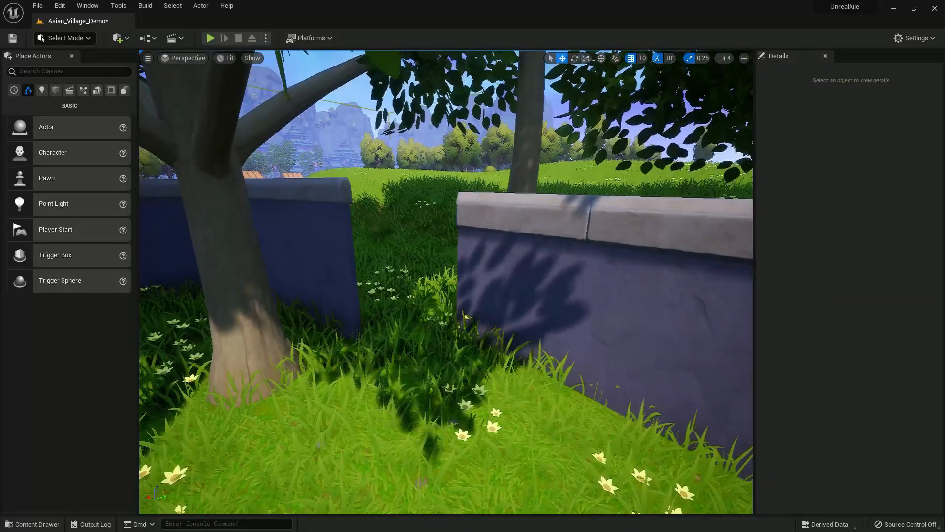
{"action": "left_click", "coordinate": [51, 523]}
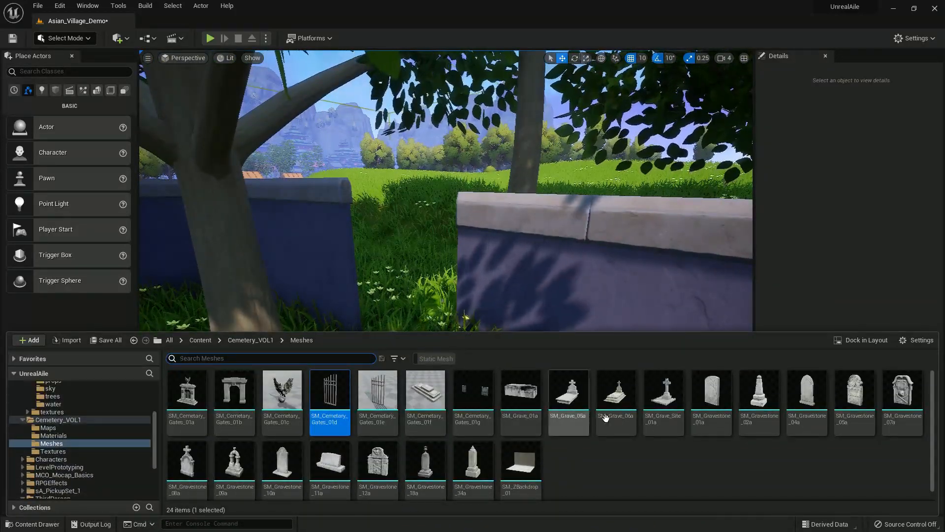
{"action": "left_click_drag", "start_coordinate": [855, 386], "coordinate": [386, 349]}
{"action": "right_click_drag", "start_coordinate": [446, 282], "coordinate": [345, 281]}
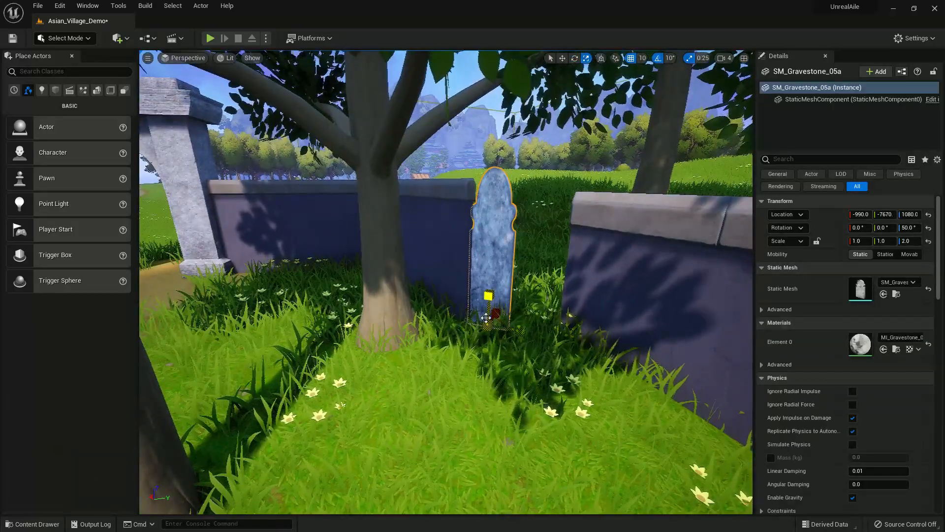
Move the gravestone to the middle of the wall gap and scale it to 9.25, 3.75, 2.75.
{"action": "left_click_drag", "start_coordinate": [511, 329], "coordinate": [566, 335]}
{"action": "left_click_drag", "start_coordinate": [499, 316], "coordinate": [516, 268]}
{"action": "key", "text": "w"}
{"action": "key", "text": "r"}
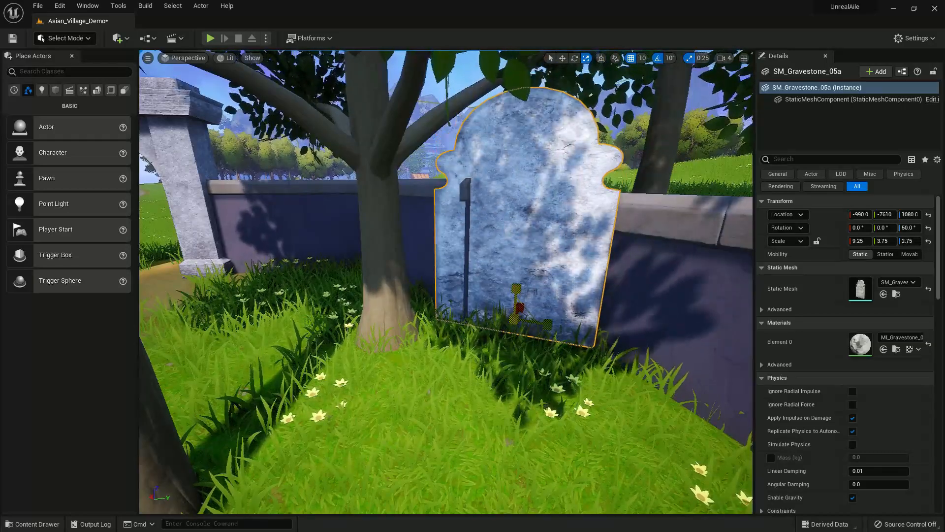
Shift and rotate the enlarged gravestone so it closes the gap between the walls.
{"action": "right_click_drag", "start_coordinate": [516, 295], "coordinate": [468, 295]}
{"action": "left_click_drag", "start_coordinate": [506, 335], "coordinate": [512, 339]}
{"action": "key", "text": "e"}
{"action": "left_click_drag", "start_coordinate": [494, 372], "coordinate": [409, 372]}
{"action": "left_click", "coordinate": [409, 394]}
Start a playtest and walk the Lich past the graves, along the wall to the winged mausoleum in the corner.
{"action": "right_click_drag", "start_coordinate": [408, 394], "coordinate": [610, 394]}
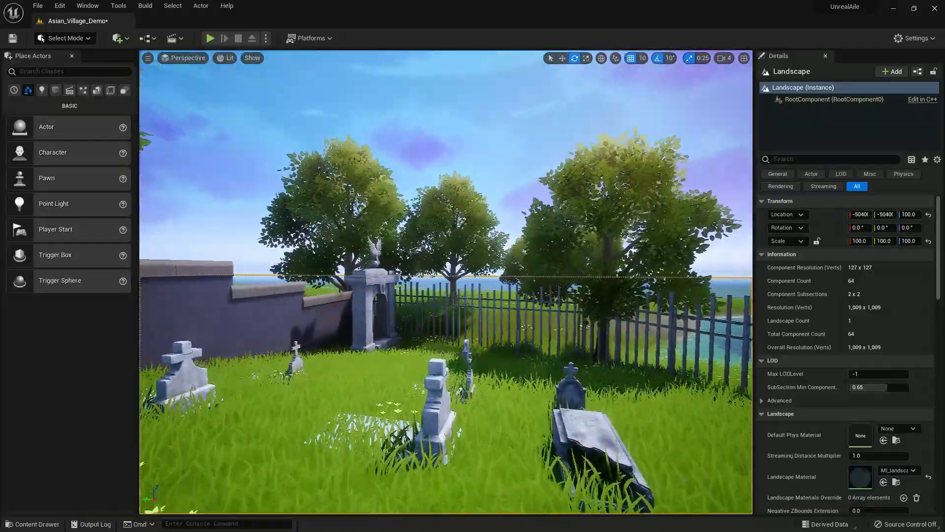
{"action": "left_click", "coordinate": [474, 321]}
{"action": "right_click_drag", "start_coordinate": [474, 321], "coordinate": [591, 364]}
{"action": "left_click", "coordinate": [553, 146]}
{"action": "right_click_drag", "start_coordinate": [553, 145], "coordinate": [699, 118]}
{"action": "left_click", "coordinate": [210, 37]}
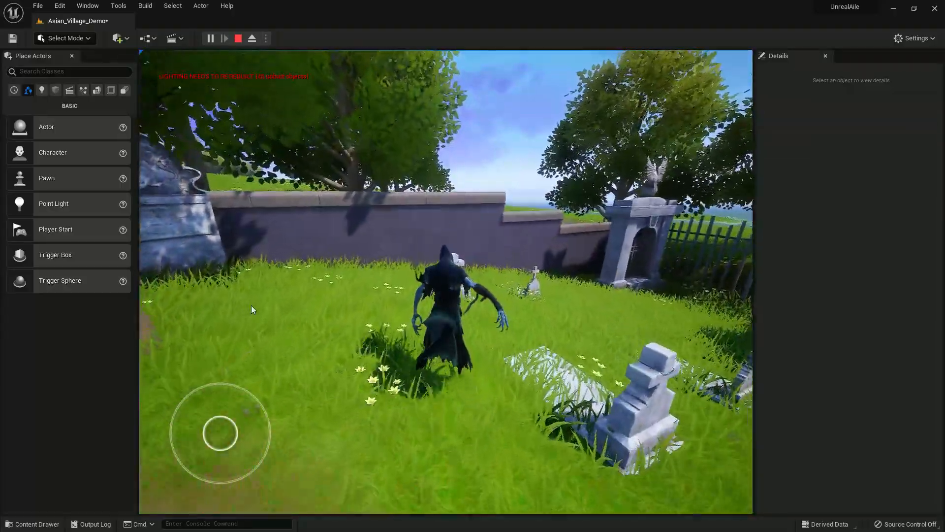
{"action": "left_click_drag", "start_coordinate": [251, 305], "coordinate": [411, 308]}
{"action": "key", "text": "w"}
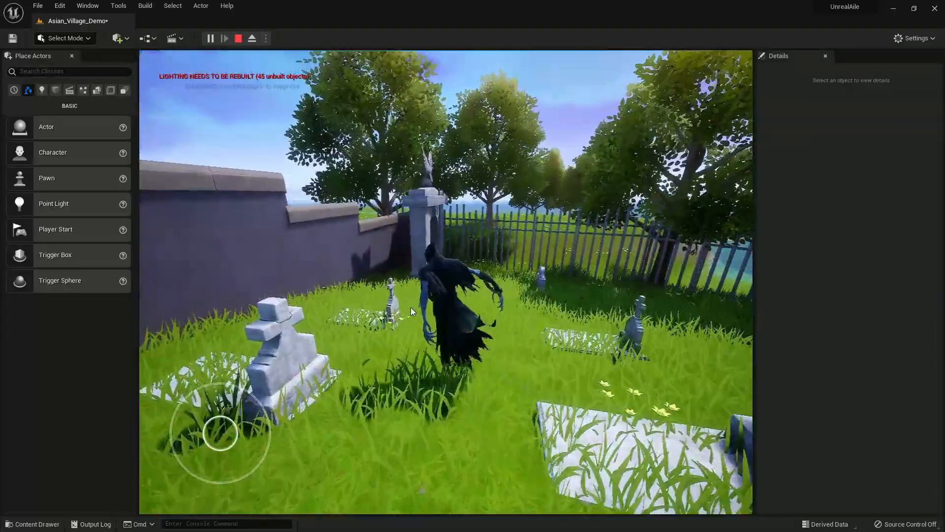
{"action": "key", "text": "w"}
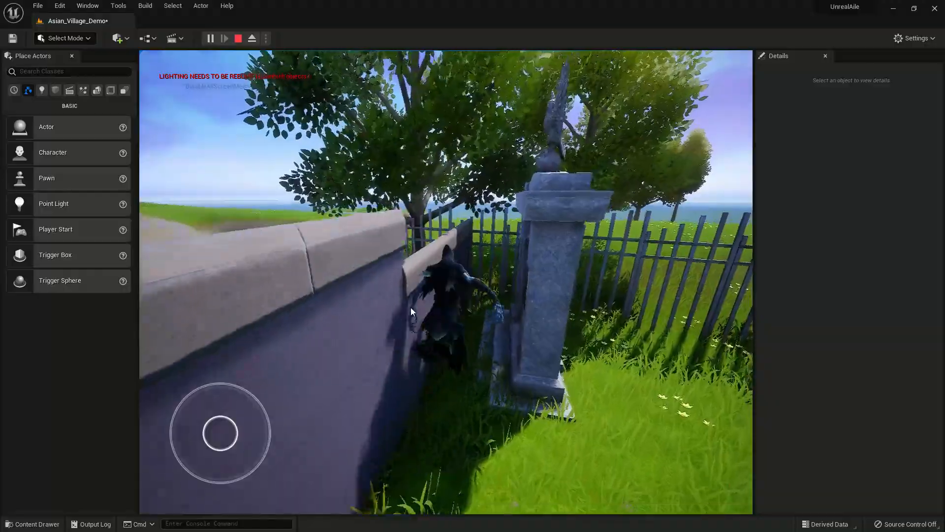
{"action": "left_click_drag", "start_coordinate": [410, 308], "coordinate": [590, 321]}
{"action": "key", "text": "w"}
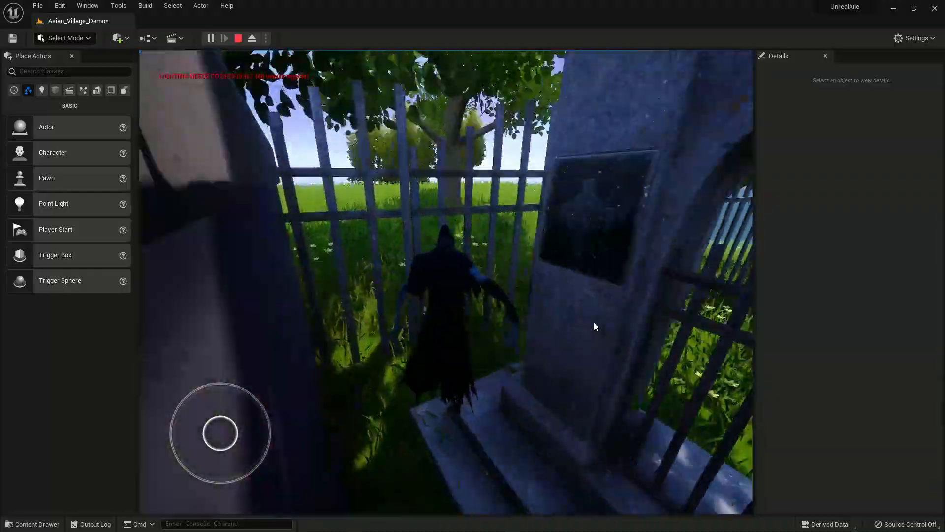
Check the rest of the enclosure by walking the Lich along the fence toward the archway, and end the playtest.
{"action": "left_click_drag", "start_coordinate": [373, 313], "coordinate": [750, 296]}
{"action": "key", "text": "w"}
{"action": "key", "text": "w"}
{"action": "key", "text": "w"}
{"action": "key", "text": "w"}
{"action": "key", "text": "w"}
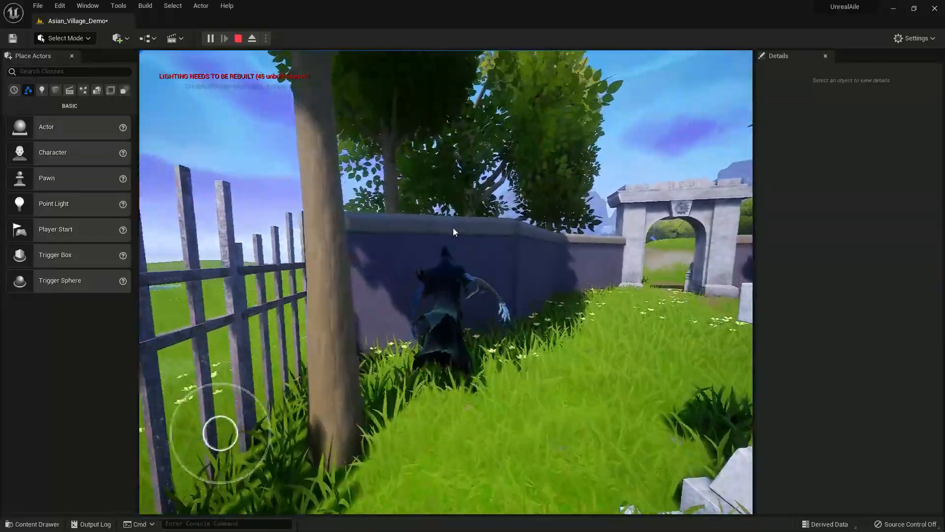
{"action": "key", "text": "w"}
{"action": "left_click_drag", "start_coordinate": [453, 229], "coordinate": [623, 259]}
{"action": "key", "text": "Escape"}
Rotate the central grave SM_Grave_05a2 to about 110° around its vertical axis.
{"action": "right_click_drag", "start_coordinate": [471, 268], "coordinate": [443, 338]}
{"action": "key", "text": "s"}
{"action": "left_click", "coordinate": [474, 290]}
{"action": "left_click_drag", "start_coordinate": [496, 340], "coordinate": [528, 334]}
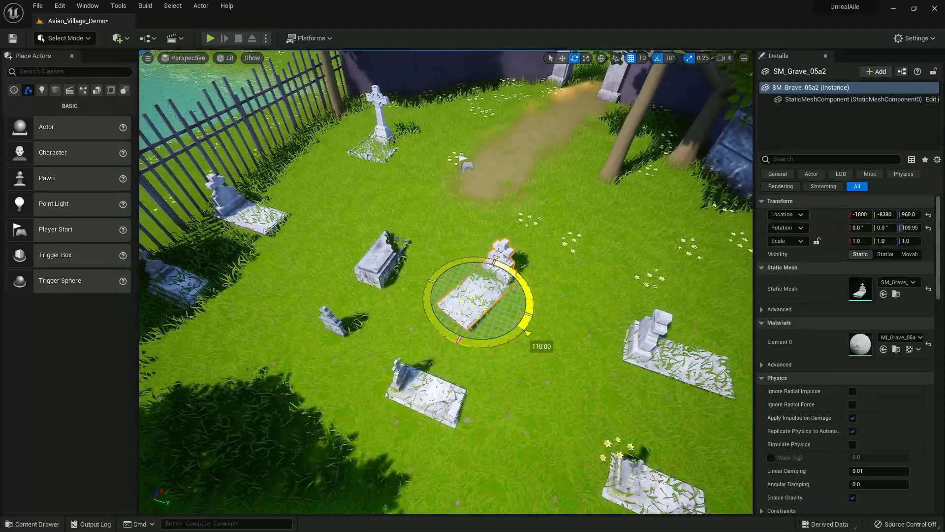
Turn the upper grave nearest the wall around so its headstone stands on the side facing the wall.
{"action": "left_click", "coordinate": [418, 394]}
{"action": "right_click_drag", "start_coordinate": [419, 394], "coordinate": [522, 394]}
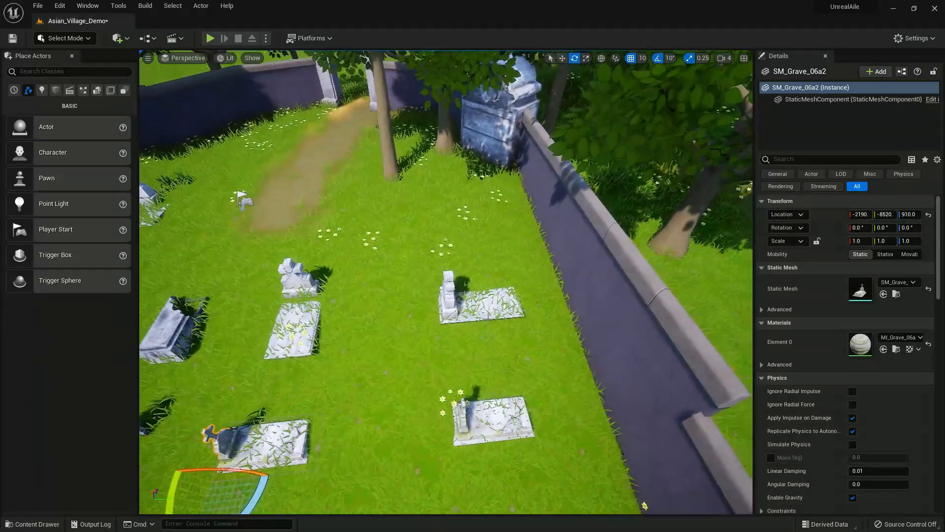
{"action": "left_click", "coordinate": [480, 304]}
{"action": "right_click_drag", "start_coordinate": [471, 363], "coordinate": [448, 362]}
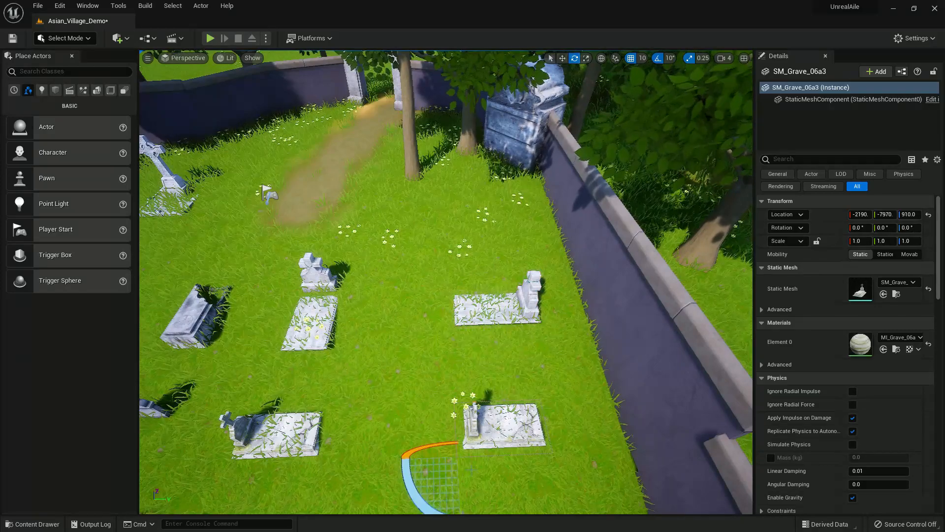
Rotate the grave SM_Grave_06a3 to about -180° and move it to -2040, -7970, 910.
{"action": "left_click_drag", "start_coordinate": [406, 459], "coordinate": [407, 450]}
{"action": "right_click_drag", "start_coordinate": [445, 344], "coordinate": [445, 389]}
{"action": "key", "text": "w"}
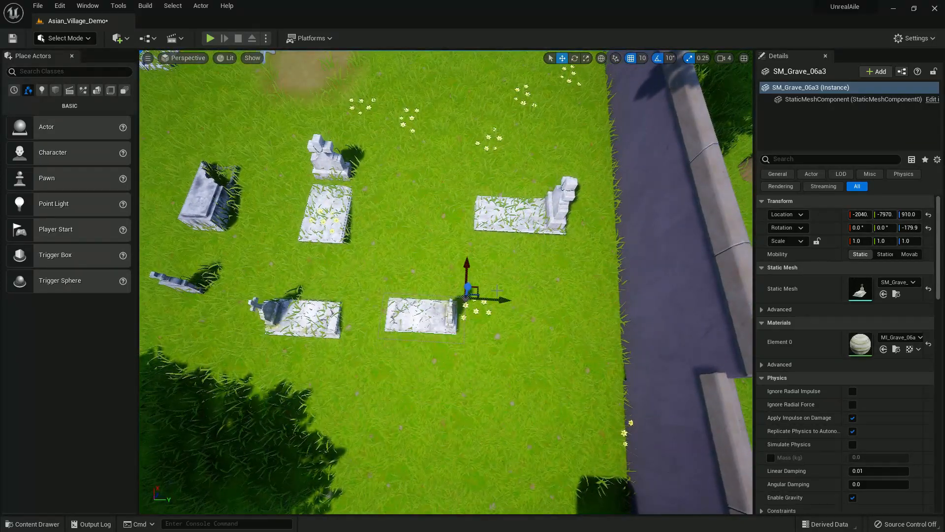
{"action": "left_click", "coordinate": [490, 279]}
Save the Asian_Village_Demo level with the rearranged graves.
{"action": "right_click_drag", "start_coordinate": [490, 280], "coordinate": [310, 217]}
{"action": "key", "text": "w"}
{"action": "key", "text": "s"}
{"action": "left_click", "coordinate": [310, 217]}
{"action": "left_click", "coordinate": [12, 42]}
Create a new folder named System in the project's Content folder.
{"action": "right_click_drag", "start_coordinate": [266, 141], "coordinate": [74, 150]}
{"action": "key", "text": "w"}
{"action": "key", "text": "d"}
{"action": "right_click_drag", "start_coordinate": [446, 281], "coordinate": [196, 278]}
{"action": "key", "text": "w"}
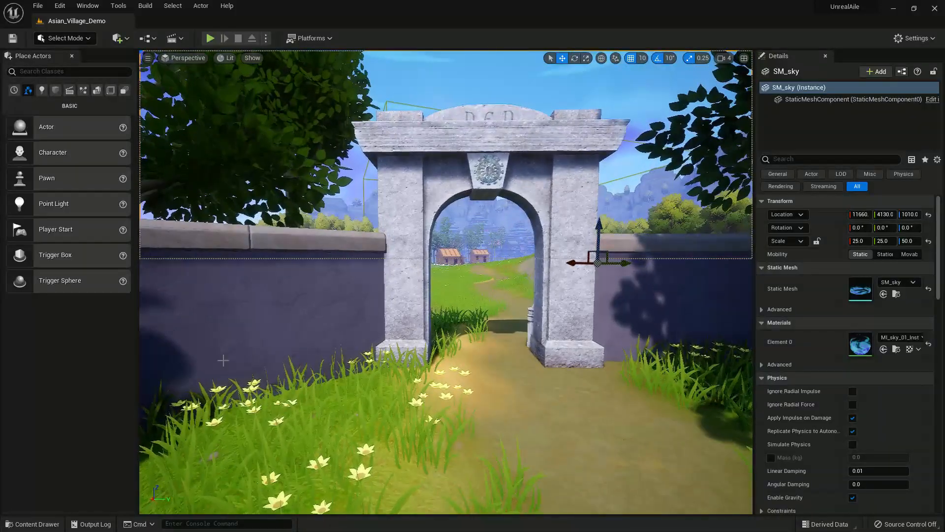
{"action": "left_click", "coordinate": [39, 523]}
{"action": "left_click", "coordinate": [199, 339]}
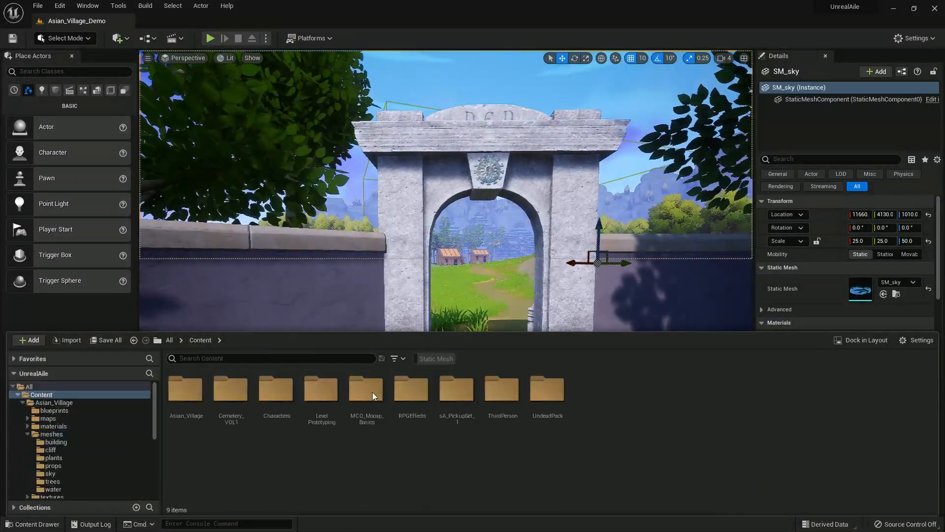
{"action": "right_click", "coordinate": [600, 394]}
{"action": "left_click", "coordinate": [640, 105]}
{"action": "key", "text": "BackSpace"}
{"action": "type", "text": "System"}
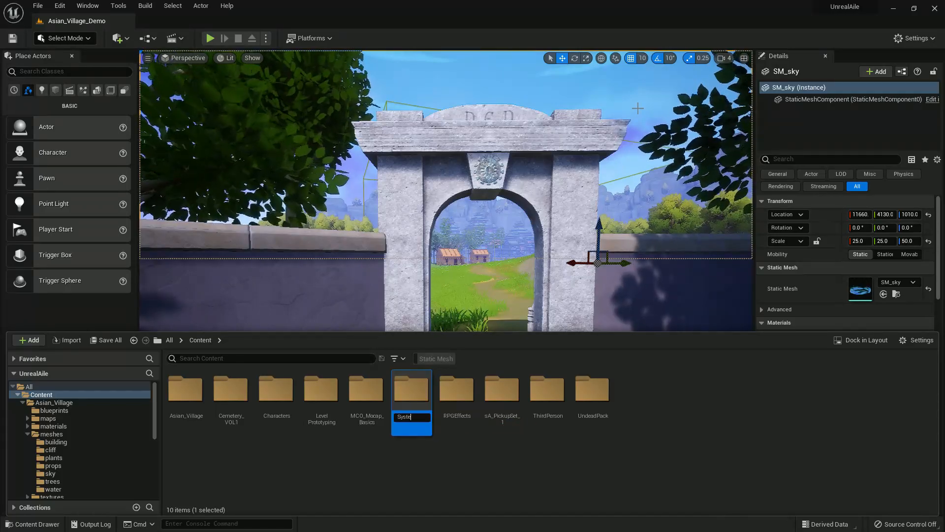
{"action": "key", "text": "Return"}
Create an Actor Blueprint named Doore in the System folder and place it under the archway at about -460, -8330, 1100.
{"action": "double_click", "coordinate": [483, 428]}
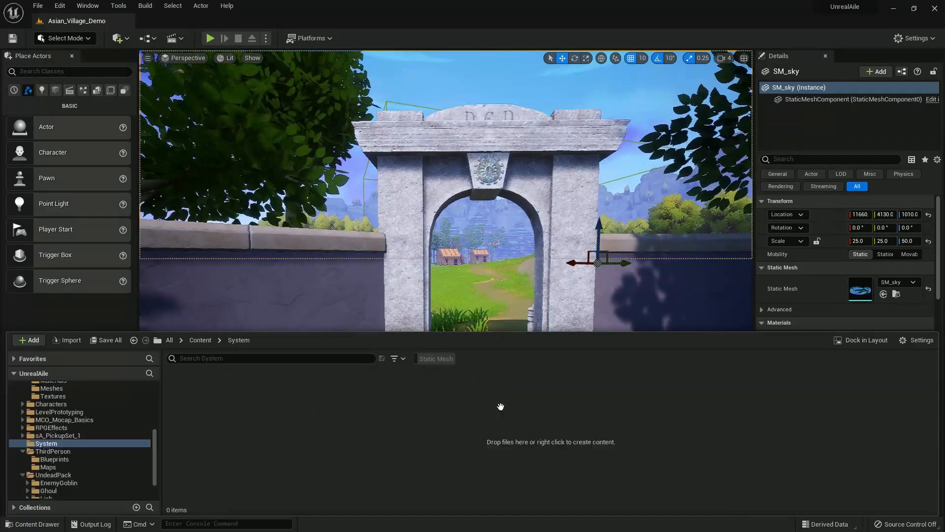
{"action": "right_click", "coordinate": [368, 420]}
{"action": "left_click", "coordinate": [402, 166]}
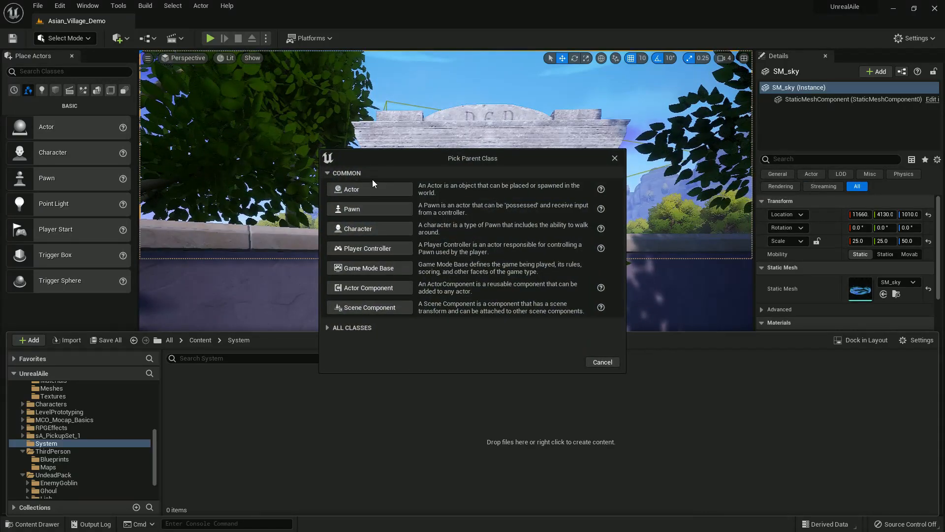
{"action": "left_click", "coordinate": [365, 190]}
{"action": "key", "text": "BackSpace"}
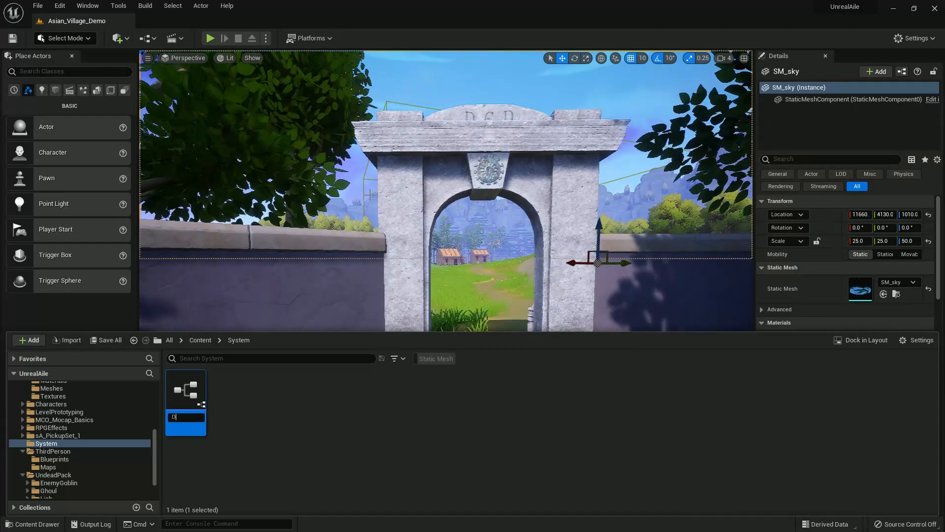
{"action": "type", "text": "Doore"}
{"action": "key", "text": "Return"}
{"action": "left_click_drag", "start_coordinate": [185, 394], "coordinate": [480, 378]}
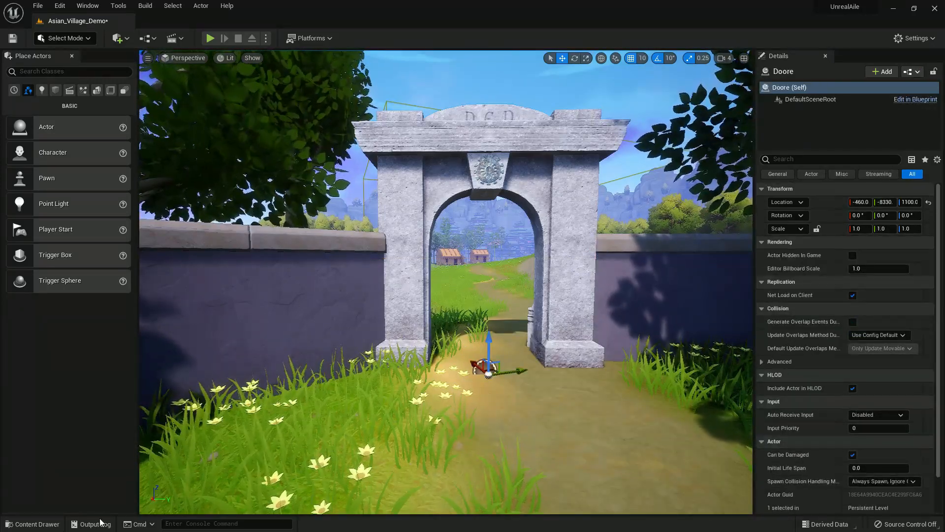
Rename the Doore Blueprint in the System folder as Door.
{"action": "left_click", "coordinate": [32, 523]}
{"action": "right_click", "coordinate": [195, 404]}
{"action": "left_click", "coordinate": [239, 212]}
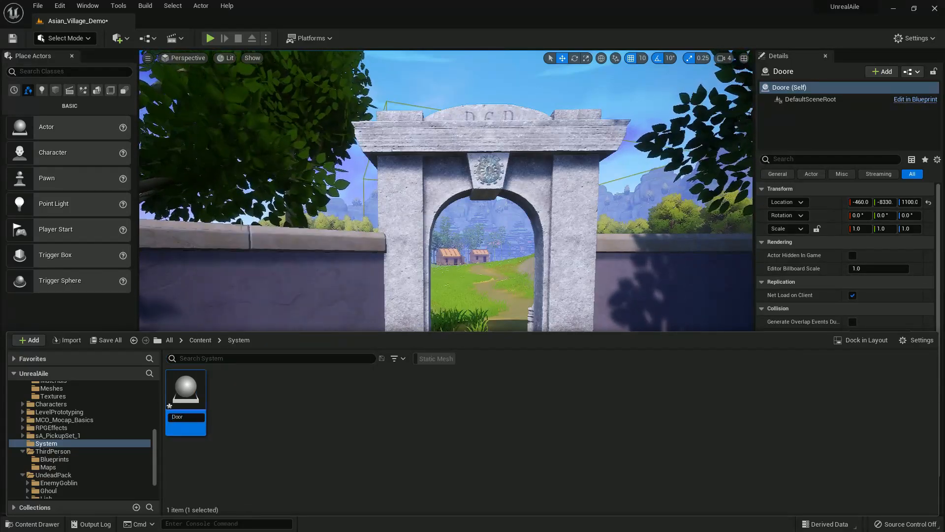
{"action": "type", "text": "Door"}
{"action": "key", "text": "Return"}
Open the Door Blueprint and add the Cemetery_VOL1 mesh SM_Cemetary_Gates_01d as a component under DefaultSceneRoot.
{"action": "double_click", "coordinate": [186, 391]}
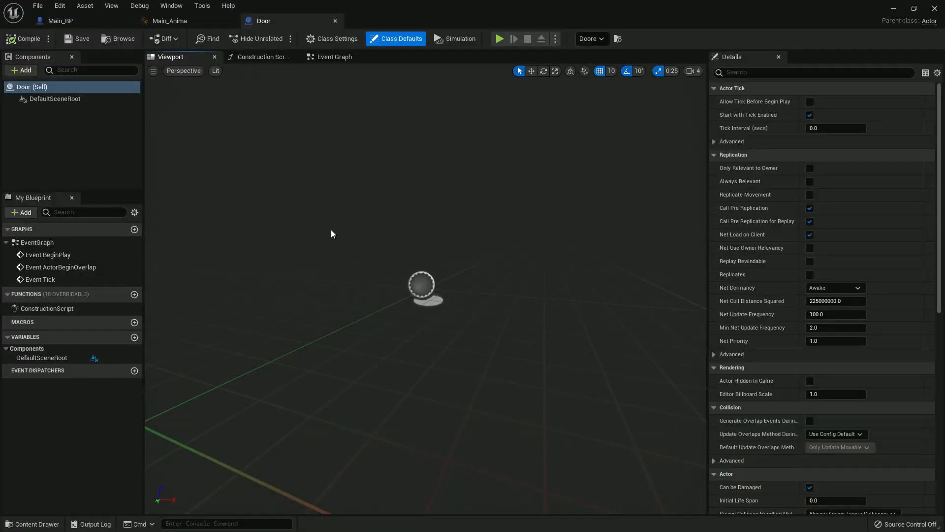
{"action": "left_click", "coordinate": [32, 524]}
{"action": "double_click", "coordinate": [220, 416]}
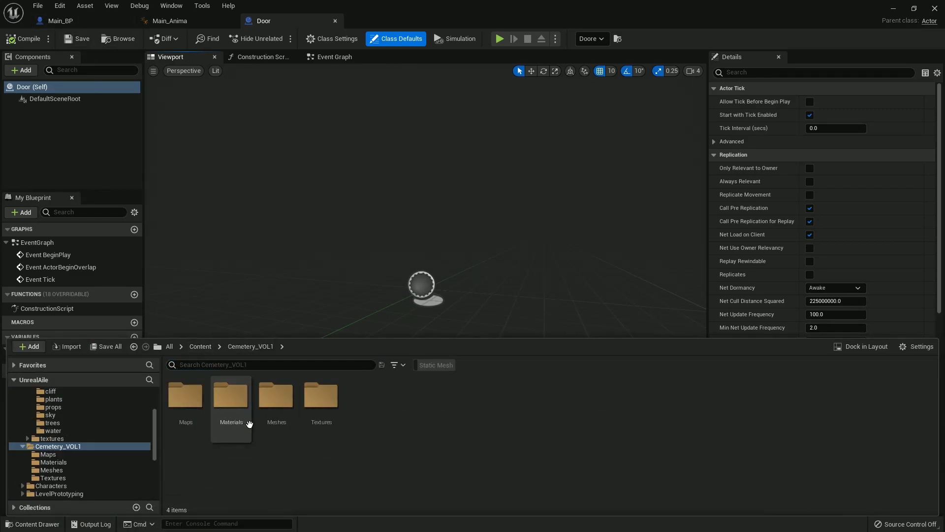
{"action": "double_click", "coordinate": [288, 406]}
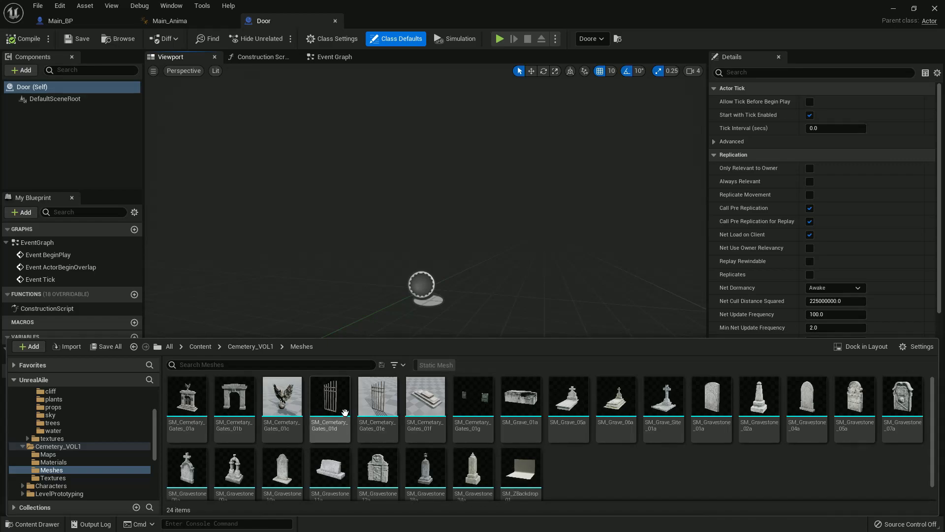
{"action": "left_click", "coordinate": [343, 413]}
{"action": "left_click_drag", "start_coordinate": [344, 412], "coordinate": [79, 98]}
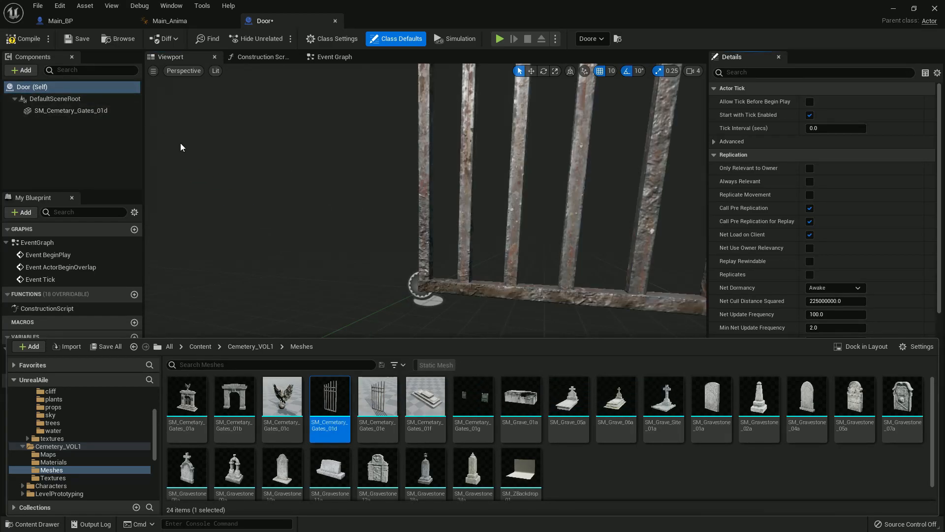
{"action": "key", "text": "s"}
{"action": "right_click_drag", "start_coordinate": [449, 235], "coordinate": [487, 262]}
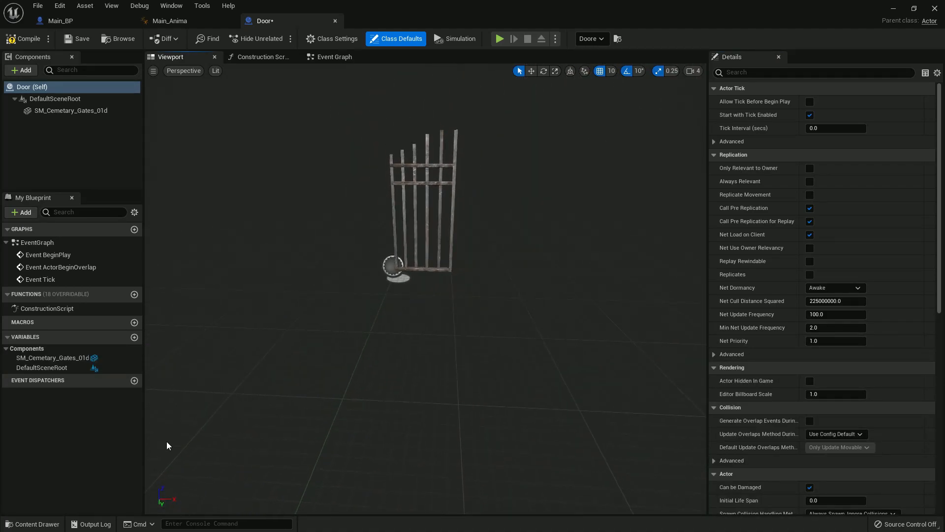
Add SM_Cemetary_Gates_01e under DefaultSceneRoot and move the SM_Cemetary_Gates_01d component to X -100.
{"action": "left_click", "coordinate": [44, 523]}
{"action": "left_click_drag", "start_coordinate": [377, 399], "coordinate": [63, 106]}
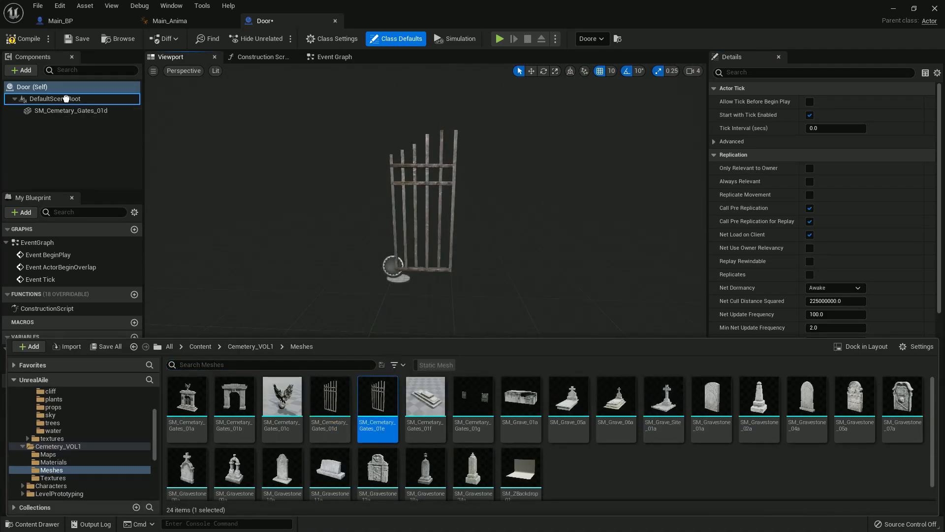
{"action": "left_click", "coordinate": [451, 257]}
{"action": "left_click_drag", "start_coordinate": [433, 270], "coordinate": [378, 259]}
Rotate SM_Cemetary_Gates_01e to 180° and move it to X 100 so both gate leaves meet, and compile the Door Blueprint.
{"action": "left_click", "coordinate": [454, 221]}
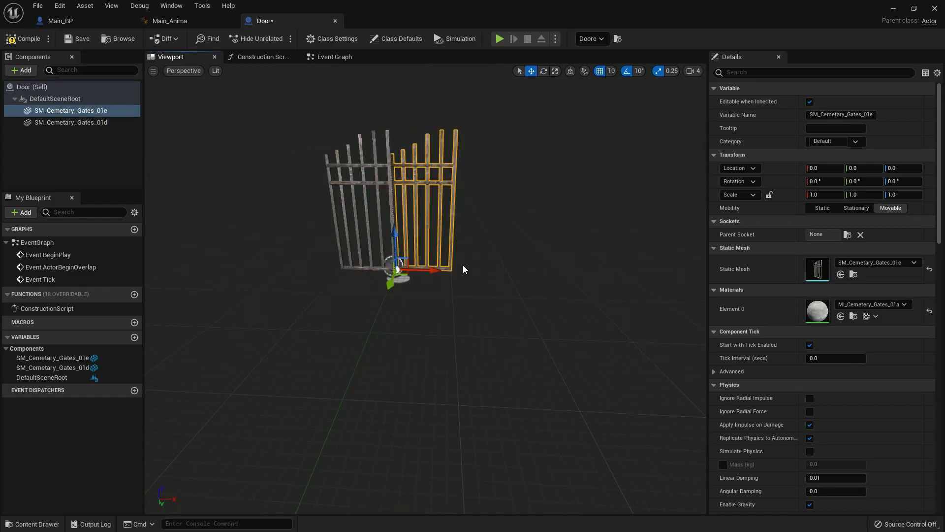
{"action": "left_click_drag", "start_coordinate": [419, 284], "coordinate": [487, 294]}
{"action": "right_click_drag", "start_coordinate": [370, 260], "coordinate": [416, 261]}
{"action": "left_click_drag", "start_coordinate": [238, 289], "coordinate": [308, 274]}
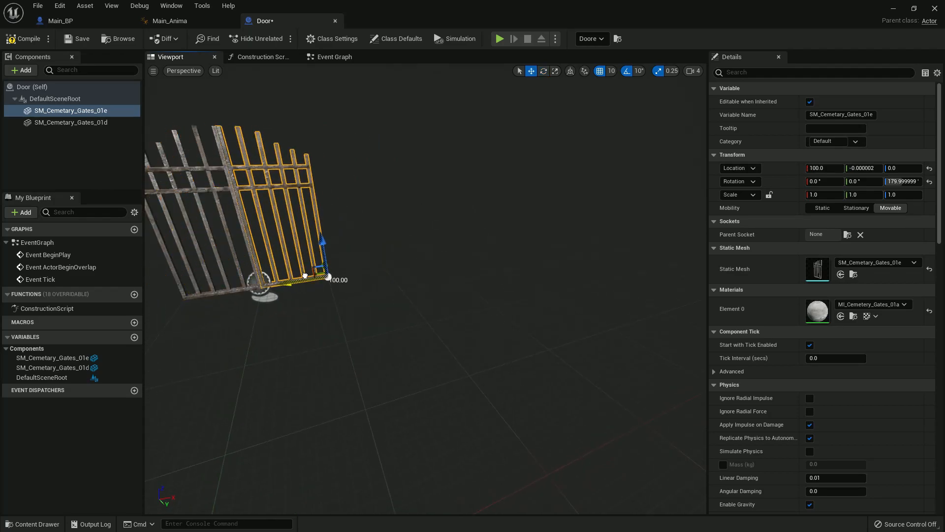
{"action": "left_click", "coordinate": [235, 214]}
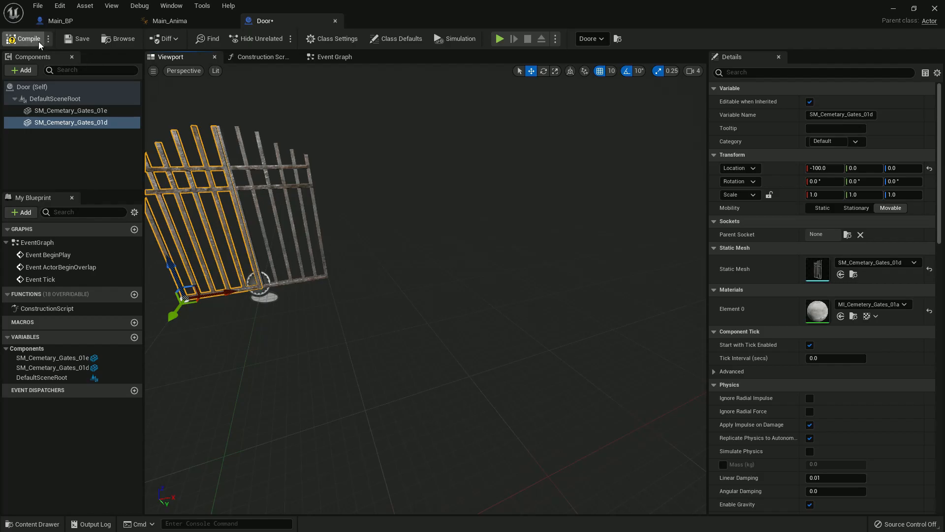
Return to the level and place the gate actor under the archway at -400, -8330, 1100, rotated to about 100°.
{"action": "left_click", "coordinate": [72, 22]}
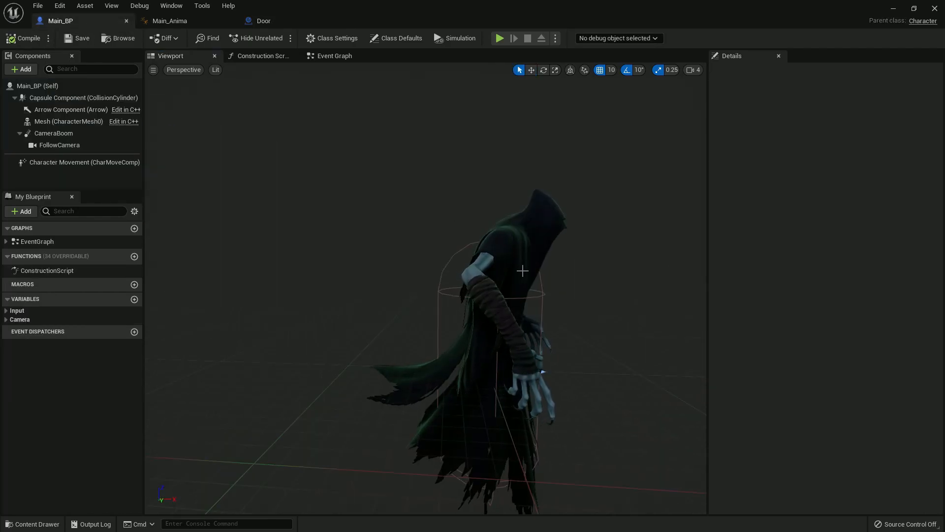
{"action": "left_click", "coordinate": [893, 8]}
{"action": "right_click_drag", "start_coordinate": [452, 290], "coordinate": [522, 290]}
{"action": "key", "text": "e"}
{"action": "left_click_drag", "start_coordinate": [456, 348], "coordinate": [411, 345]}
{"action": "key", "text": "w"}
{"action": "left_click_drag", "start_coordinate": [433, 289], "coordinate": [401, 259]}
Rotate the archway SM_Cemetary_Gates_01b to about -60° so that it spans the dirt path.
{"action": "right_click_drag", "start_coordinate": [400, 259], "coordinate": [438, 285]}
{"action": "left_click", "coordinate": [424, 248]}
{"action": "key", "text": "e"}
{"action": "left_click_drag", "start_coordinate": [344, 264], "coordinate": [375, 257]}
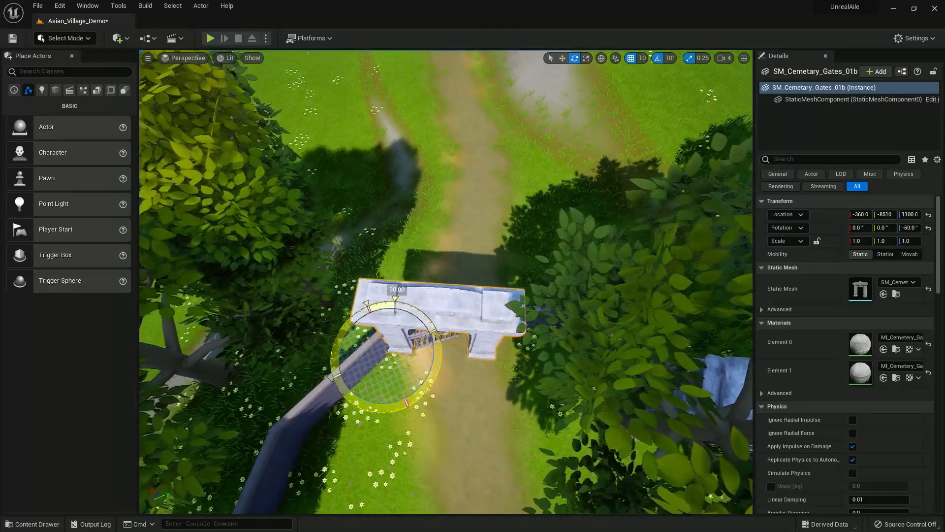
Fit the gate actor between the archway pillars at -380, -8300, 1100, rotated to about 110°.
{"action": "left_click", "coordinate": [426, 353]}
{"action": "right_click_drag", "start_coordinate": [426, 353], "coordinate": [426, 365]}
{"action": "left_click", "coordinate": [427, 353]}
{"action": "key", "text": "w"}
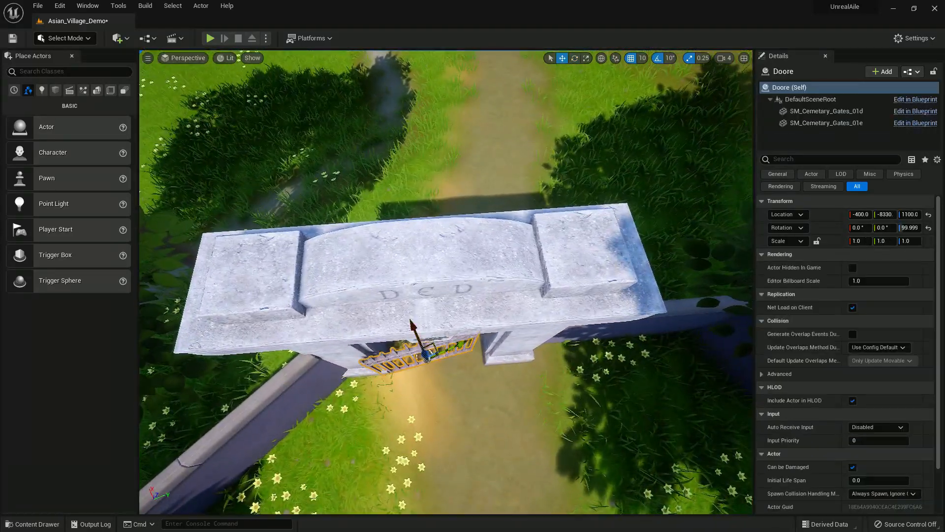
{"action": "right_click_drag", "start_coordinate": [435, 407], "coordinate": [394, 407]}
{"action": "left_click_drag", "start_coordinate": [435, 407], "coordinate": [418, 405]}
{"action": "key", "text": "w"}
{"action": "right_click_drag", "start_coordinate": [414, 394], "coordinate": [448, 389]}
{"action": "left_click_drag", "start_coordinate": [344, 345], "coordinate": [361, 336]}
{"action": "right_click_drag", "start_coordinate": [362, 336], "coordinate": [315, 344]}
{"action": "left_click_drag", "start_coordinate": [387, 355], "coordinate": [381, 347]}
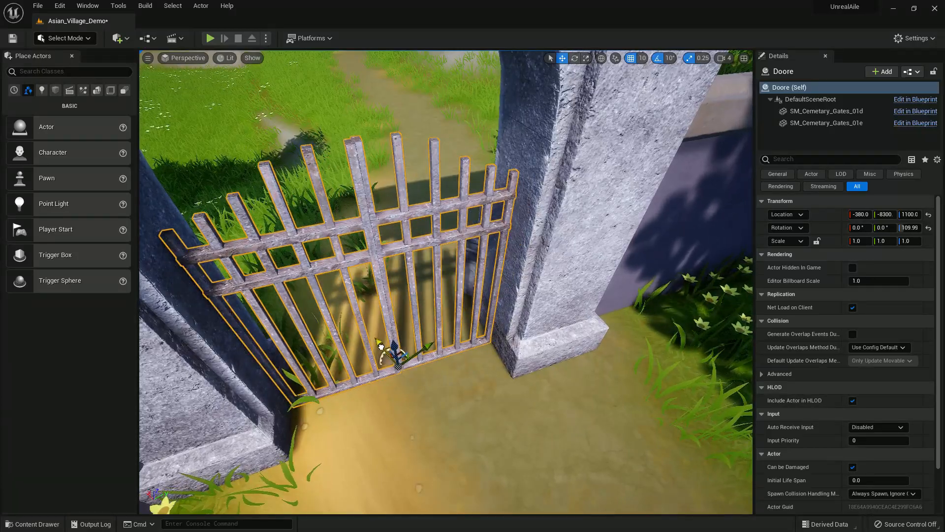
Deselect the gate actor and save the level with the gate fitted in the archway.
{"action": "left_click", "coordinate": [428, 419]}
{"action": "right_click_drag", "start_coordinate": [429, 419], "coordinate": [428, 340]}
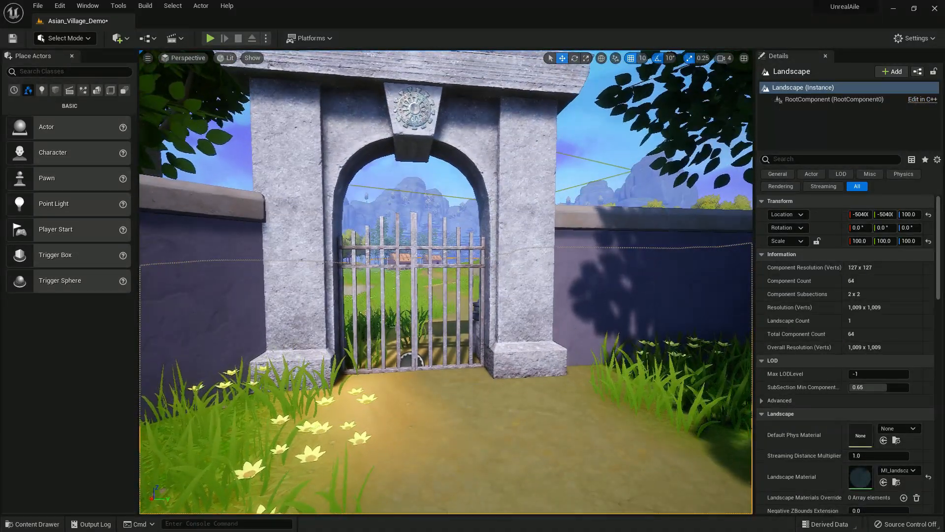
{"action": "key", "text": "ctrl+s"}
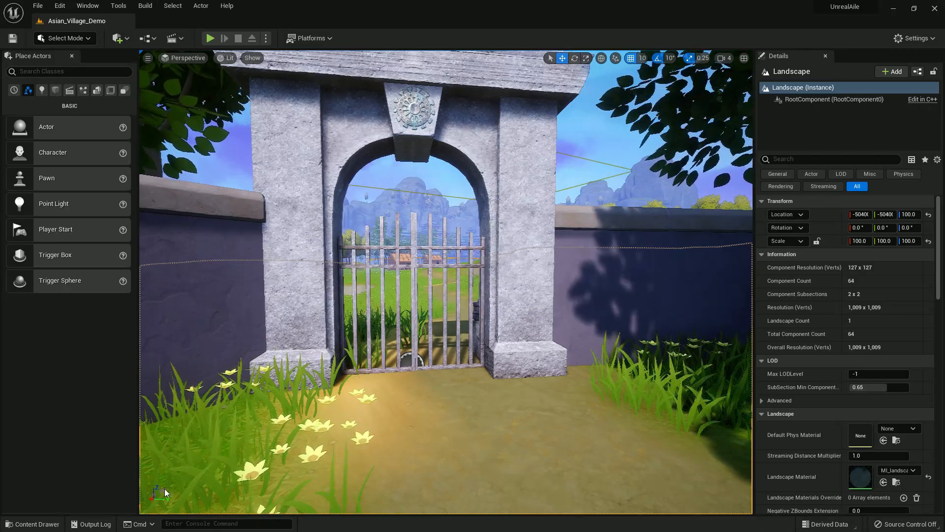
Give the System folder in the project's Content root a bright green colour (hex sRGB 3CFF00FF).
{"action": "left_click", "coordinate": [30, 524]}
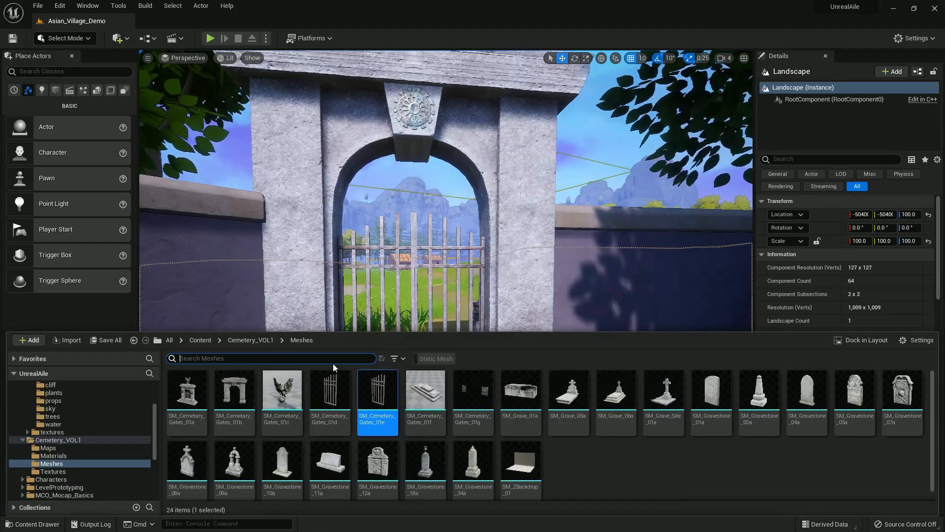
{"action": "left_click", "coordinate": [199, 339]}
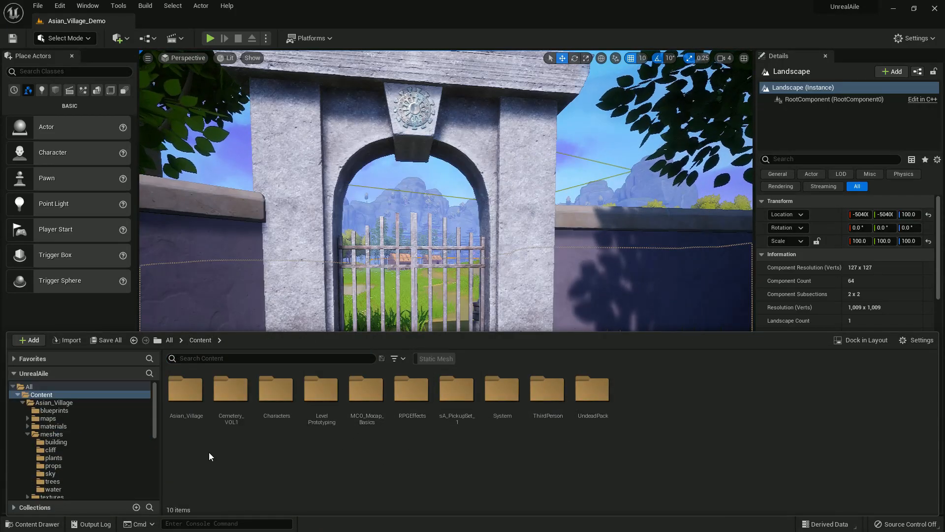
{"action": "right_click", "coordinate": [504, 397]}
{"action": "left_click", "coordinate": [542, 242]}
{"action": "left_click", "coordinate": [585, 366]}
{"action": "left_click_drag", "start_coordinate": [692, 317], "coordinate": [689, 277]}
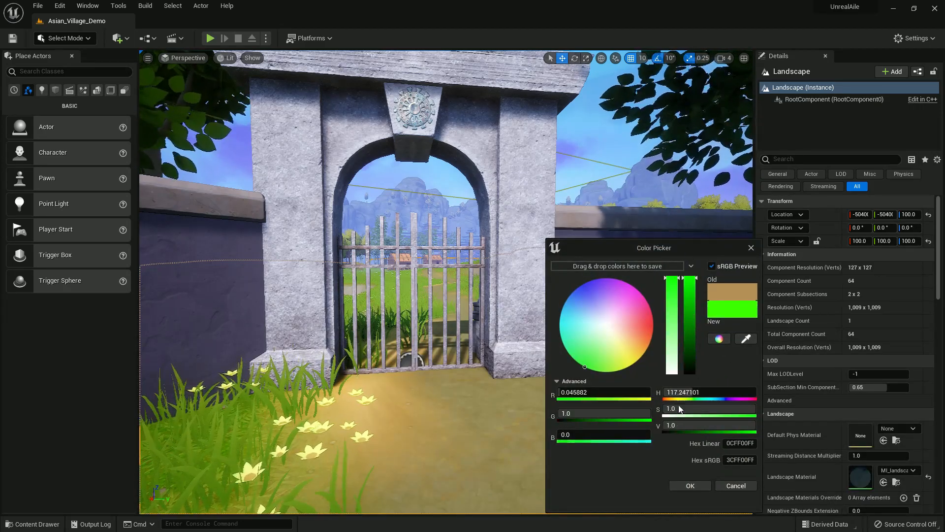
{"action": "left_click", "coordinate": [688, 486]}
Open the Door Blueprint in the System folder, add a Box Collision under DefaultSceneRoot and raise it to Z 60.
{"action": "key", "text": "ctrl+space"}
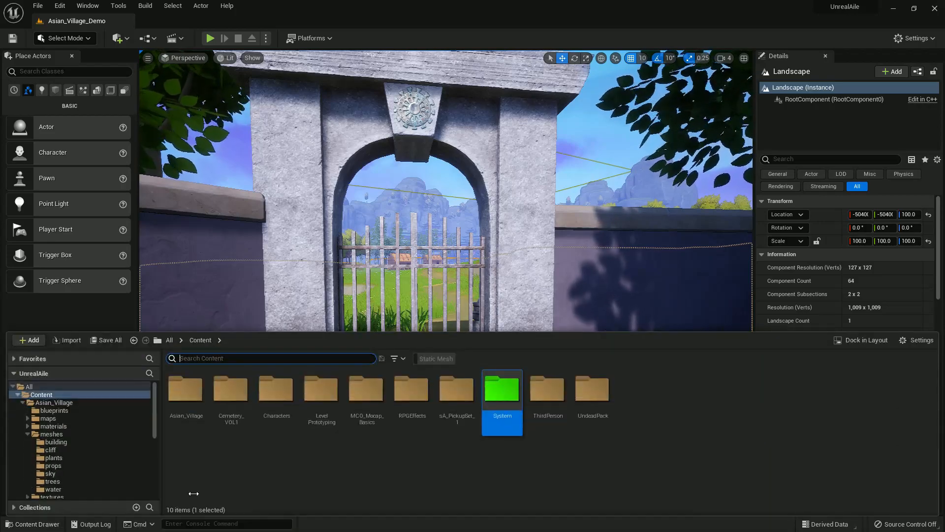
{"action": "double_click", "coordinate": [491, 390]}
{"action": "double_click", "coordinate": [185, 391]}
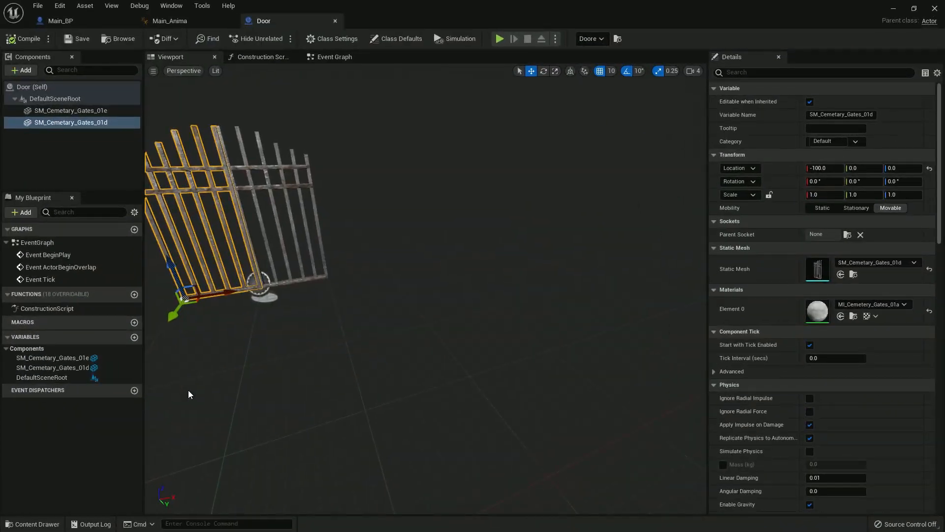
{"action": "left_click", "coordinate": [52, 99]}
{"action": "left_click", "coordinate": [25, 70]}
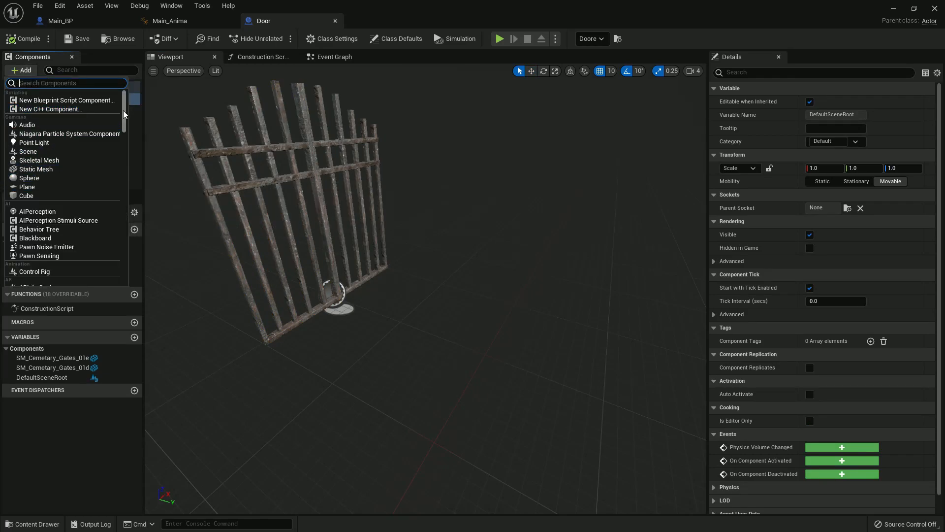
{"action": "left_click_drag", "start_coordinate": [123, 110], "coordinate": [121, 140]}
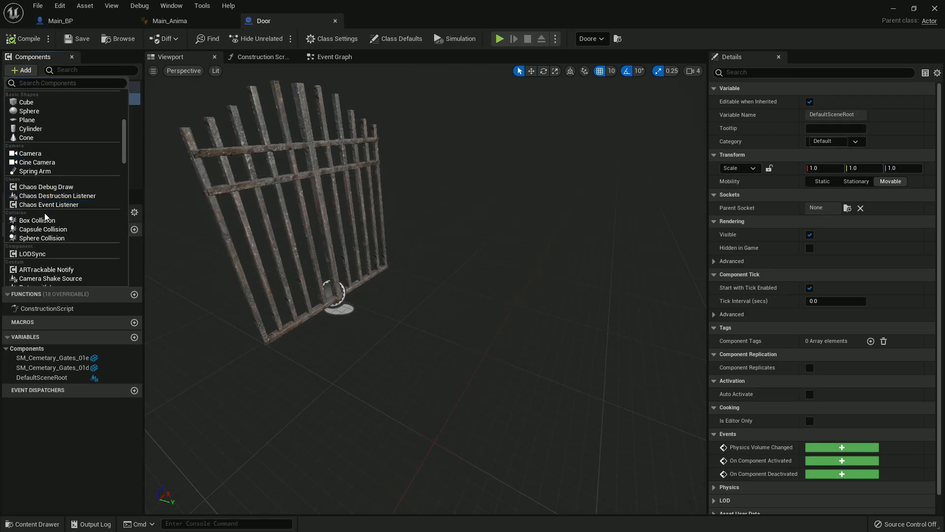
{"action": "left_click", "coordinate": [40, 220]}
{"action": "left_click_drag", "start_coordinate": [333, 268], "coordinate": [326, 222]}
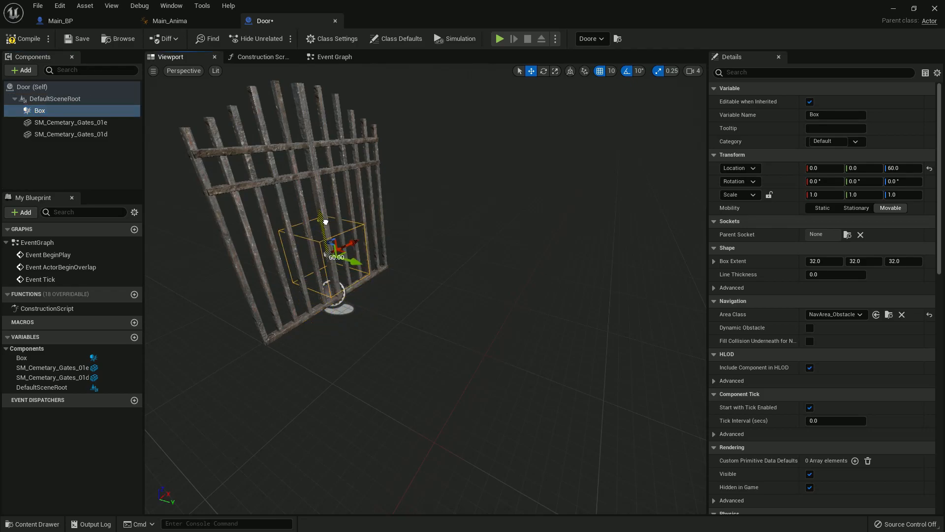
Scale the collision box to 3.0, 1.75, 3.25, raise it to Z 110 to enclose both gate halves, then compile and save.
{"action": "mouse_move", "coordinate": [375, 256]}
{"action": "right_mouse_down"}
{"action": "mouse_move", "coordinate": [310, 258]}
{"action": "mouse_move", "coordinate": [376, 262]}
{"action": "right_mouse_up"}
{"action": "left_click_drag", "start_coordinate": [373, 270], "coordinate": [409, 261]}
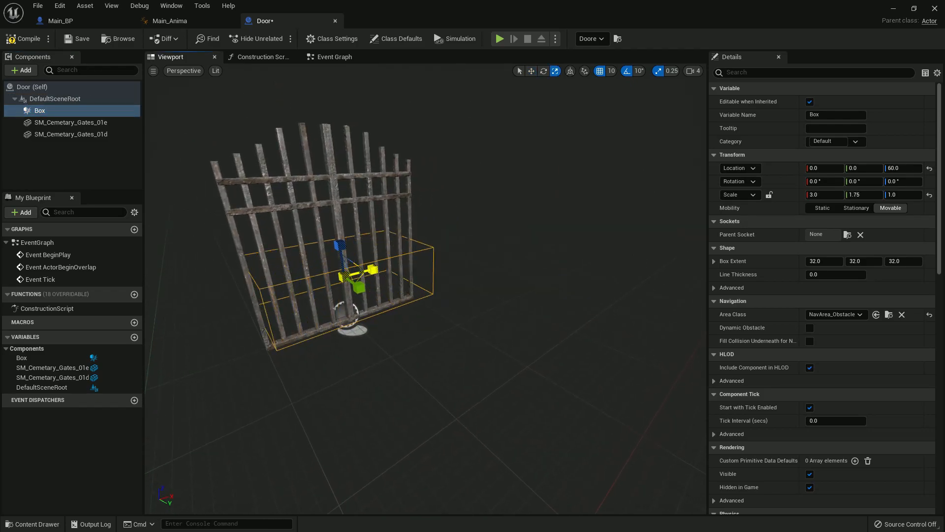
{"action": "left_click_drag", "start_coordinate": [339, 244], "coordinate": [304, 158]}
{"action": "key", "text": "w"}
{"action": "left_click_drag", "start_coordinate": [341, 238], "coordinate": [340, 177]}
{"action": "left_click", "coordinate": [24, 39]}
{"action": "left_click", "coordinate": [78, 38]}
Return to the level and play-test it, walking the character up to the gate and back along the dirt path.
{"action": "left_click", "coordinate": [60, 21]}
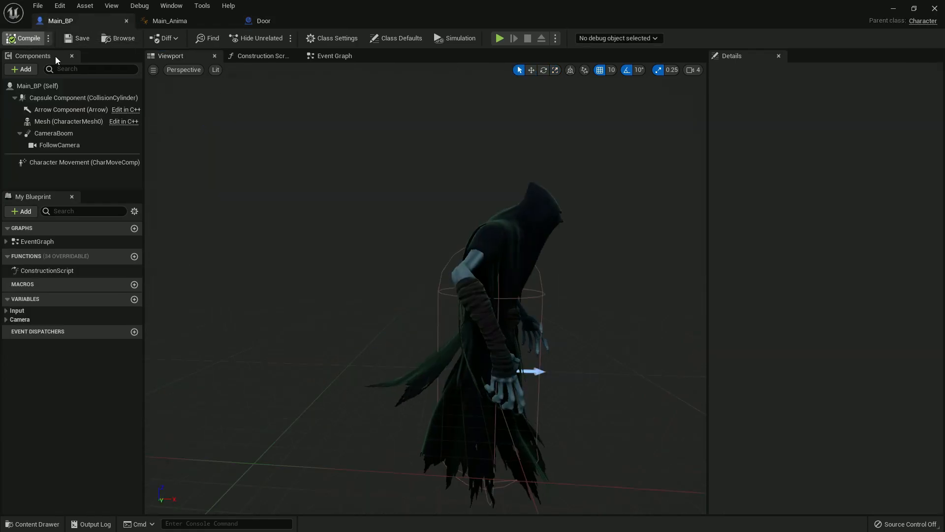
{"action": "left_click", "coordinate": [893, 8]}
{"action": "right_click_drag", "start_coordinate": [445, 282], "coordinate": [365, 295]}
{"action": "left_click", "coordinate": [210, 38]}
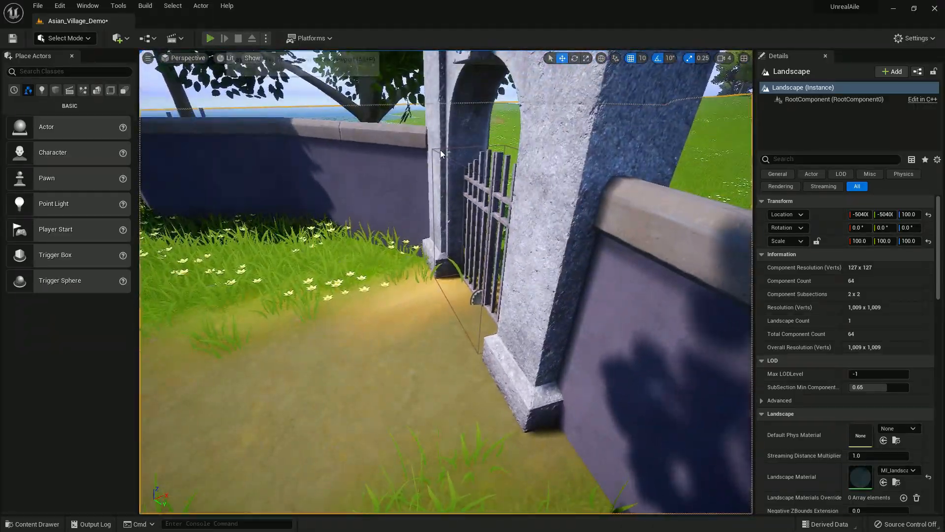
{"action": "key", "text": "a"}
{"action": "key", "text": "w"}
{"action": "left_click_drag", "start_coordinate": [401, 209], "coordinate": [455, 297]}
{"action": "key", "text": "w"}
{"action": "key", "text": "s"}
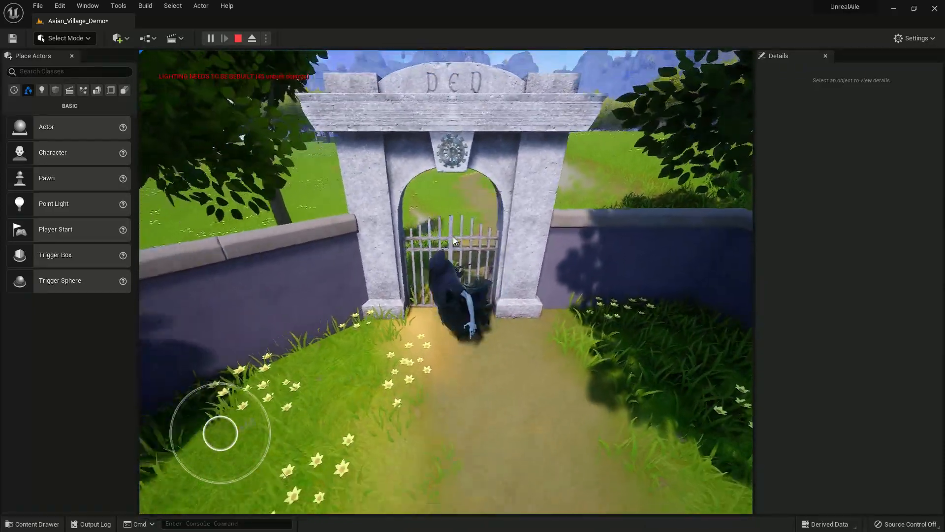
{"action": "key", "text": "d"}
{"action": "key", "text": "w"}
{"action": "key", "text": "a"}
{"action": "key", "text": "d"}
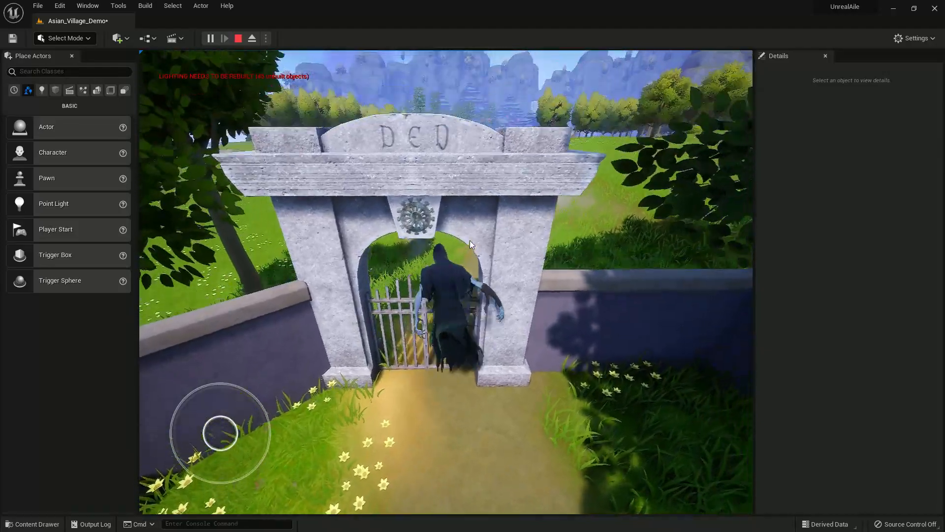
{"action": "key", "text": "a"}
{"action": "key", "text": "s"}
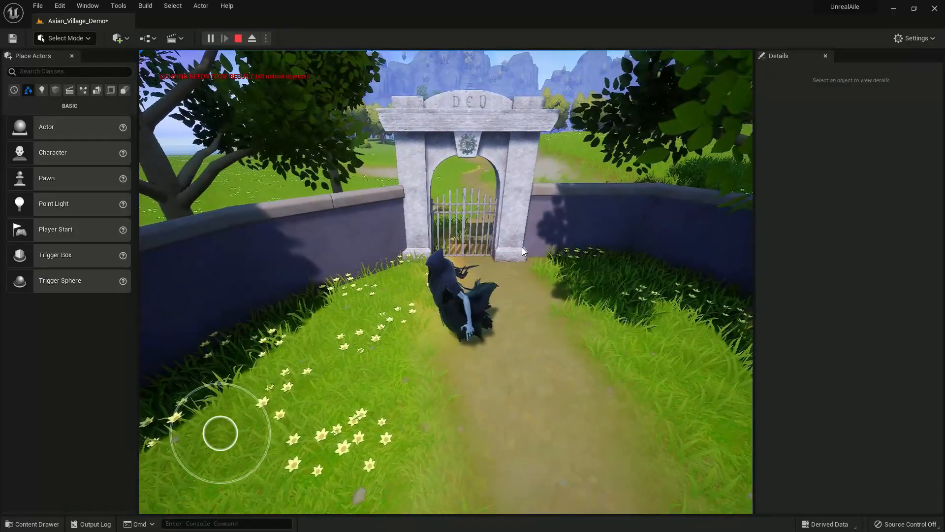
{"action": "key", "text": "Escape"}
Reopen the Door Blueprint and delete the Event ActorBeginOverlap and Event Tick nodes from its Event Graph.
{"action": "key", "text": "ctrl+space"}
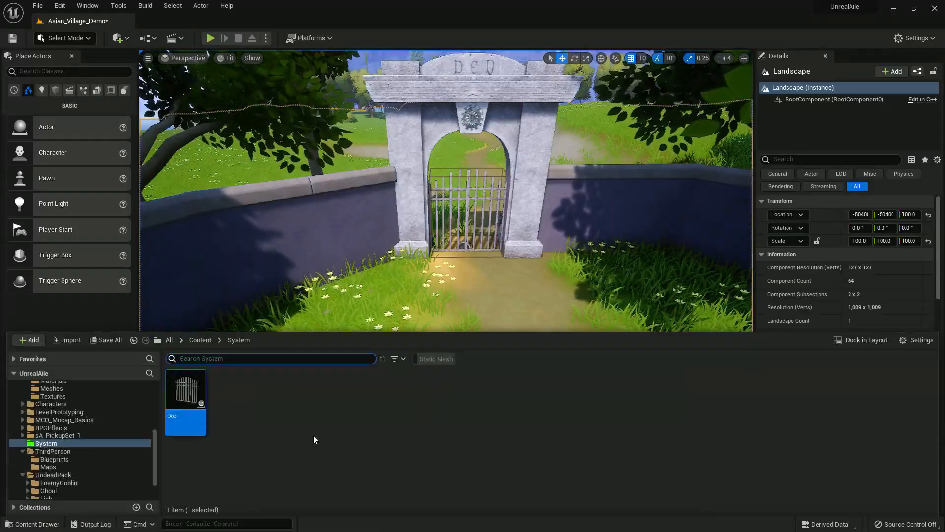
{"action": "double_click", "coordinate": [191, 387]}
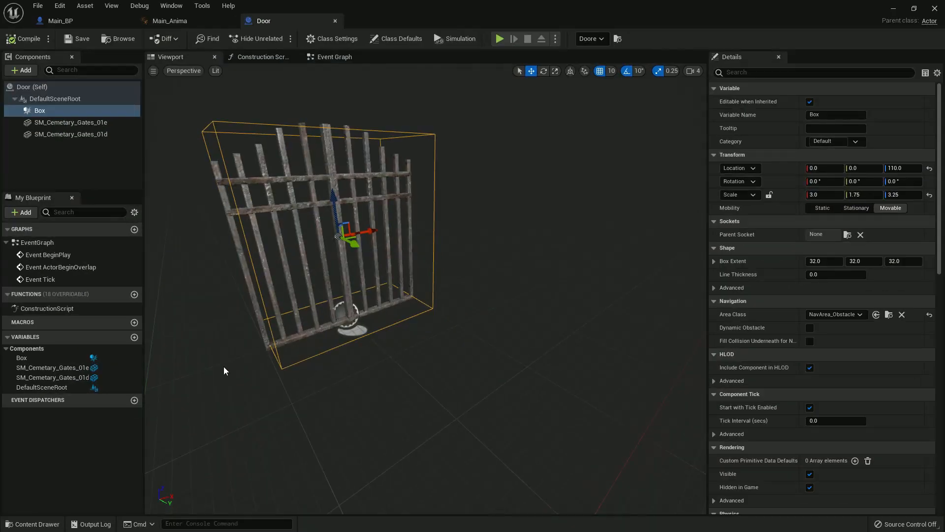
{"action": "left_click", "coordinate": [309, 59]}
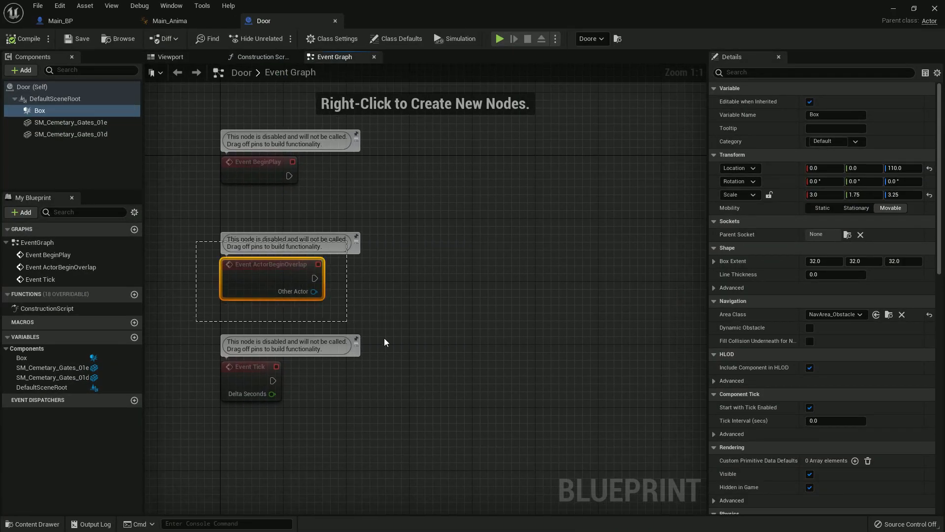
{"action": "key", "text": "Delete"}
{"action": "left_click_drag", "start_coordinate": [359, 417], "coordinate": [360, 417]}
{"action": "double_click", "coordinate": [307, 342]}
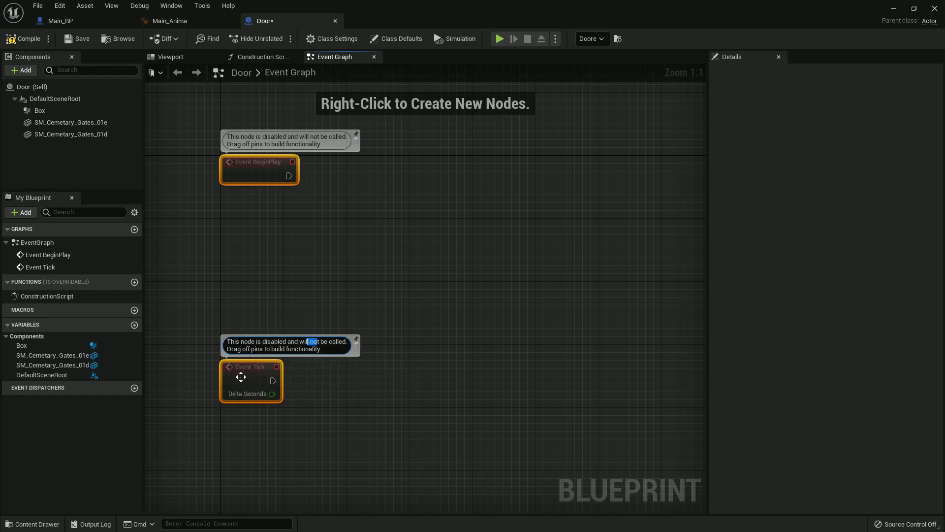
{"action": "left_click", "coordinate": [238, 376]}
{"action": "key", "text": "Delete"}
Add an On Component Begin Overlap event for the Box component.
{"action": "left_click", "coordinate": [74, 123]}
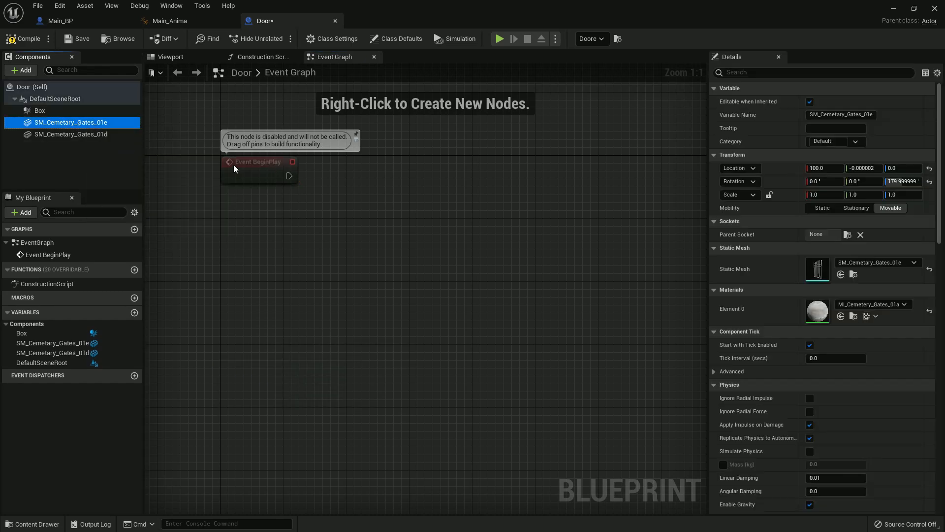
{"action": "left_click", "coordinate": [44, 110]}
{"action": "scroll", "coordinate": [842, 294], "scroll_direction": "down", "scroll_amount": 15}
{"action": "left_click", "coordinate": [841, 281]}
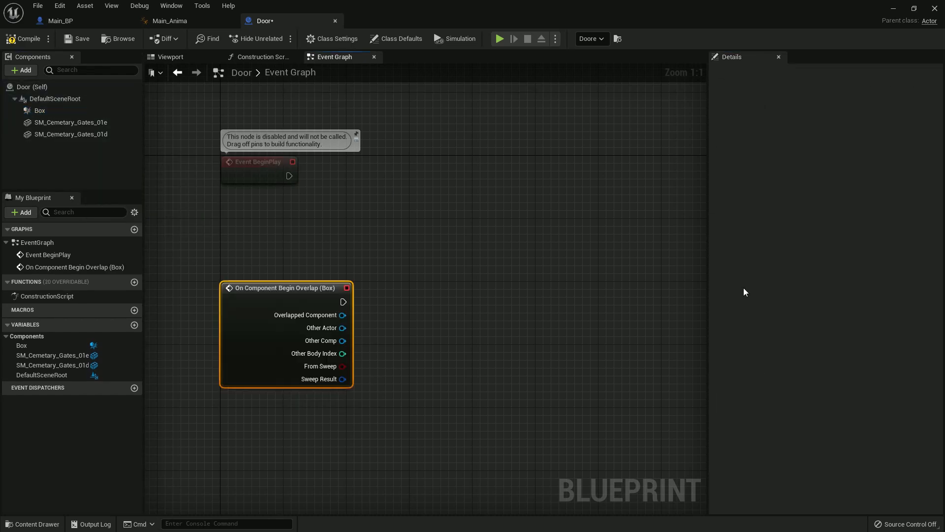
Create a Cast To Main_BP node from the overlap event's Other Actor output.
{"action": "left_click_drag", "start_coordinate": [482, 282], "coordinate": [551, 273]}
{"action": "type", "text": "ca"}
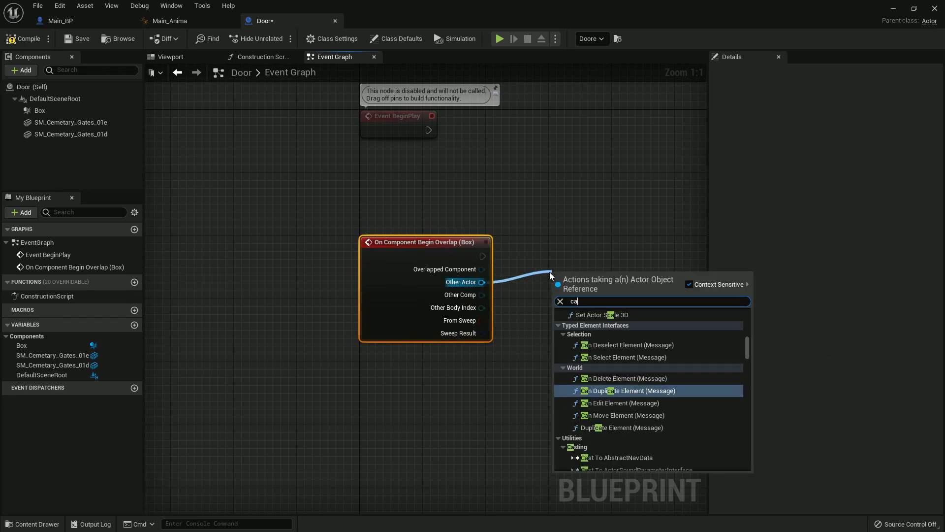
{"action": "type", "text": "st to mai"}
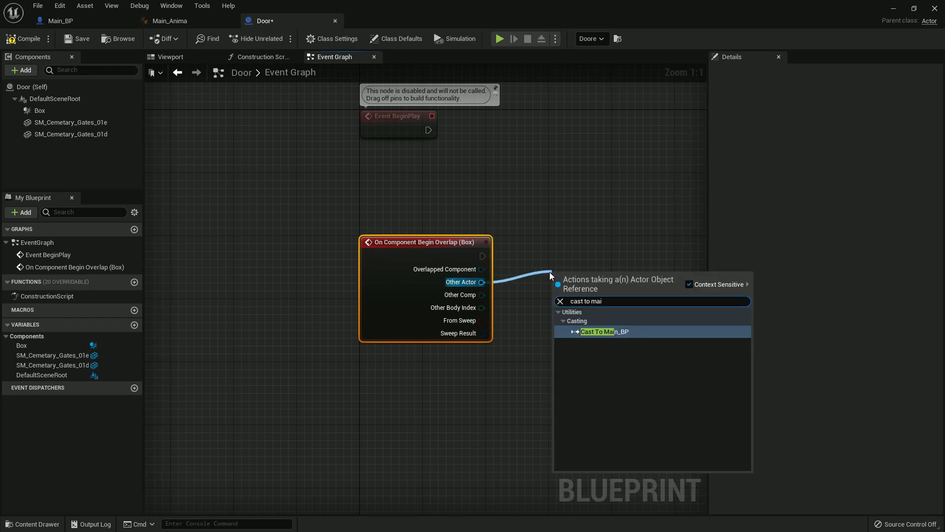
{"action": "left_click", "coordinate": [605, 331]}
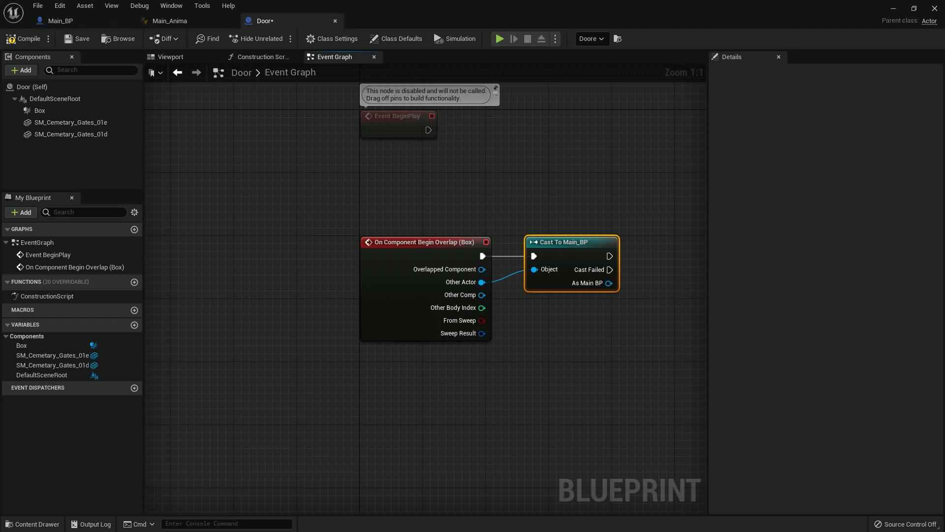
Add a timeline node named Open to the Event Graph beside the Cast To Main_BP node.
{"action": "right_click_drag", "start_coordinate": [569, 251], "coordinate": [469, 208]}
{"action": "right_click", "coordinate": [469, 208]}
{"action": "type", "text": "add"}
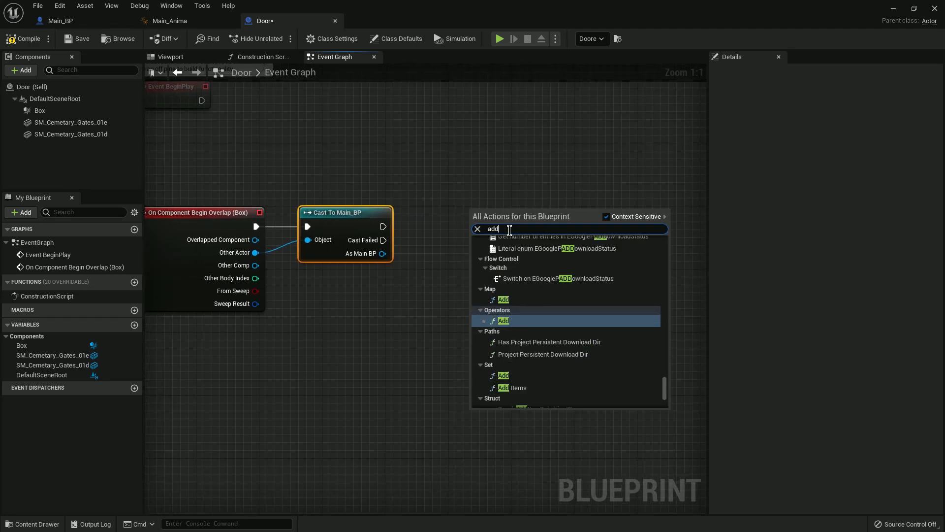
{"action": "type", "text": " timle"}
{"action": "key", "text": "BackSpace"}
{"action": "key", "text": "BackSpace"}
{"action": "key", "text": "BackSpace"}
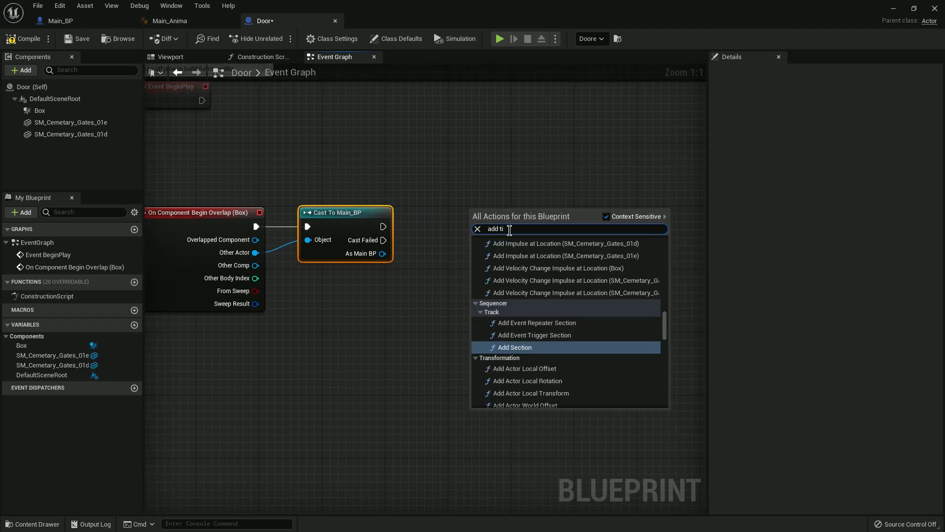
{"action": "type", "text": "me"}
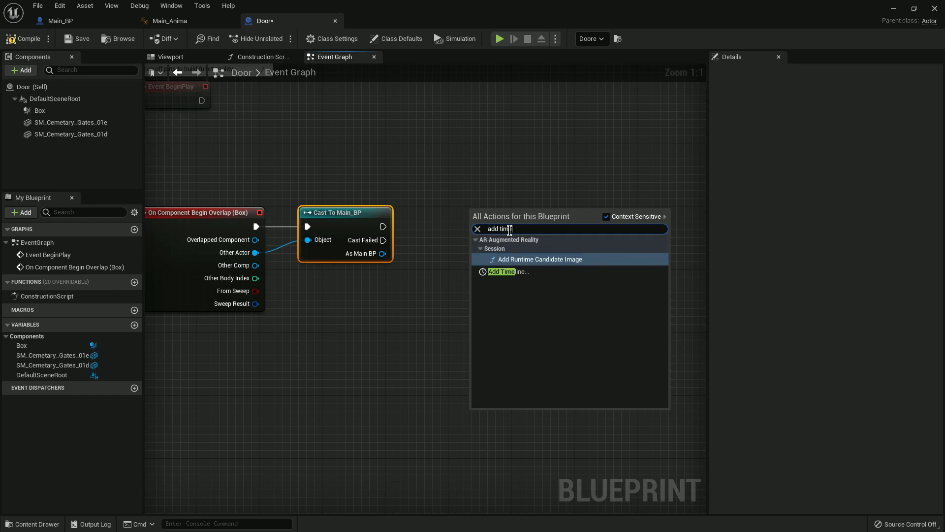
{"action": "left_click", "coordinate": [526, 272]}
{"action": "type", "text": "Op"}
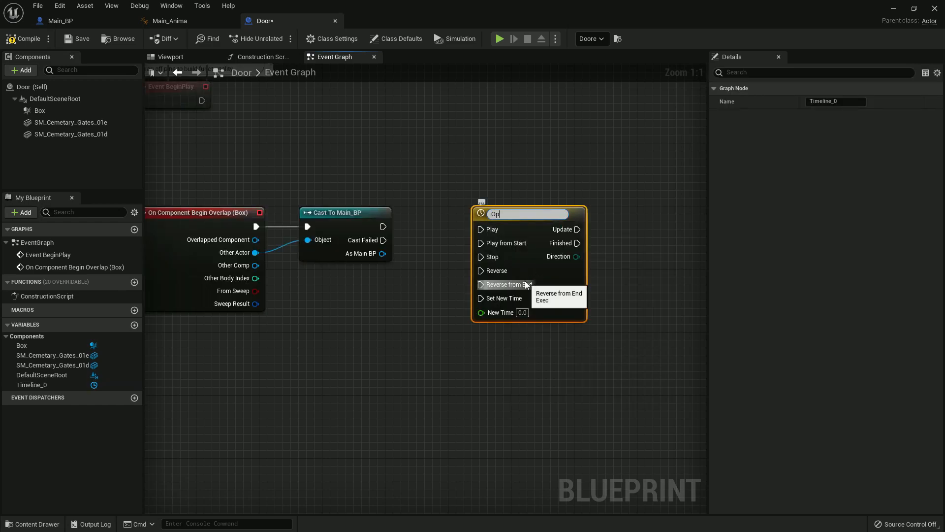
{"action": "type", "text": "en"}
{"action": "key", "text": "Return"}
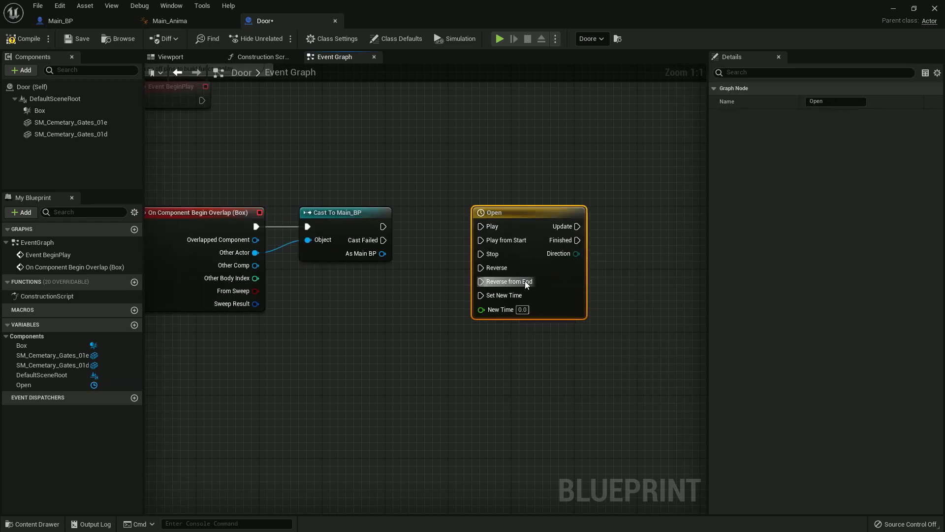
Open the Open timeline, set its length to 1.00 and add a float track named speed.
{"action": "double_click", "coordinate": [536, 219]}
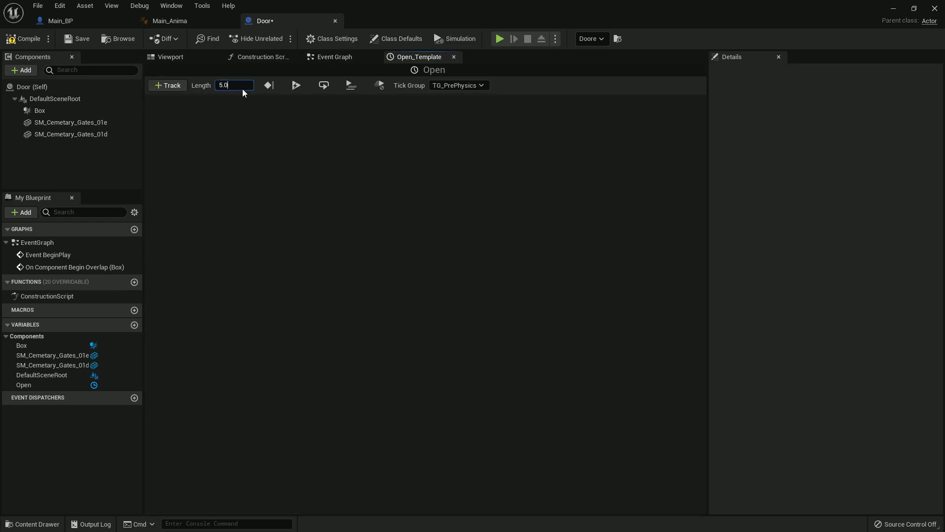
{"action": "left_click", "coordinate": [170, 86]}
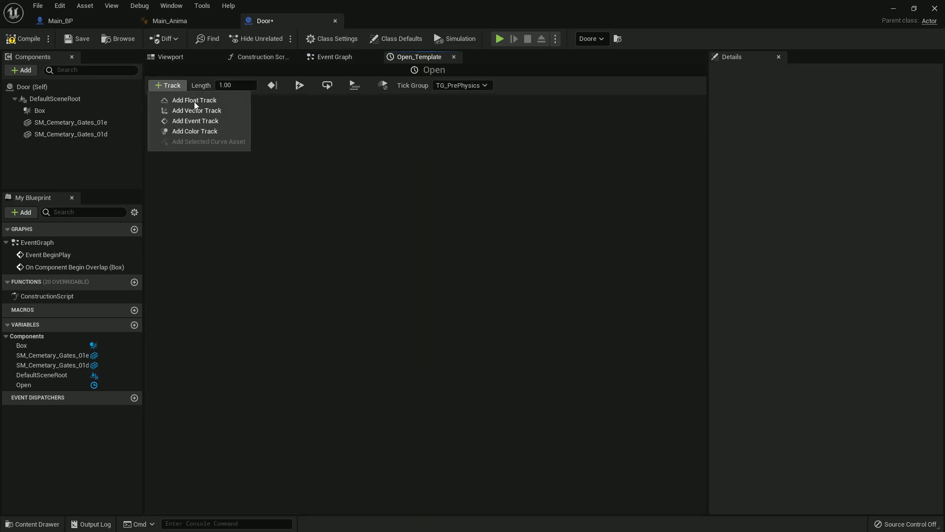
{"action": "left_click", "coordinate": [202, 100]}
{"action": "key", "text": "BackSpace"}
{"action": "type", "text": "speed"}
{"action": "key", "text": "Return"}
Add two keys to the speed curve, one at time 0 with value 0 and one at time 1.0 with value 1.0.
{"action": "right_click", "coordinate": [297, 159]}
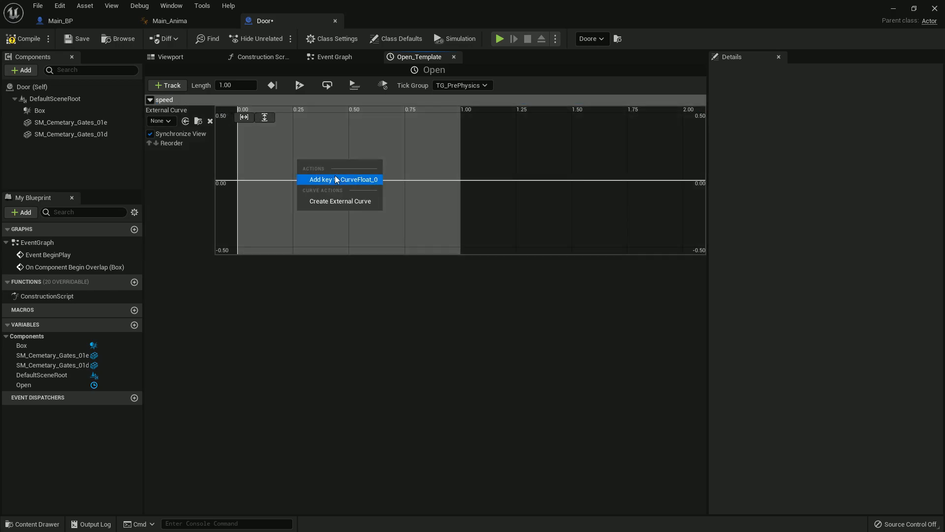
{"action": "left_click", "coordinate": [334, 175]}
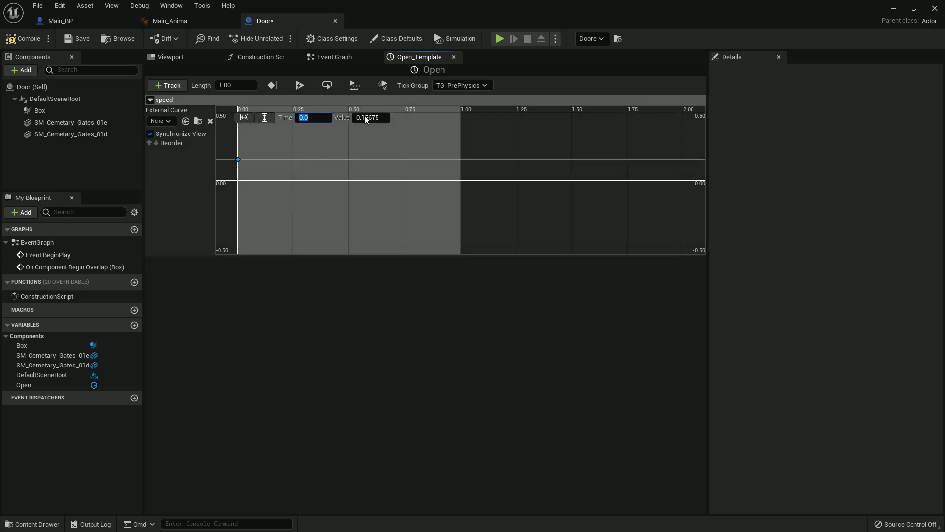
{"action": "right_click", "coordinate": [345, 162]}
{"action": "left_click", "coordinate": [386, 177]}
{"action": "left_click", "coordinate": [317, 116]}
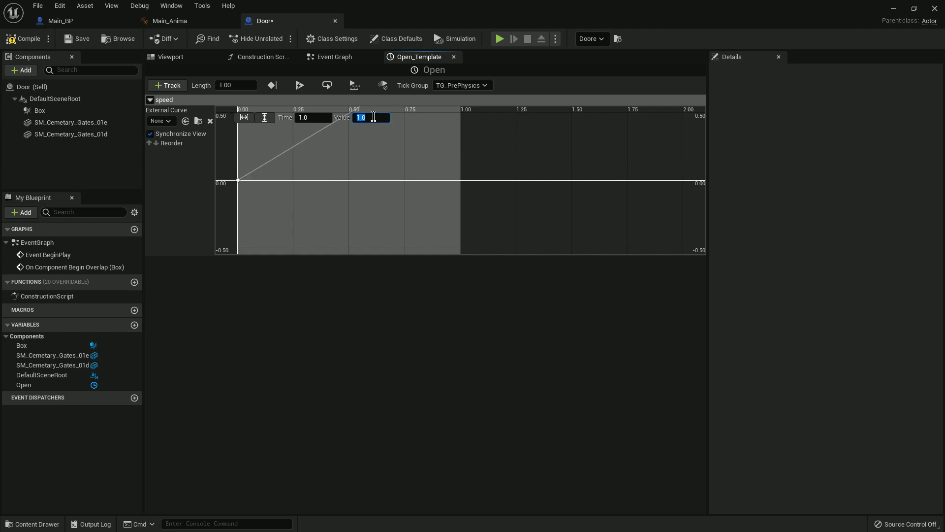
Return to the Event Graph, move the Open timeline node below Cast To Main_BP and select the SM_Cemetary_Gates_01e component.
{"action": "left_click", "coordinate": [343, 62]}
{"action": "right_click_drag", "start_coordinate": [546, 246], "coordinate": [434, 245]}
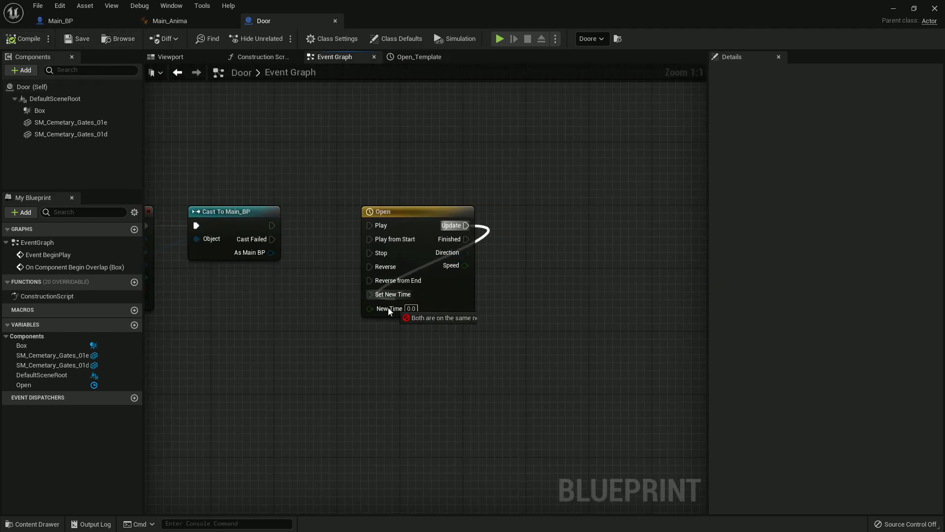
{"action": "left_click_drag", "start_coordinate": [370, 238], "coordinate": [336, 388]}
{"action": "right_click_drag", "start_coordinate": [418, 176], "coordinate": [410, 177]}
{"action": "left_click_drag", "start_coordinate": [406, 213], "coordinate": [366, 355]}
{"action": "left_click", "coordinate": [84, 123]}
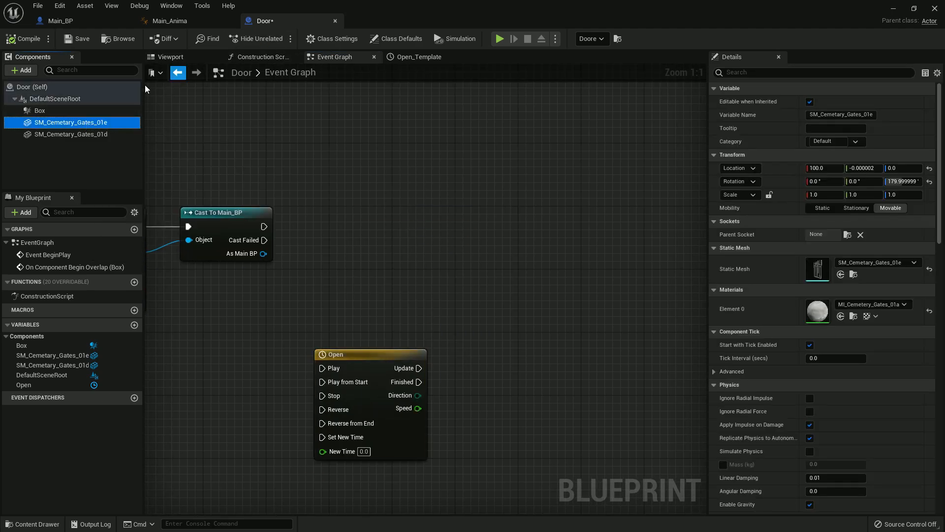
Add an SM_Cemetary_Gates_01e reference with a Get Relative Transform node, and split its return value into location, rotation and scale.
{"action": "left_click_drag", "start_coordinate": [372, 244], "coordinate": [447, 235]}
{"action": "type", "text": "get real"}
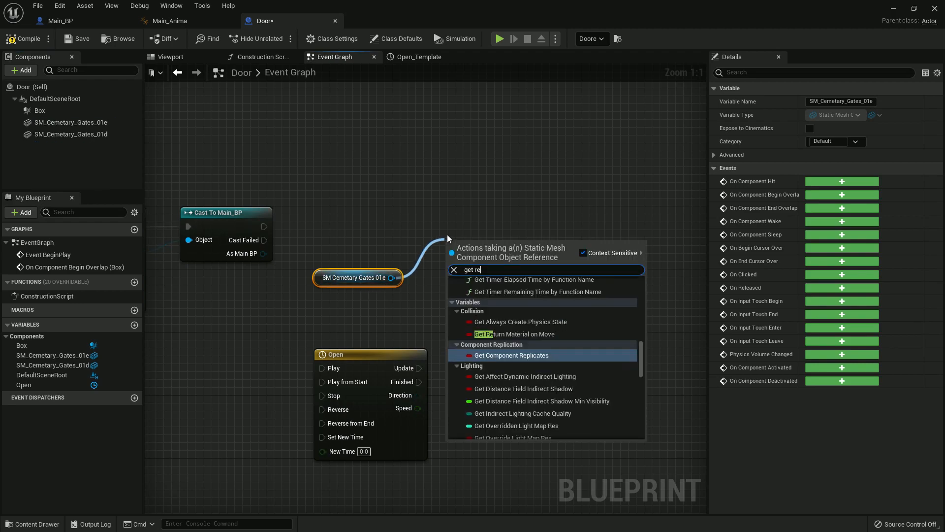
{"action": "key", "text": "BackSpace"}
{"action": "key", "text": "BackSpace"}
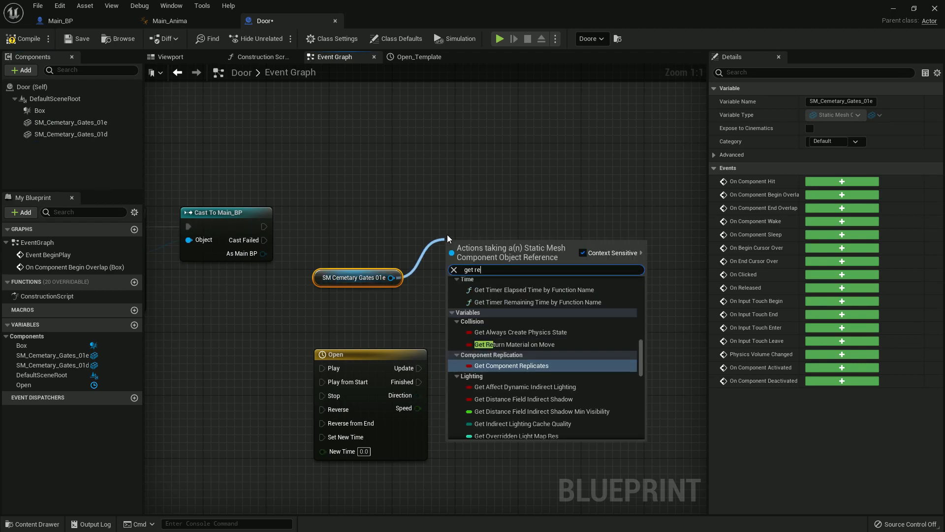
{"action": "type", "text": "l"}
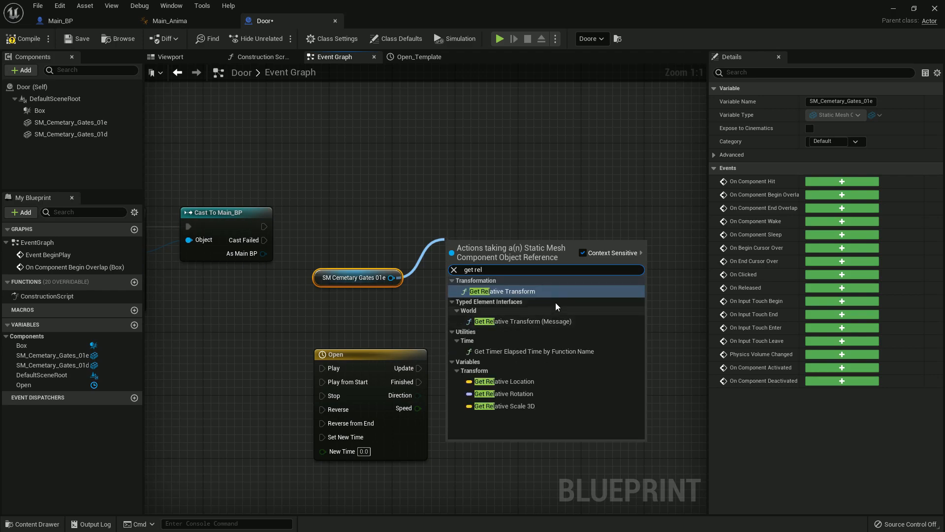
{"action": "left_click", "coordinate": [538, 291]}
{"action": "right_click", "coordinate": [525, 267]}
{"action": "left_click", "coordinate": [539, 288]}
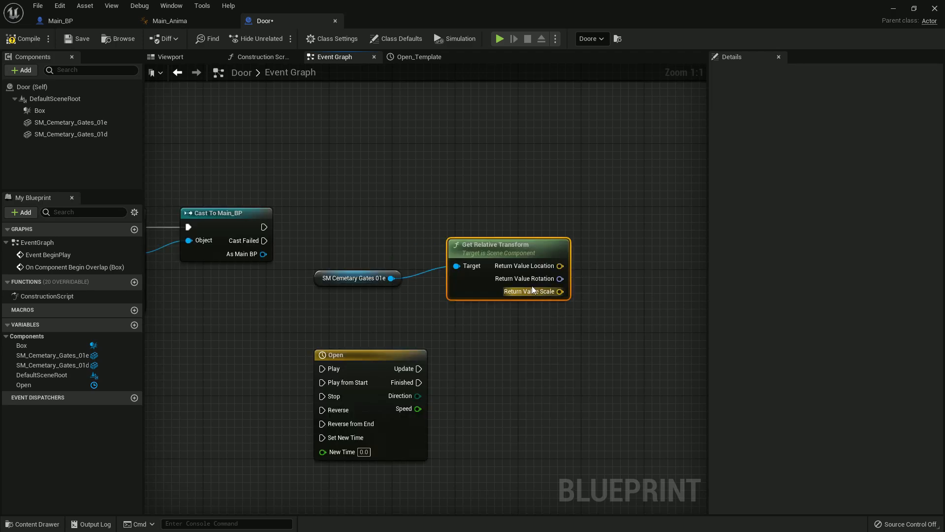
{"action": "left_click_drag", "start_coordinate": [461, 254], "coordinate": [461, 271]}
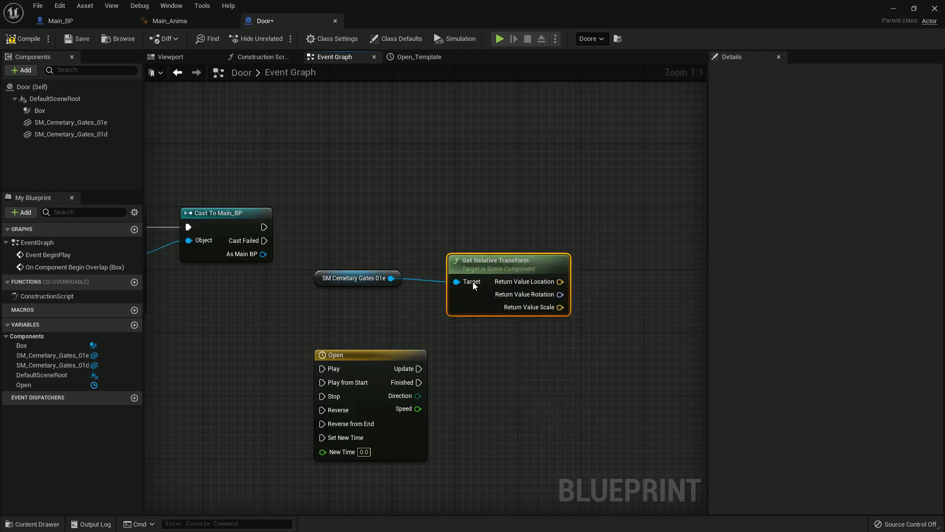
Check the gate component in the 3D preview and split the Get Relative Transform rotation output into roll, pitch and yaw.
{"action": "right_click", "coordinate": [504, 278]}
{"action": "left_click", "coordinate": [418, 202]}
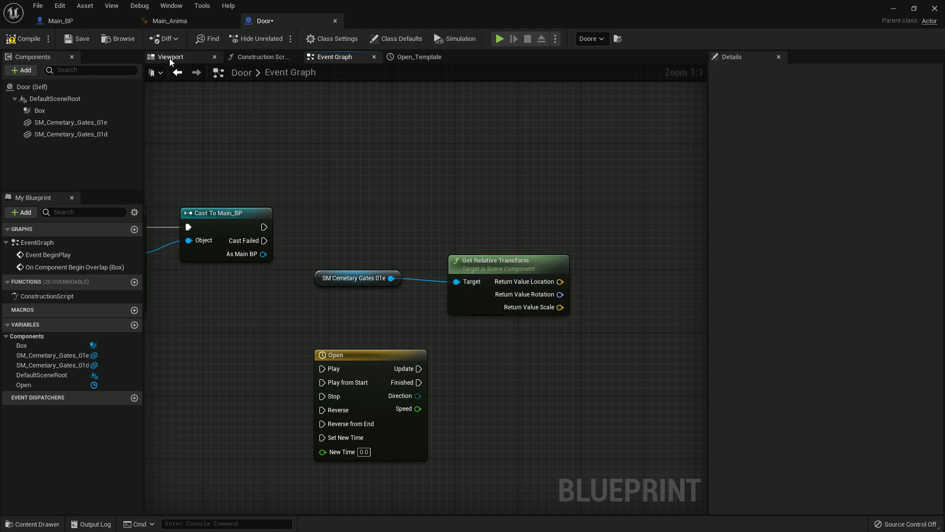
{"action": "left_click", "coordinate": [169, 57]}
{"action": "left_click", "coordinate": [98, 123]}
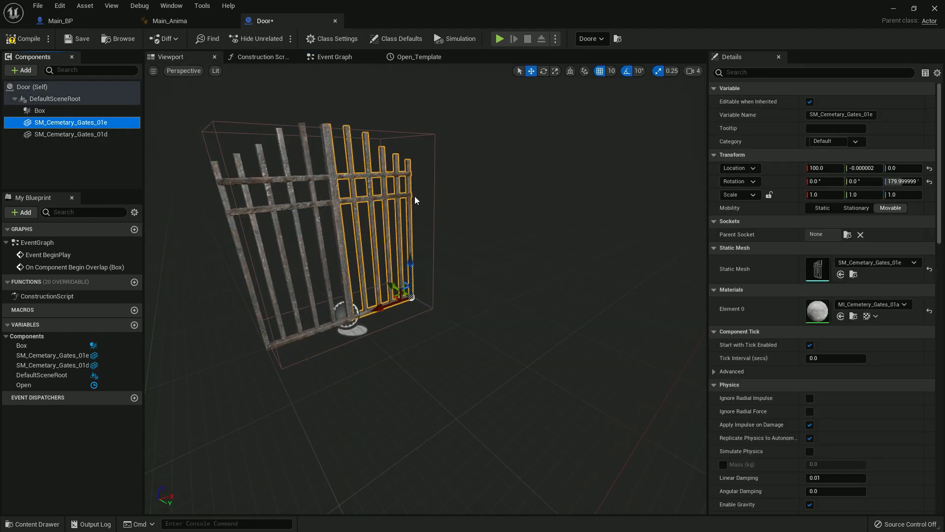
{"action": "left_click", "coordinate": [364, 60]}
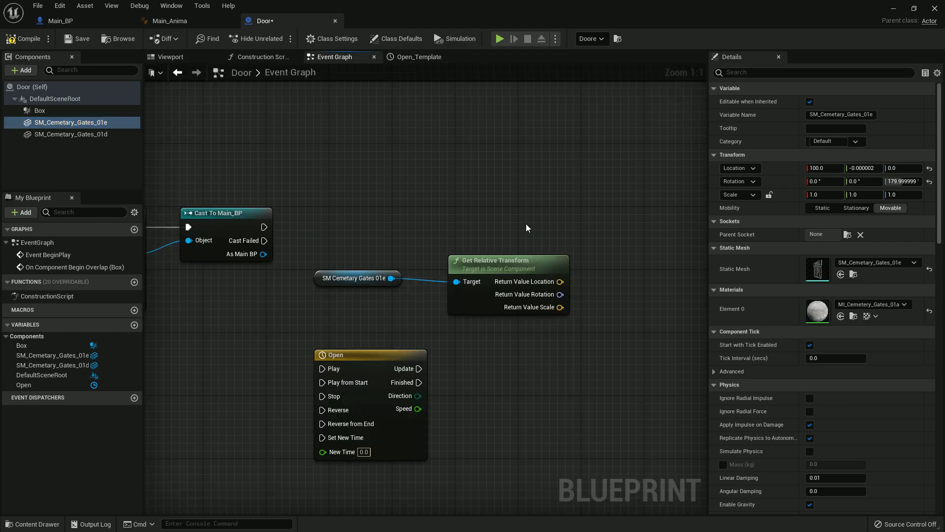
{"action": "right_click", "coordinate": [559, 294]}
{"action": "left_click", "coordinate": [584, 327]}
Add a Set Relative Rotation node targeting SM_Cemetary_Gates_01e and split its New Rotation input into roll, pitch and yaw.
{"action": "left_click_drag", "start_coordinate": [392, 279], "coordinate": [451, 195]}
{"action": "type", "text": "set"}
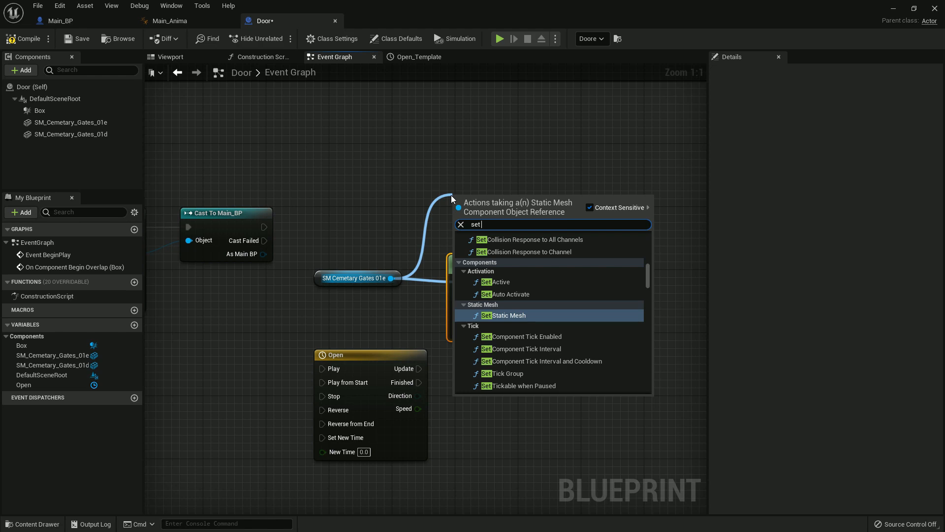
{"action": "type", "text": " rota"}
{"action": "left_click", "coordinate": [544, 258]}
{"action": "right_click_drag", "start_coordinate": [518, 246], "coordinate": [336, 214]}
{"action": "left_click_drag", "start_coordinate": [348, 187], "coordinate": [538, 172]}
{"action": "right_click", "coordinate": [465, 206]}
{"action": "left_click", "coordinate": [490, 226]}
{"action": "right_click_drag", "start_coordinate": [438, 248], "coordinate": [560, 251]}
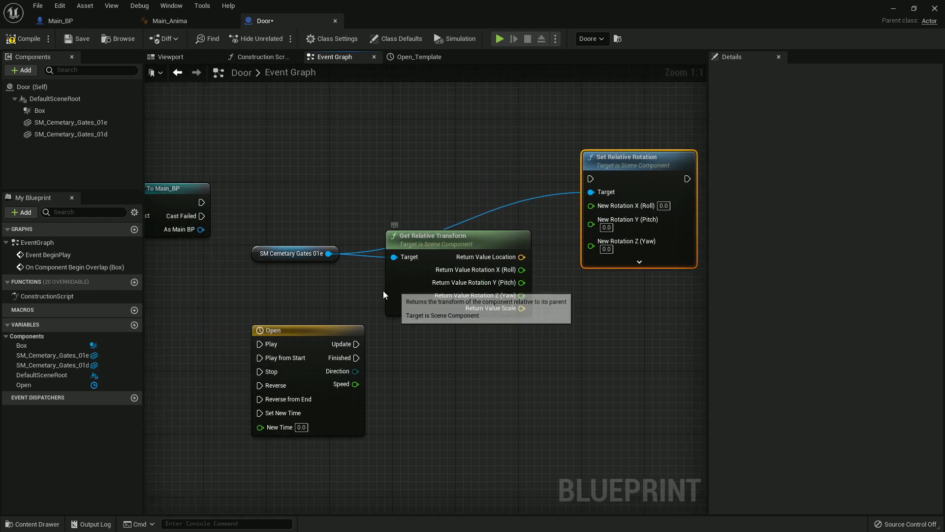
Check the gate's rotation axes, and add a float Lerp node with the yaw return value as A and the timeline's Speed as Alpha.
{"action": "left_click", "coordinate": [171, 56]}
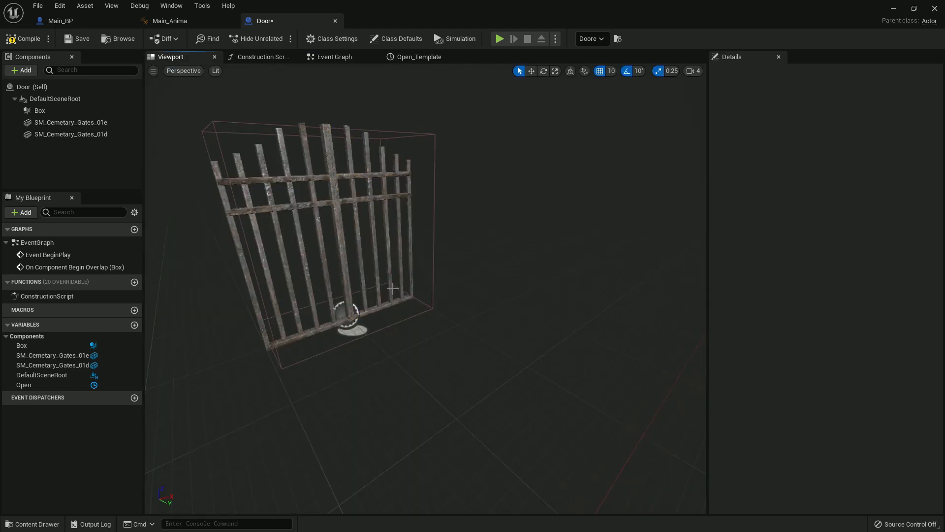
{"action": "left_click", "coordinate": [380, 298]}
{"action": "key", "text": "e"}
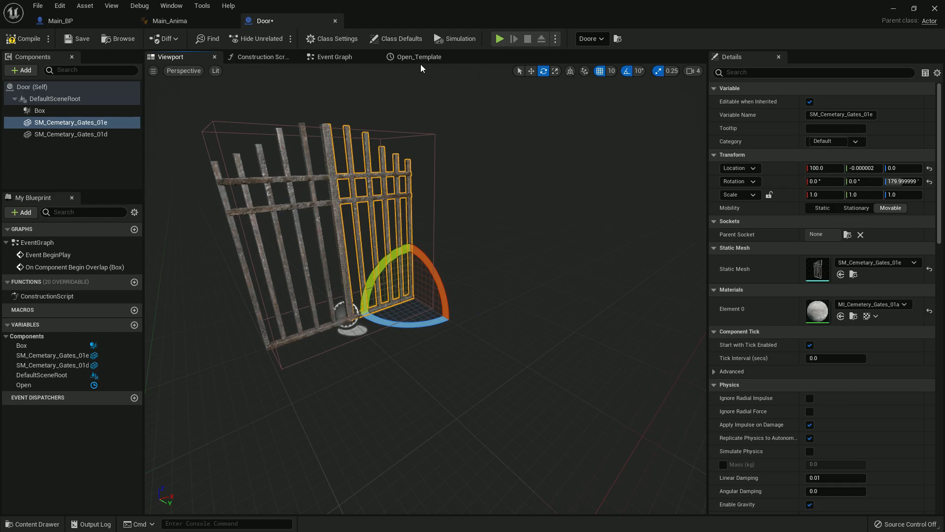
{"action": "left_click", "coordinate": [331, 57]}
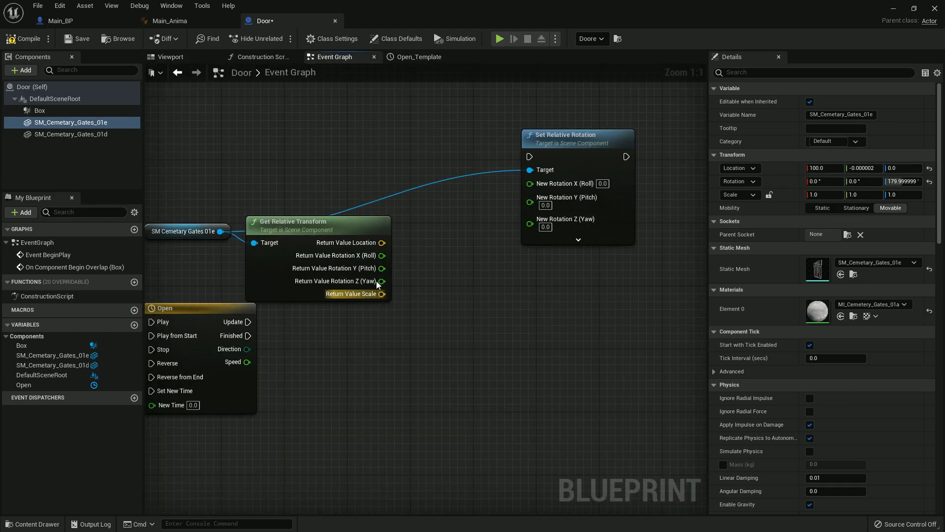
{"action": "left_click_drag", "start_coordinate": [379, 281], "coordinate": [473, 270]}
{"action": "type", "text": "lerp"}
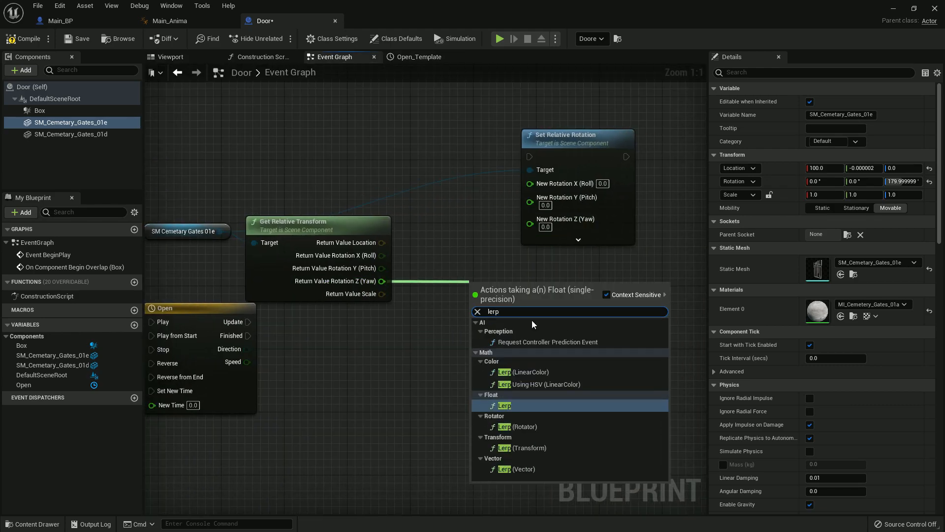
{"action": "left_click", "coordinate": [518, 405]}
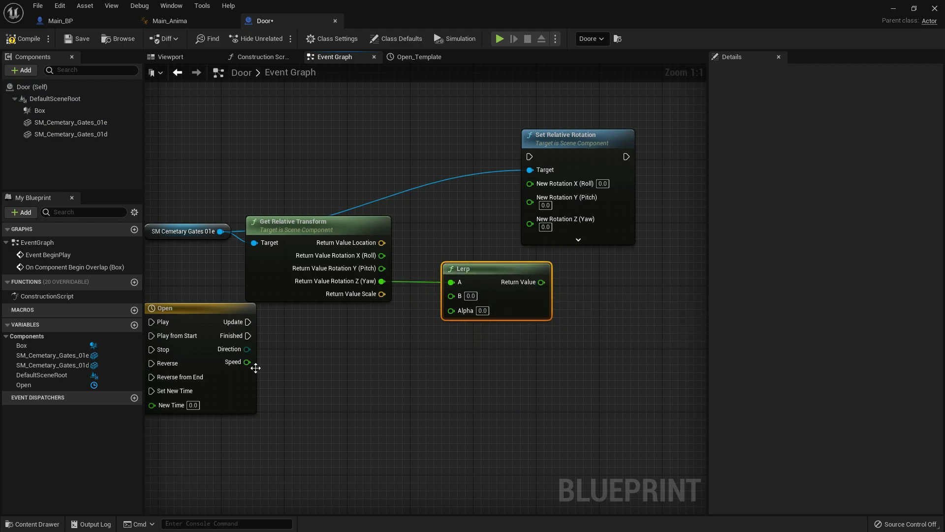
{"action": "left_click_drag", "start_coordinate": [246, 362], "coordinate": [454, 313]}
Set the Lerp's B to 60, feed its result into the new yaw, and pass the original roll and pitch to Set Relative Rotation.
{"action": "left_click", "coordinate": [472, 296]}
{"action": "type", "text": "90"}
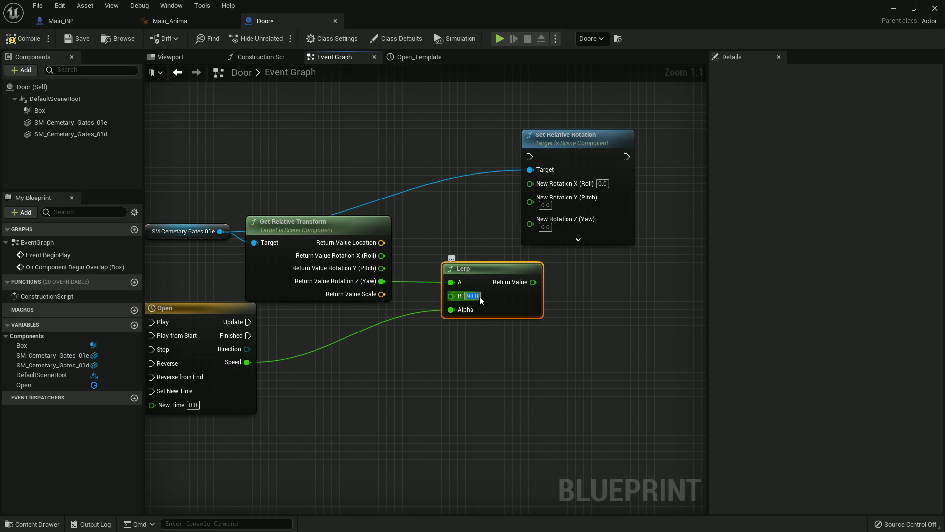
{"action": "key", "text": "Return"}
{"action": "key", "text": "Return"}
{"action": "type", "text": "60"}
{"action": "key", "text": "Return"}
{"action": "left_click_drag", "start_coordinate": [533, 282], "coordinate": [530, 224]}
{"action": "mouse_move", "coordinate": [382, 255]}
{"action": "left_mouse_down"}
{"action": "mouse_move", "coordinate": [530, 183]}
{"action": "mouse_move", "coordinate": [382, 269]}
{"action": "left_mouse_up"}
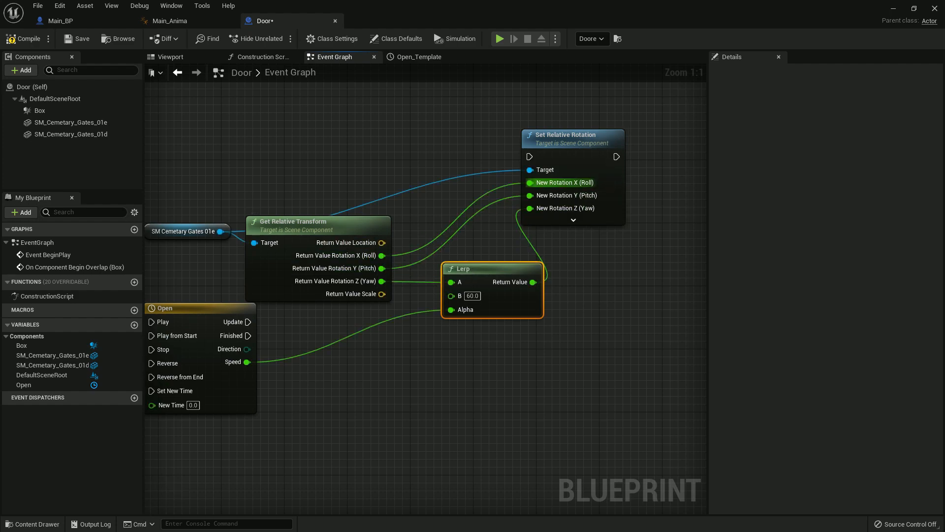
Wire Cast To Main_BP into the Open timeline's Play and its Update into Set Relative Rotation, and arrange the nodes in tidy rows.
{"action": "right_click_drag", "start_coordinate": [157, 210], "coordinate": [304, 219]}
{"action": "left_click_drag", "start_coordinate": [238, 188], "coordinate": [310, 330]}
{"action": "left_click_drag", "start_coordinate": [394, 330], "coordinate": [676, 165]}
{"action": "left_click_drag", "start_coordinate": [343, 316], "coordinate": [357, 151]}
{"action": "left_click_drag", "start_coordinate": [320, 237], "coordinate": [313, 332]}
{"action": "right_click_drag", "start_coordinate": [445, 271], "coordinate": [344, 264]}
{"action": "left_click_drag", "start_coordinate": [337, 269], "coordinate": [344, 379]}
{"action": "left_click_drag", "start_coordinate": [518, 267], "coordinate": [519, 370]}
{"action": "left_click_drag", "start_coordinate": [666, 152], "coordinate": [667, 161]}
{"action": "right_click_drag", "start_coordinate": [599, 169], "coordinate": [890, 181]}
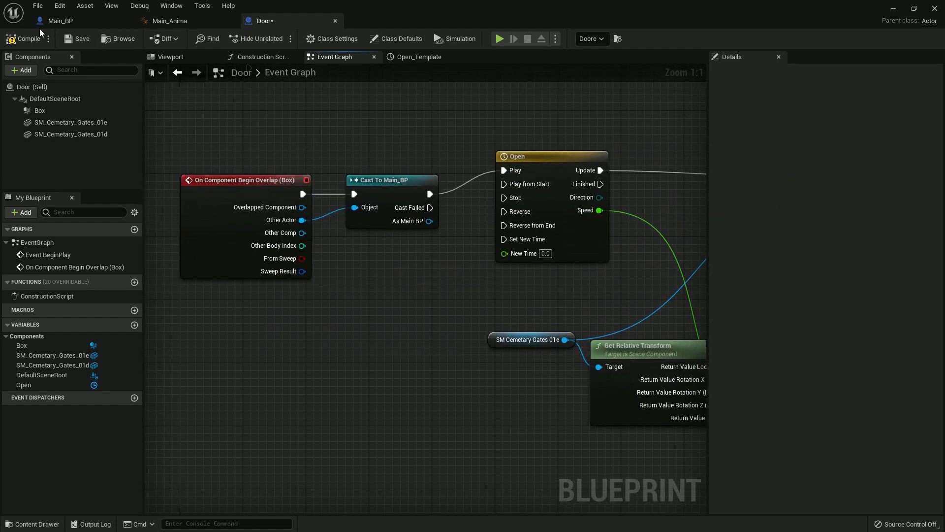
Save the Door Blueprint and insert a Do Once node between the Cast To Main_BP and Open timeline nodes.
{"action": "left_click", "coordinate": [72, 38]}
{"action": "left_click", "coordinate": [74, 20]}
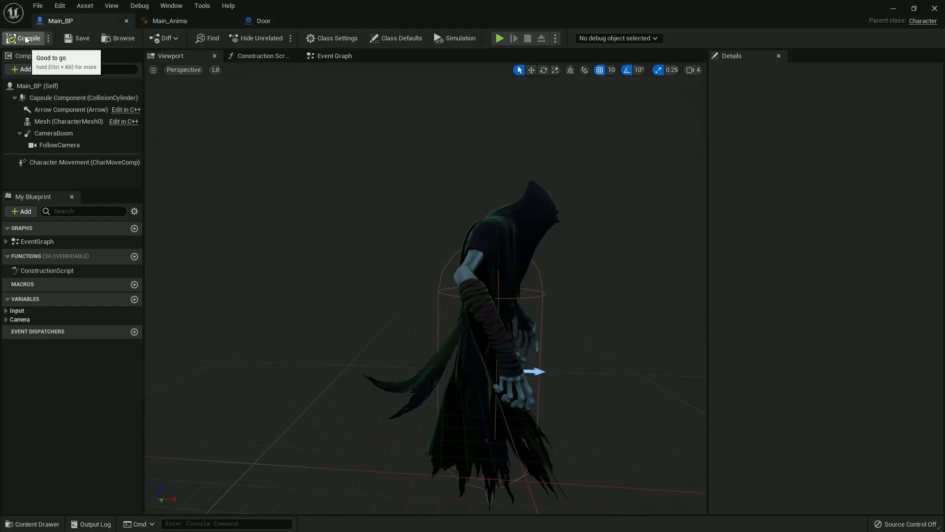
{"action": "left_click", "coordinate": [284, 22]}
{"action": "left_click_drag", "start_coordinate": [236, 165], "coordinate": [355, 197]}
{"action": "left_click_drag", "start_coordinate": [350, 188], "coordinate": [211, 162]}
{"action": "left_click_drag", "start_coordinate": [296, 170], "coordinate": [371, 155]}
{"action": "type", "text": "do once"}
{"action": "left_click", "coordinate": [426, 276]}
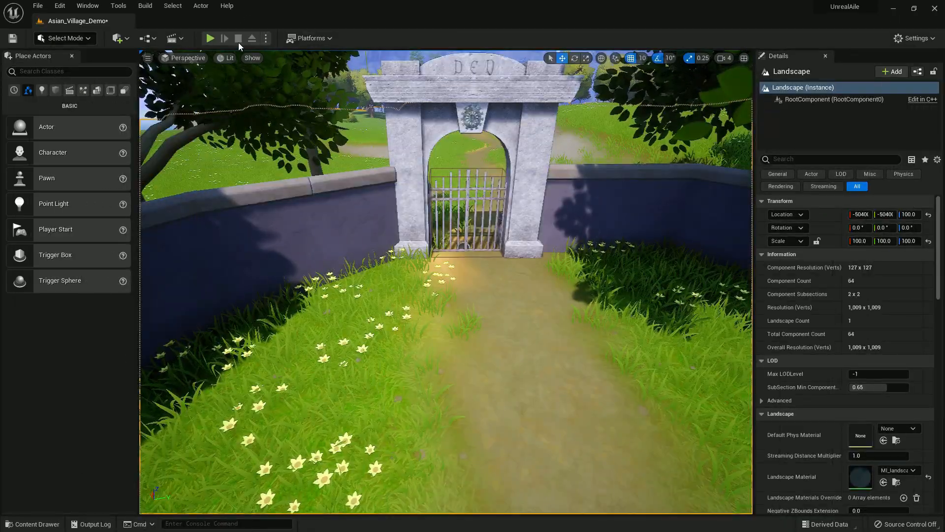
Play the level, walk the Lich to the cemetery gate to test how it opens, and stop playing.
{"action": "left_click", "coordinate": [210, 38]}
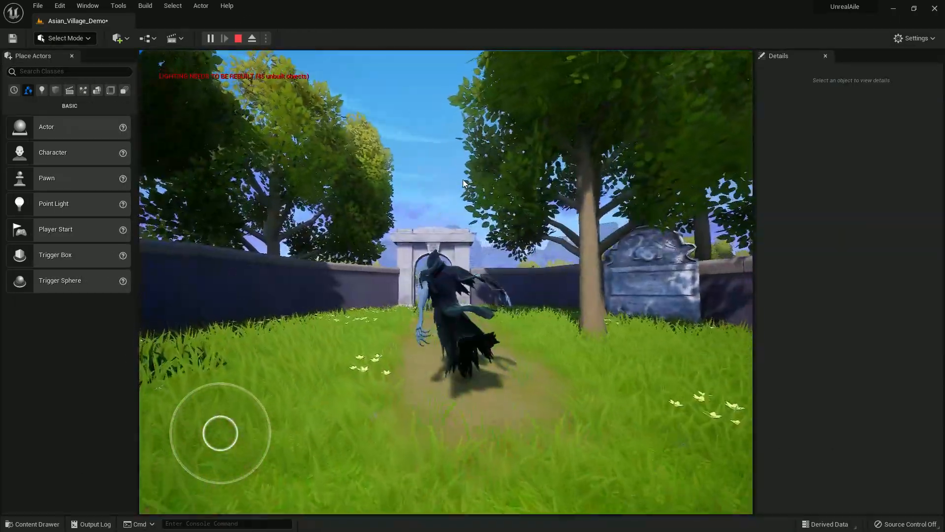
{"action": "key", "text": "w"}
{"action": "left_click_drag", "start_coordinate": [462, 183], "coordinate": [462, 291]}
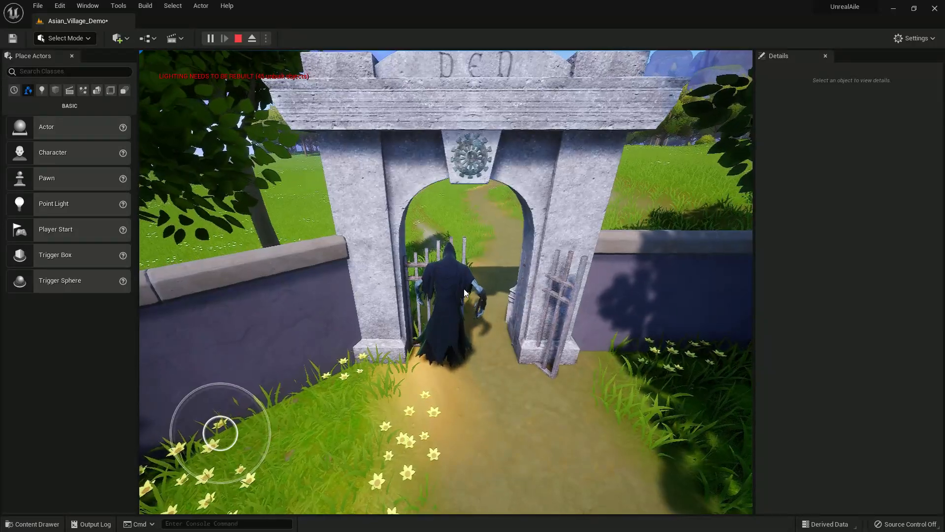
{"action": "key", "text": "s"}
{"action": "key", "text": "Escape"}
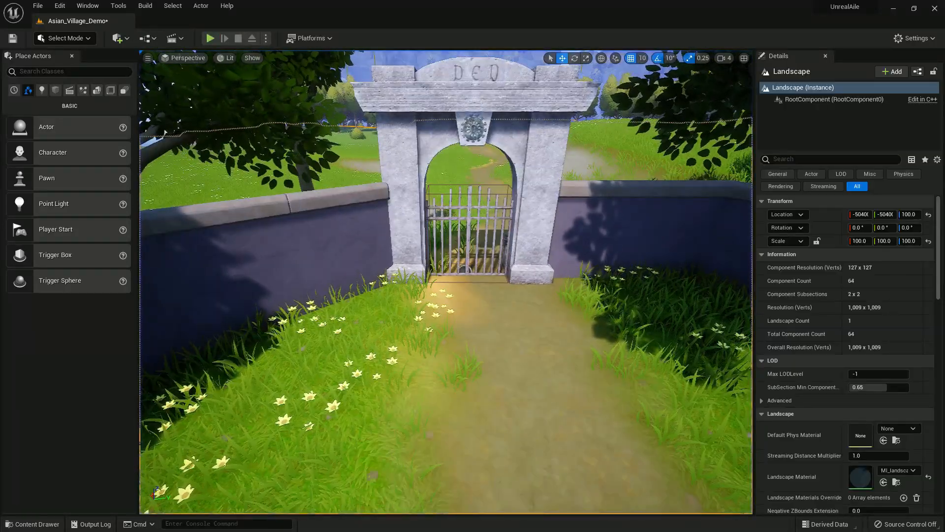
Reopen the Door Blueprint's Open timeline and lower the speed curve's key at time 1.0 to a value of 0.5.
{"action": "key", "text": "super"}
{"action": "mouse_move", "coordinate": [592, 520]}
{"action": "left_click", "coordinate": [669, 462]}
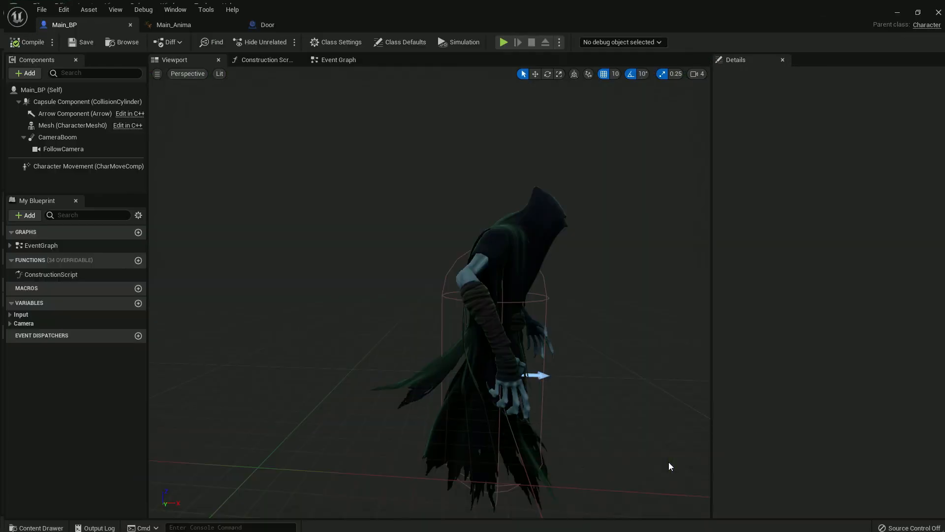
{"action": "left_click", "coordinate": [337, 55]}
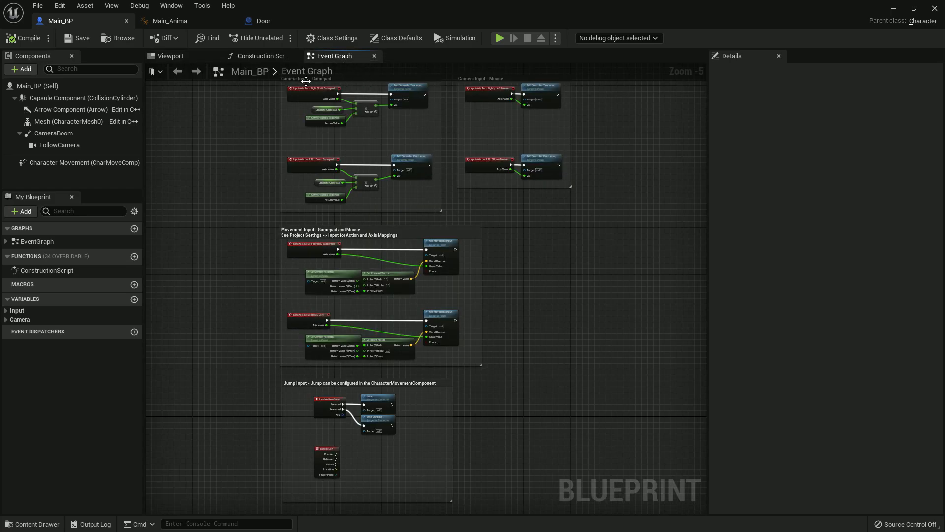
{"action": "left_click", "coordinate": [263, 20]}
{"action": "right_click_drag", "start_coordinate": [458, 218], "coordinate": [326, 195]}
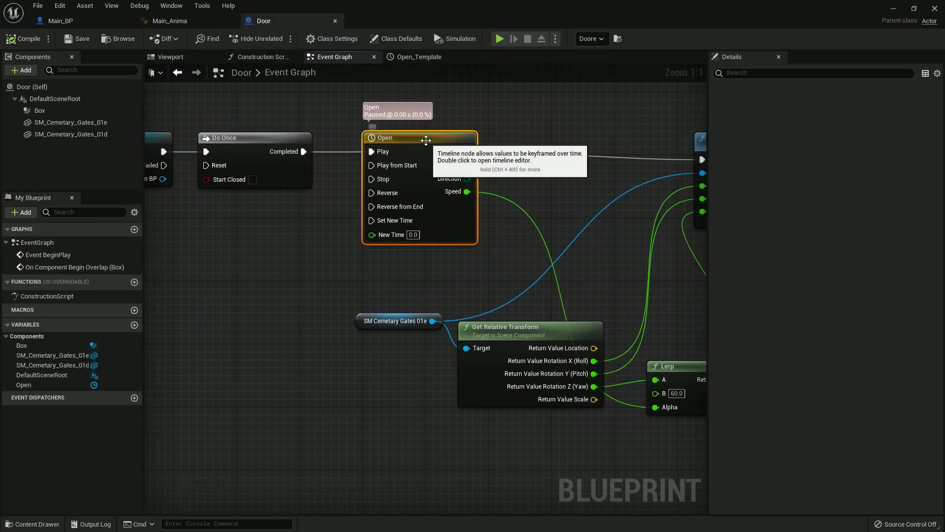
{"action": "double_click", "coordinate": [391, 164]}
{"action": "scroll", "coordinate": [450, 140], "scroll_direction": "down", "scroll_amount": 6}
{"action": "left_click", "coordinate": [264, 117]}
{"action": "left_click", "coordinate": [246, 117]}
{"action": "left_click_drag", "start_coordinate": [683, 113], "coordinate": [687, 185]}
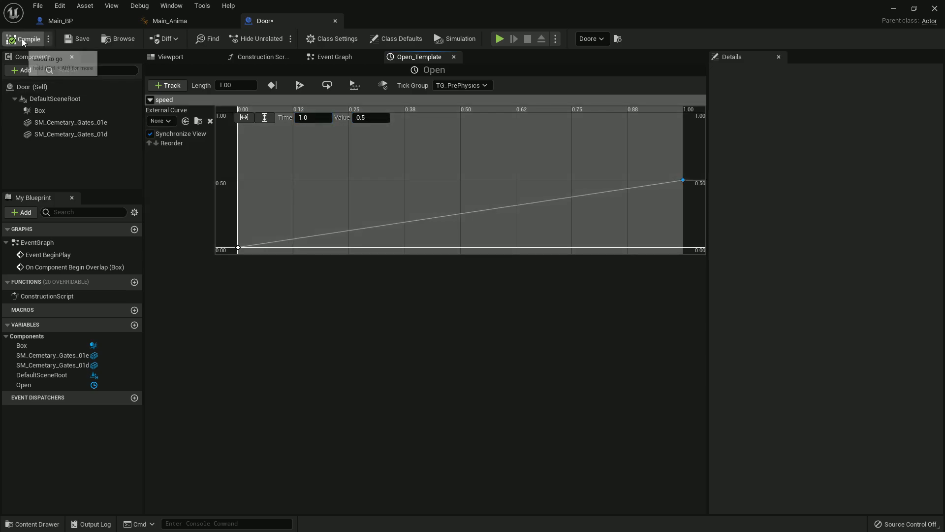
Set the Lerp node's B value to -45 in the Event Graph and save the Door Blueprint.
{"action": "left_click", "coordinate": [320, 58]}
{"action": "right_click_drag", "start_coordinate": [564, 268], "coordinate": [308, 221]}
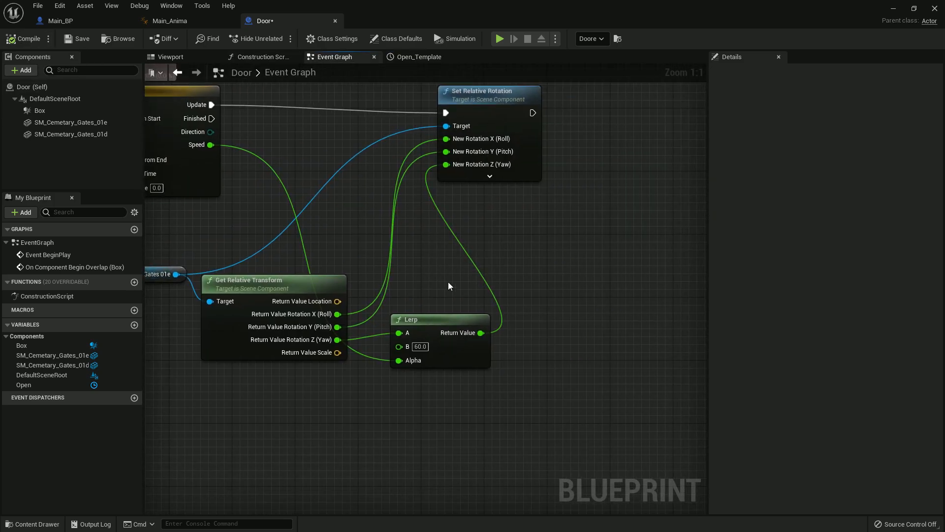
{"action": "left_click", "coordinate": [420, 347]}
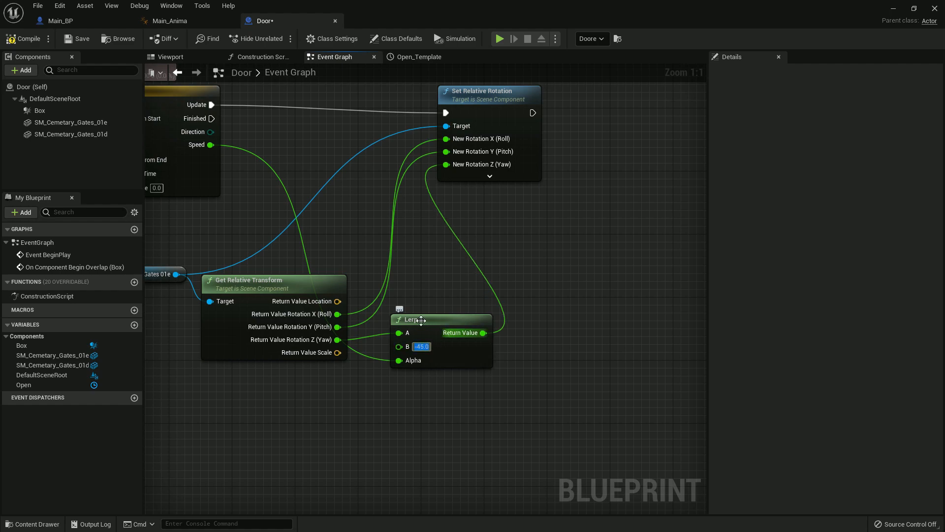
{"action": "left_click", "coordinate": [68, 38]}
Return to the level and play it again, walking the Lich to the archway to test the adjusted gate swing.
{"action": "left_click", "coordinate": [60, 20]}
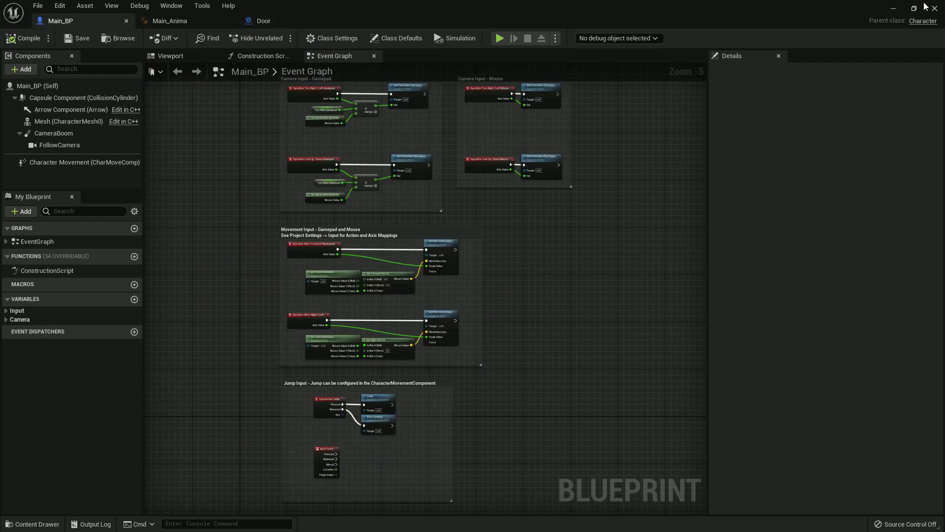
{"action": "left_click", "coordinate": [893, 9]}
{"action": "left_click", "coordinate": [211, 38]}
{"action": "key", "text": "w"}
{"action": "left_click_drag", "start_coordinate": [516, 177], "coordinate": [361, 281]}
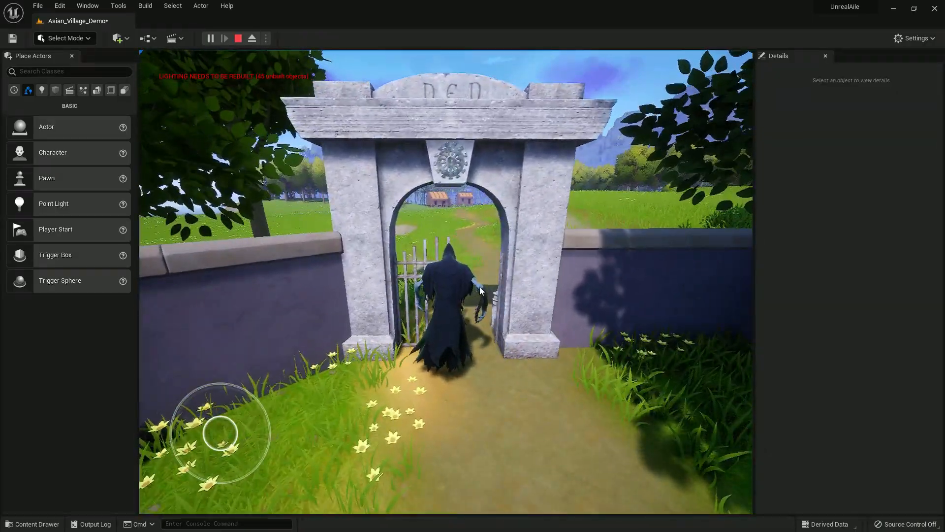
{"action": "left_click_drag", "start_coordinate": [479, 287], "coordinate": [495, 316]}
{"action": "key", "text": "s"}
{"action": "key", "text": "Escape"}
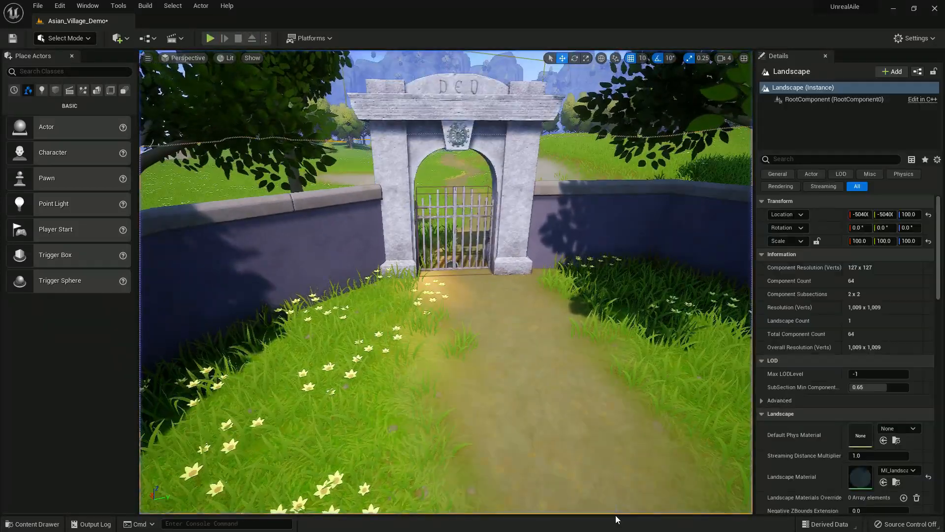
Reopen the Door Blueprint's Open timeline, enter a new value for the speed curve's key at time 1.0, and save.
{"action": "key", "text": "super"}
{"action": "mouse_move", "coordinate": [592, 519]}
{"action": "left_click", "coordinate": [638, 466]}
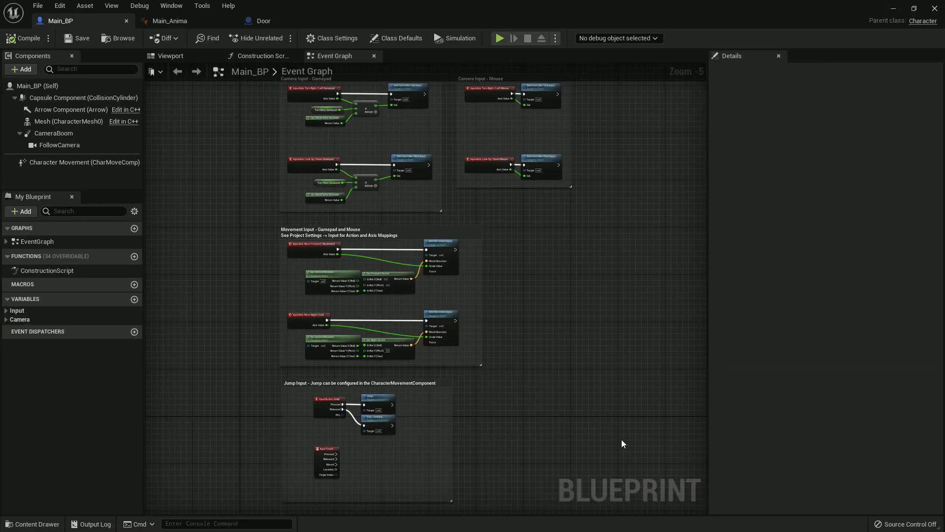
{"action": "left_click", "coordinate": [171, 58]}
{"action": "left_click", "coordinate": [325, 58]}
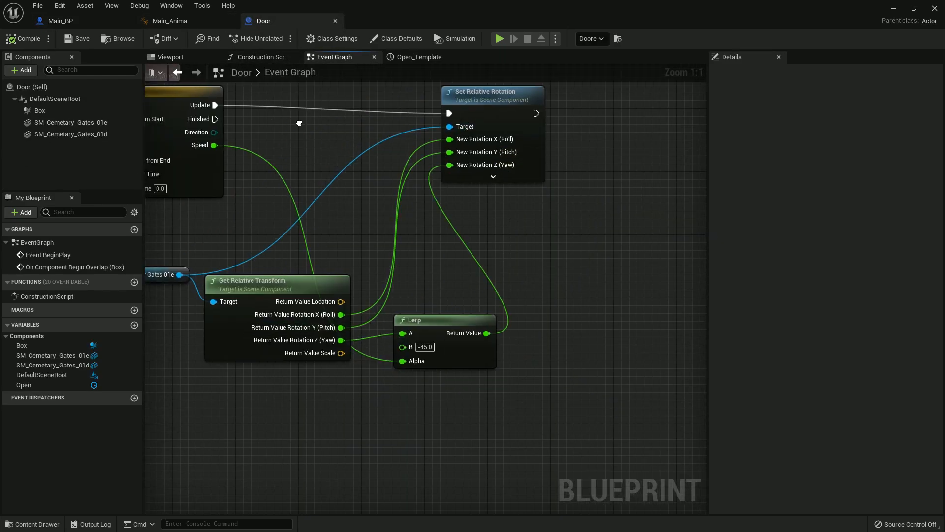
{"action": "right_click_drag", "start_coordinate": [223, 117], "coordinate": [339, 134]}
{"action": "double_click", "coordinate": [282, 107]}
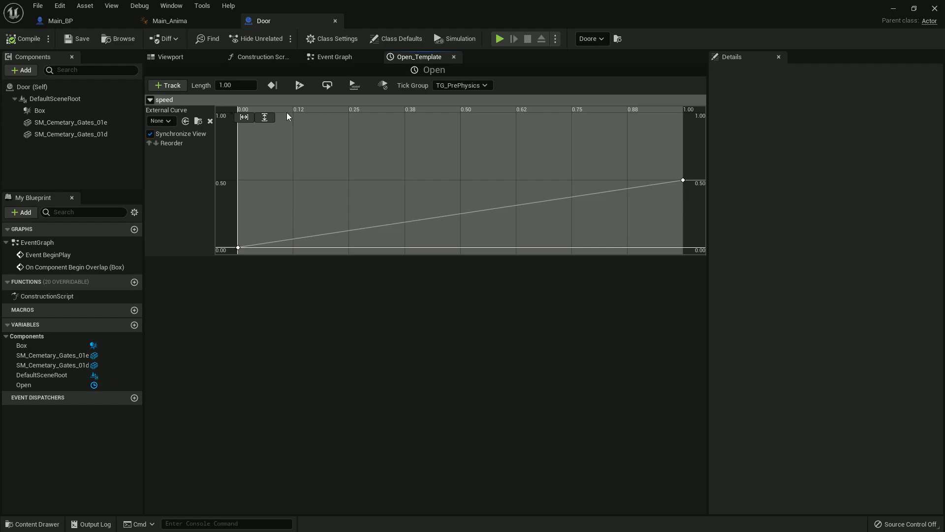
{"action": "left_click", "coordinate": [255, 88]}
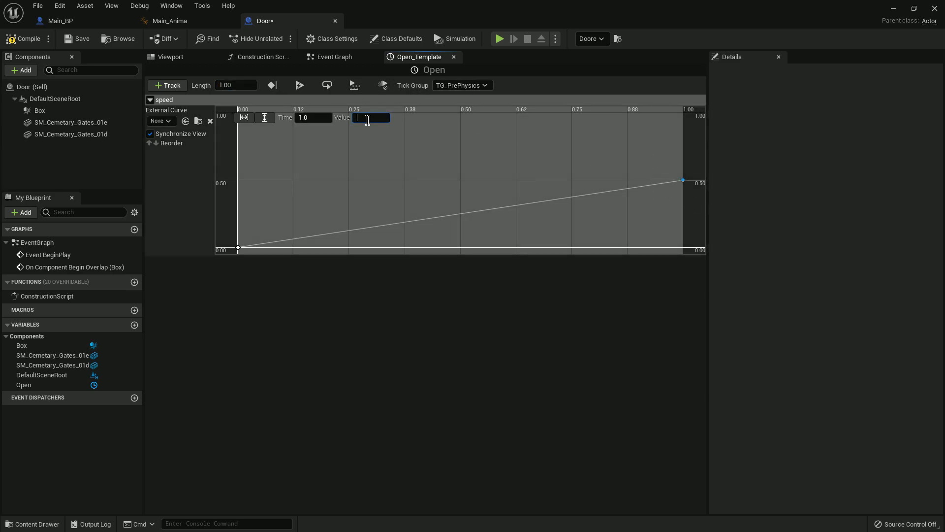
{"action": "left_click", "coordinate": [77, 40]}
{"action": "left_click", "coordinate": [172, 20]}
{"action": "left_click", "coordinate": [287, 20]}
Set the Lerp node's B value to 45 in the Door Event Graph, save, and return to the level.
{"action": "left_click", "coordinate": [339, 57]}
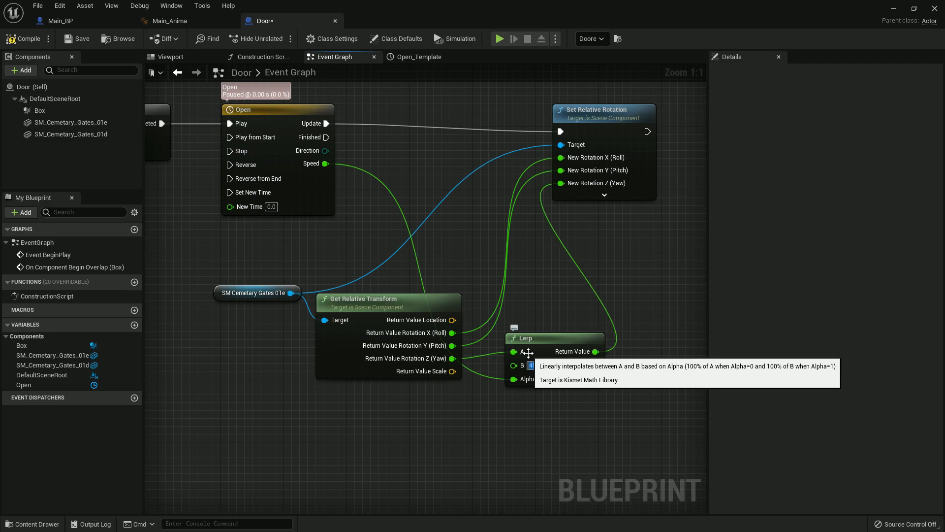
{"action": "left_click", "coordinate": [72, 39]}
{"action": "left_click", "coordinate": [58, 20]}
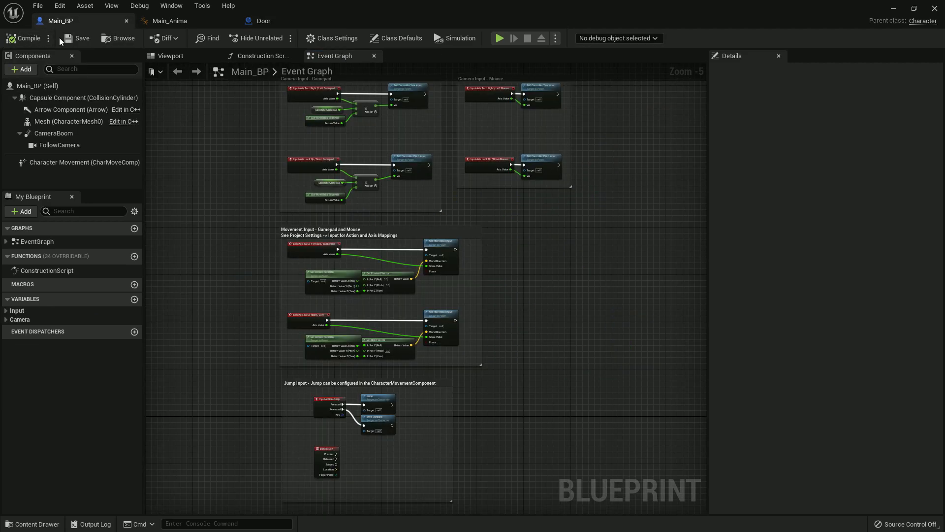
{"action": "left_click", "coordinate": [897, 8]}
Rotate the Doore gate under the archway by 180° about its vertical axis, to a Z rotation of -70°.
{"action": "left_click", "coordinate": [453, 236]}
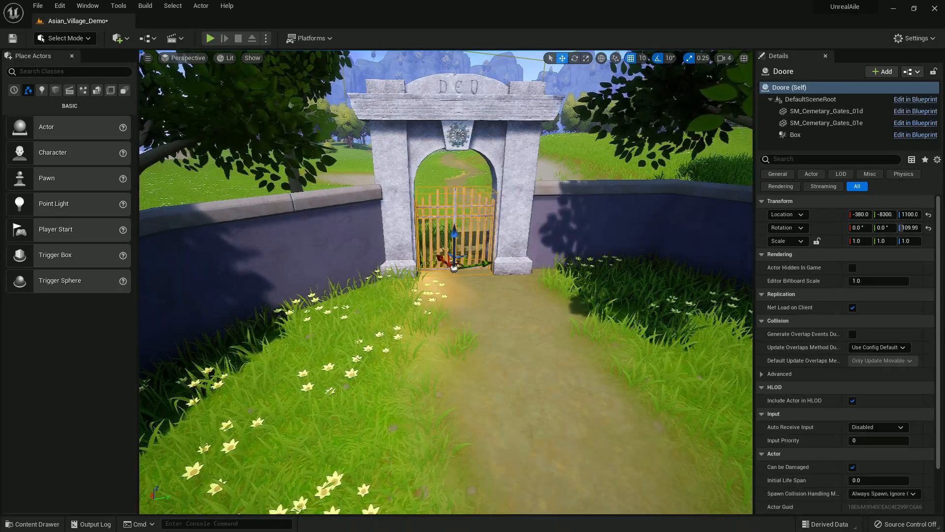
{"action": "key", "text": "e"}
{"action": "left_click_drag", "start_coordinate": [467, 294], "coordinate": [495, 287]}
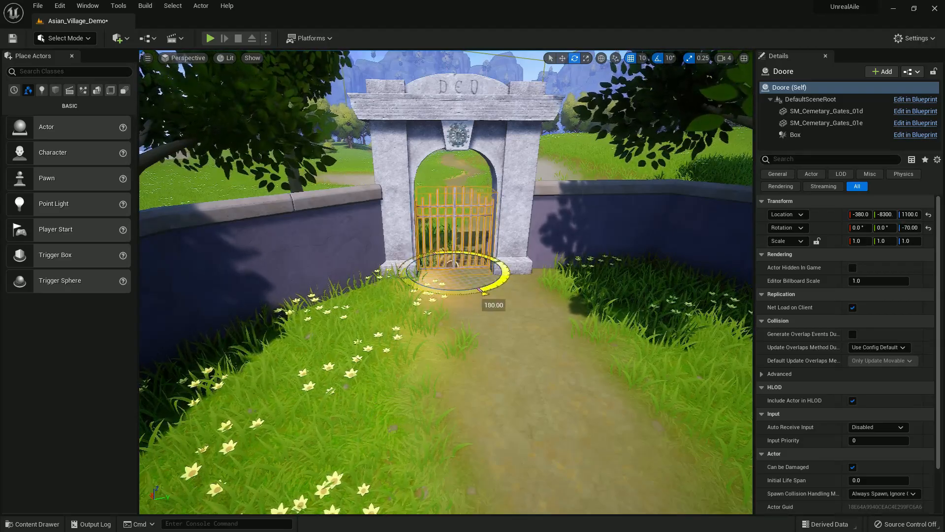
{"action": "key", "text": "w"}
Play the level, walk the Lich toward the archway to test the turned gate, and stop playing.
{"action": "left_click", "coordinate": [210, 38]}
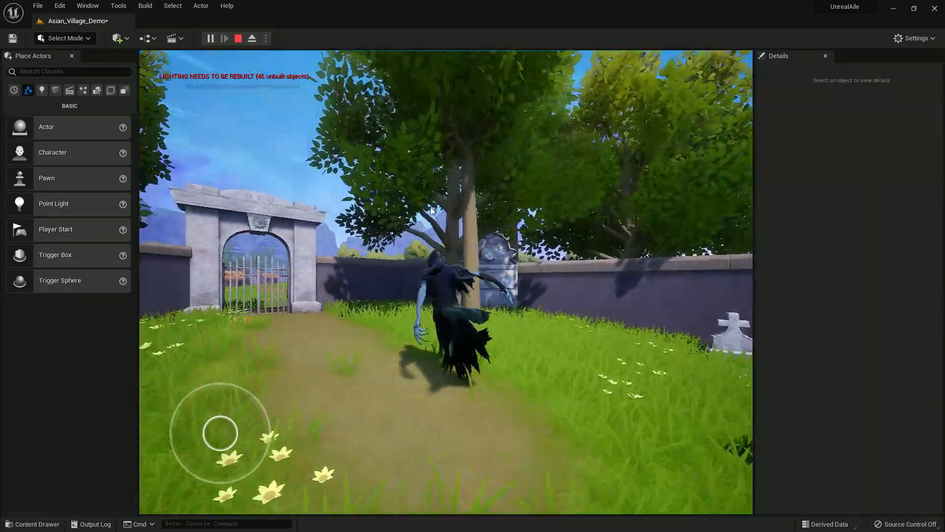
{"action": "key", "text": "w"}
{"action": "left_click_drag", "start_coordinate": [431, 211], "coordinate": [491, 310]}
{"action": "key", "text": "Escape"}
Set the Door Blueprint's Open timeline to a length of 3.00, with the speed curve's last key at time 3.0 and value 1.0, and save.
{"action": "key", "text": "super"}
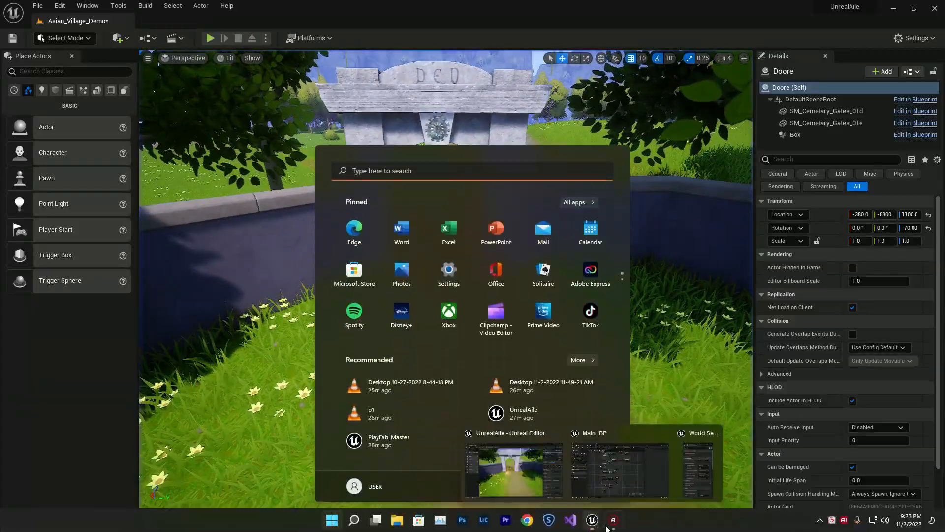
{"action": "left_click", "coordinate": [683, 476]}
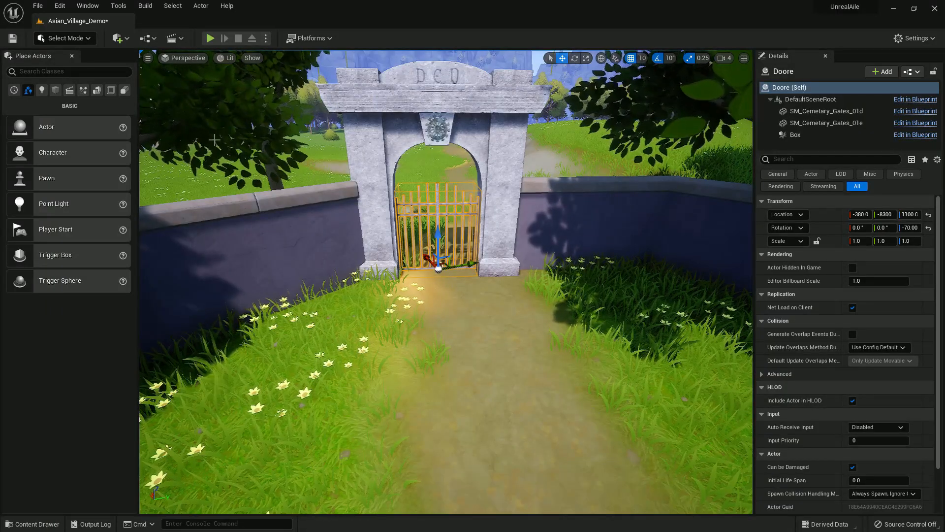
{"action": "key", "text": "super"}
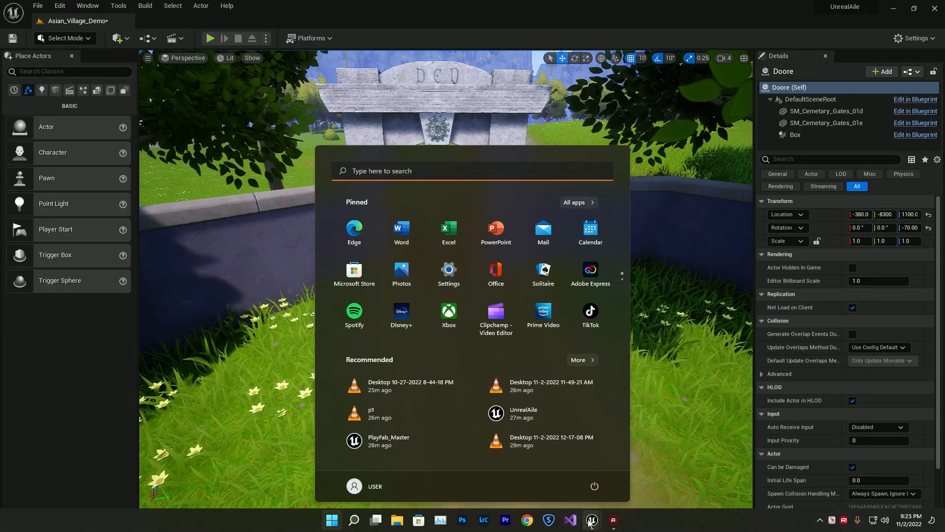
{"action": "mouse_move", "coordinate": [589, 522]}
{"action": "left_click", "coordinate": [610, 470]}
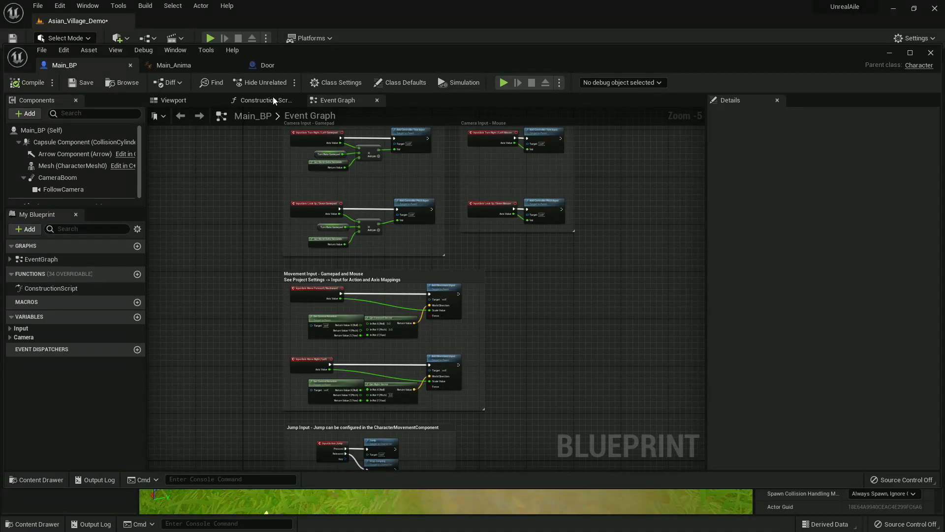
{"action": "left_click", "coordinate": [276, 69]}
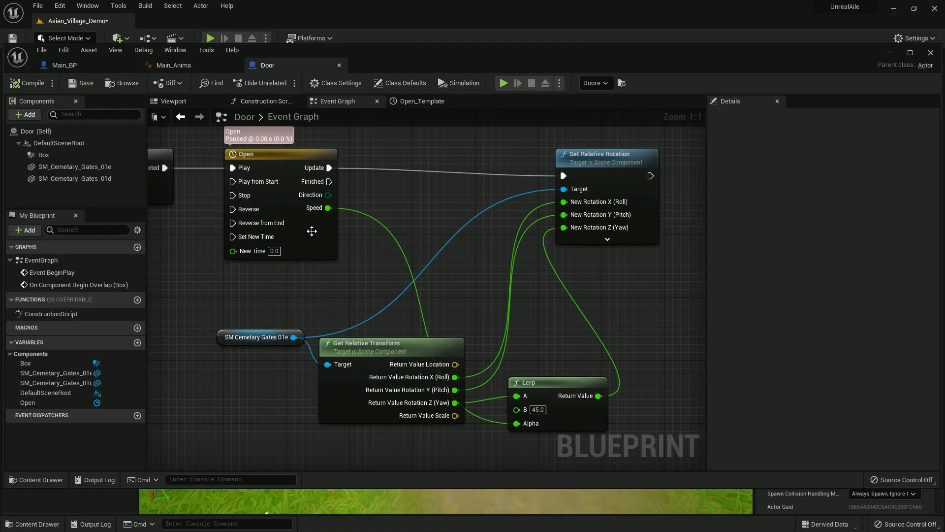
{"action": "double_click", "coordinate": [316, 235]}
{"action": "left_click", "coordinate": [255, 131]}
{"action": "scroll", "coordinate": [496, 193], "scroll_direction": "down", "scroll_amount": 3}
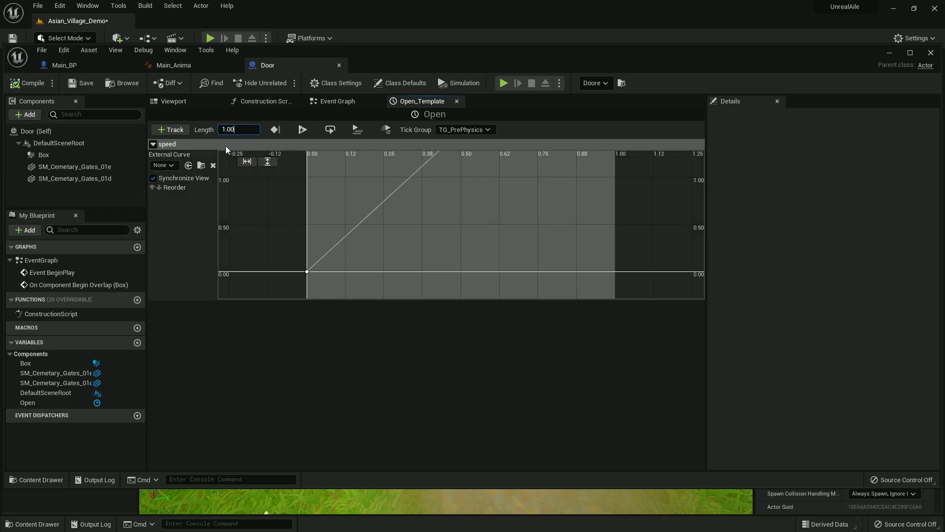
{"action": "left_click", "coordinate": [247, 162]}
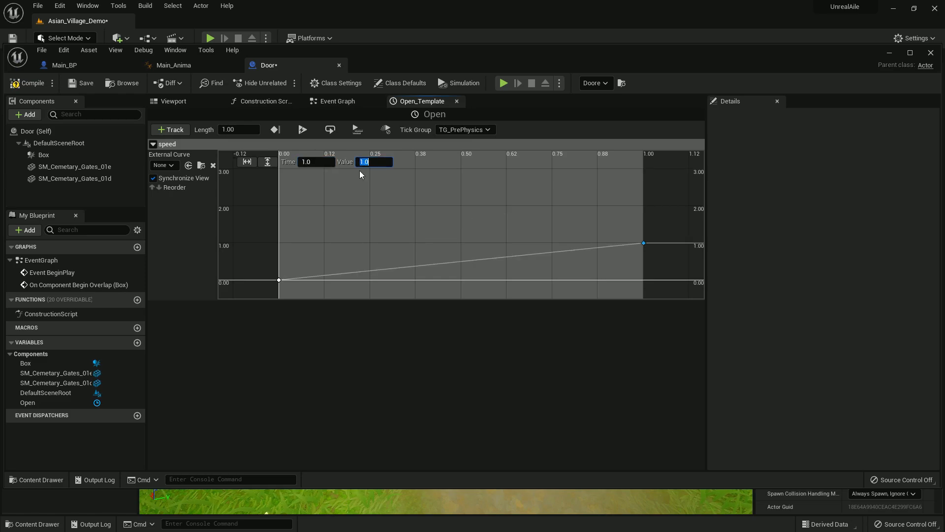
{"action": "left_click", "coordinate": [242, 129]}
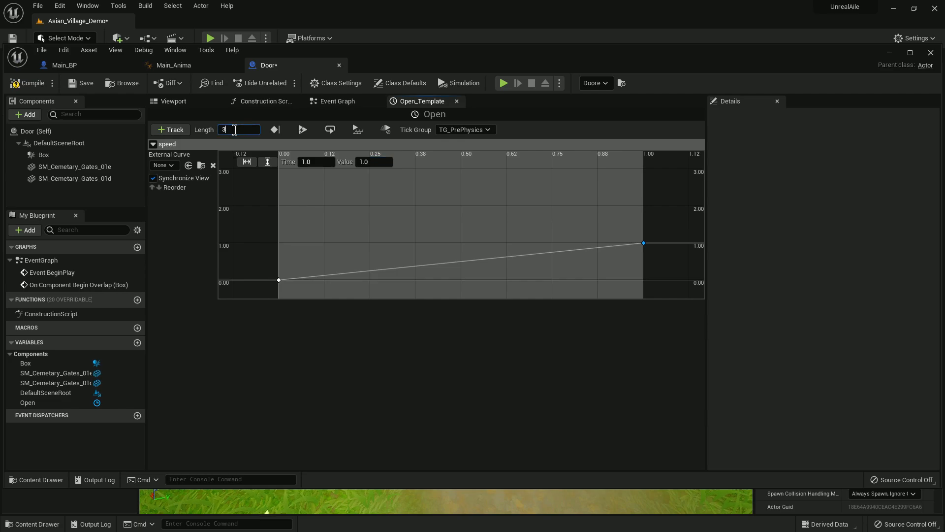
{"action": "key", "text": "Return"}
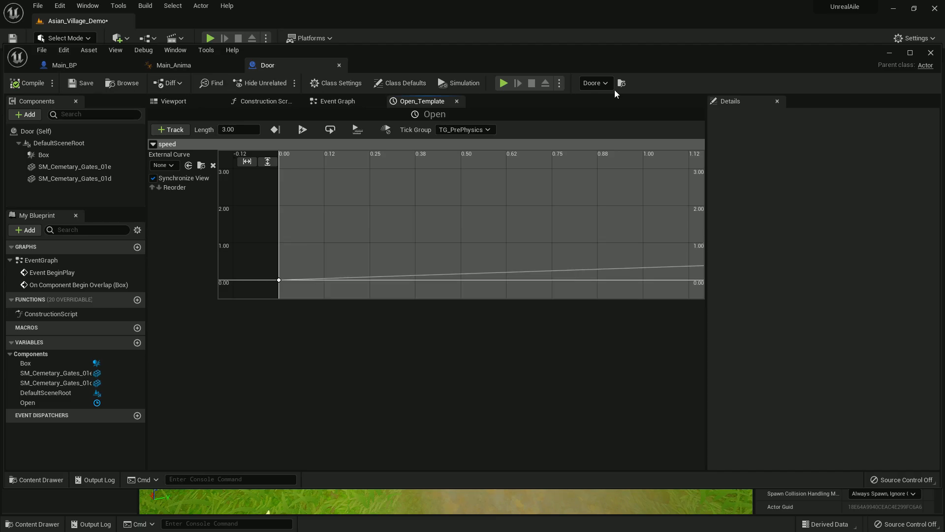
Return to the level and play it, walking the Lich up to the gate to test the three-second opening, and stop.
{"action": "left_click", "coordinate": [893, 55]}
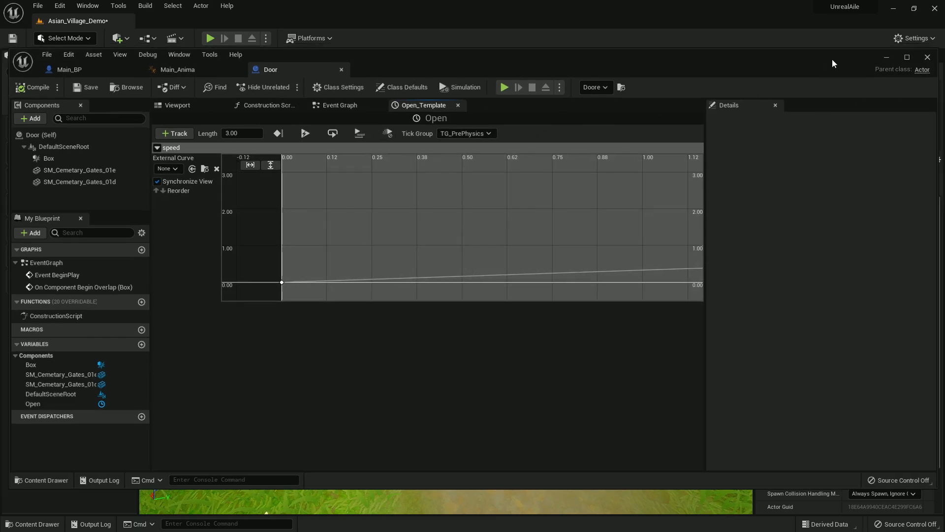
{"action": "left_click", "coordinate": [211, 39]}
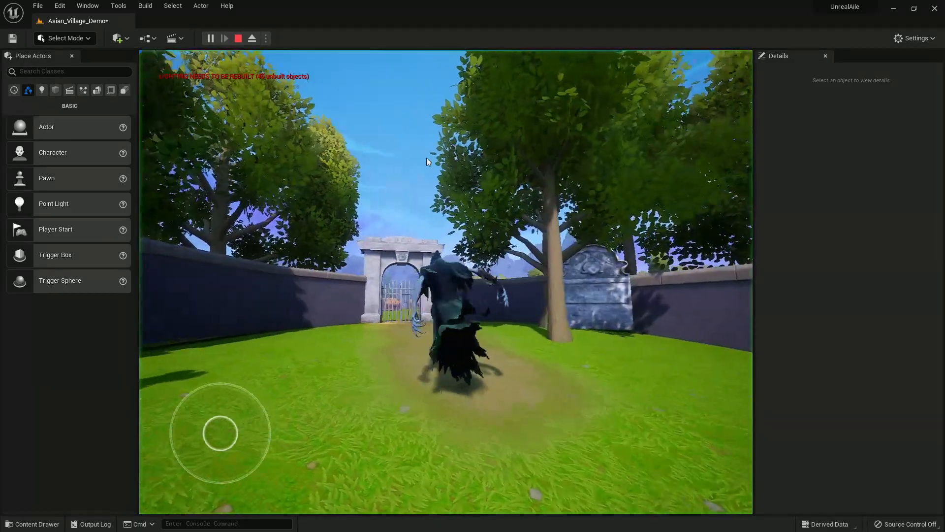
{"action": "key", "text": "w"}
{"action": "left_click_drag", "start_coordinate": [517, 219], "coordinate": [515, 235]}
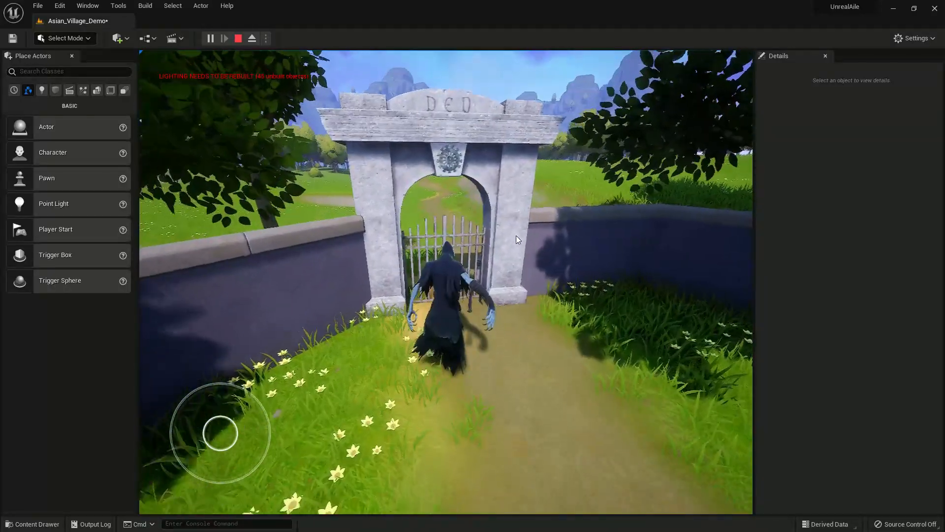
{"action": "key", "text": "w"}
{"action": "key", "text": "Escape"}
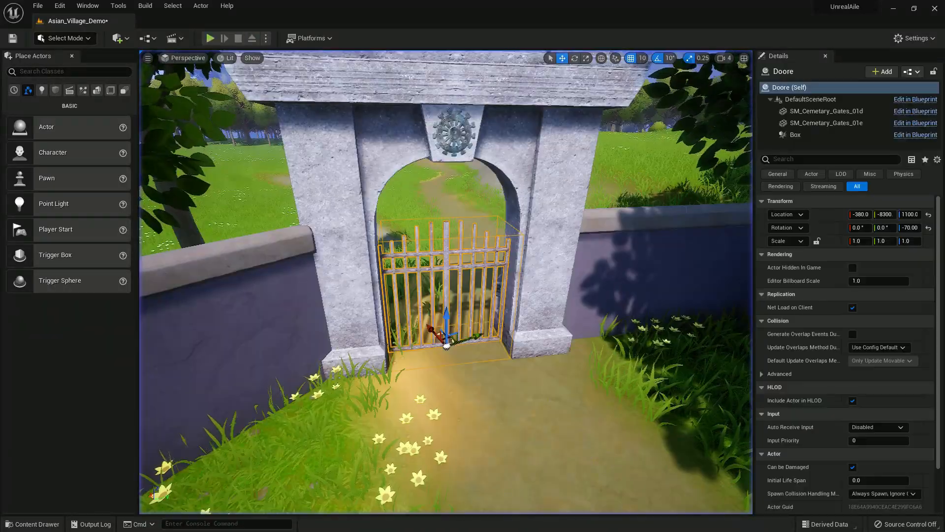
Extend the Open timeline's length to 6.00, move the speed curve's last key out to the new end, and save the Door Blueprint.
{"action": "key", "text": "super"}
{"action": "mouse_move", "coordinate": [601, 529]}
{"action": "left_click", "coordinate": [667, 475]}
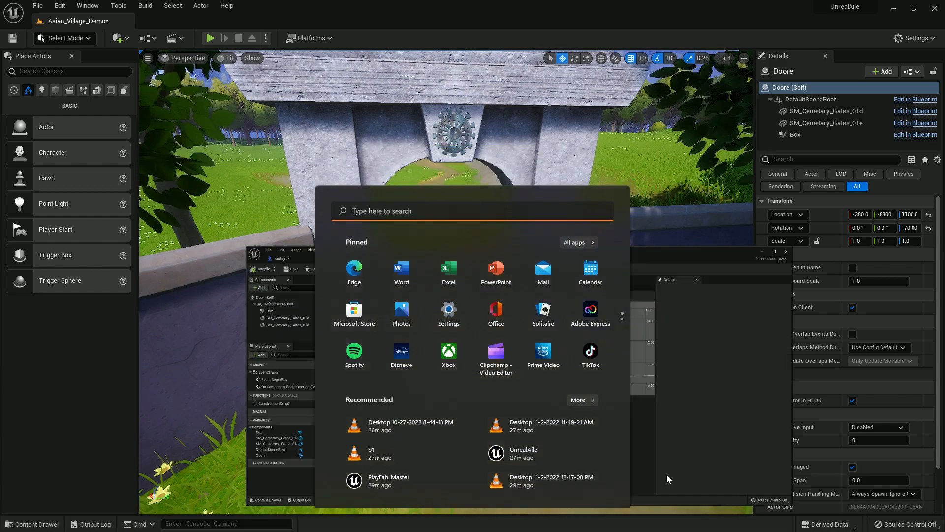
{"action": "key", "text": "BackSpace"}
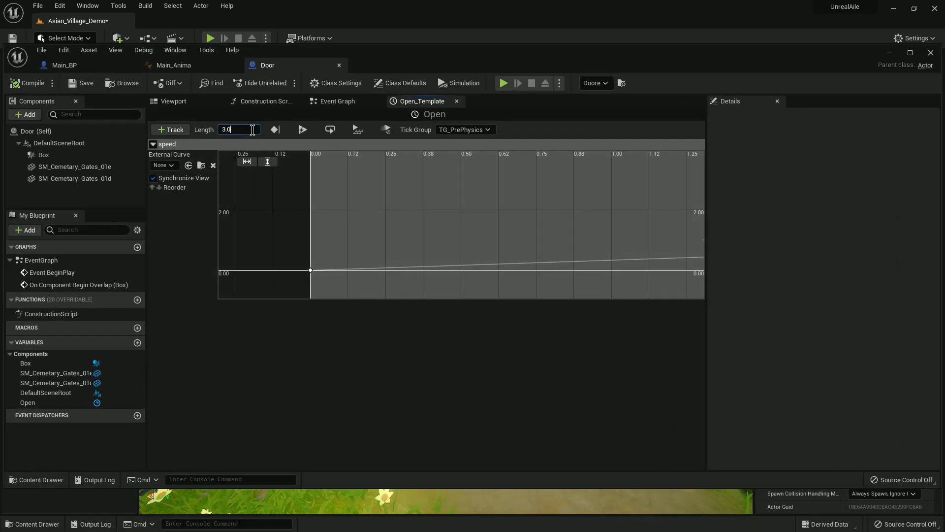
{"action": "scroll", "coordinate": [451, 226], "scroll_direction": "down", "scroll_amount": 3}
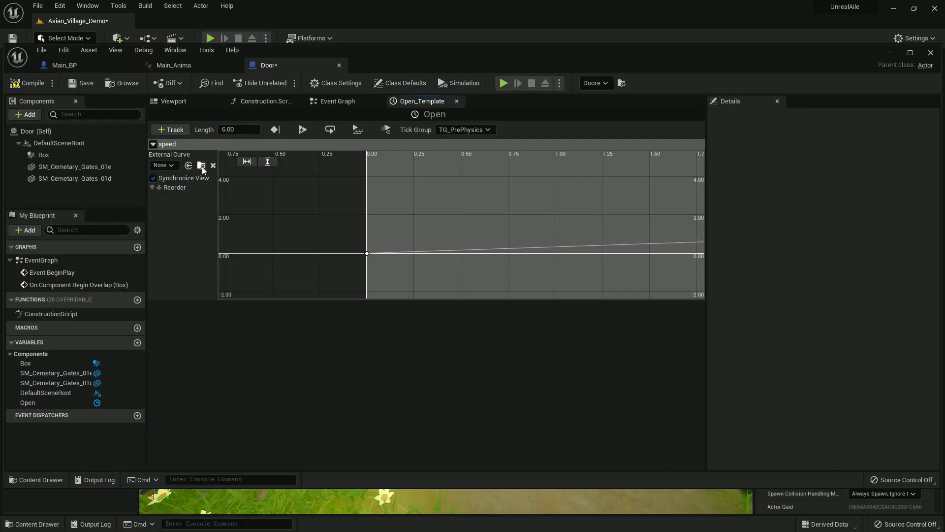
{"action": "left_click", "coordinate": [247, 162]}
{"action": "left_click", "coordinate": [268, 162]}
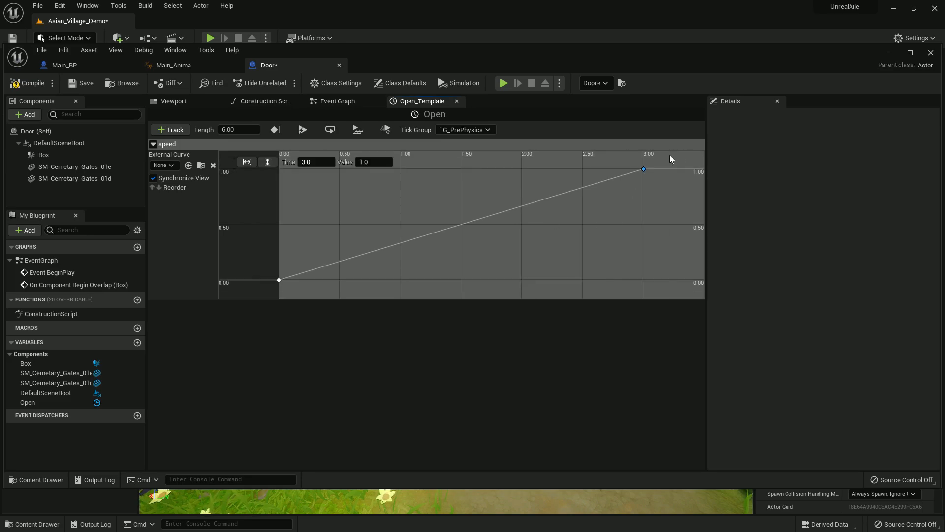
{"action": "key", "text": "ctrl+s"}
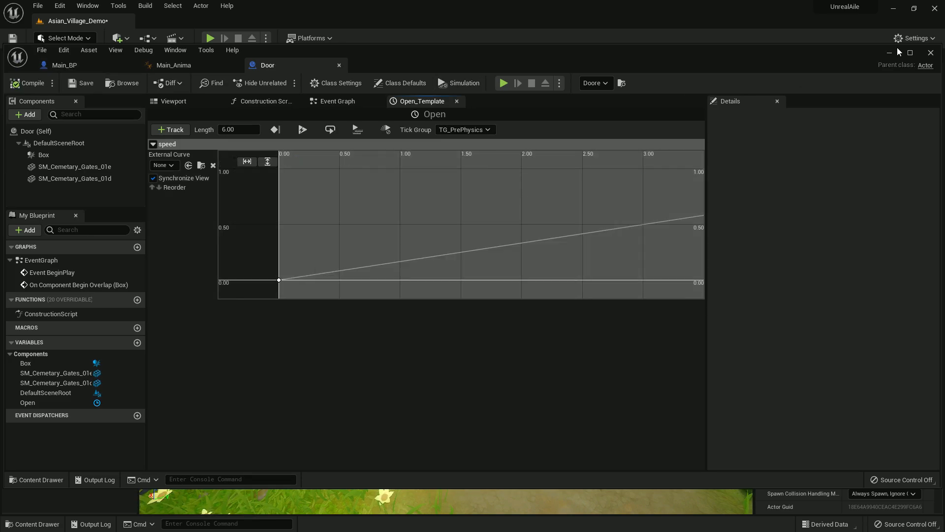
Play the level again, walk the Lich through the archway and back to check the six-second gate swing, and stop.
{"action": "left_click", "coordinate": [890, 53]}
{"action": "left_click", "coordinate": [211, 38]}
{"action": "key", "text": "w"}
{"action": "left_click_drag", "start_coordinate": [315, 207], "coordinate": [552, 248]}
{"action": "key", "text": "w"}
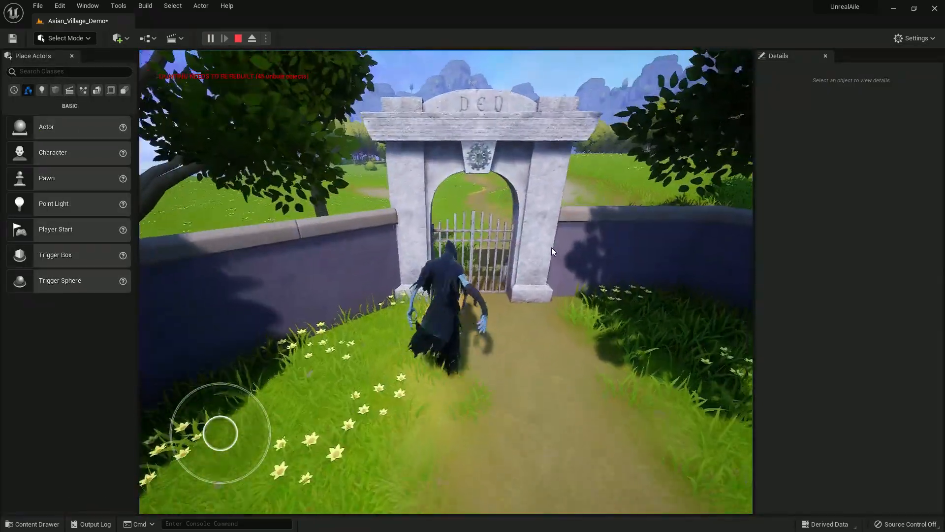
{"action": "key", "text": "w"}
{"action": "key", "text": "w"}
{"action": "key", "text": "w"}
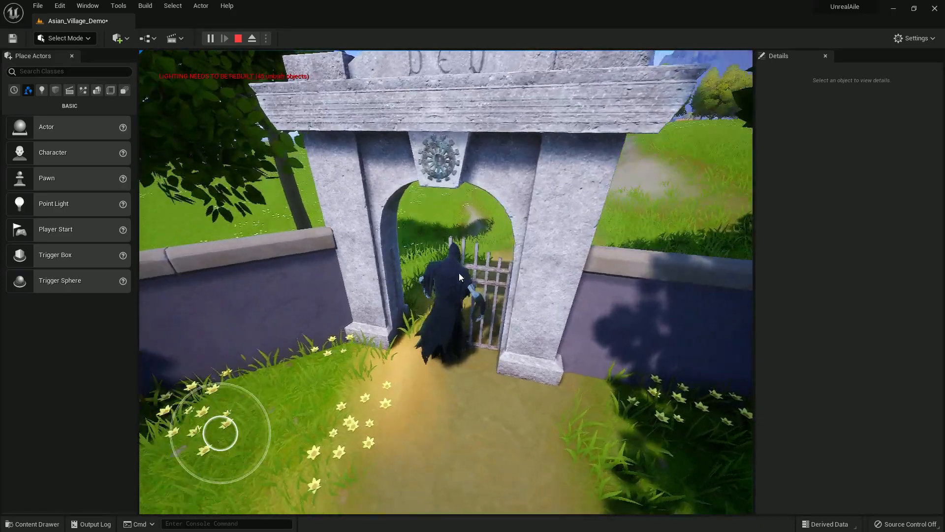
{"action": "left_click_drag", "start_coordinate": [459, 273], "coordinate": [450, 196]}
{"action": "key", "text": "a"}
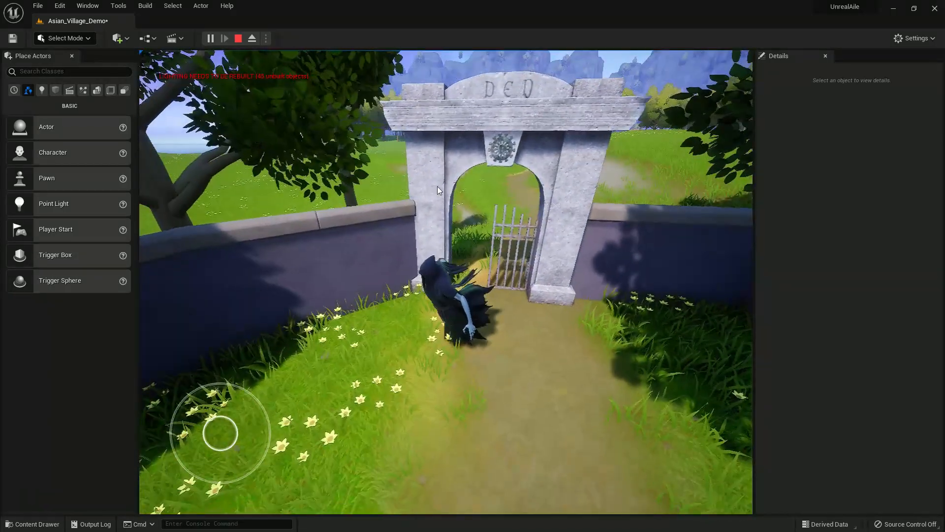
{"action": "key", "text": "Escape"}
Reopen the Door Blueprint's Event Graph and set the Lerp node's B value to 20.
{"action": "key", "text": "super"}
{"action": "mouse_move", "coordinate": [592, 519]}
{"action": "left_click", "coordinate": [661, 467]}
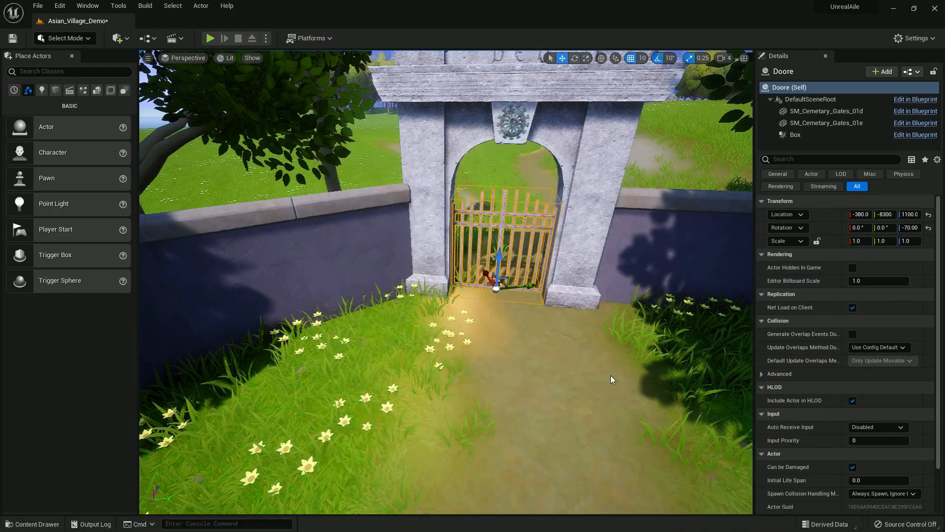
{"action": "left_click", "coordinate": [338, 101]}
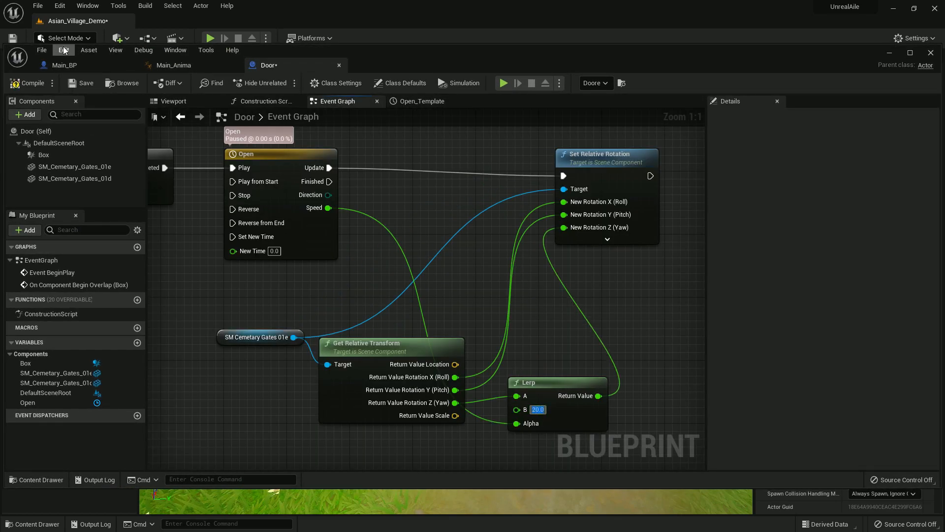
Return to the level and play it, walking the Lich around the archway to test the gate's reduced opening angle.
{"action": "left_click", "coordinate": [889, 53]}
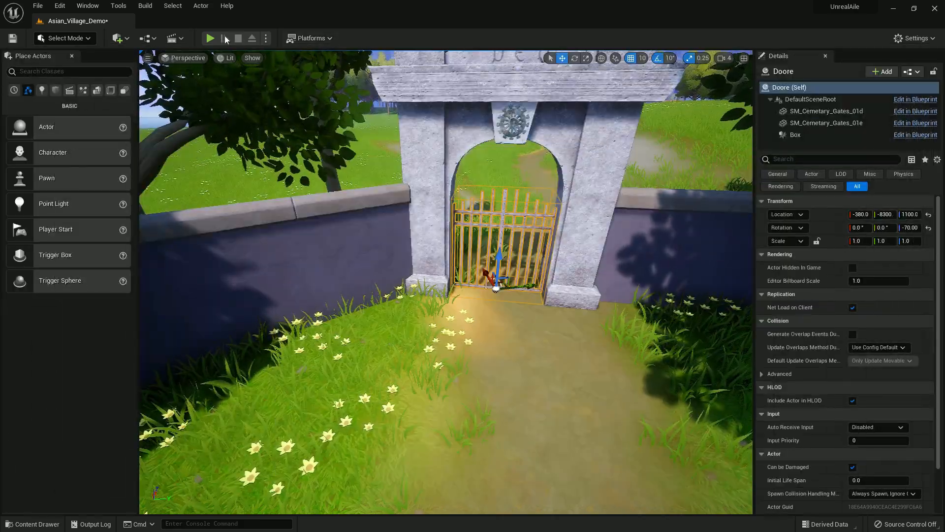
{"action": "key", "text": "alt+p"}
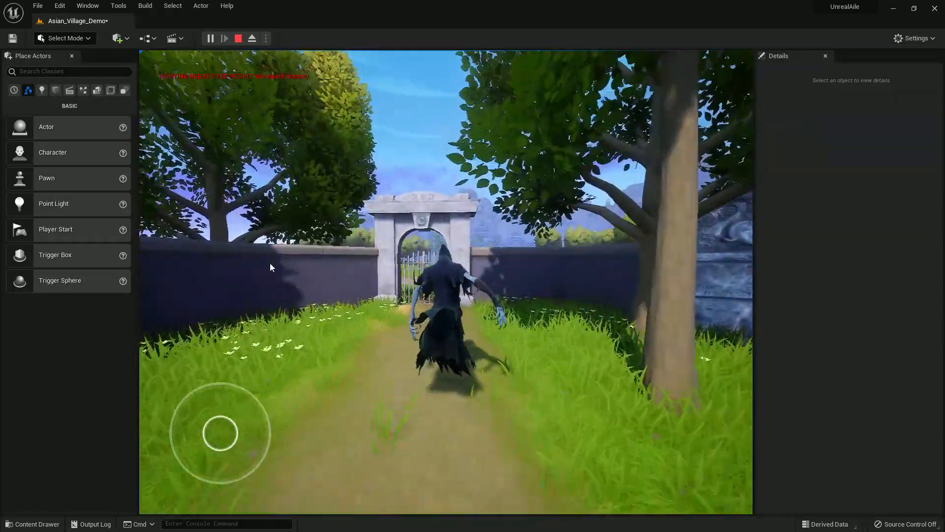
{"action": "key", "text": "w"}
{"action": "left_click_drag", "start_coordinate": [390, 267], "coordinate": [243, 354]}
{"action": "key", "text": "w"}
{"action": "left_click_drag", "start_coordinate": [575, 324], "coordinate": [618, 345]}
{"action": "key", "text": "a"}
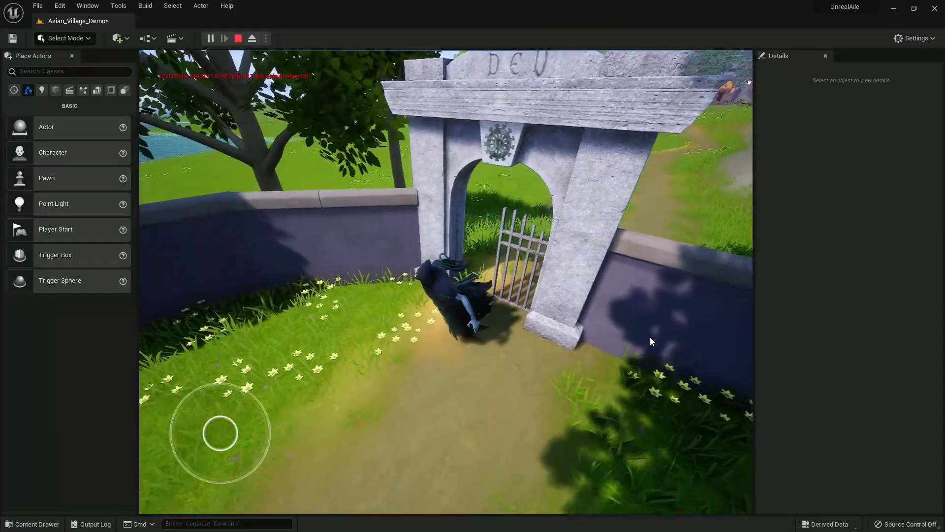
Stop the play test and set the Lerp node's B value to 10.0 in the Door Blueprint's Event Graph.
{"action": "key", "text": "Escape"}
{"action": "key", "text": "super"}
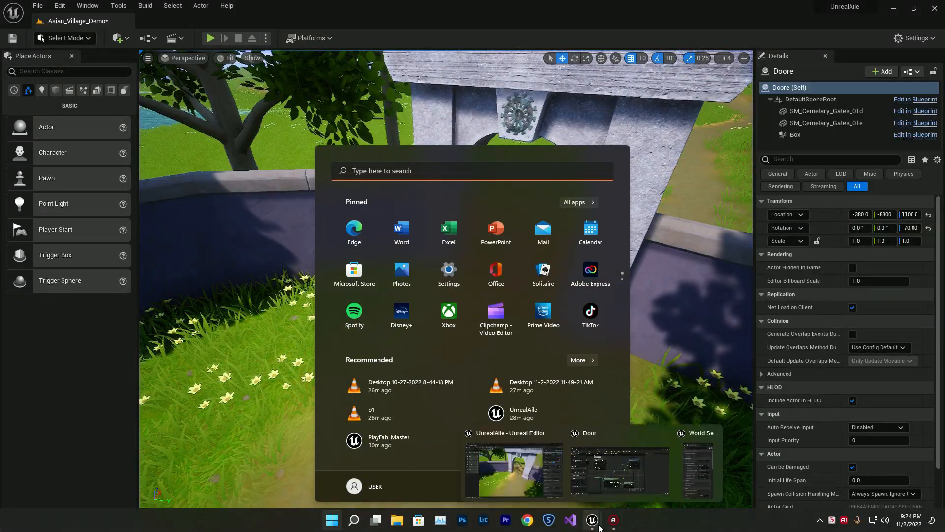
{"action": "key", "text": "alt+Tab"}
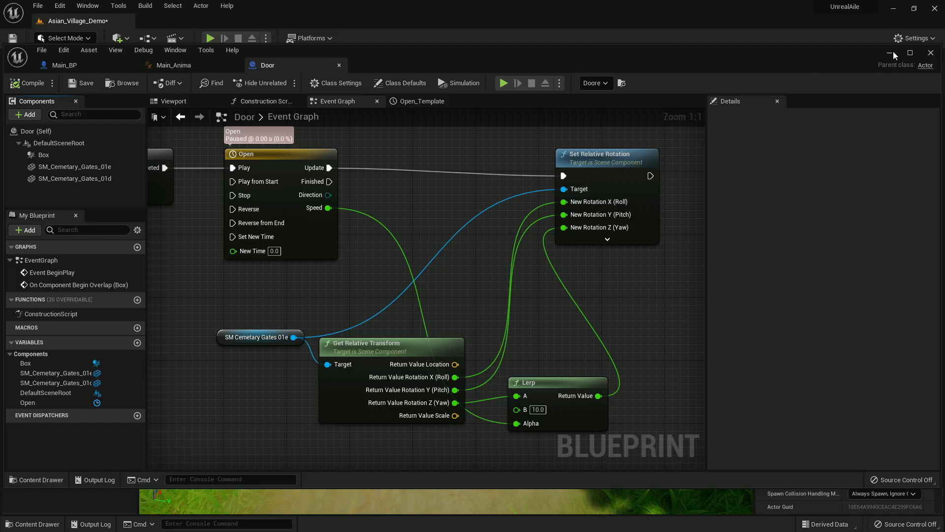
{"action": "left_click", "coordinate": [892, 53]}
Play the level, walk the Lich through the archway and back to check the gate swing, and stop.
{"action": "left_click", "coordinate": [211, 39]}
{"action": "key", "text": "w"}
{"action": "left_click_drag", "start_coordinate": [412, 212], "coordinate": [214, 226]}
{"action": "left_click_drag", "start_coordinate": [503, 250], "coordinate": [256, 325]}
{"action": "key", "text": "w"}
{"action": "key", "text": "w"}
{"action": "left_click_drag", "start_coordinate": [653, 320], "coordinate": [683, 346]}
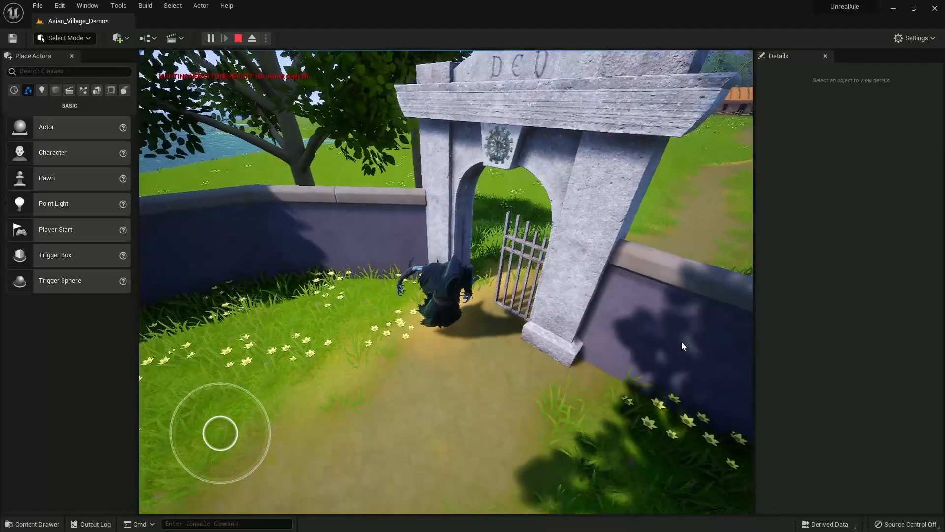
{"action": "key", "text": "s"}
{"action": "key", "text": "F11"}
{"action": "key", "text": "F11"}
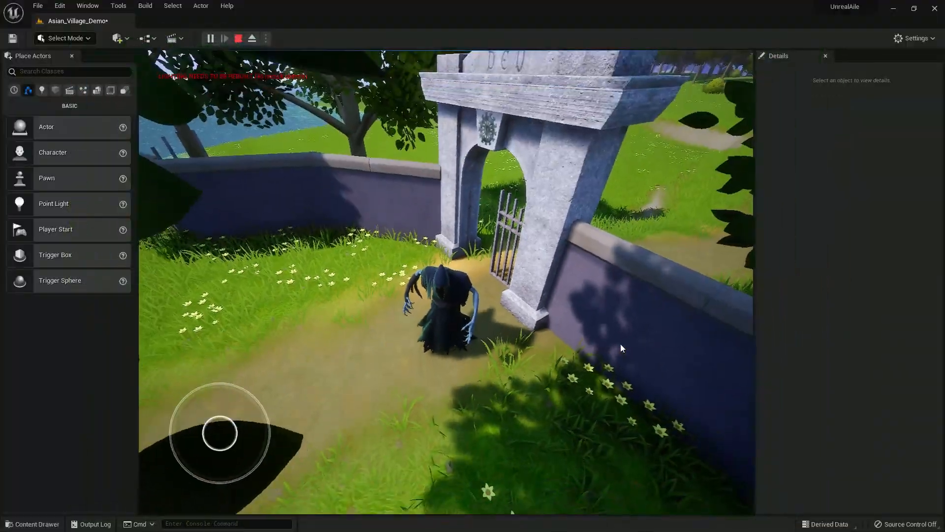
{"action": "key", "text": "Escape"}
Reopen the Door Blueprint's Event Graph and add a Get World Rotation node from the SM Cemetary Gates 01e reference.
{"action": "key", "text": "super"}
{"action": "mouse_move", "coordinate": [592, 520]}
{"action": "left_click", "coordinate": [633, 467]}
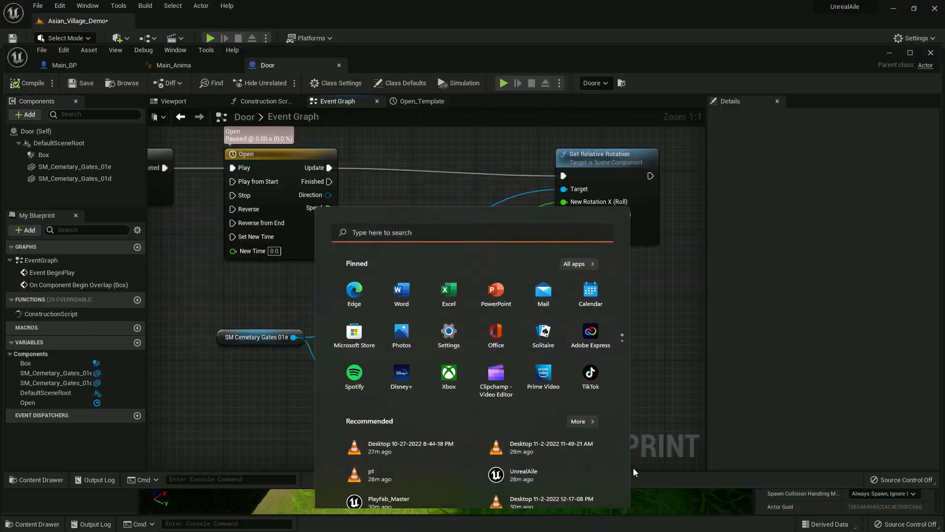
{"action": "right_click_drag", "start_coordinate": [365, 315], "coordinate": [436, 366]}
{"action": "left_click_drag", "start_coordinate": [365, 389], "coordinate": [421, 344]}
{"action": "type", "text": "get worl rota"}
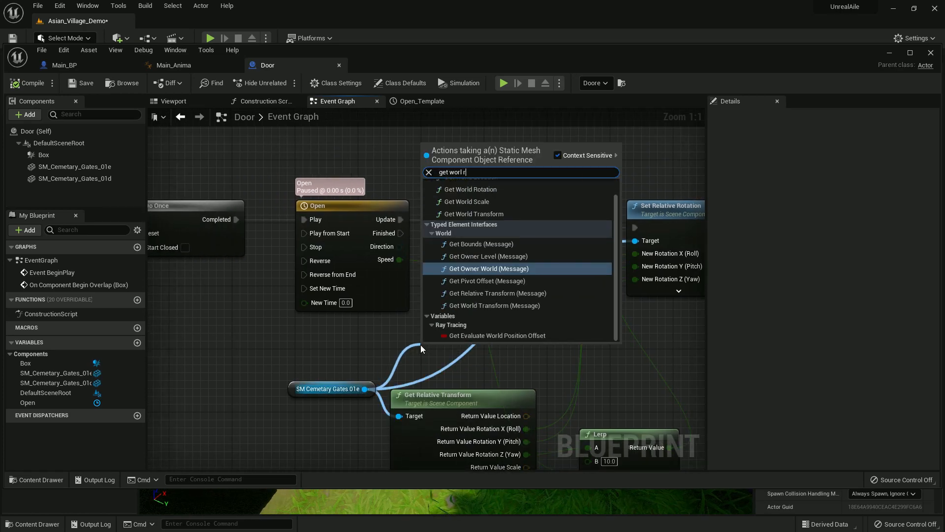
{"action": "left_click", "coordinate": [496, 193]}
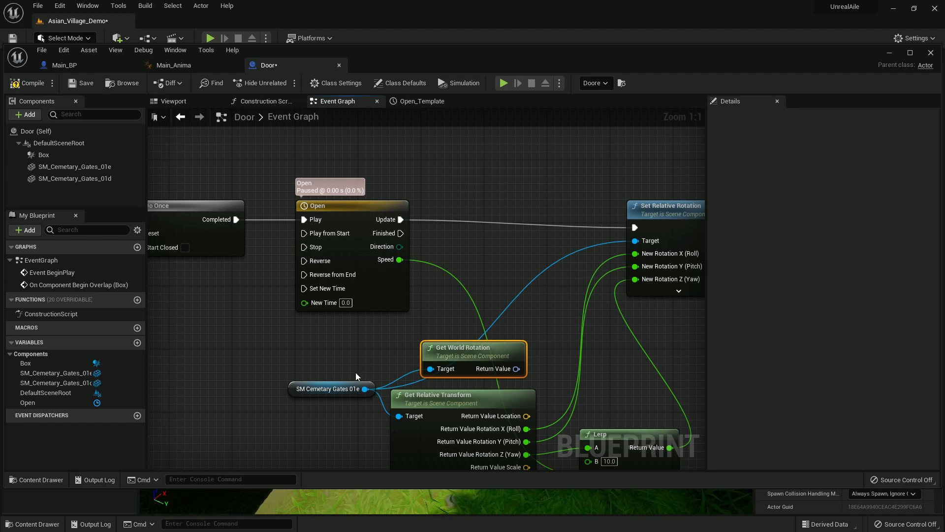
Add a Set World Rotation node targeting SM Cemetary Gates 01e and place it above the Set Relative Rotation node.
{"action": "left_click_drag", "start_coordinate": [365, 389], "coordinate": [487, 293]}
{"action": "type", "text": "set rowlr"}
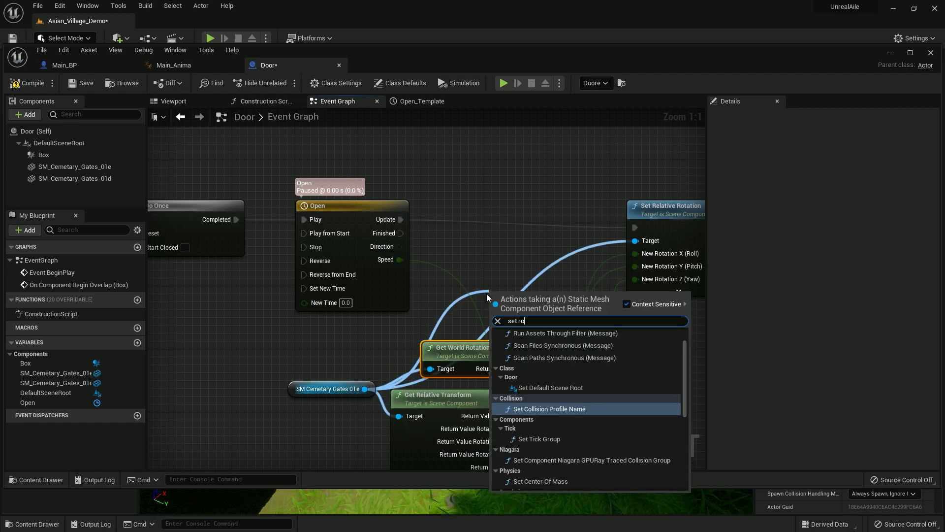
{"action": "key", "text": "BackSpace"}
{"action": "key", "text": "BackSpace"}
{"action": "key", "text": "BackSpace"}
{"action": "key", "text": "BackSpace"}
{"action": "type", "text": "wop"}
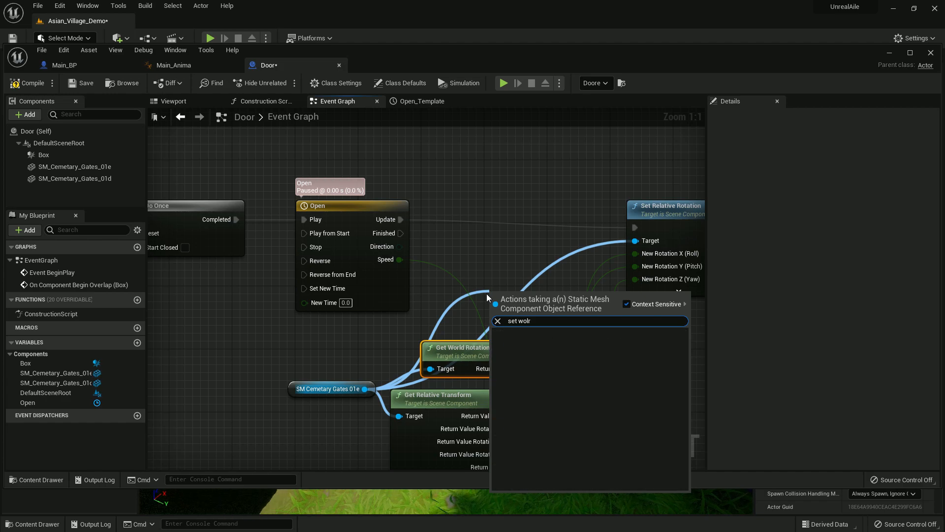
{"action": "key", "text": "BackSpace"}
{"action": "type", "text": "rl"}
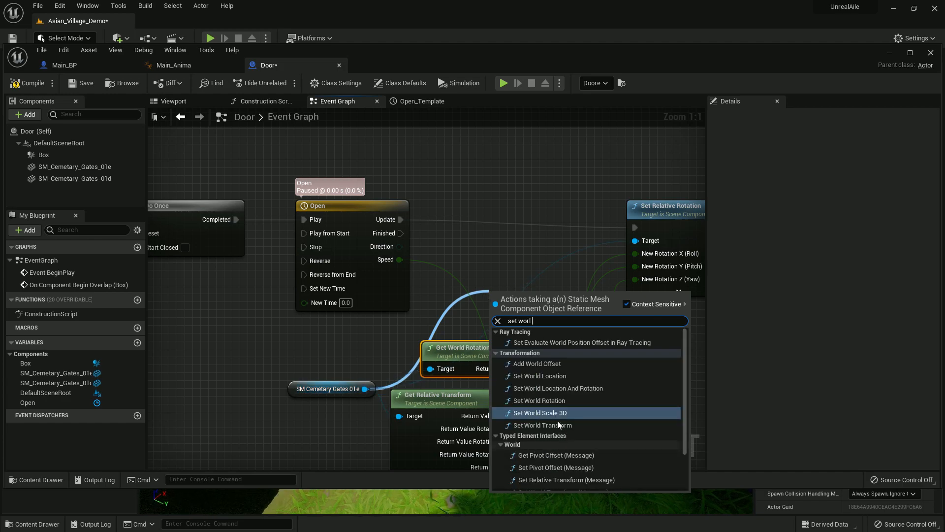
{"action": "left_click", "coordinate": [549, 401]}
{"action": "left_click_drag", "start_coordinate": [564, 282], "coordinate": [642, 134]}
{"action": "right_click_drag", "start_coordinate": [641, 134], "coordinate": [374, 177]}
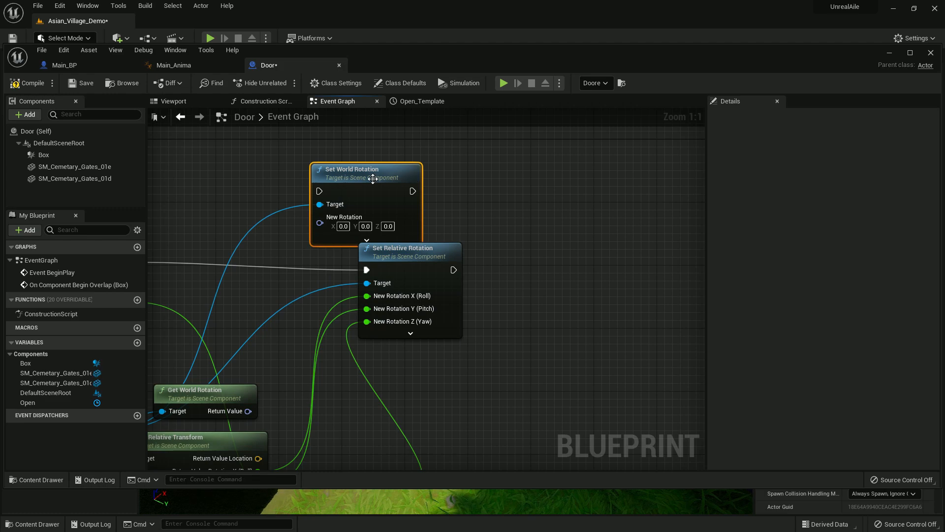
{"action": "left_click_drag", "start_coordinate": [373, 176], "coordinate": [429, 144]}
Split the rotation pins of the Set World Rotation and Get World Rotation nodes and reposition Get World Rotation.
{"action": "right_click", "coordinate": [377, 193]}
{"action": "left_click", "coordinate": [399, 223]}
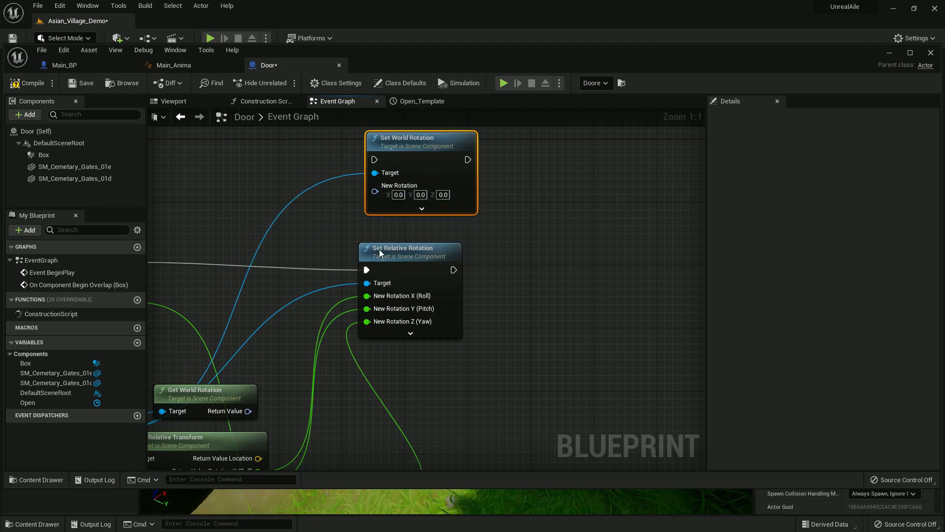
{"action": "right_click", "coordinate": [235, 412]}
{"action": "left_click", "coordinate": [265, 443]}
{"action": "right_click_drag", "start_coordinate": [300, 394], "coordinate": [417, 301]}
{"action": "left_click_drag", "start_coordinate": [349, 294], "coordinate": [326, 256]}
Wire Get World Rotation's roll and pitch into Set World Rotation, route its yaw through the Lerp node, and compile the Door Blueprint.
{"action": "right_click_drag", "start_coordinate": [366, 275], "coordinate": [289, 340]}
{"action": "left_click_drag", "start_coordinate": [415, 173], "coordinate": [359, 408]}
{"action": "left_click_drag", "start_coordinate": [442, 409], "coordinate": [419, 240]}
{"action": "right_click_drag", "start_coordinate": [386, 402], "coordinate": [435, 350]}
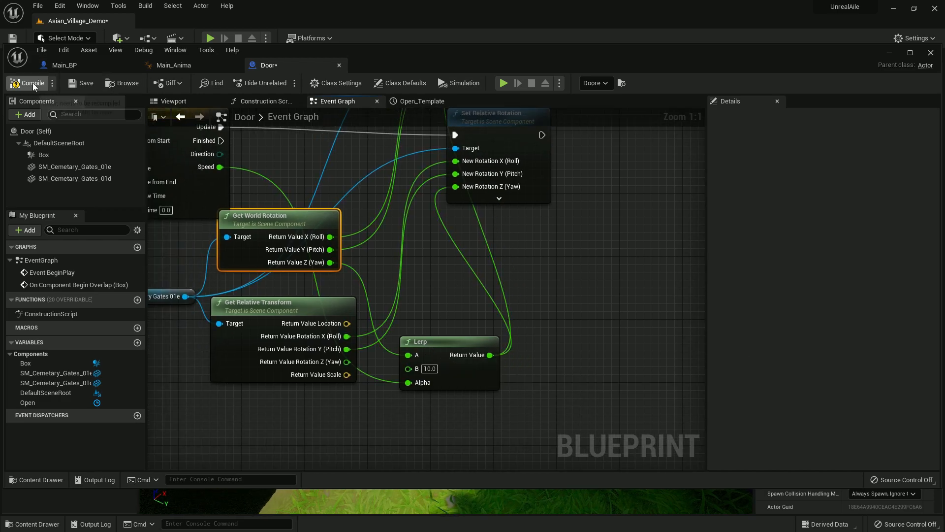
{"action": "left_click", "coordinate": [890, 52]}
Play the level to test the gate with the world rotation nodes, walking the Lich around the archway, and stop.
{"action": "left_click", "coordinate": [210, 38]}
{"action": "key", "text": "w"}
{"action": "left_click_drag", "start_coordinate": [575, 229], "coordinate": [527, 290]}
{"action": "key", "text": "w"}
{"action": "key", "text": "s"}
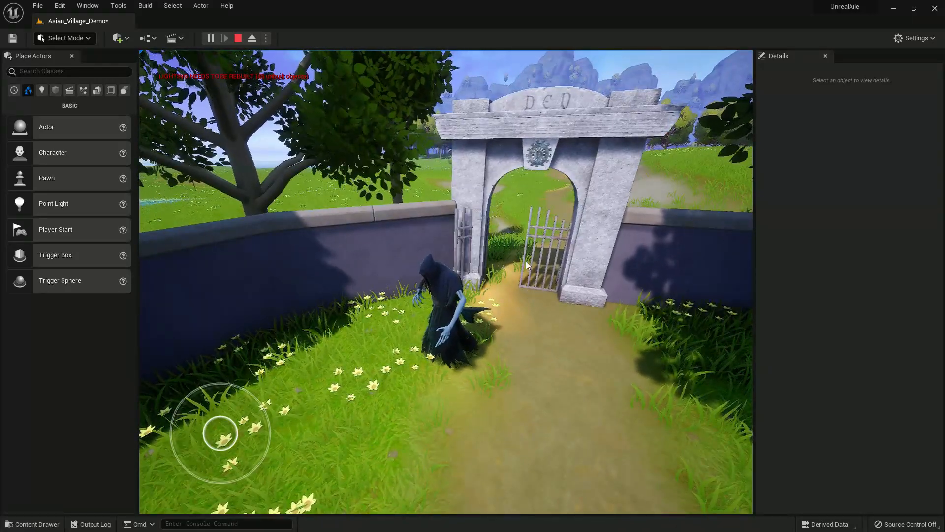
{"action": "left_click_drag", "start_coordinate": [515, 240], "coordinate": [418, 252]}
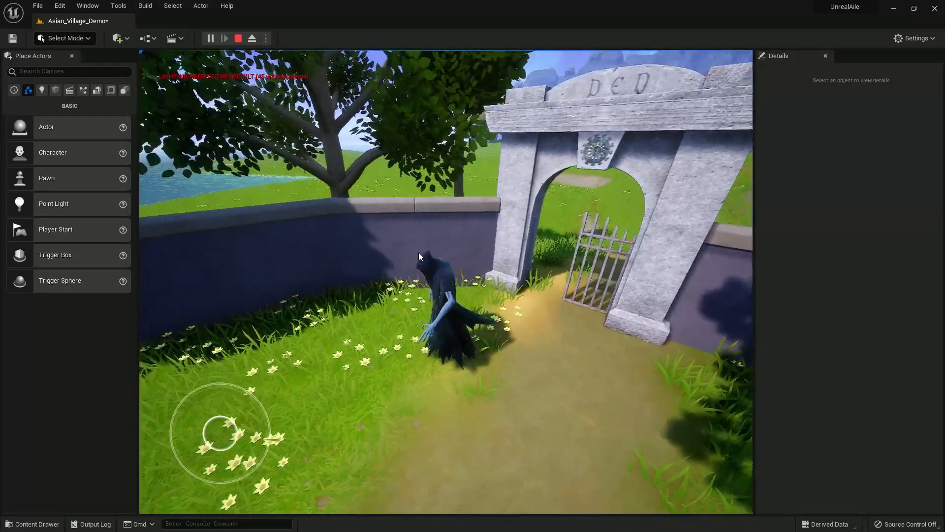
{"action": "key", "text": "grave"}
{"action": "key", "text": "Escape"}
Review the world and relative rotation wiring around the Lerp node in the Door Blueprint, and return to the level.
{"action": "key", "text": "super"}
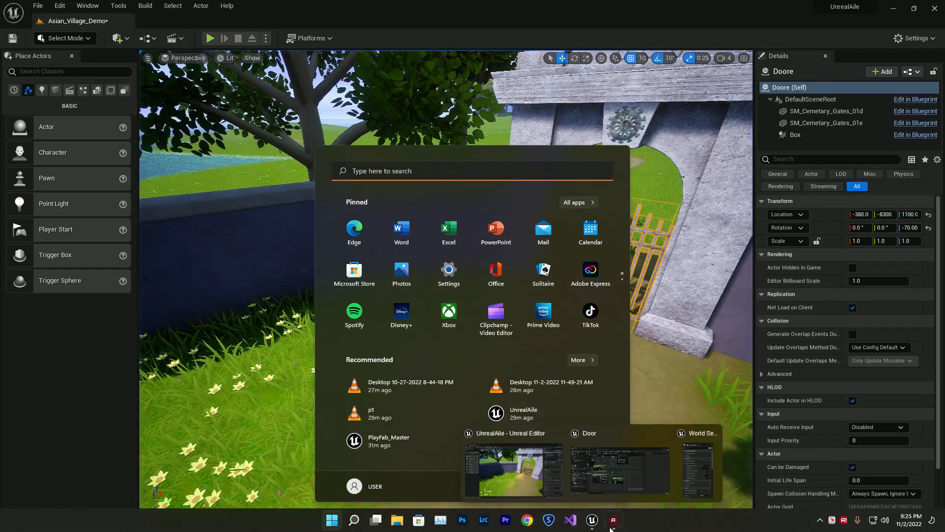
{"action": "left_click", "coordinate": [622, 473]}
{"action": "right_click_drag", "start_coordinate": [413, 265], "coordinate": [546, 275]}
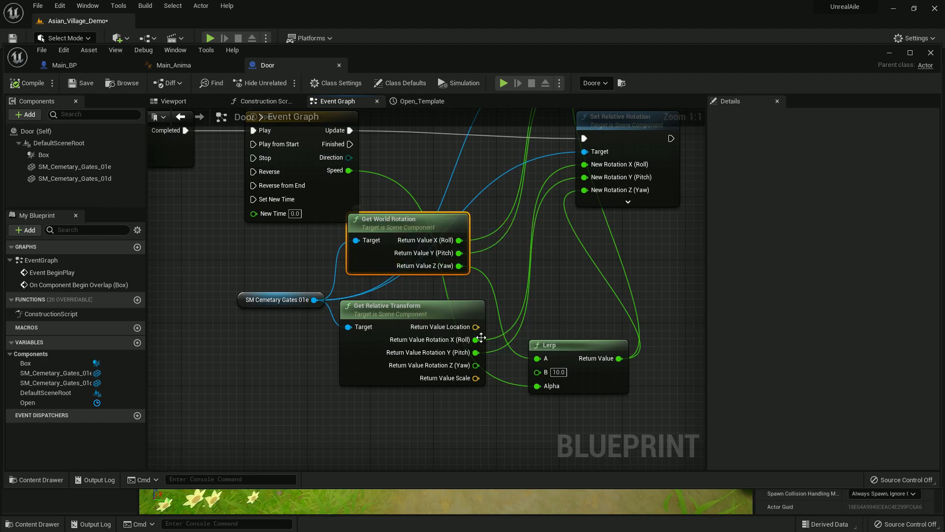
{"action": "right_click_drag", "start_coordinate": [473, 315], "coordinate": [450, 333]}
{"action": "right_click_drag", "start_coordinate": [454, 295], "coordinate": [446, 324]}
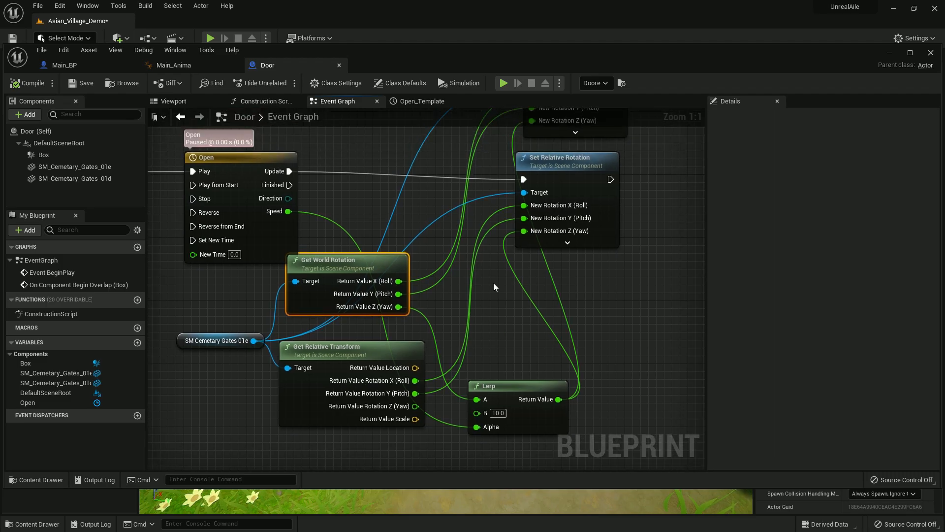
{"action": "left_click", "coordinate": [889, 52]}
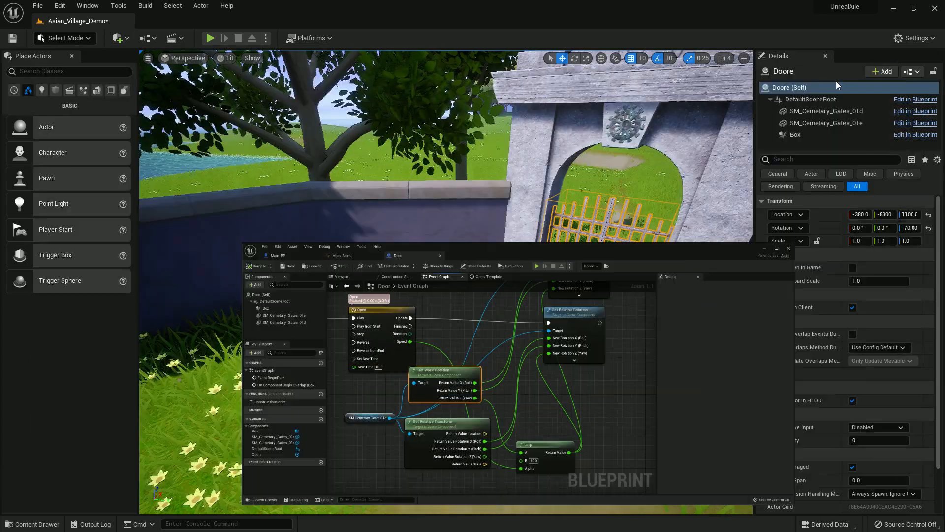
Select the SM_sky mesh in place of the gate and view the archway from a higher angle.
{"action": "right_click_drag", "start_coordinate": [446, 282], "coordinate": [517, 246]}
{"action": "left_click", "coordinate": [364, 136]}
{"action": "right_click_drag", "start_coordinate": [364, 137], "coordinate": [305, 84]}
{"action": "left_click", "coordinate": [446, 176]}
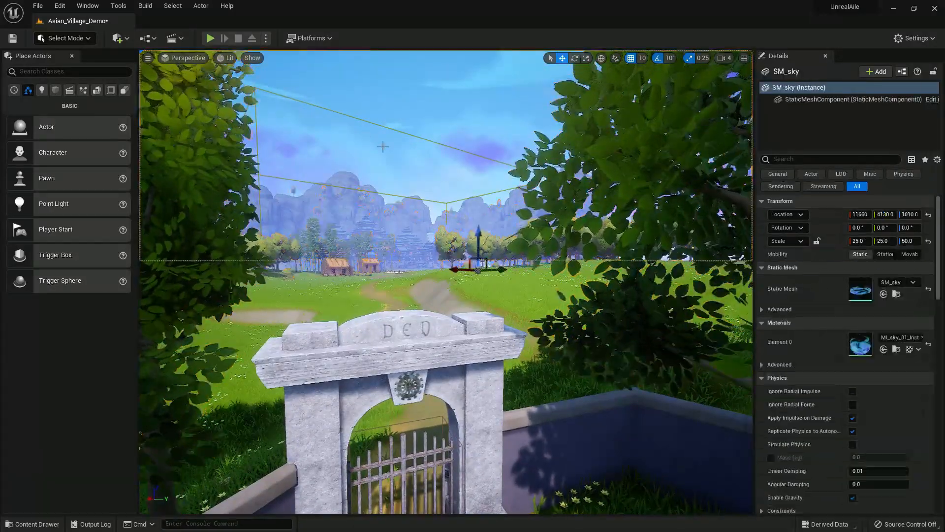